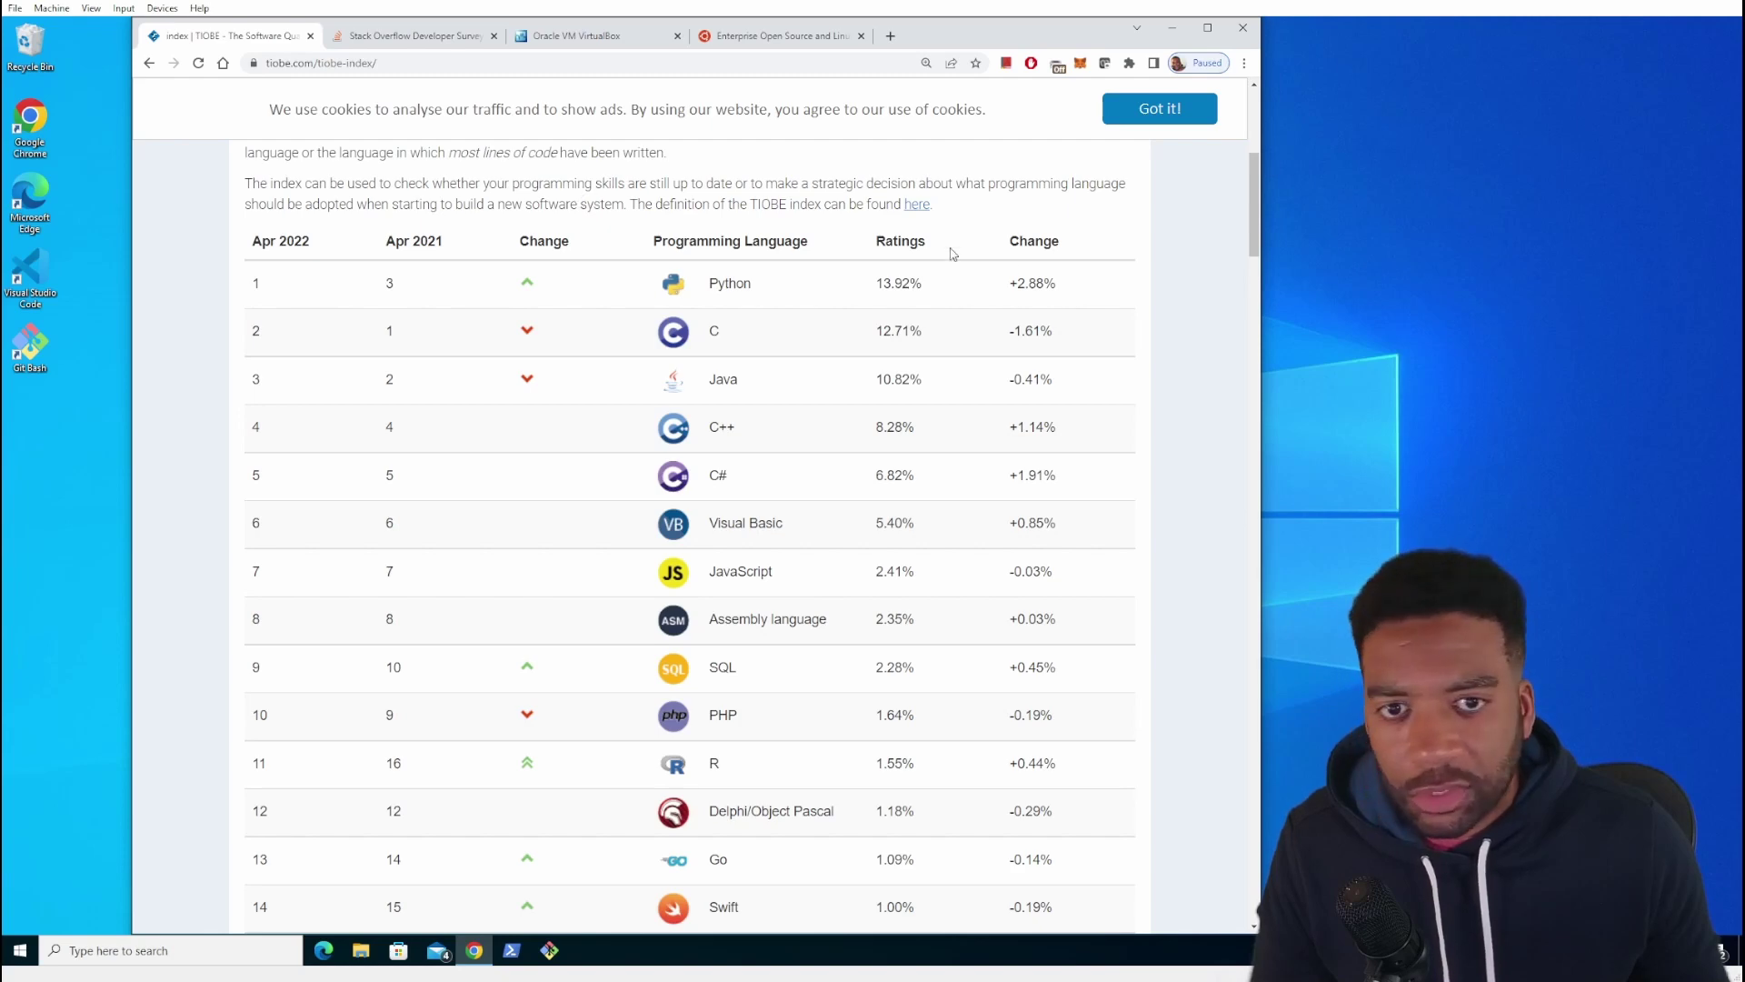
Review the TIOBE Index for April 2022, including its introduction and the programming language ranking table.
scroll(1190, 371, "up", 1)
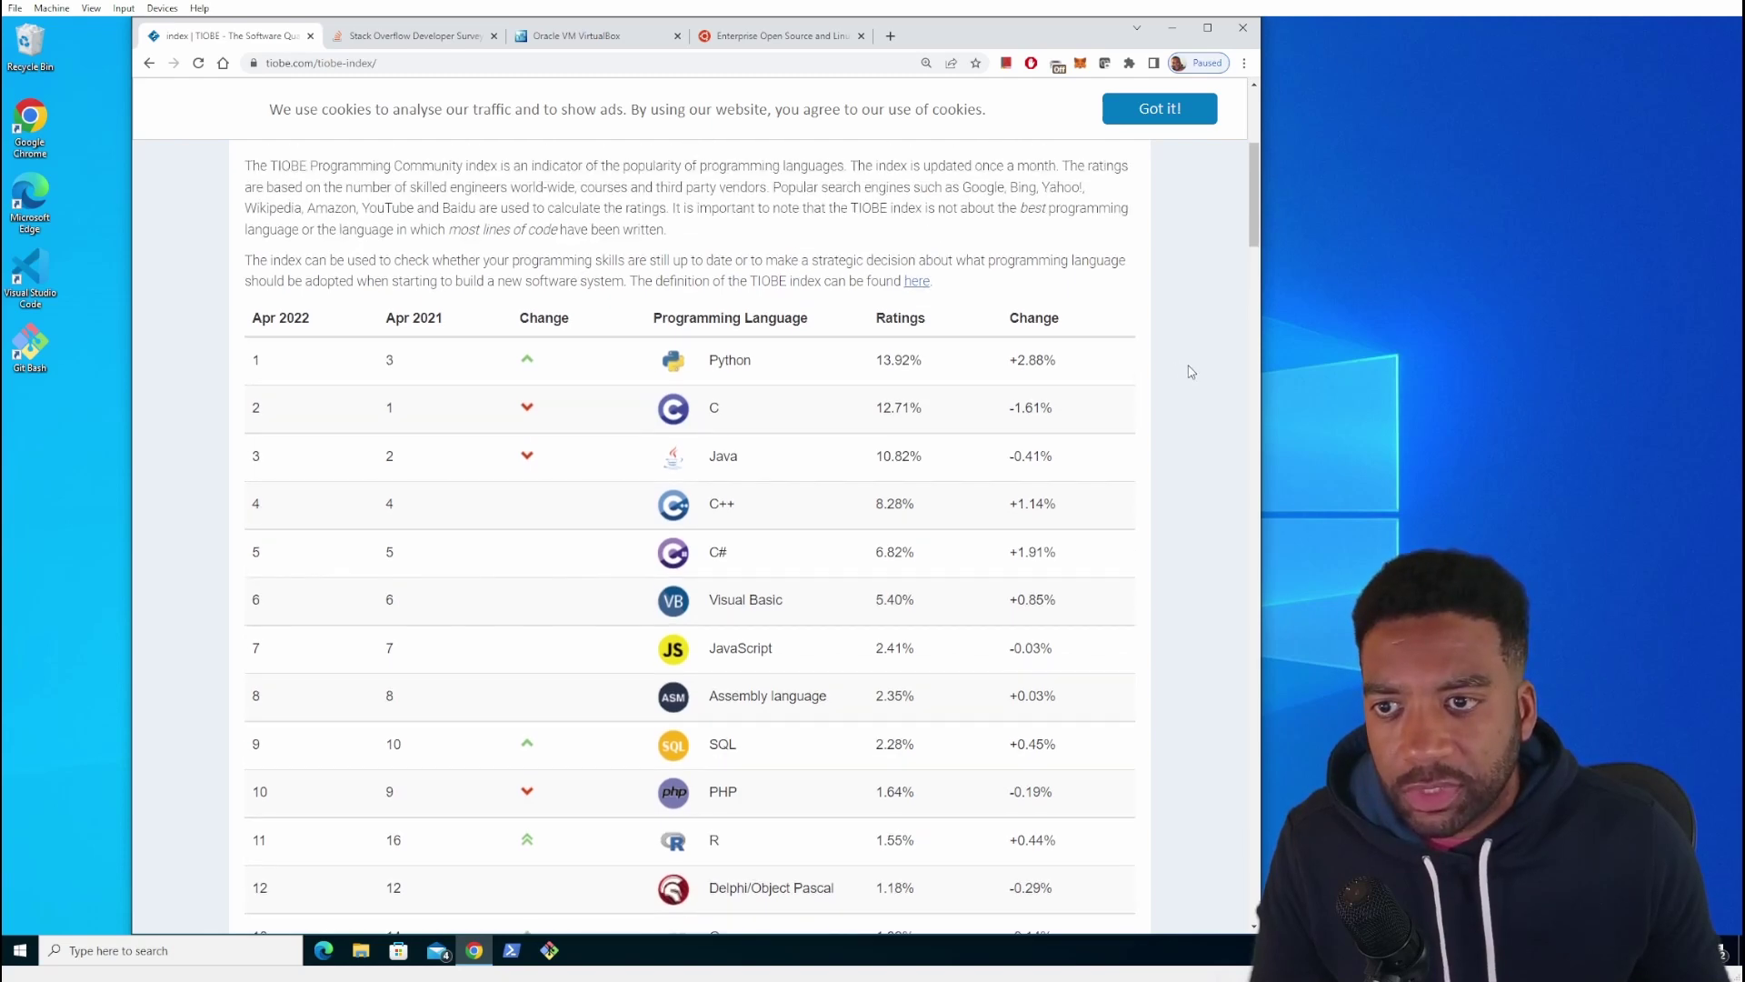
scroll(1191, 371, "up", 4)
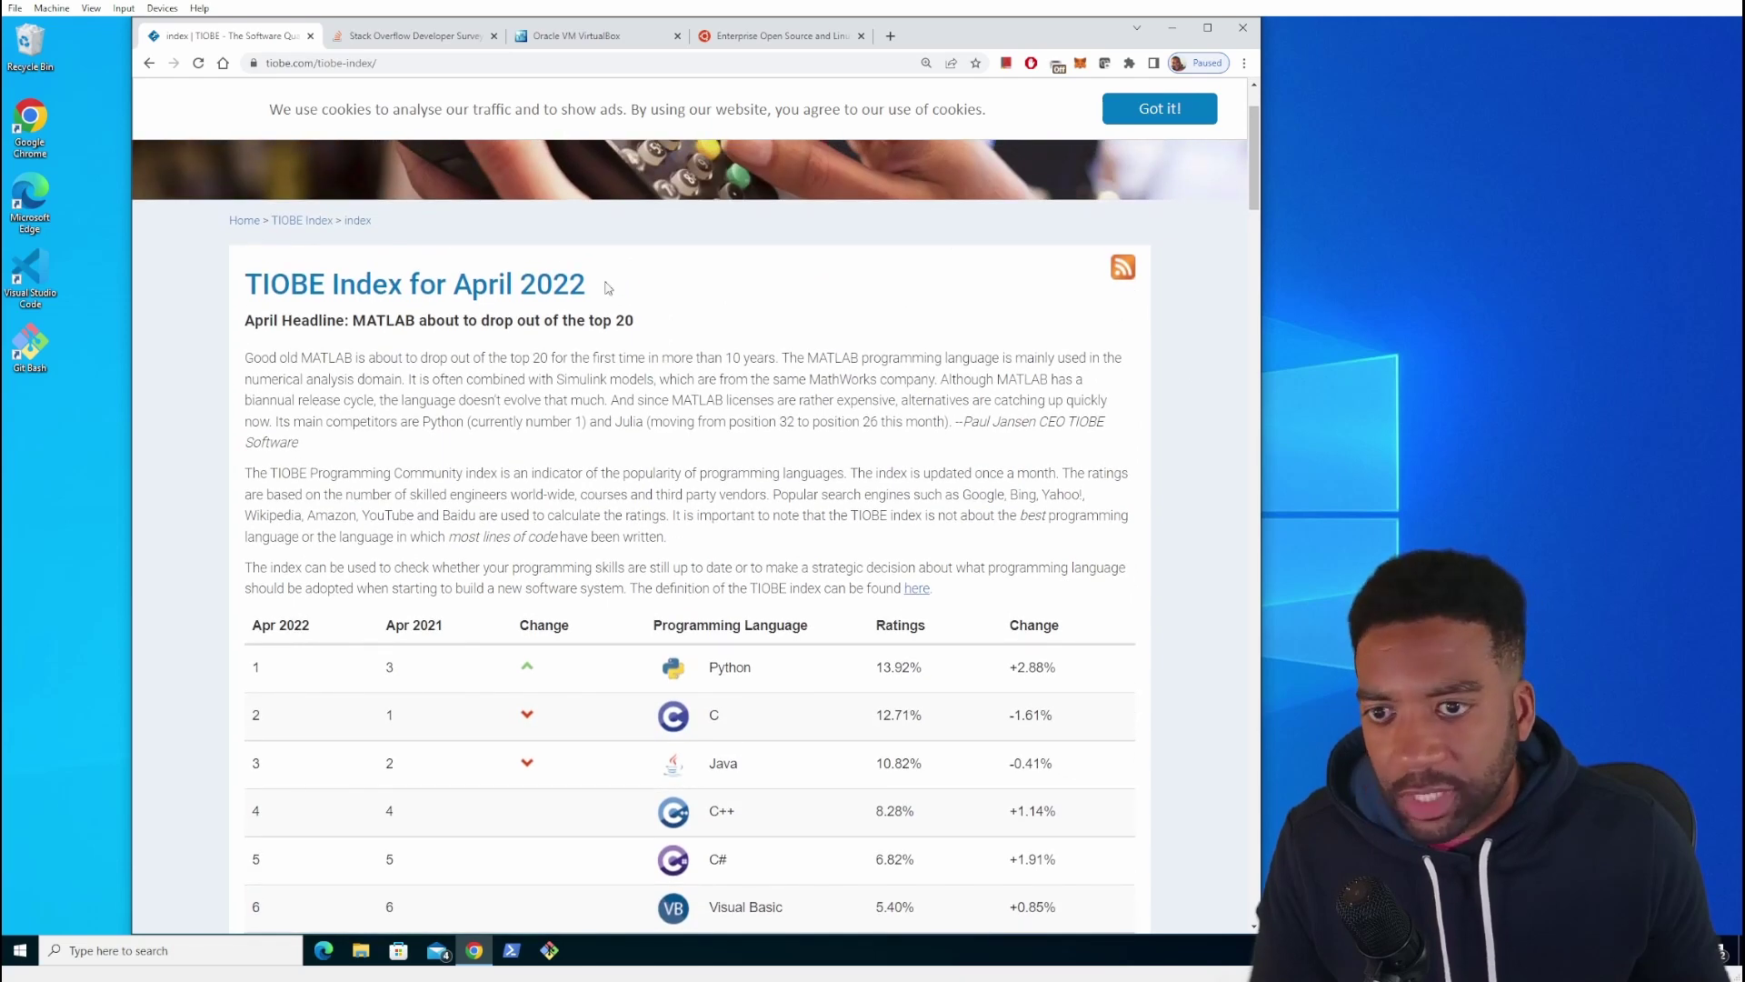
scroll(1164, 530, "down", 4)
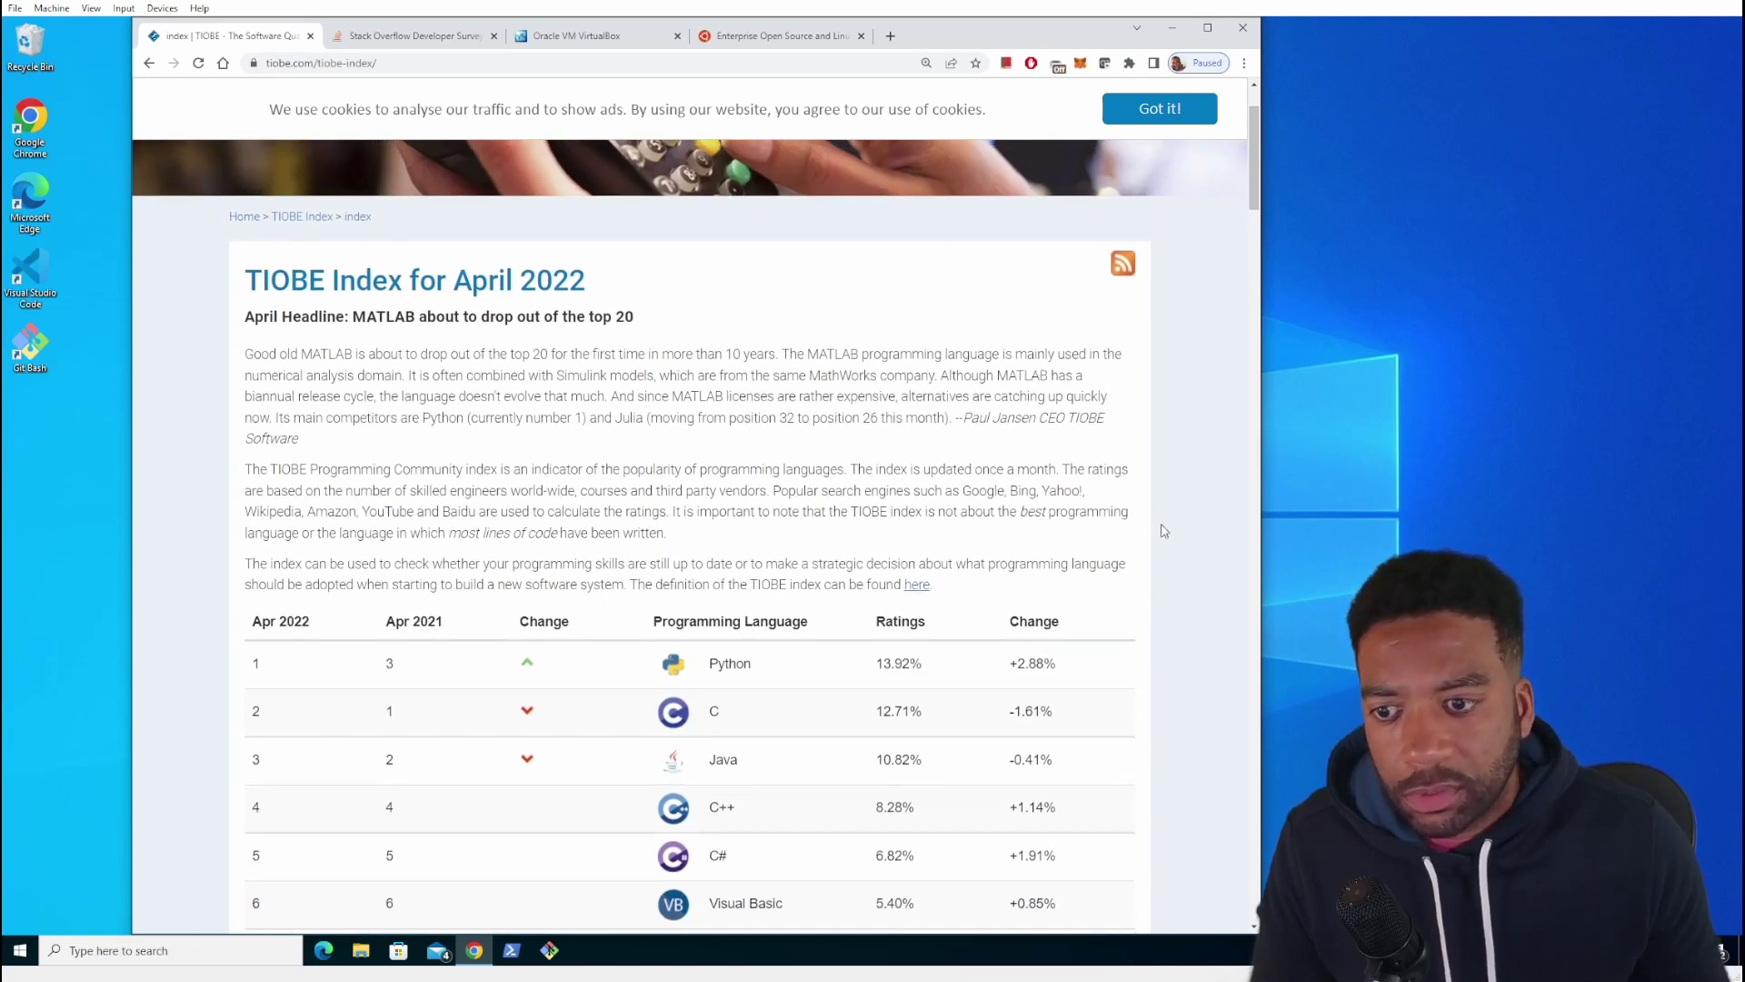
scroll(1164, 531, "down", 1)
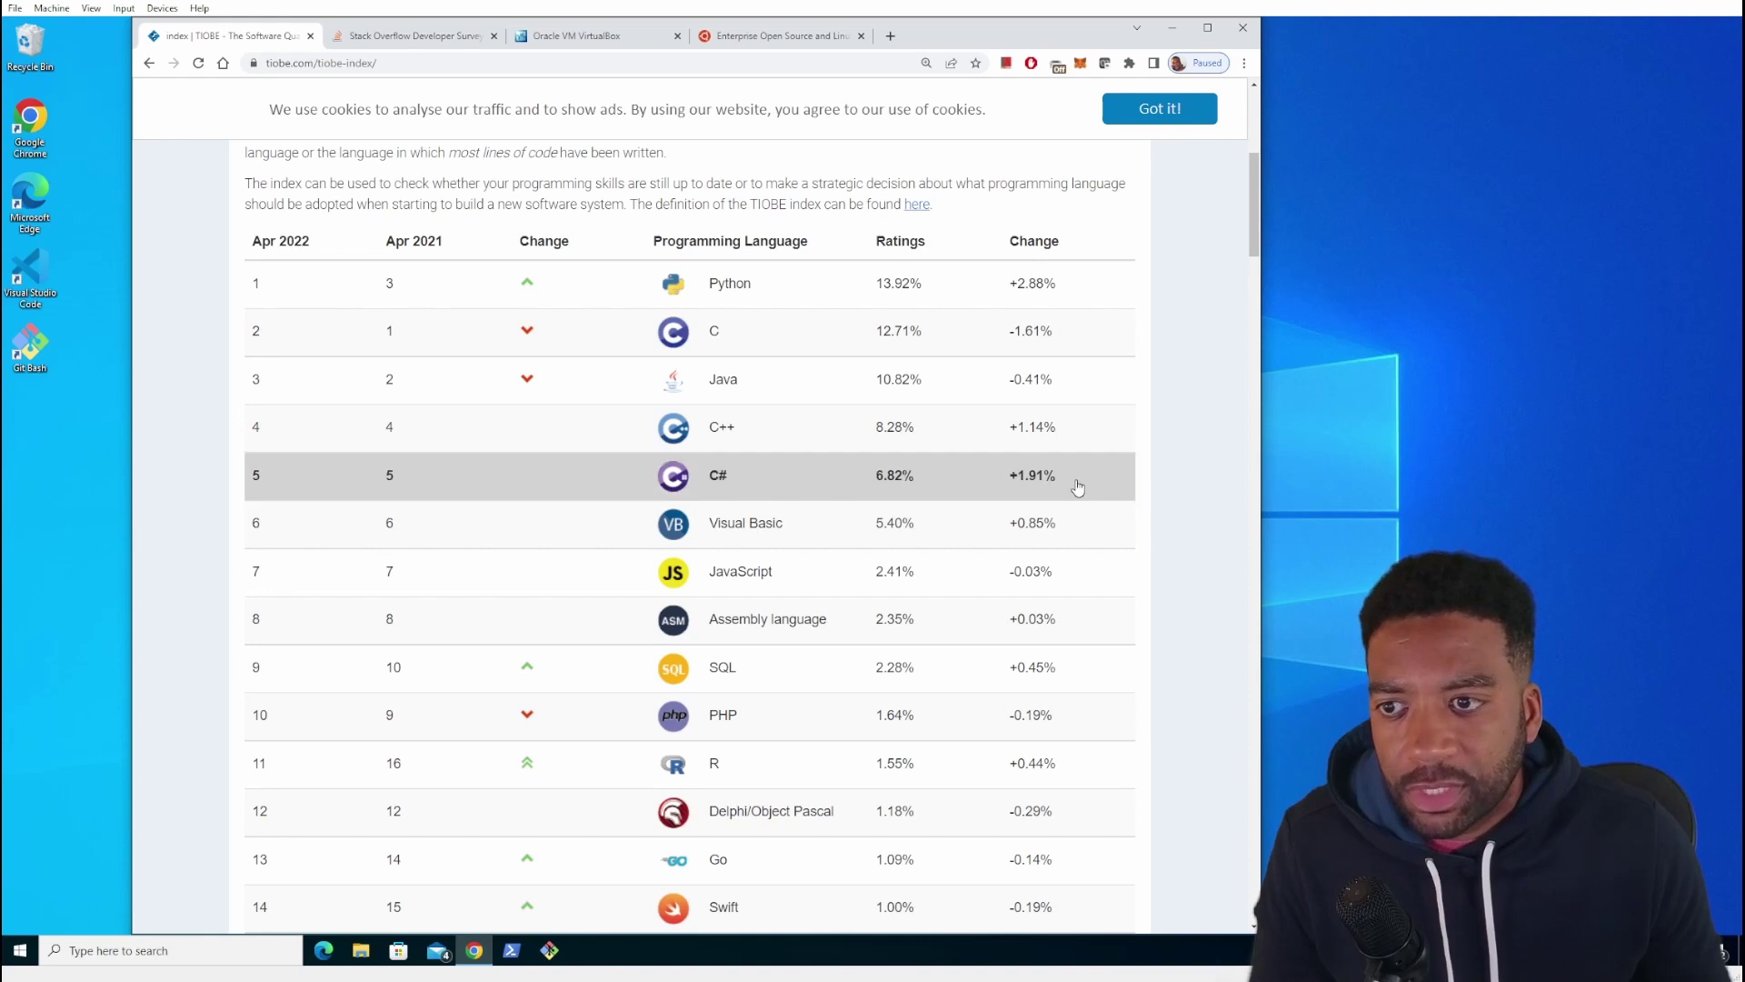
scroll(1073, 480, "down", 1)
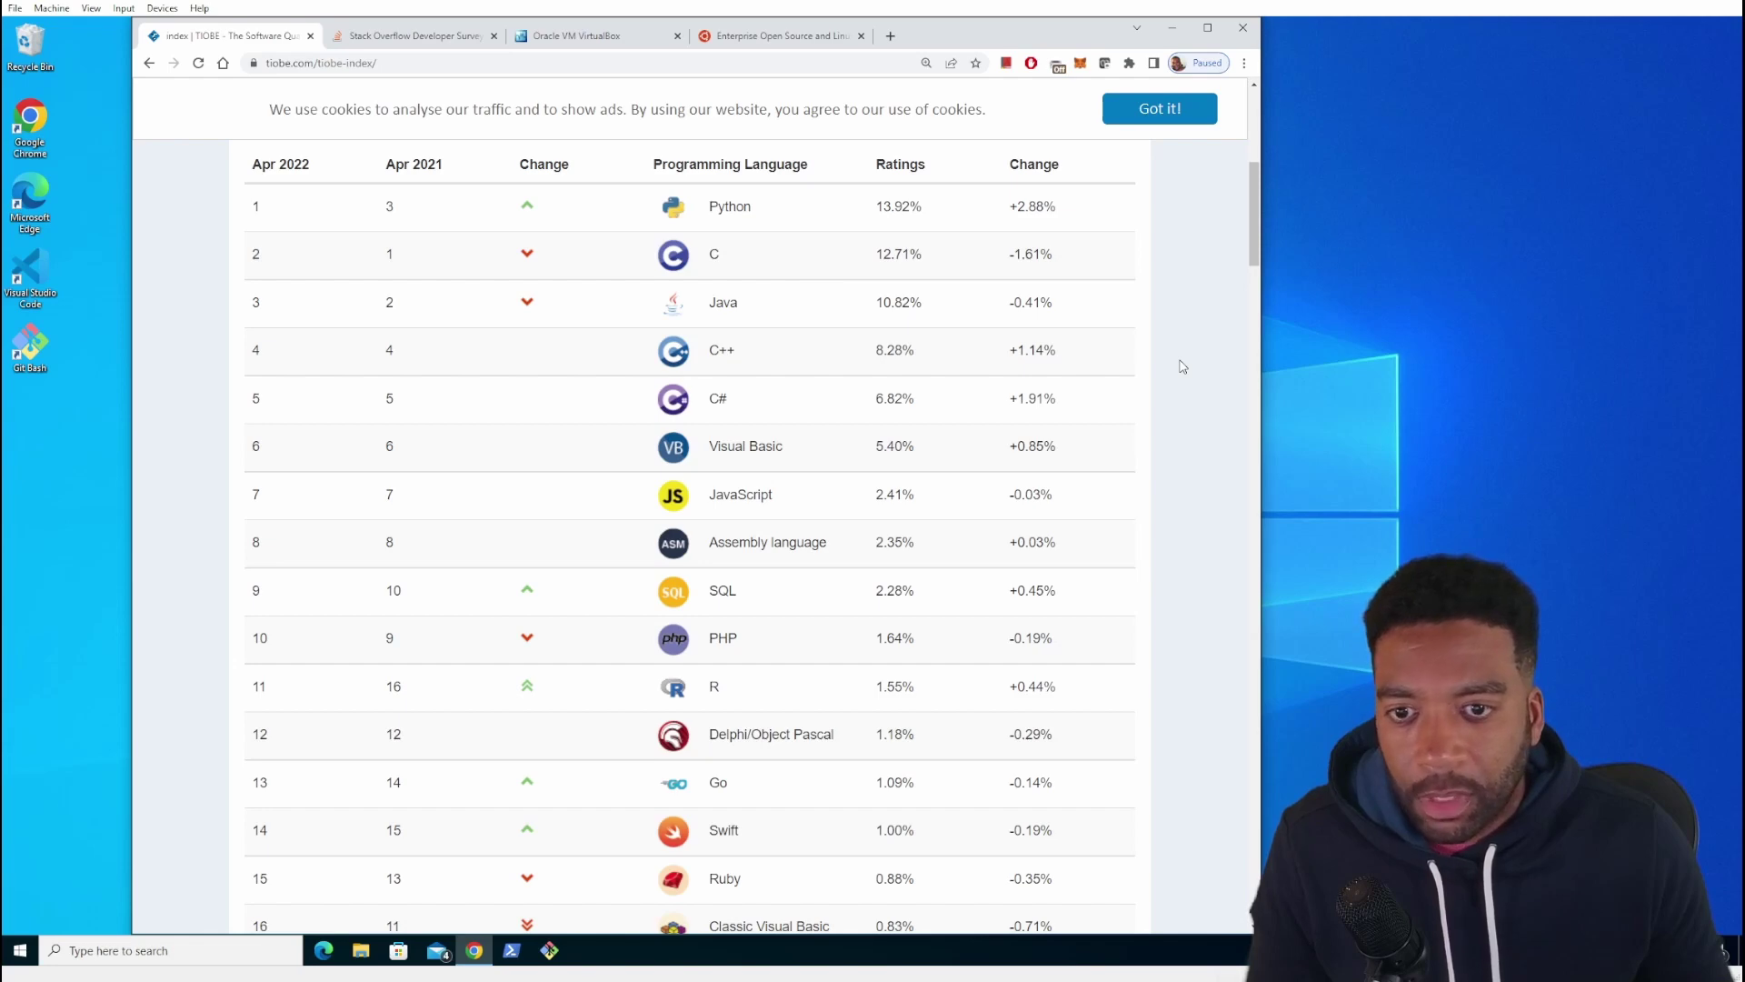
scroll(1181, 366, "up", 1)
scroll(1181, 366, "down", 1)
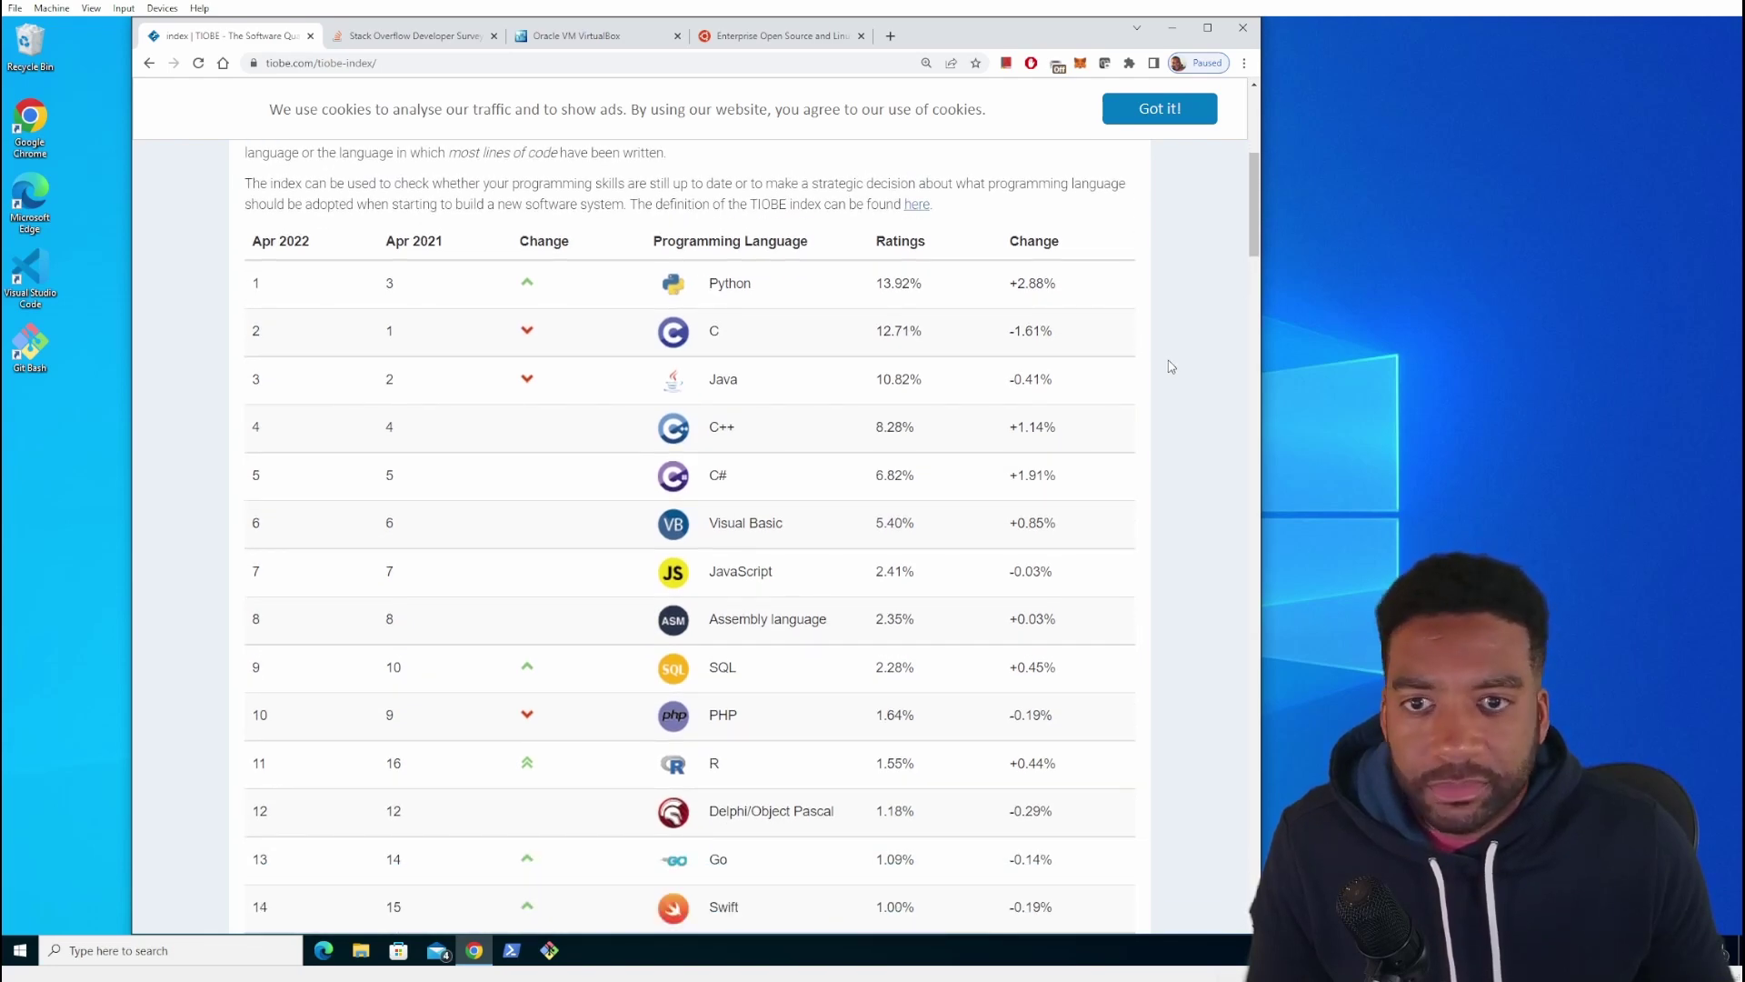
Examine the programming, scripting and markup languages chart under Most popular technologies in the Stack Overflow 2021 Developer Survey.
left_click(432, 42)
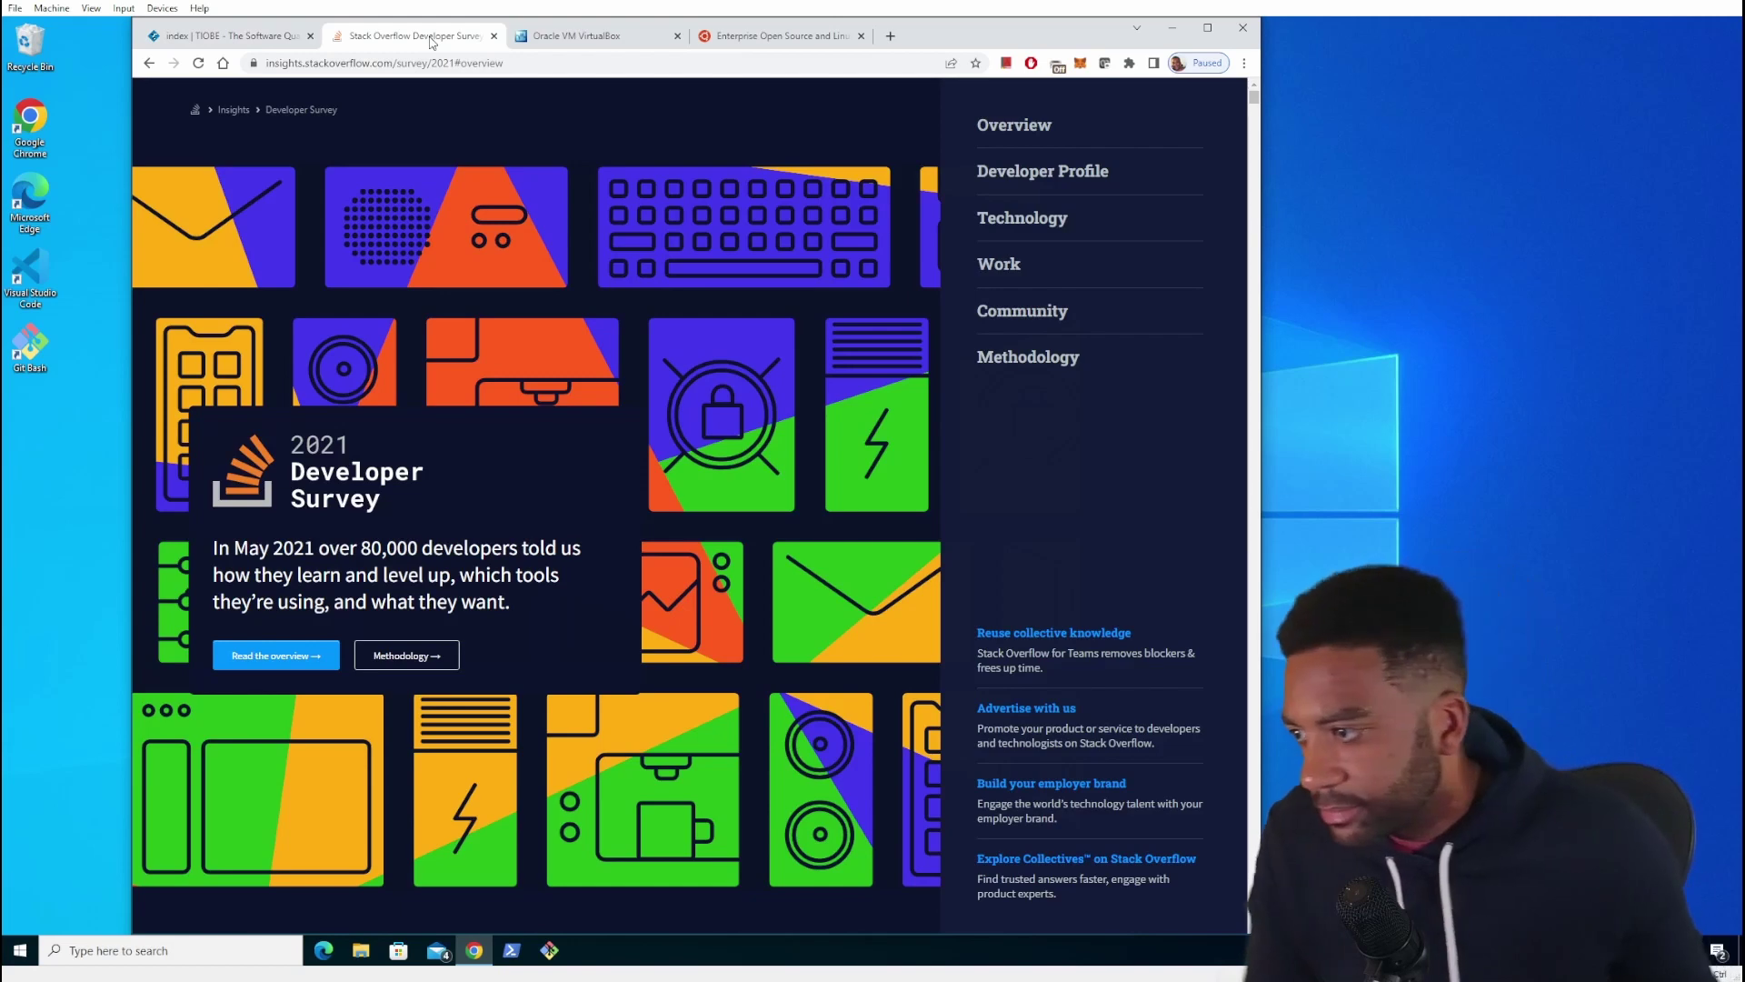
left_click(332, 655)
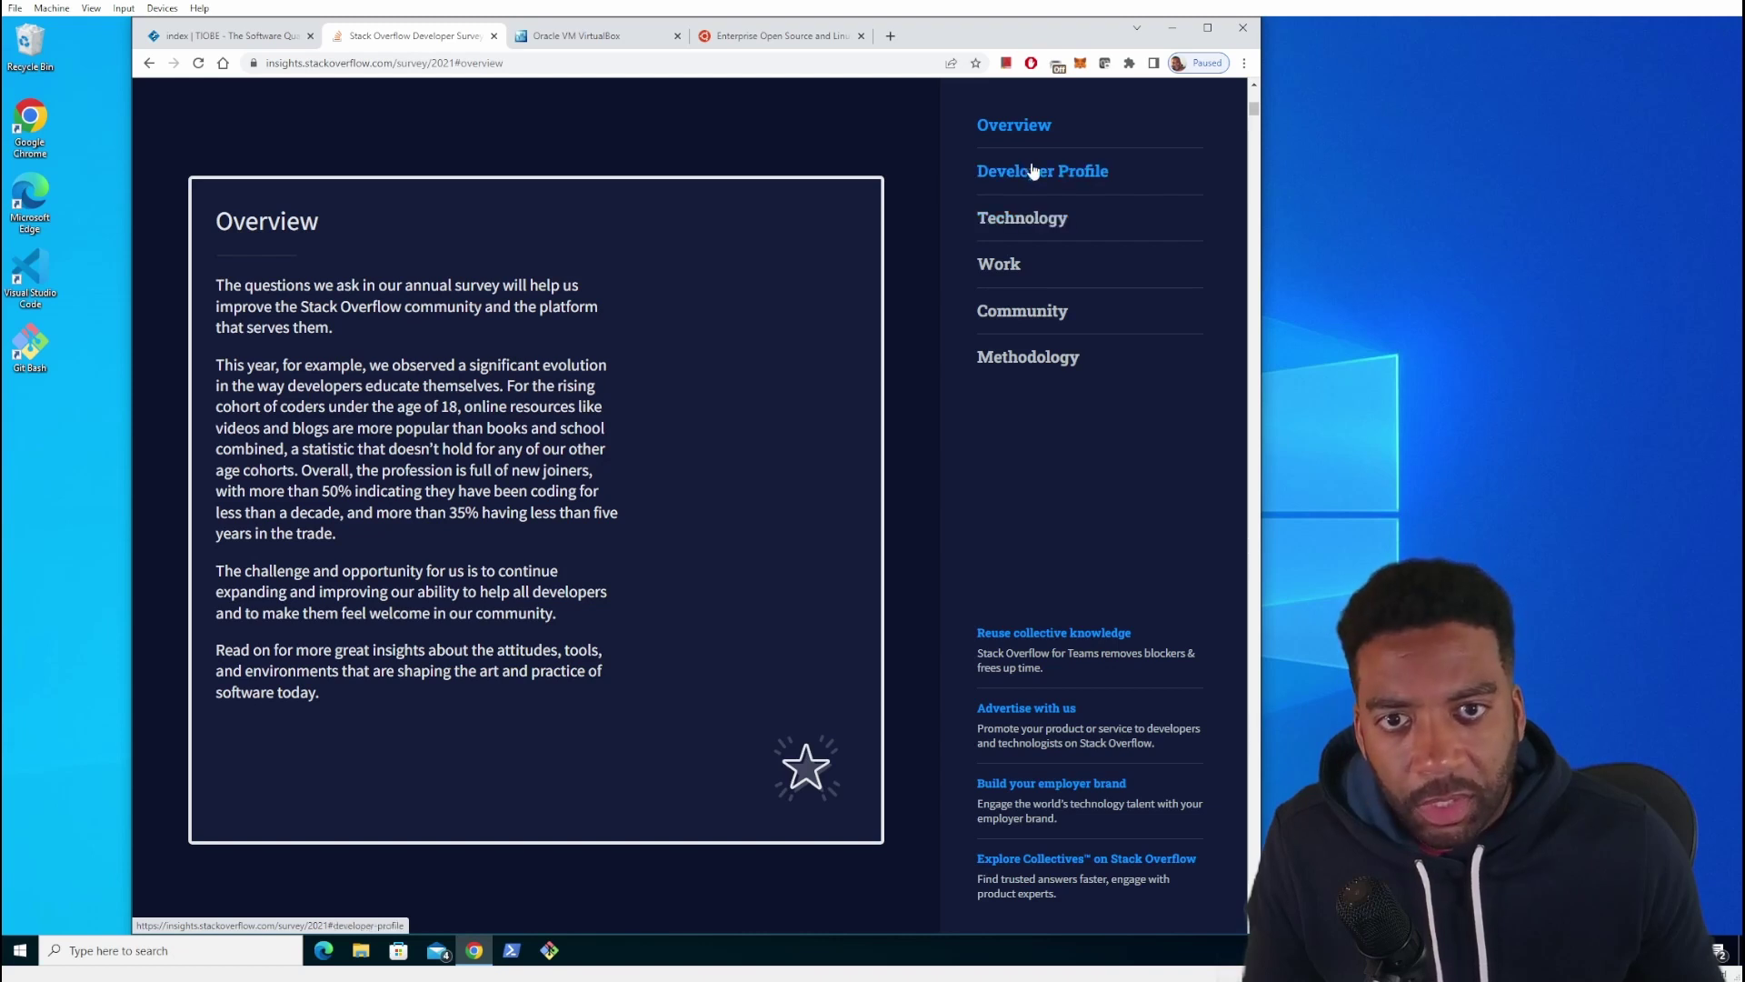
left_click(1028, 228)
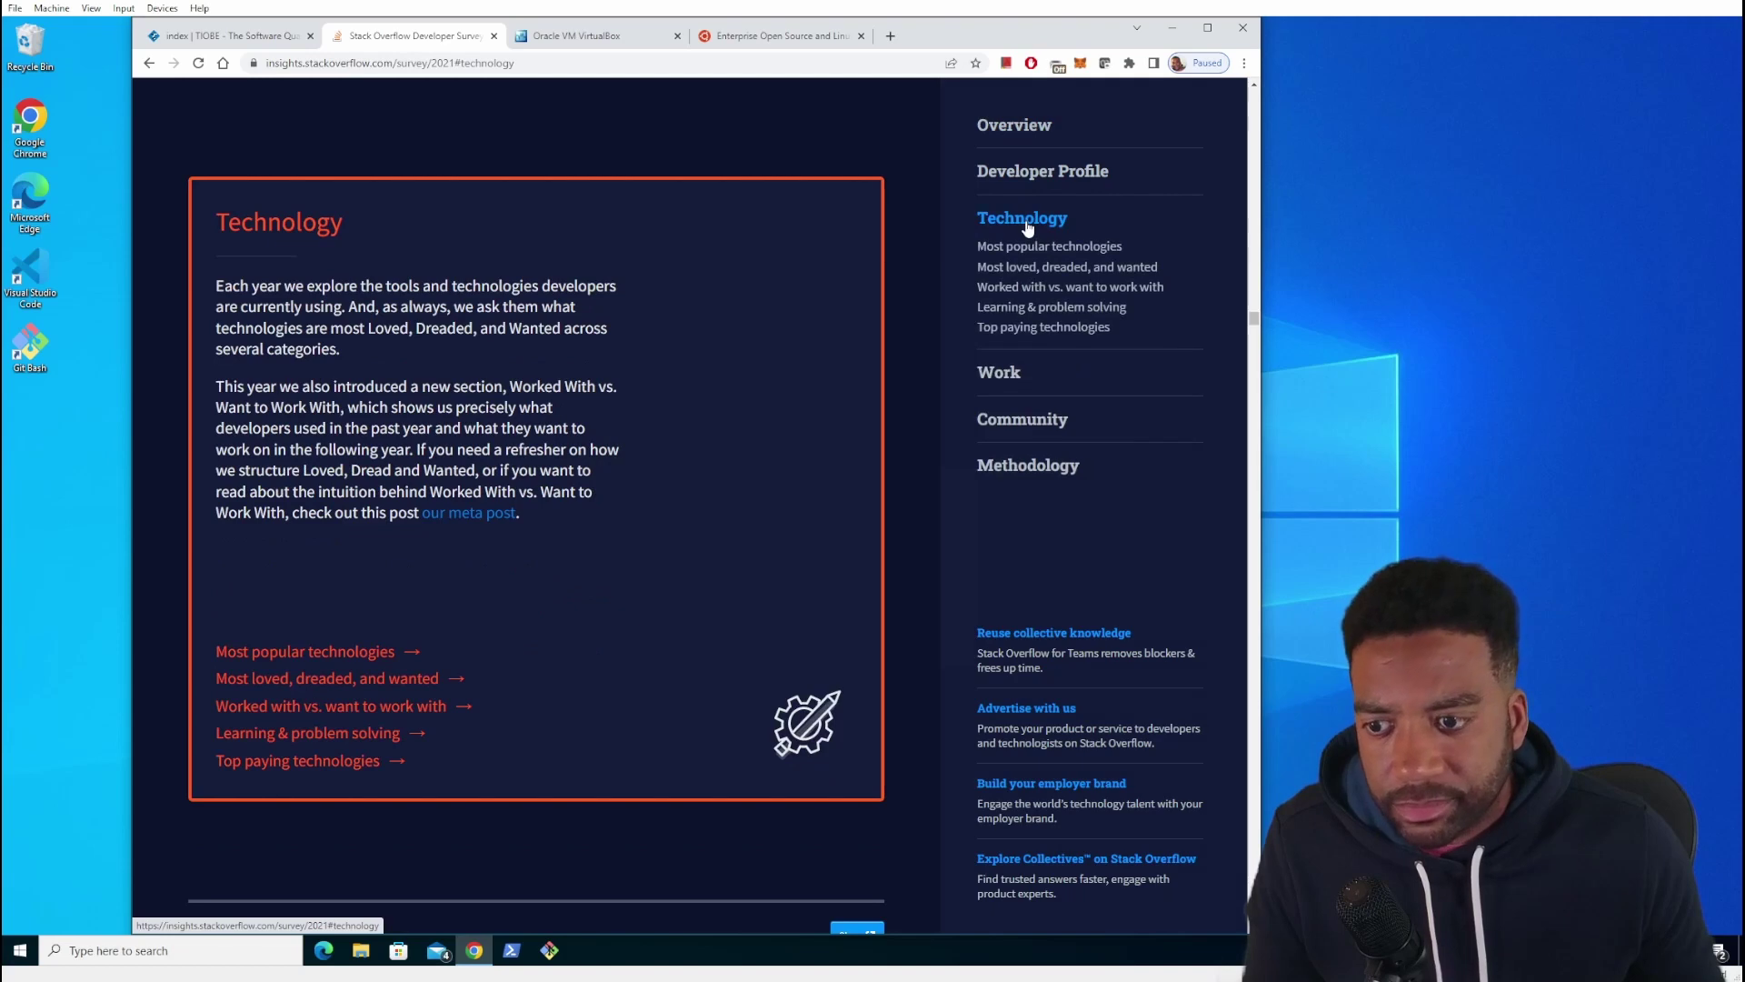
left_click(306, 653)
scroll(722, 621, "down", 3)
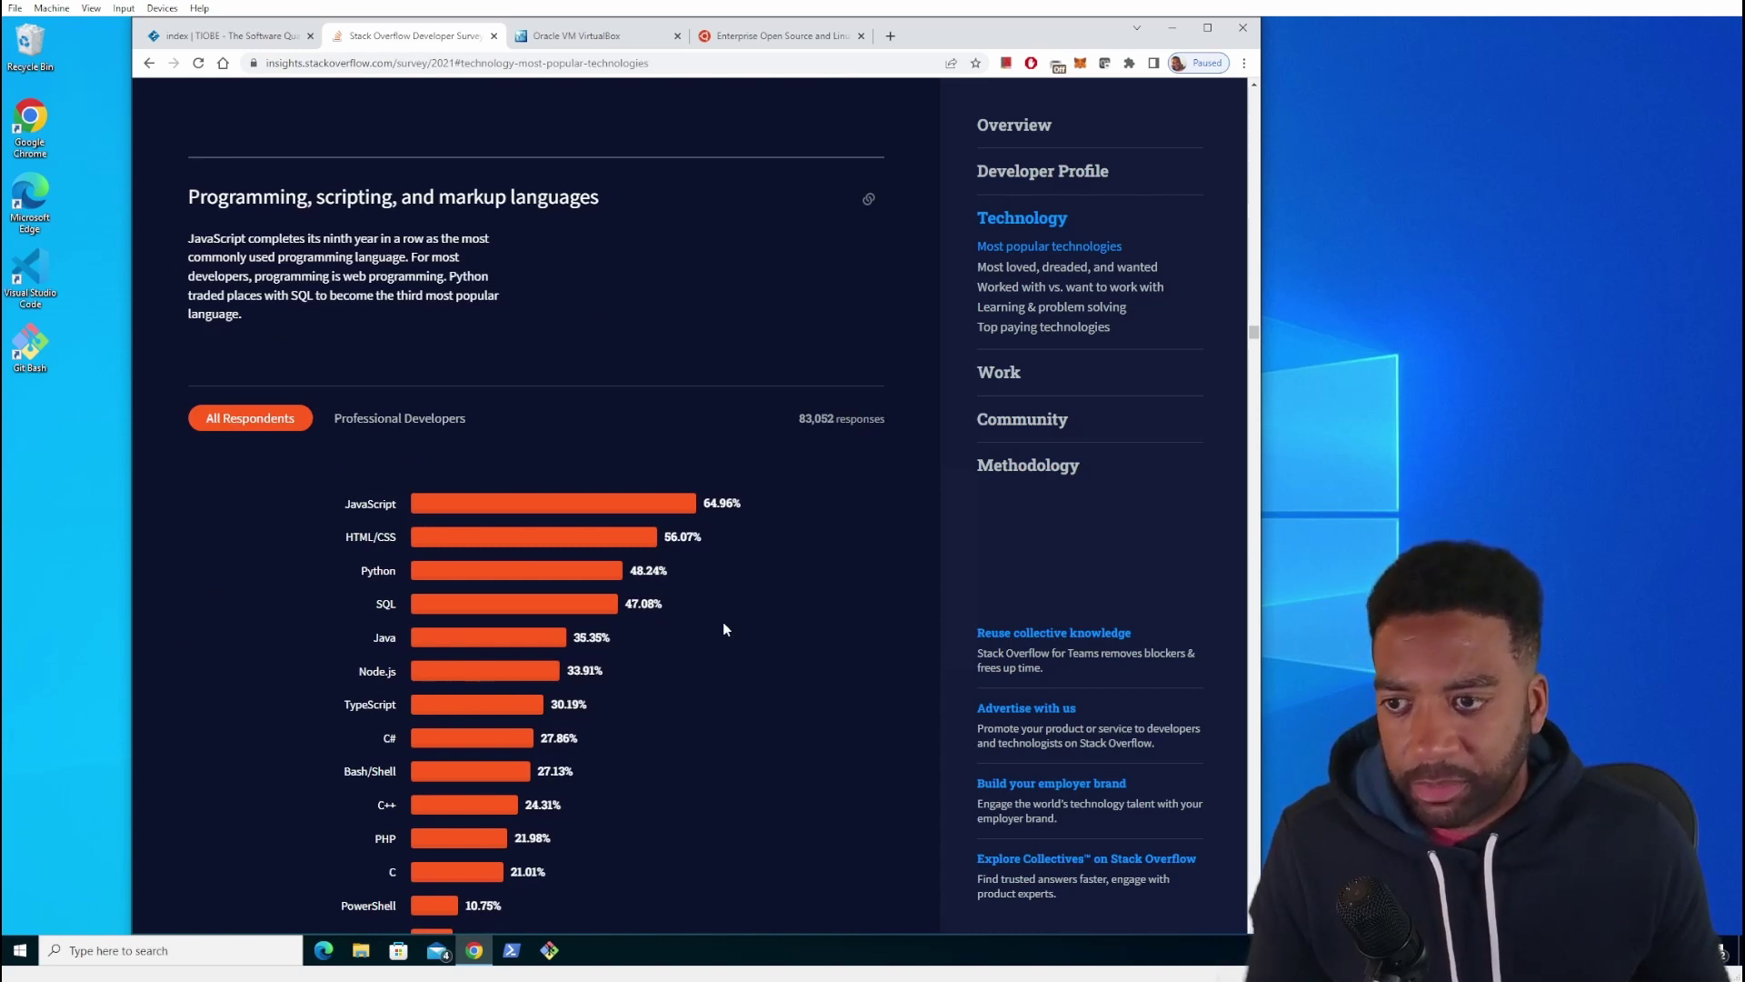
scroll(581, 379, "down", 2)
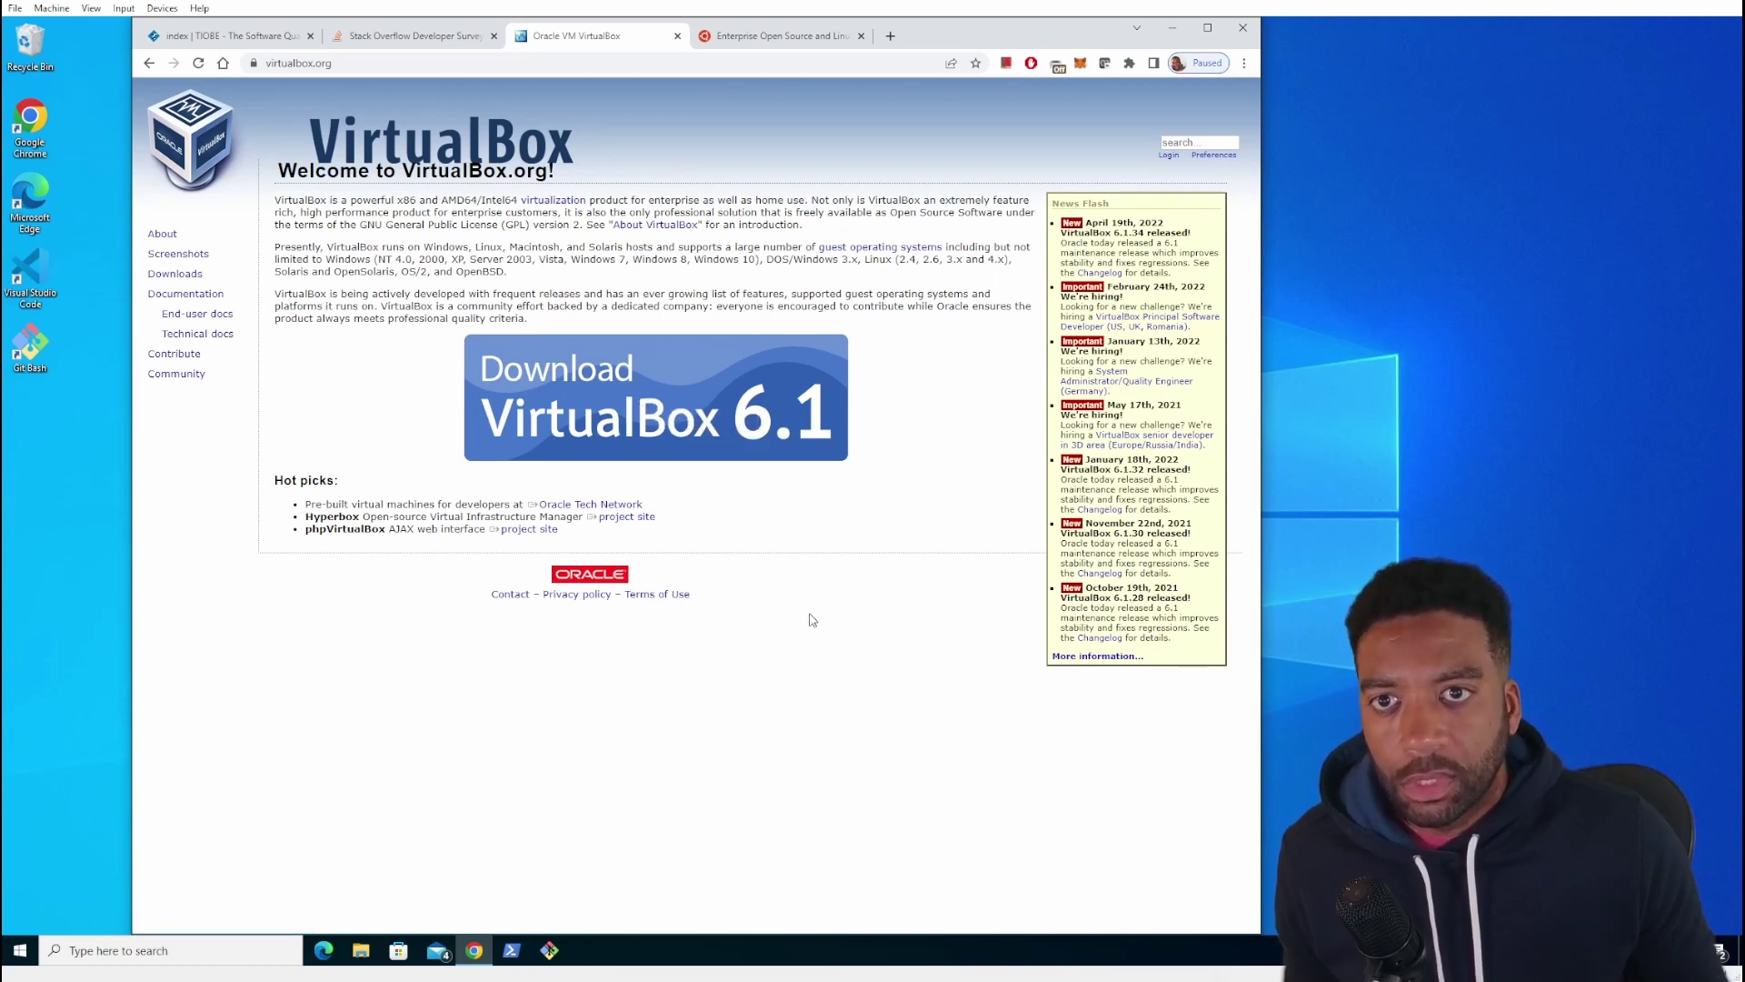
Start the Ubuntu Desktop 22.04 LTS image download from the Ubuntu site and cancel saving the ISO file.
left_click(772, 39)
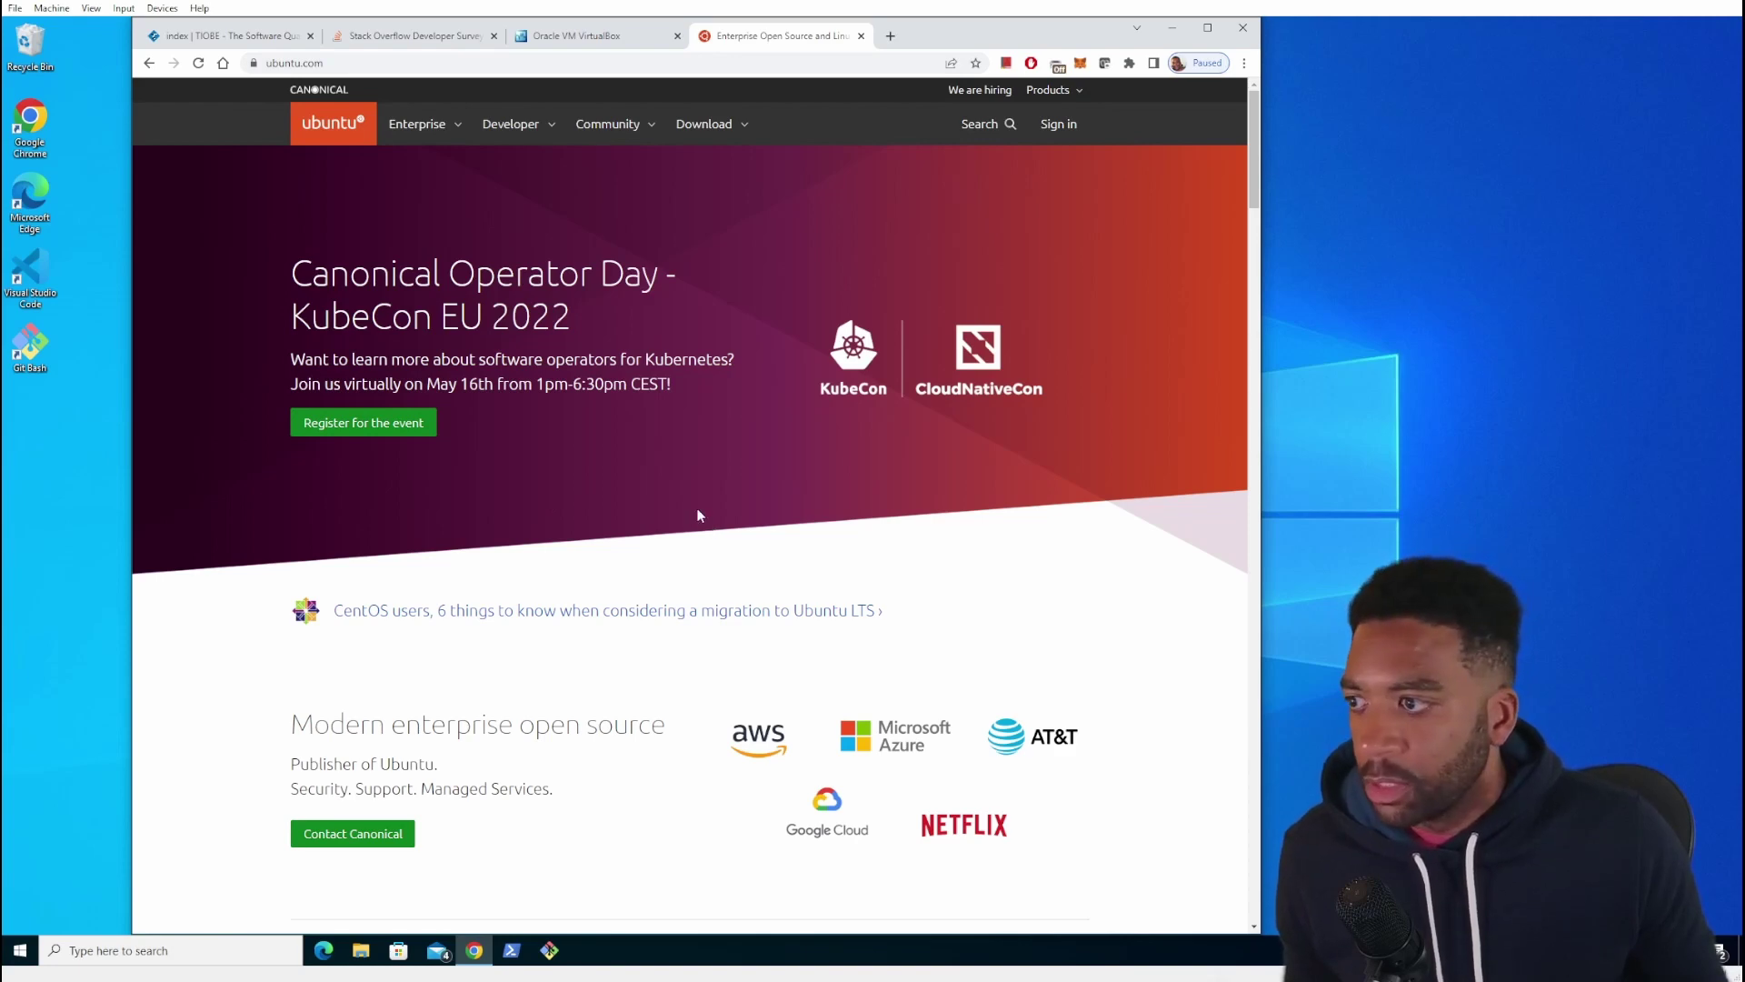
left_click(735, 128)
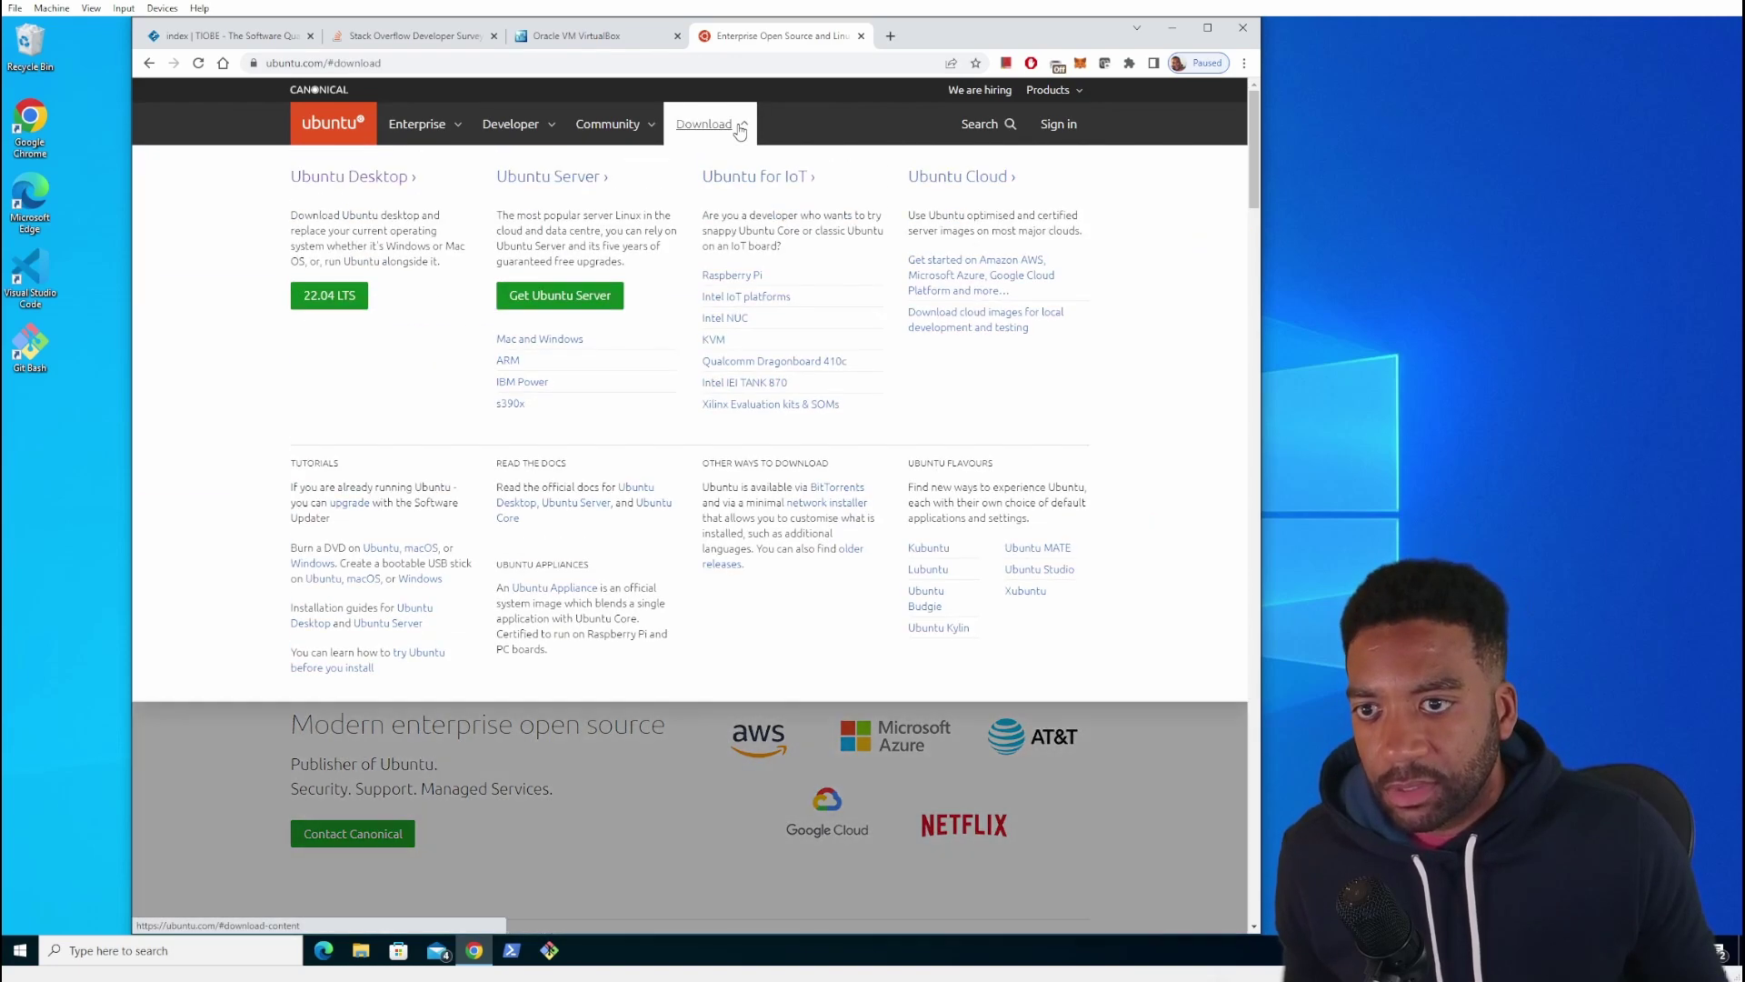
left_click(340, 180)
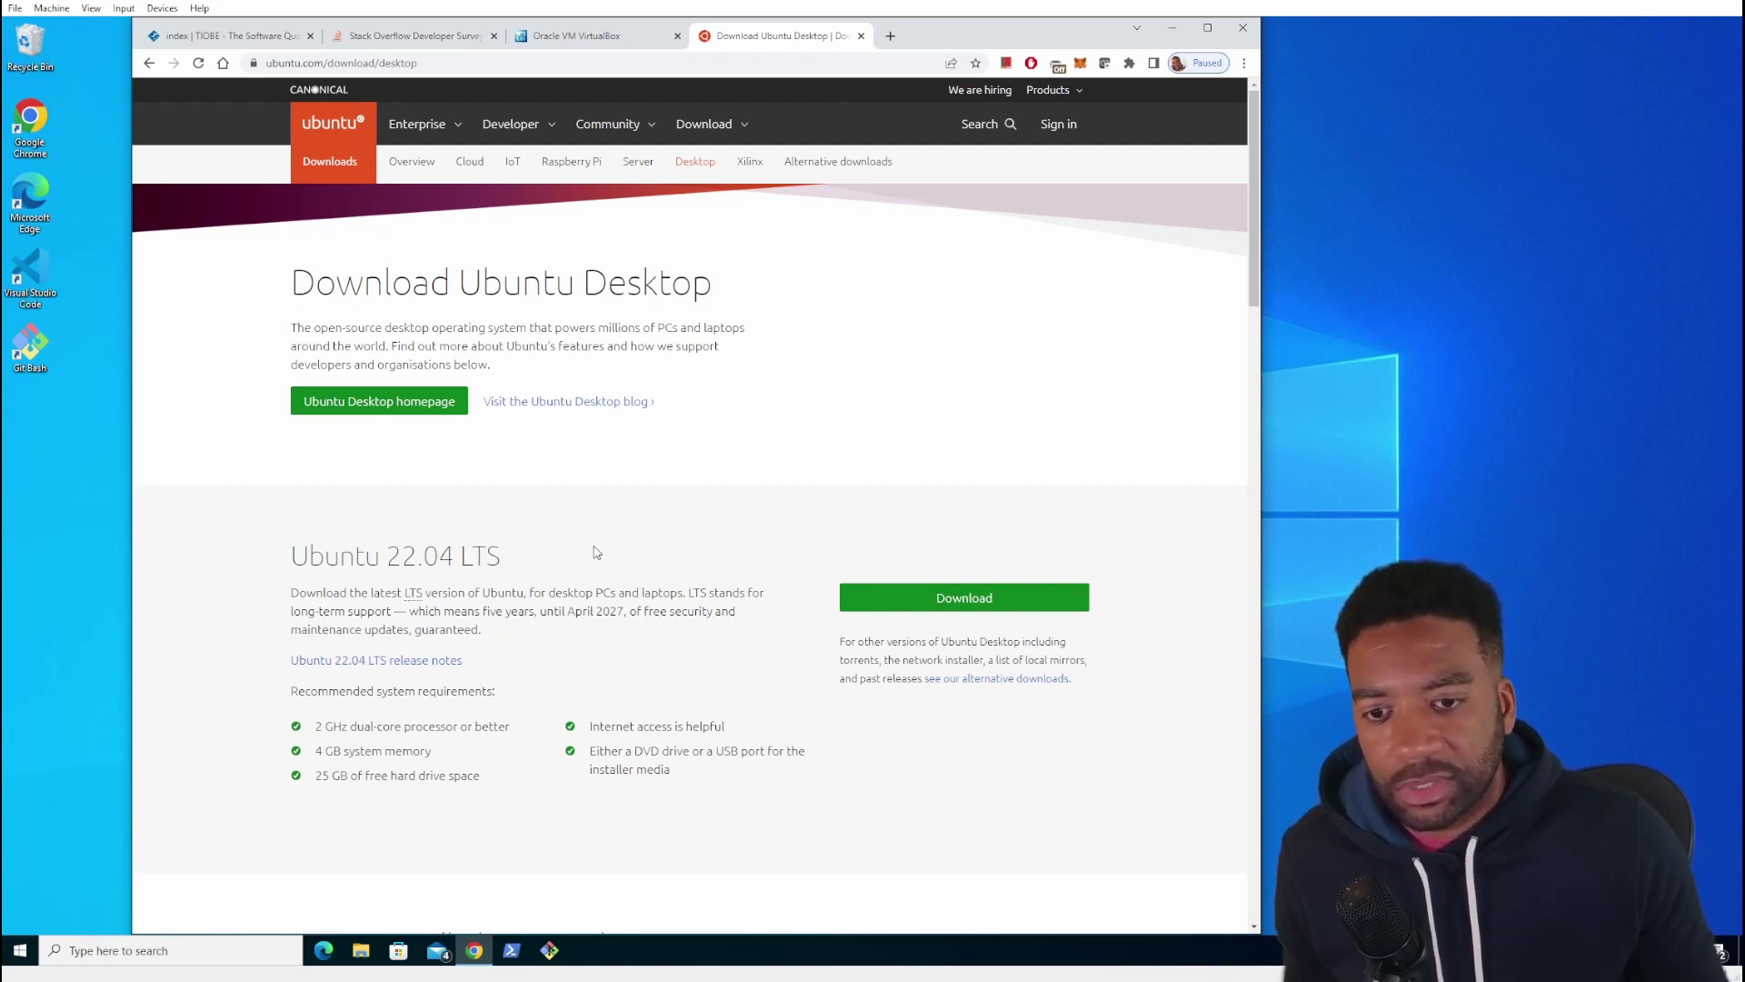
left_click(974, 600)
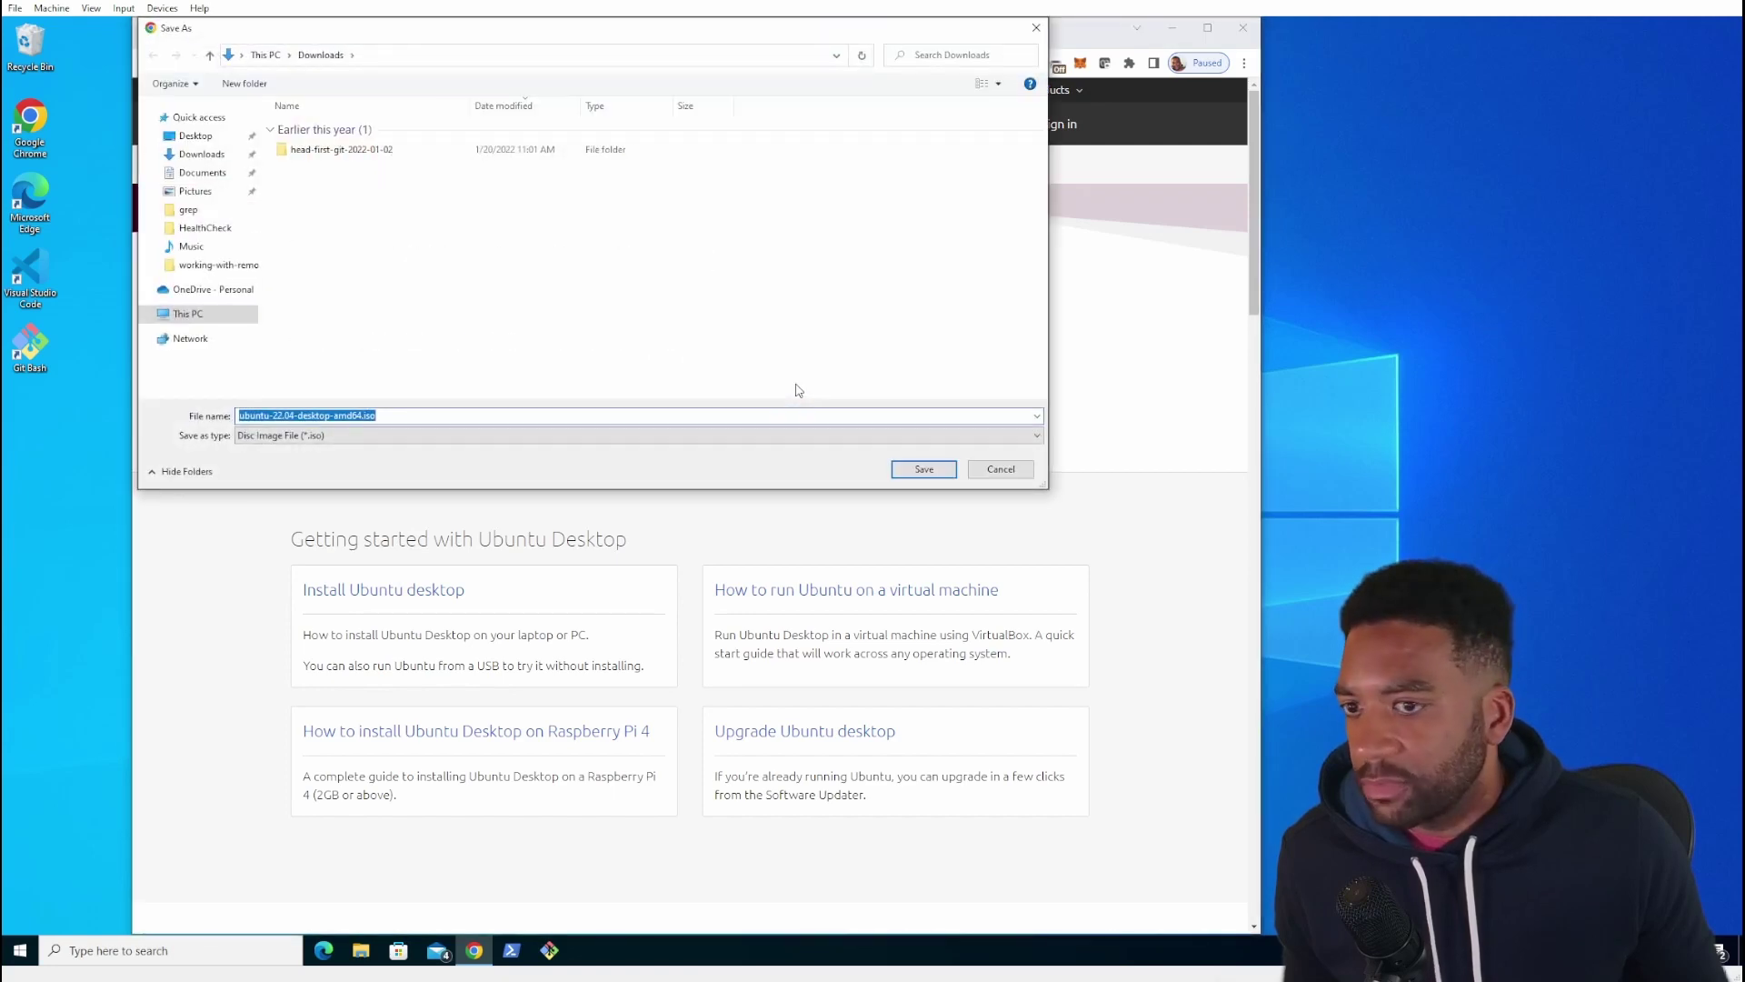
left_click(998, 473)
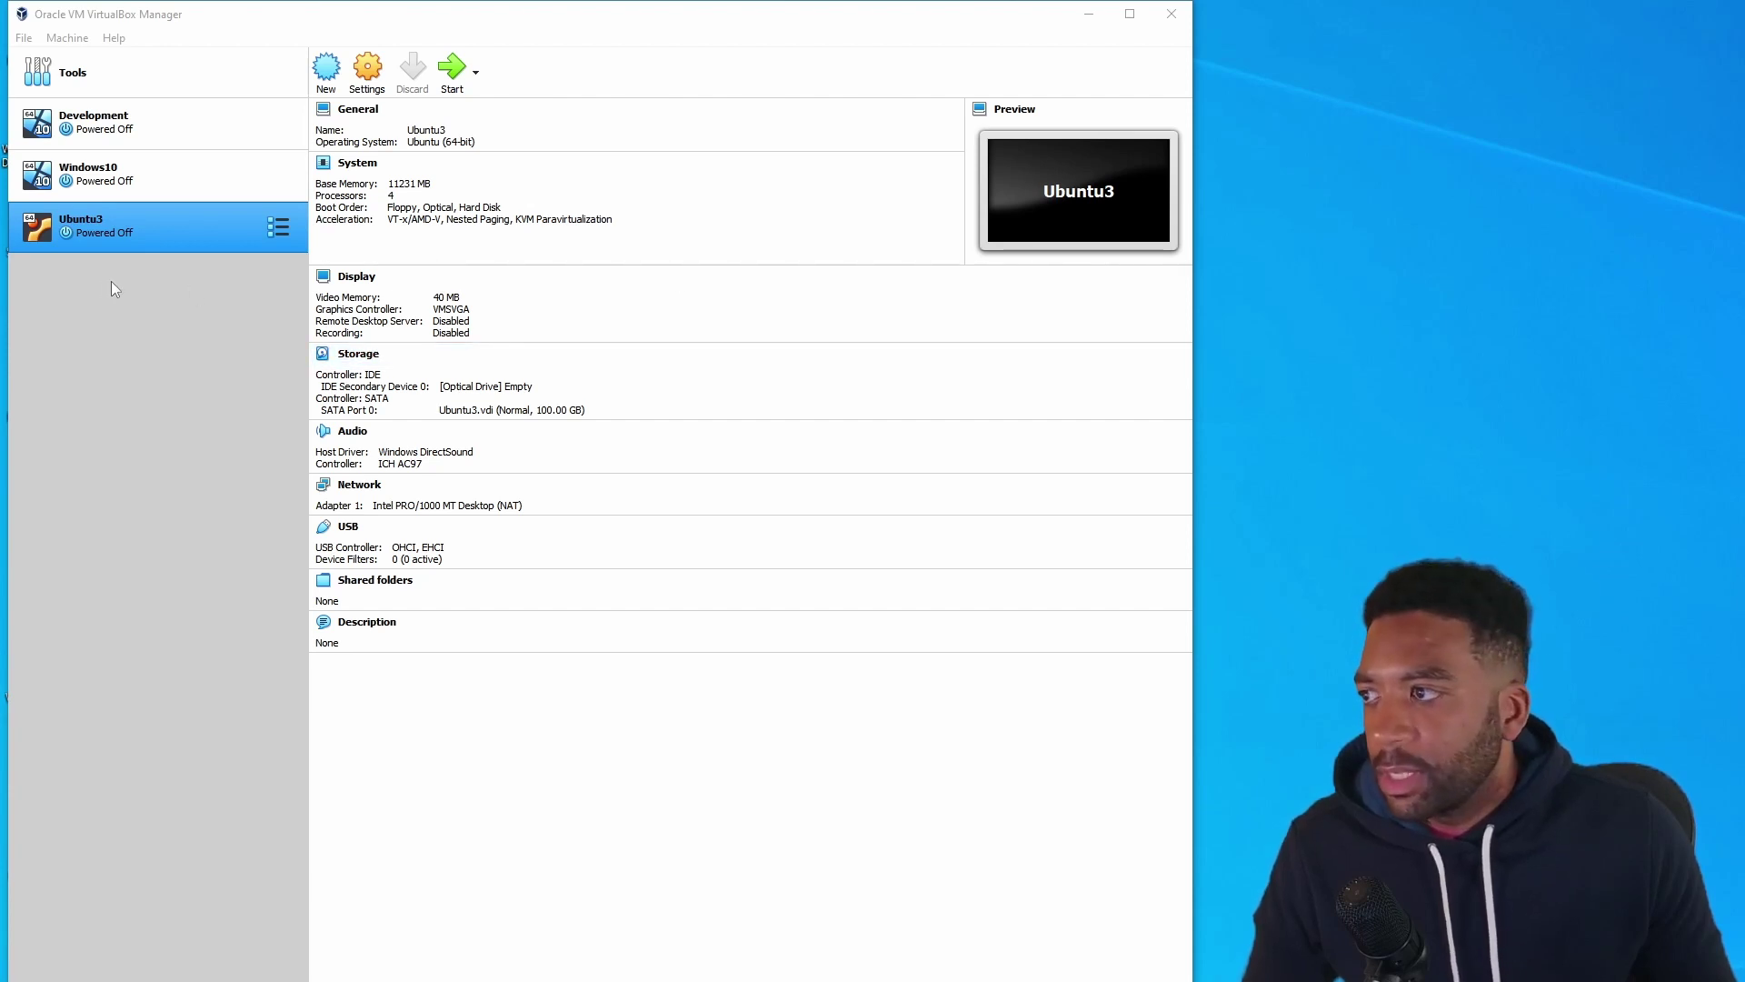
Start creating a new virtual machine in Oracle VM VirtualBox Manager and name it Ubuntu4.
left_click(327, 73)
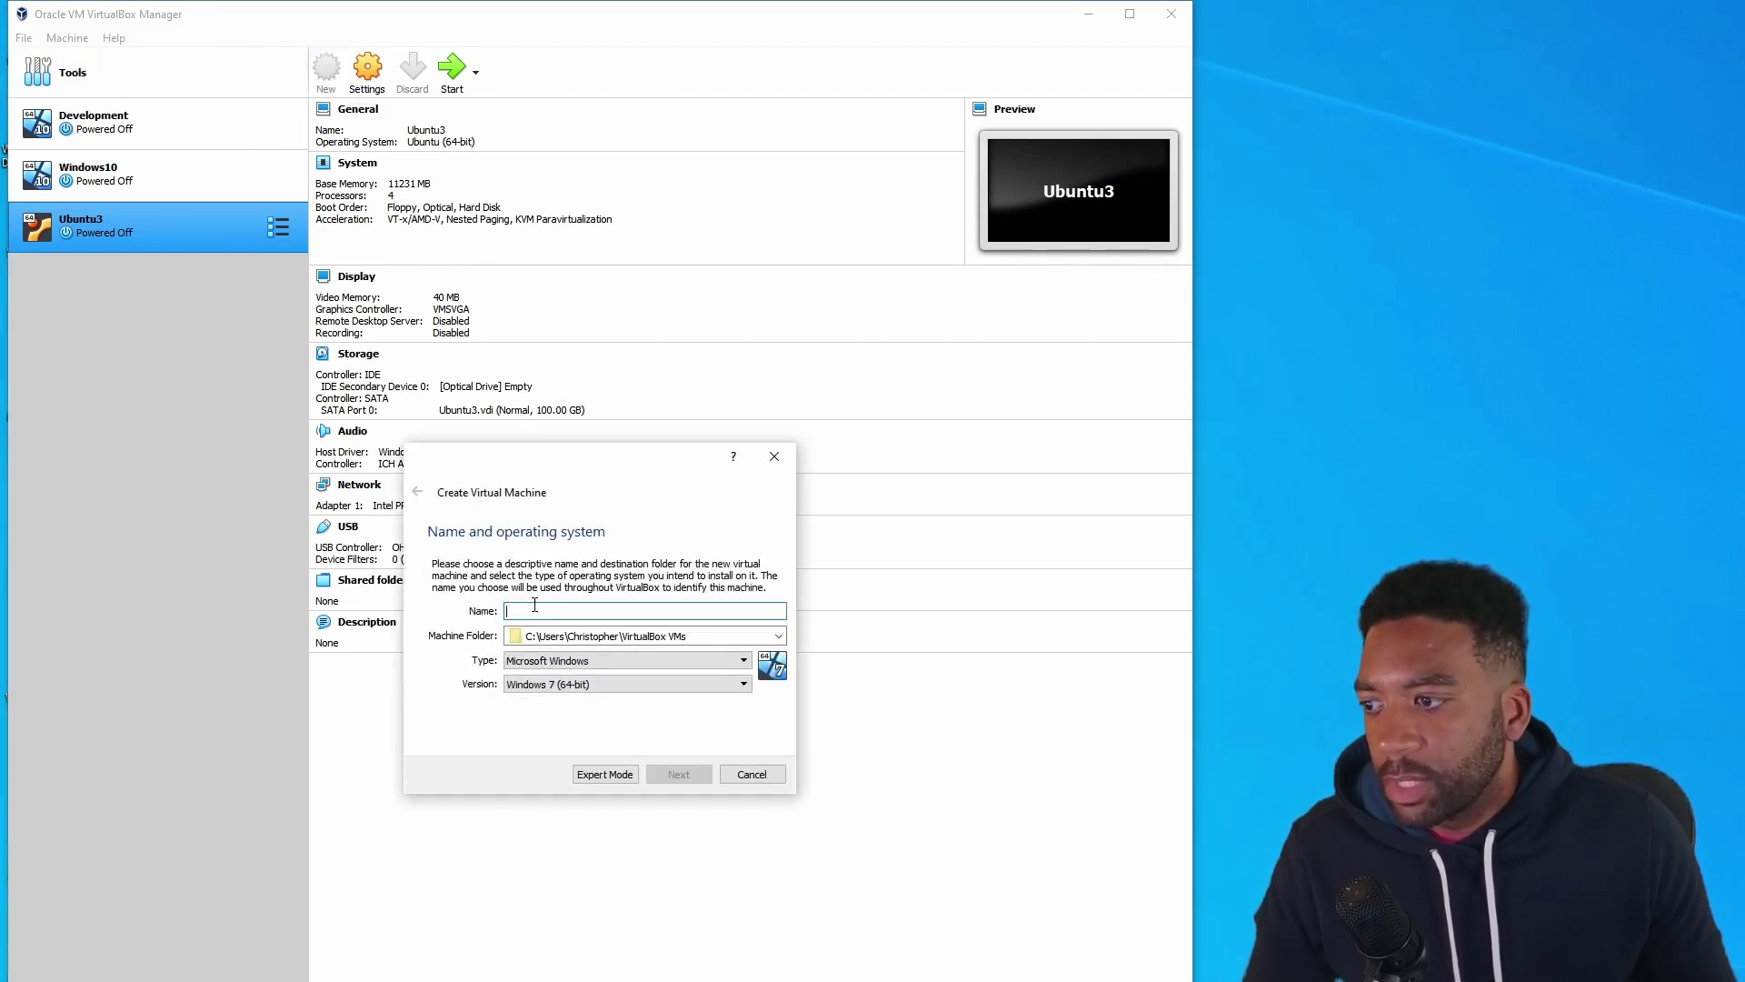
type("Ubuntu")
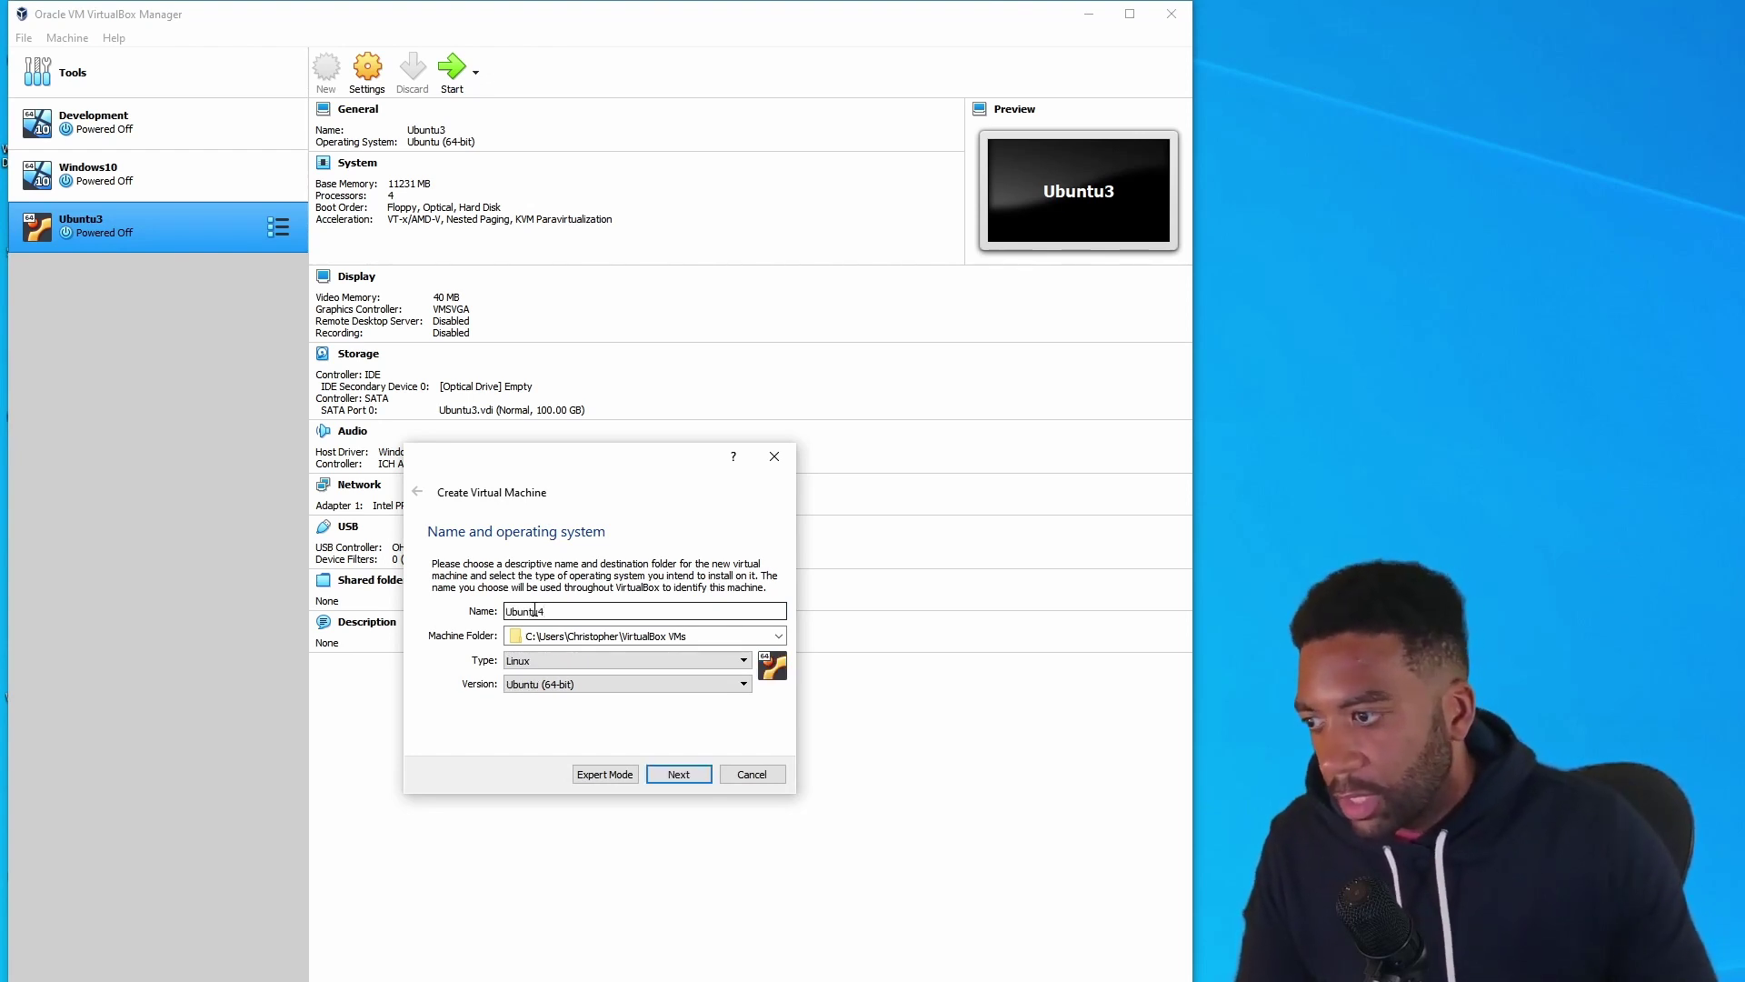
type("4")
Set the new machine's folder to the VM folder on the Virtual Machines (D:) drive.
left_click(778, 635)
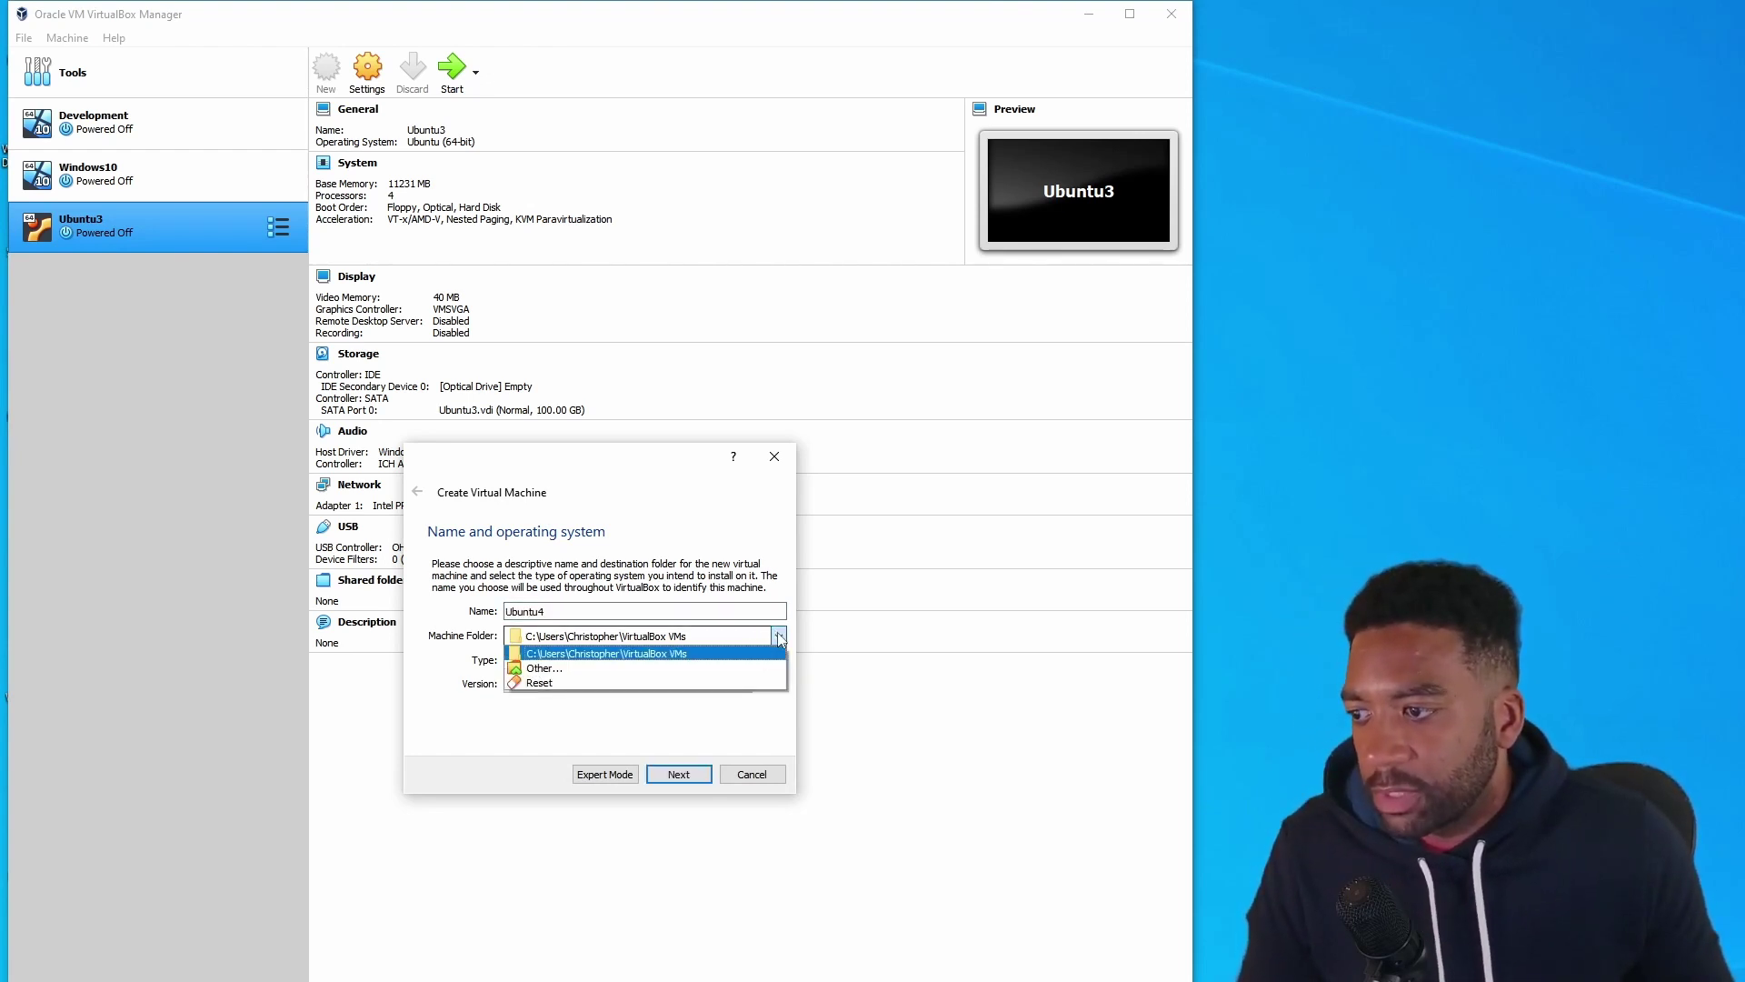
left_click(679, 669)
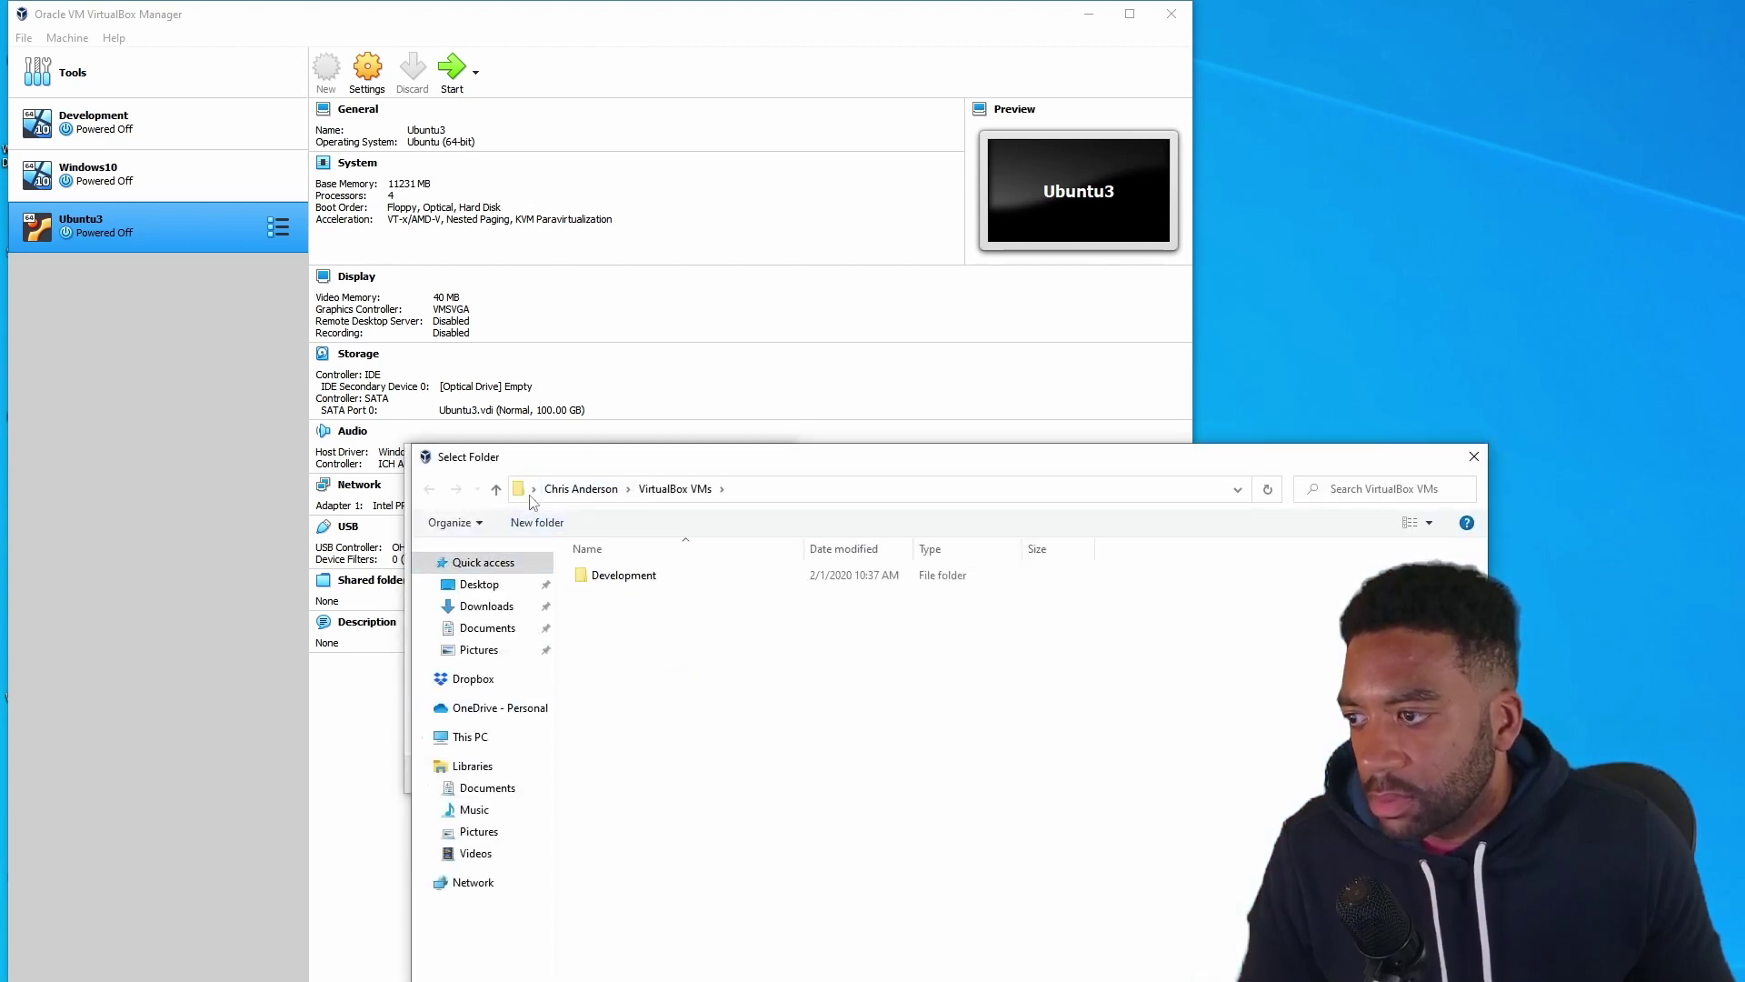
left_click(470, 737)
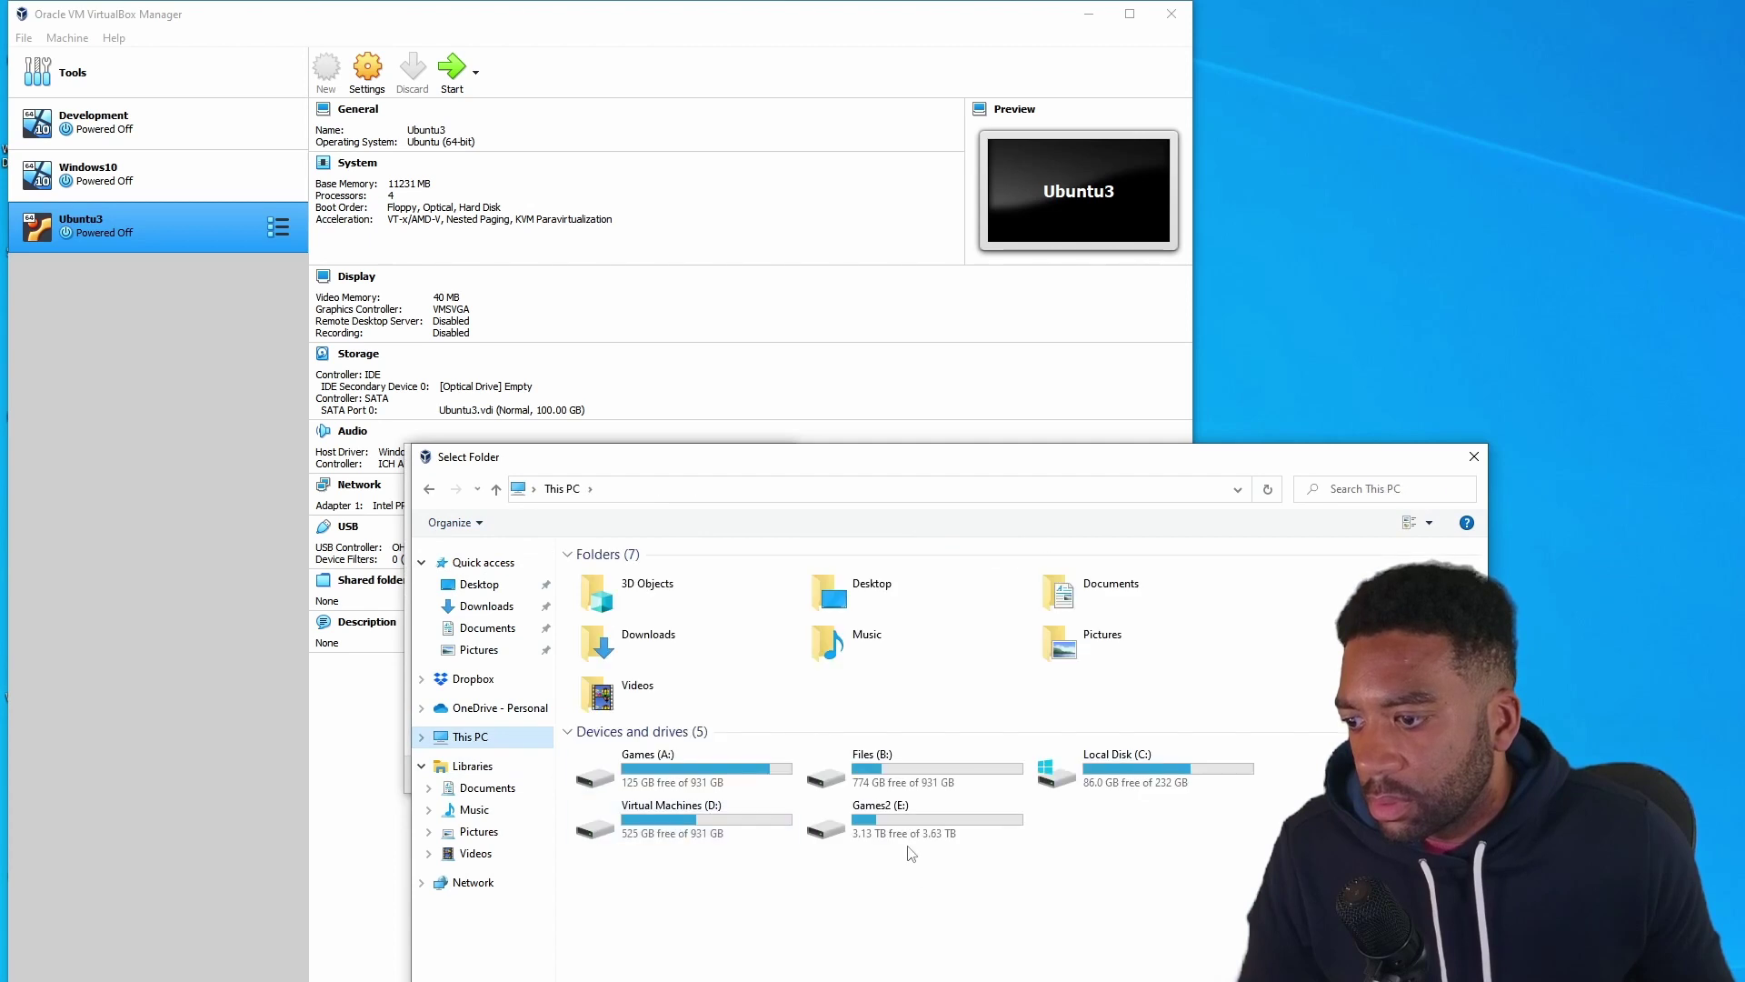
double_click(713, 825)
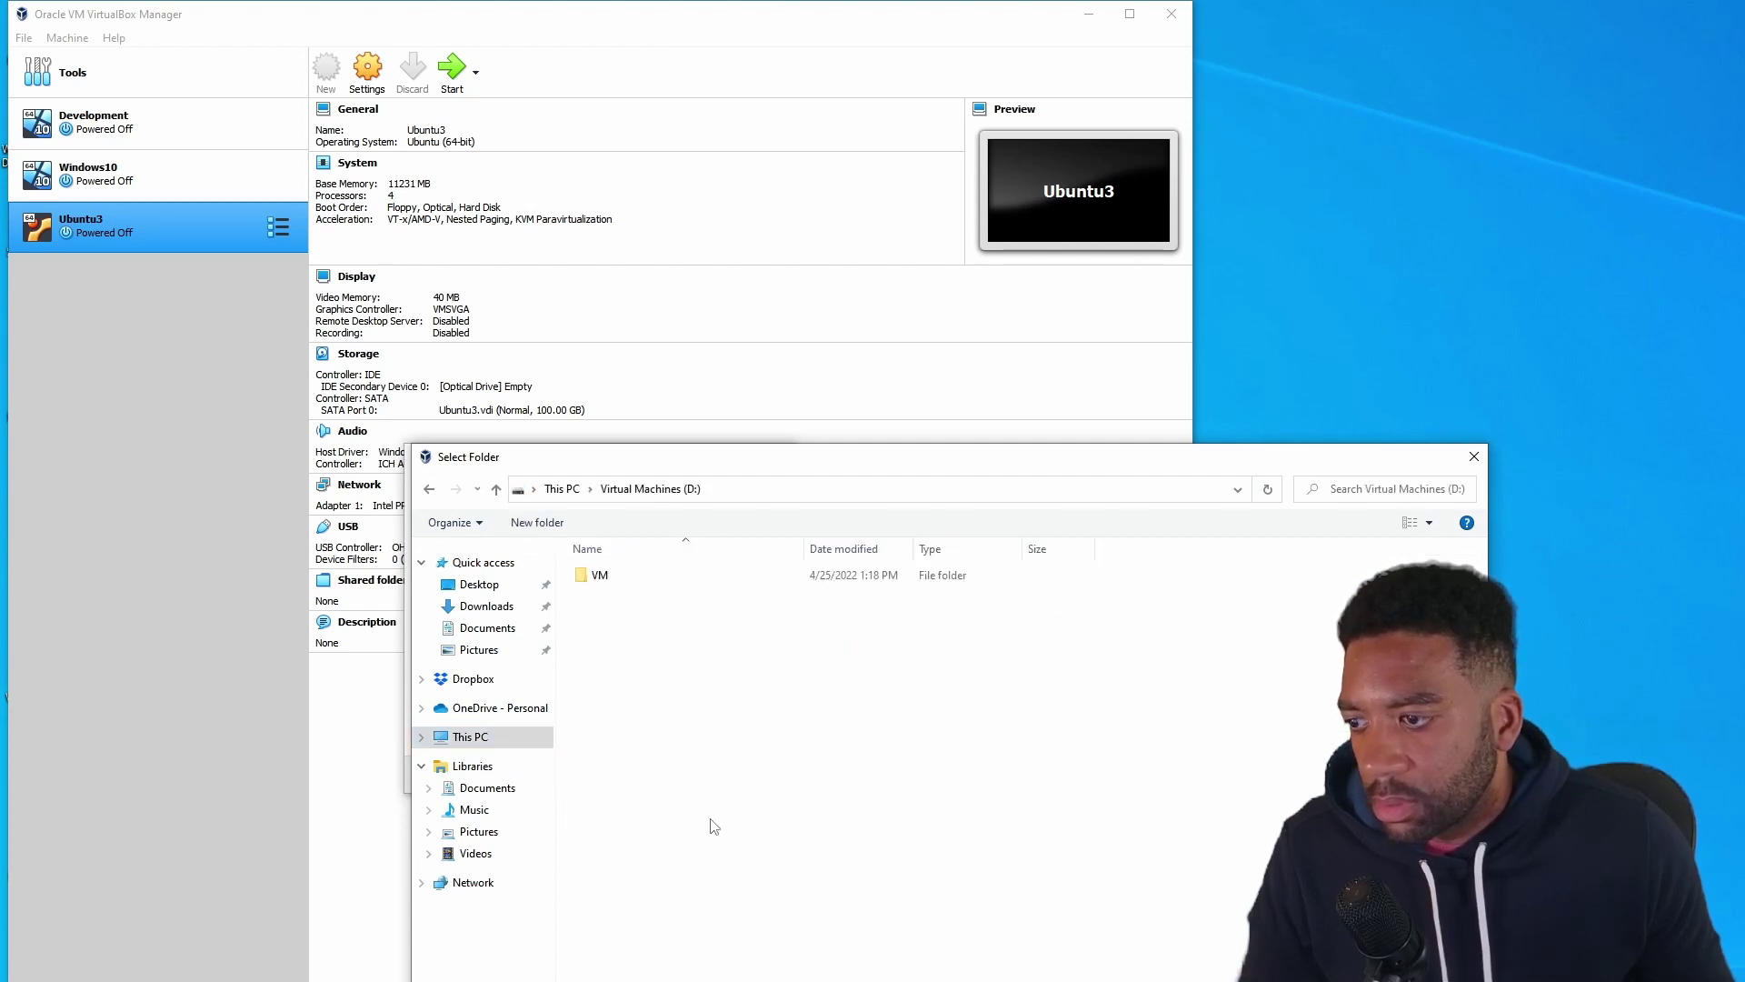
left_click(600, 578)
key("Return")
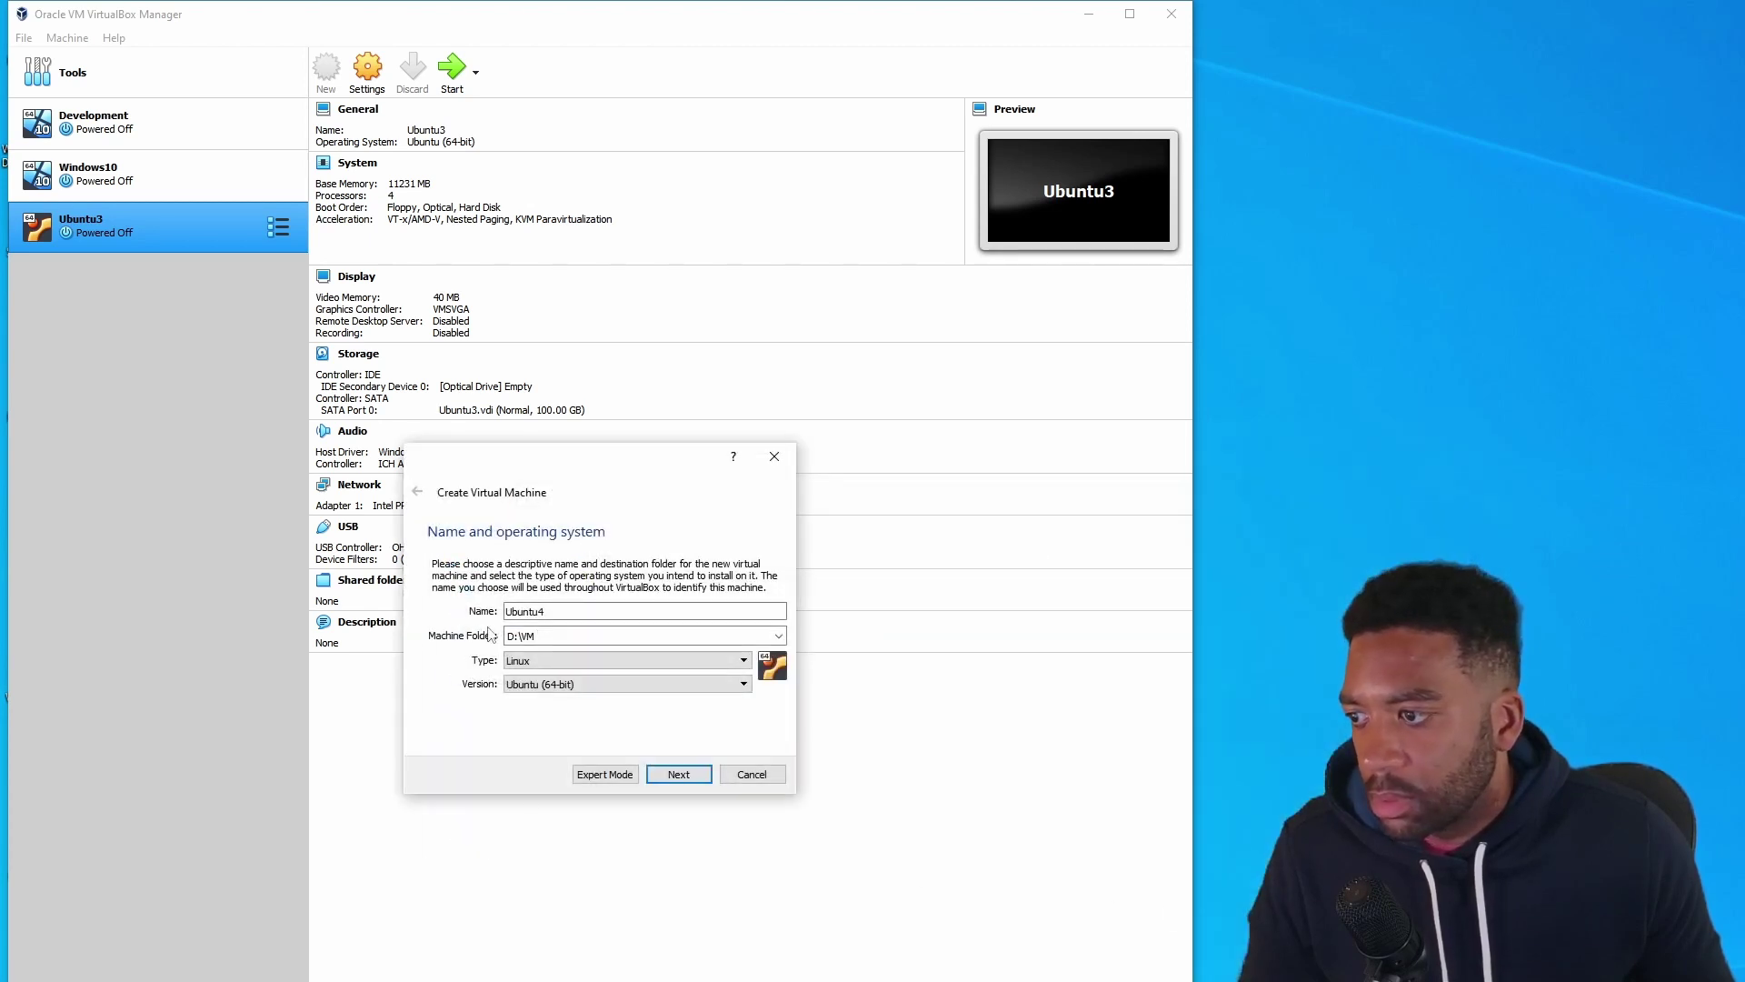
Choose Linux as the machine's operating system type and Ubuntu (64-bit) as its version.
left_click(743, 662)
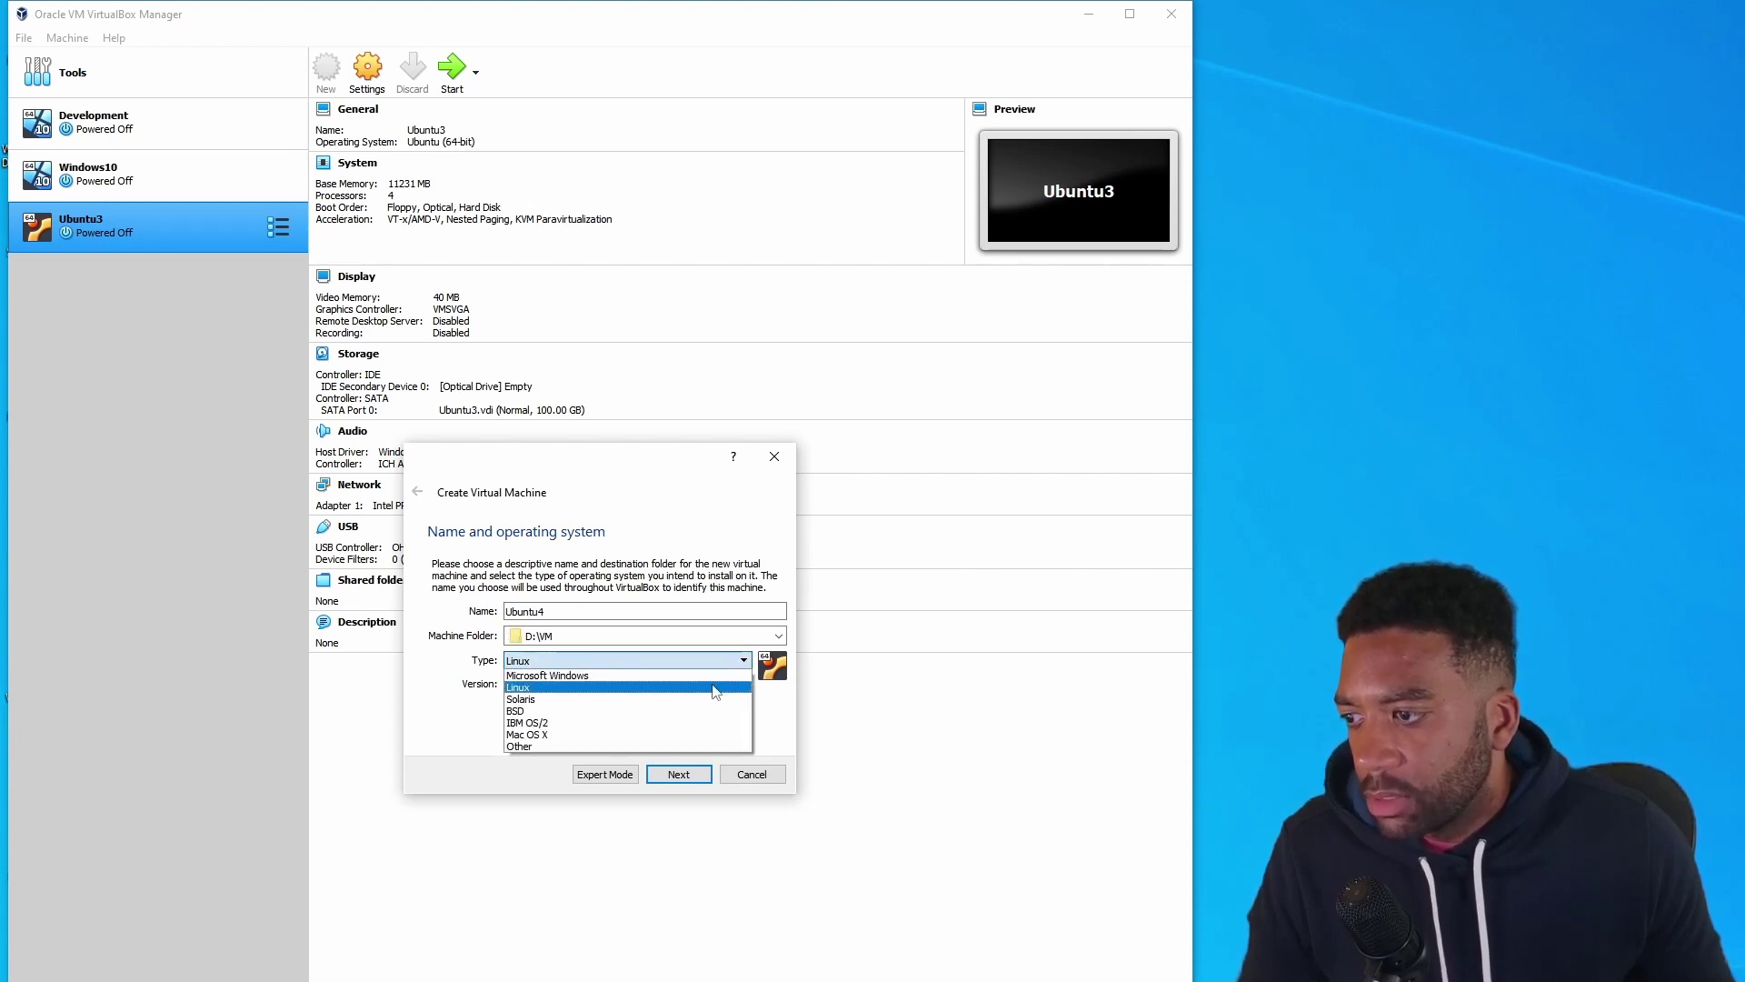
left_click(715, 688)
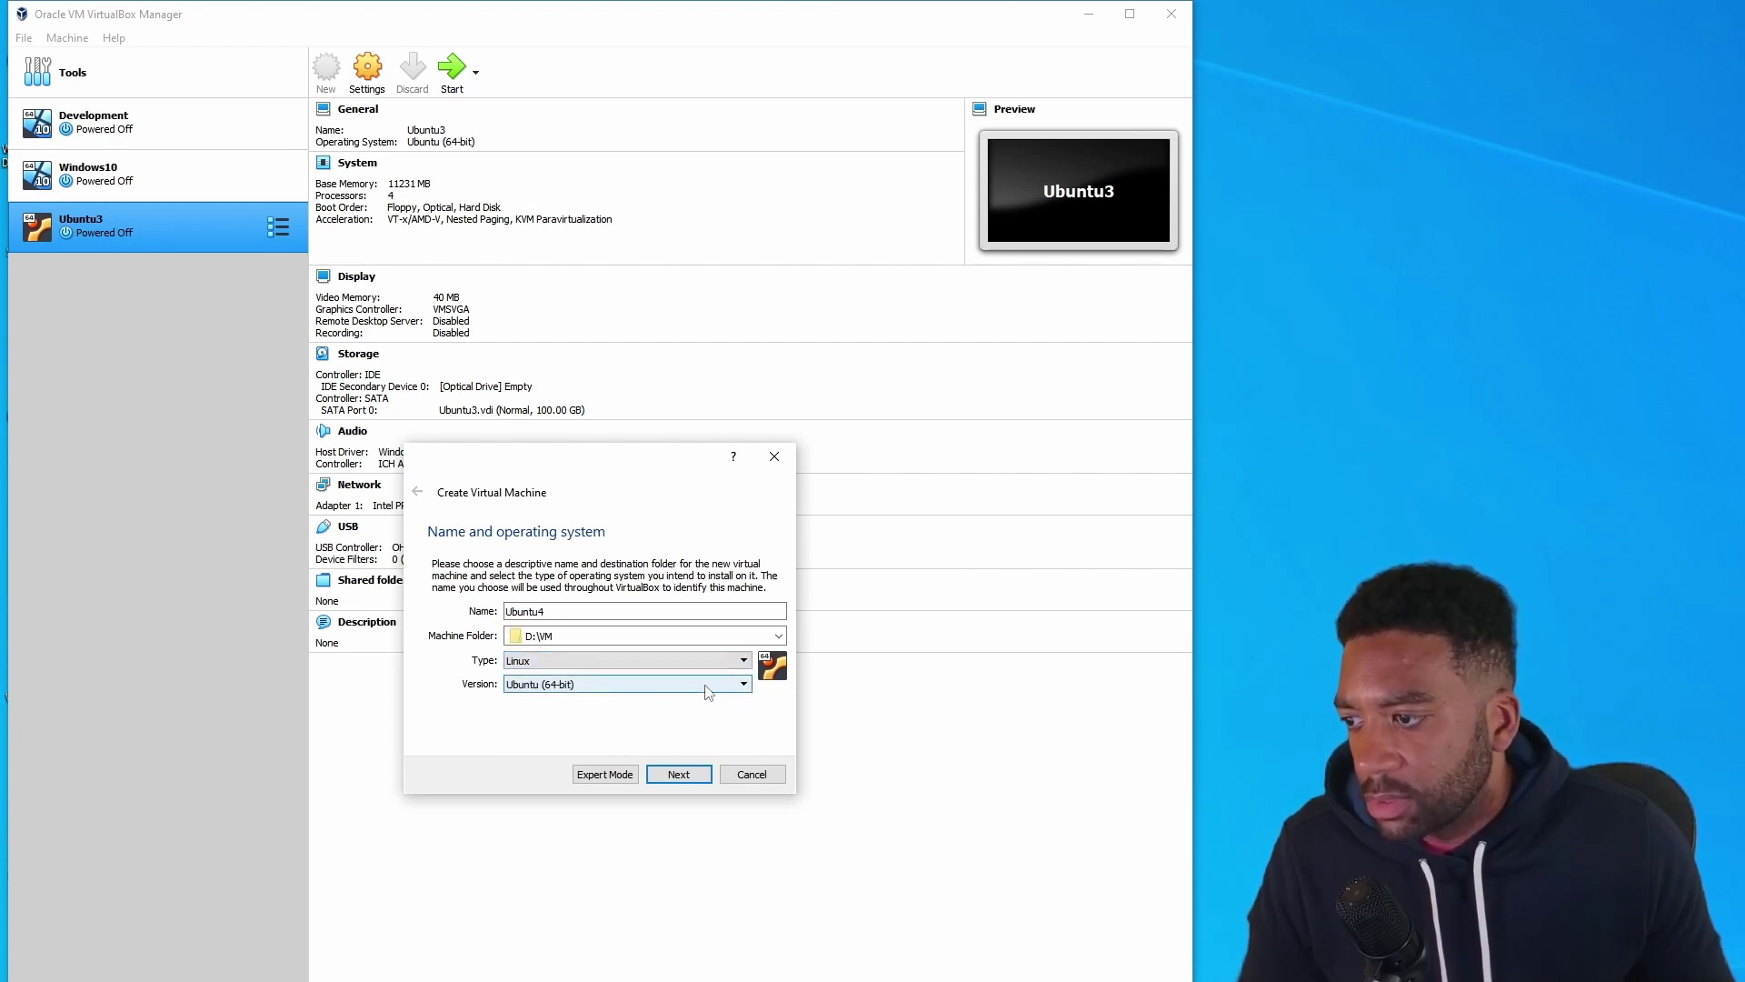
left_click(745, 685)
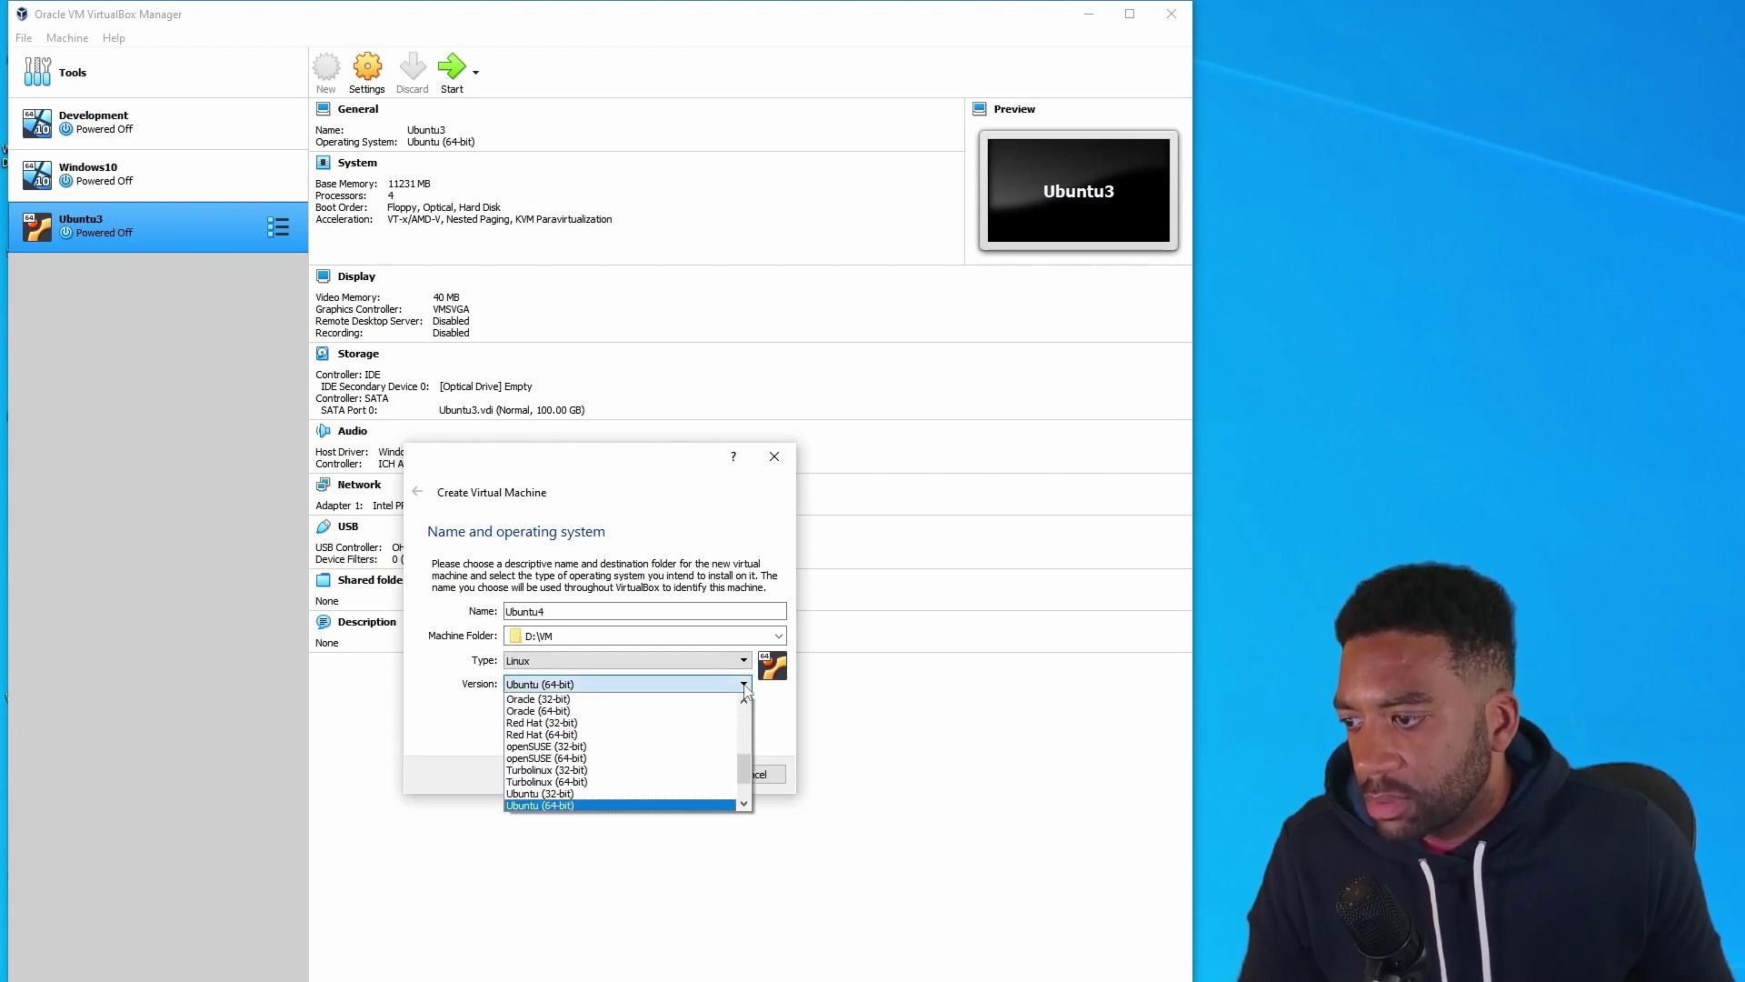
left_click(648, 805)
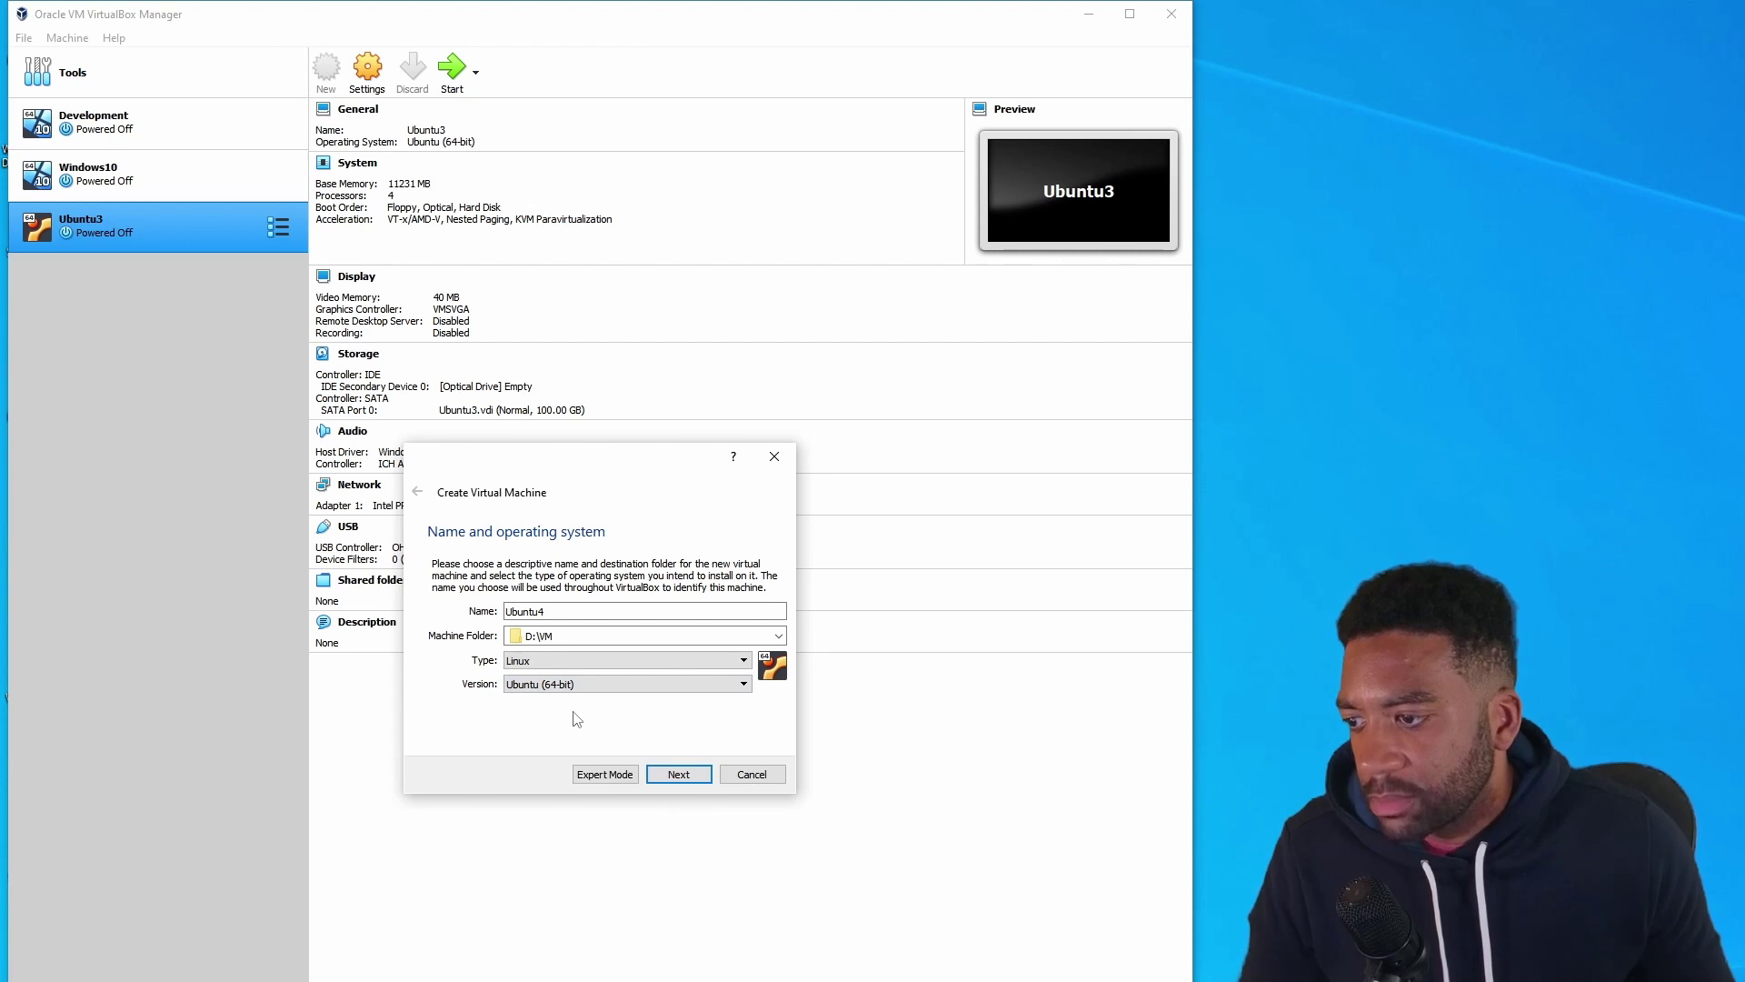
Continue to the memory size settings and allocate about 11394 MB of RAM to the virtual machine.
left_click(681, 773)
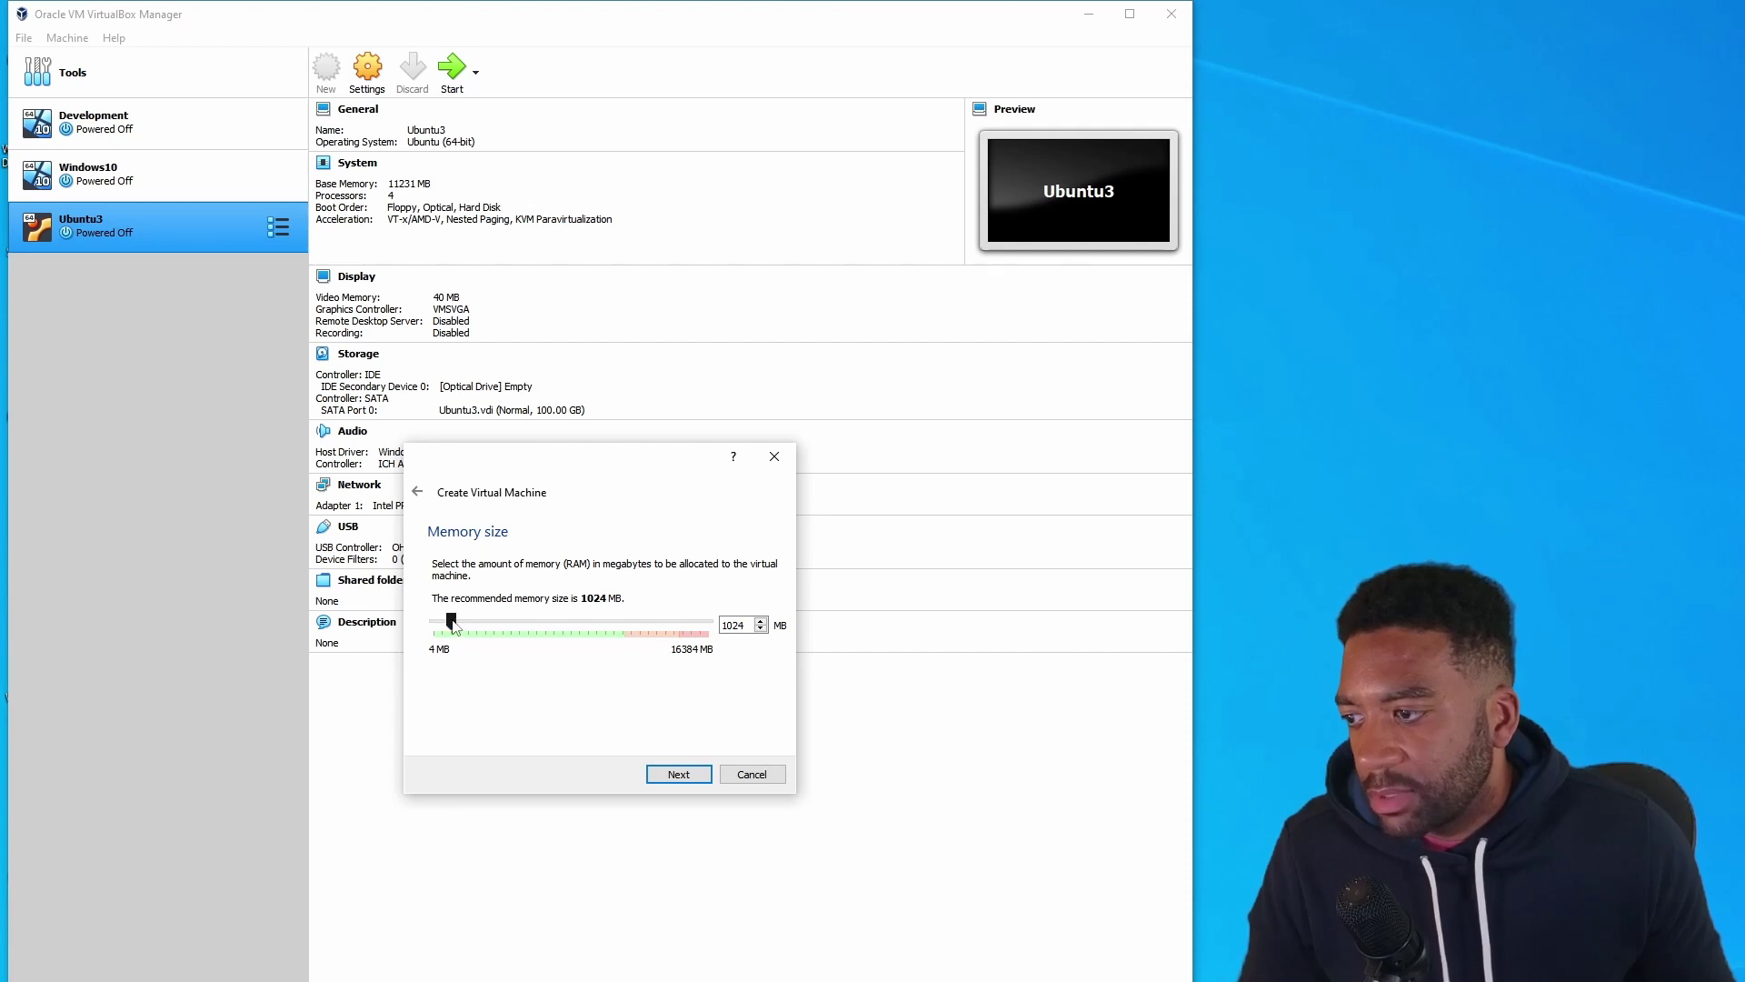
left_click_drag(452, 623, 628, 632)
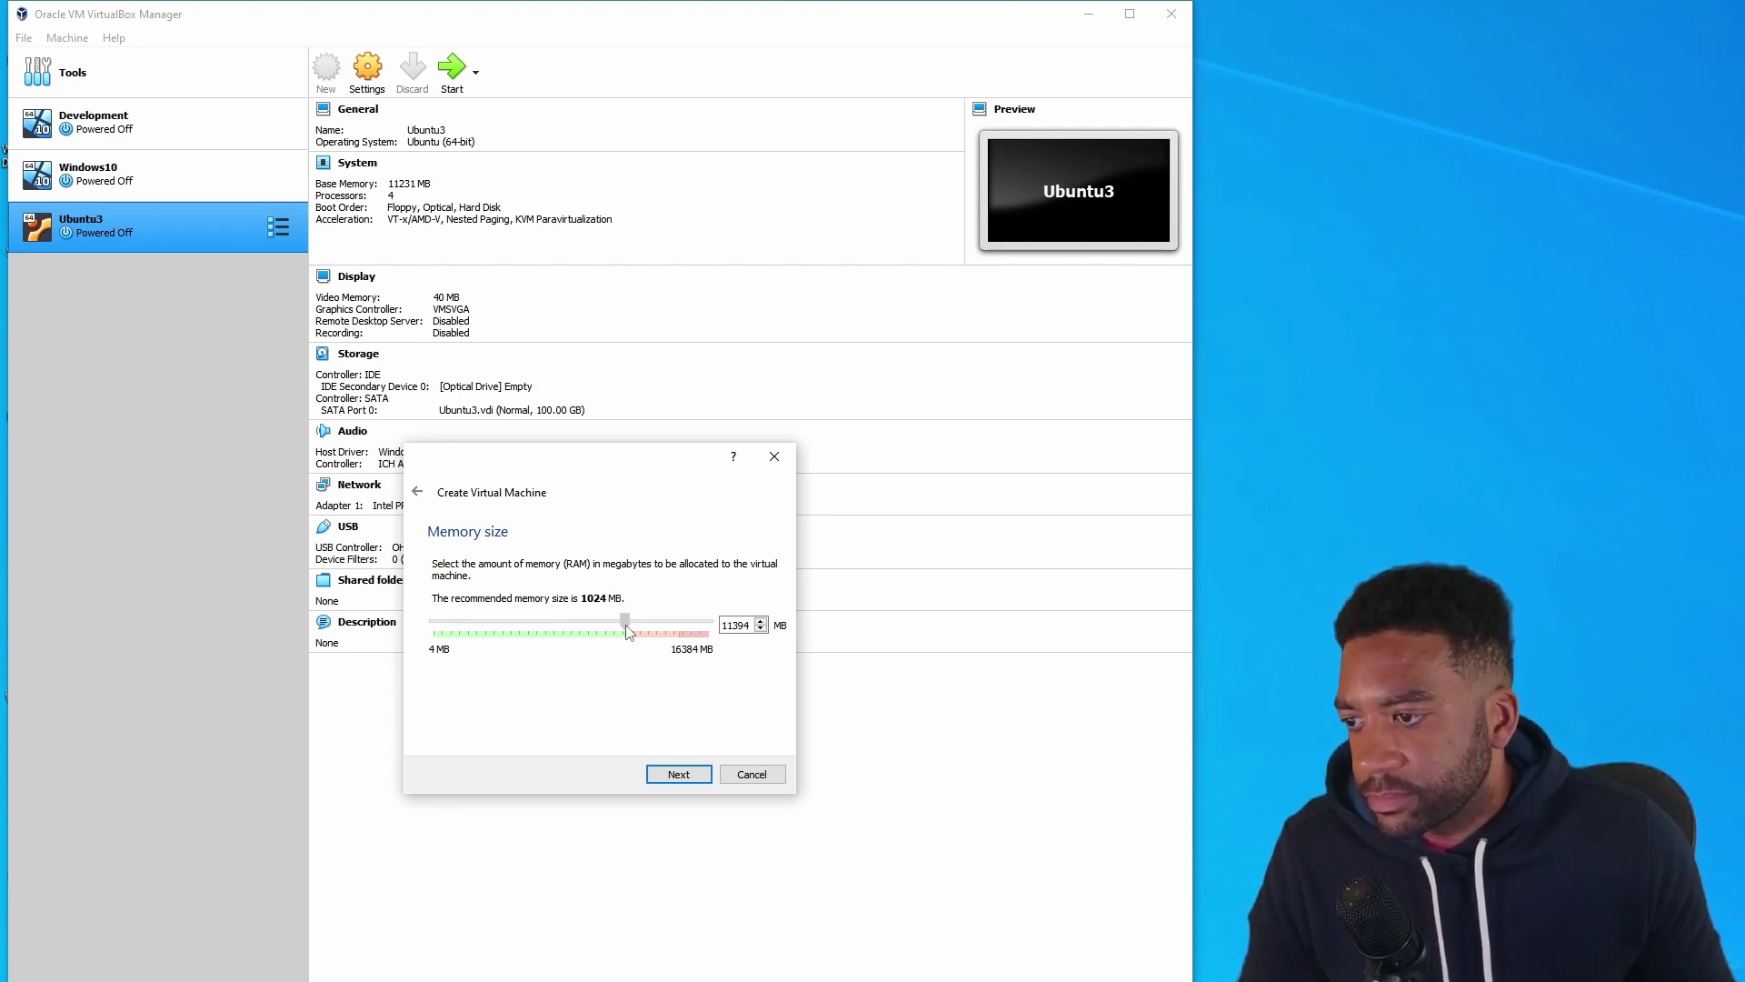
left_click(688, 776)
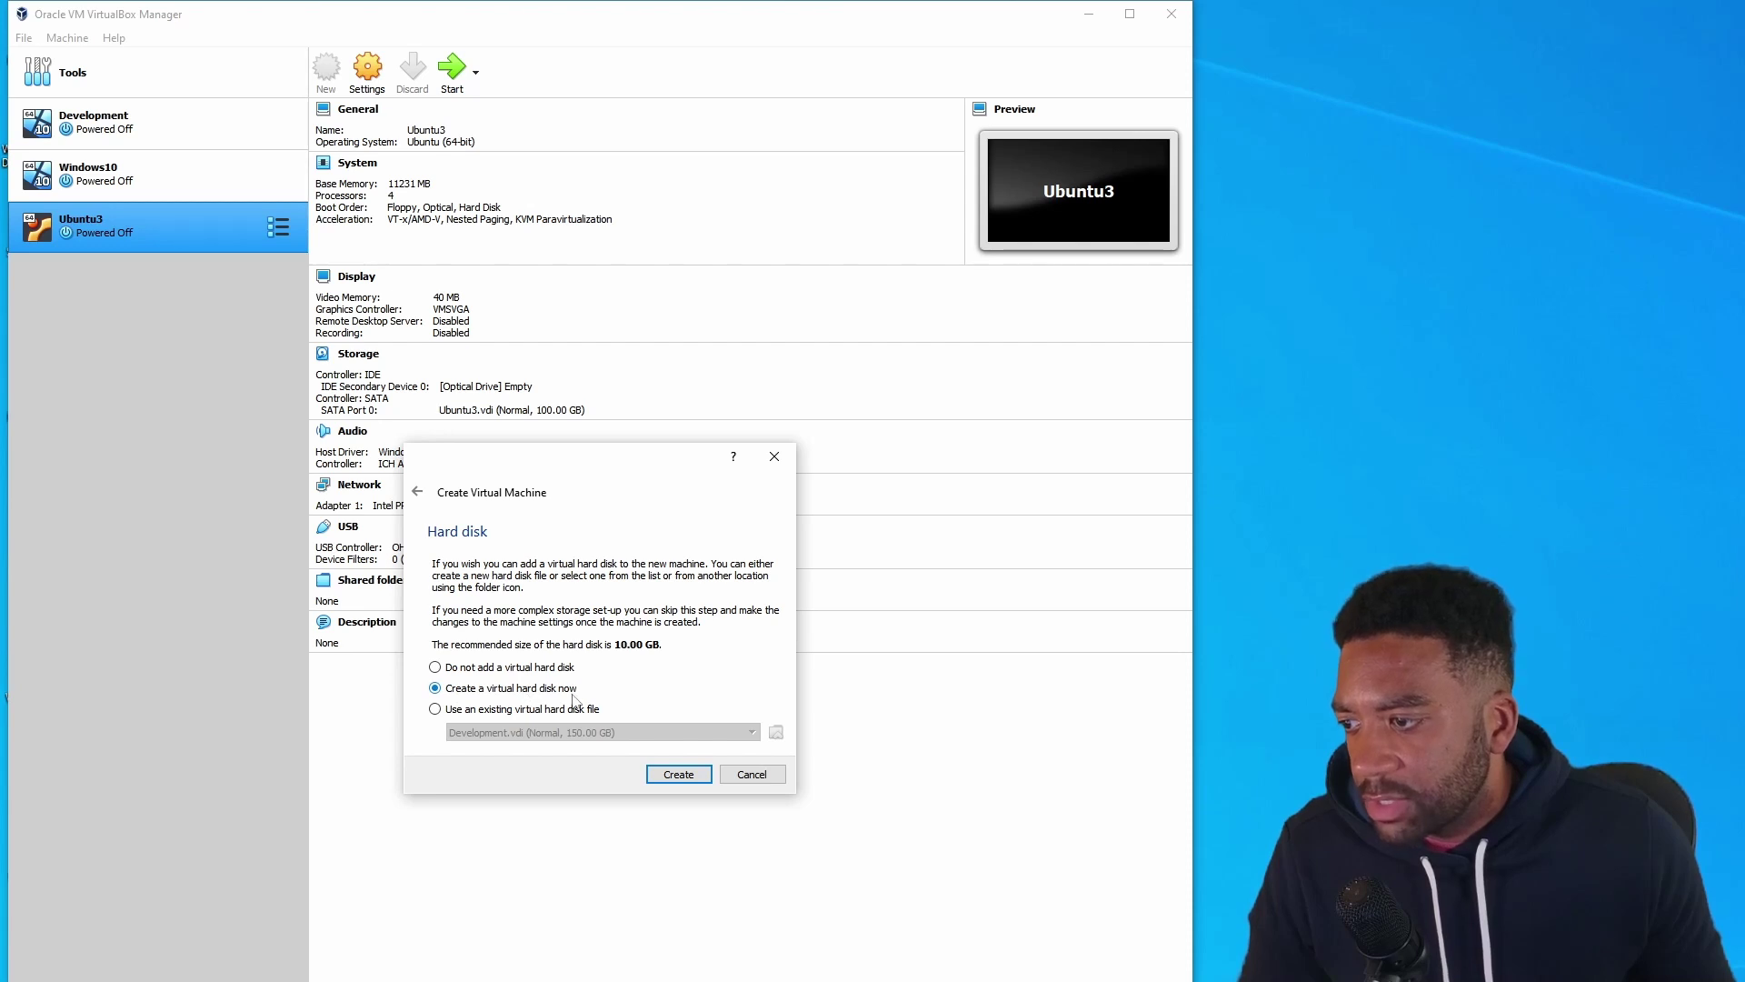
Create a virtual hard disk for the machine using the VDI file type and fixed size storage.
left_click(686, 775)
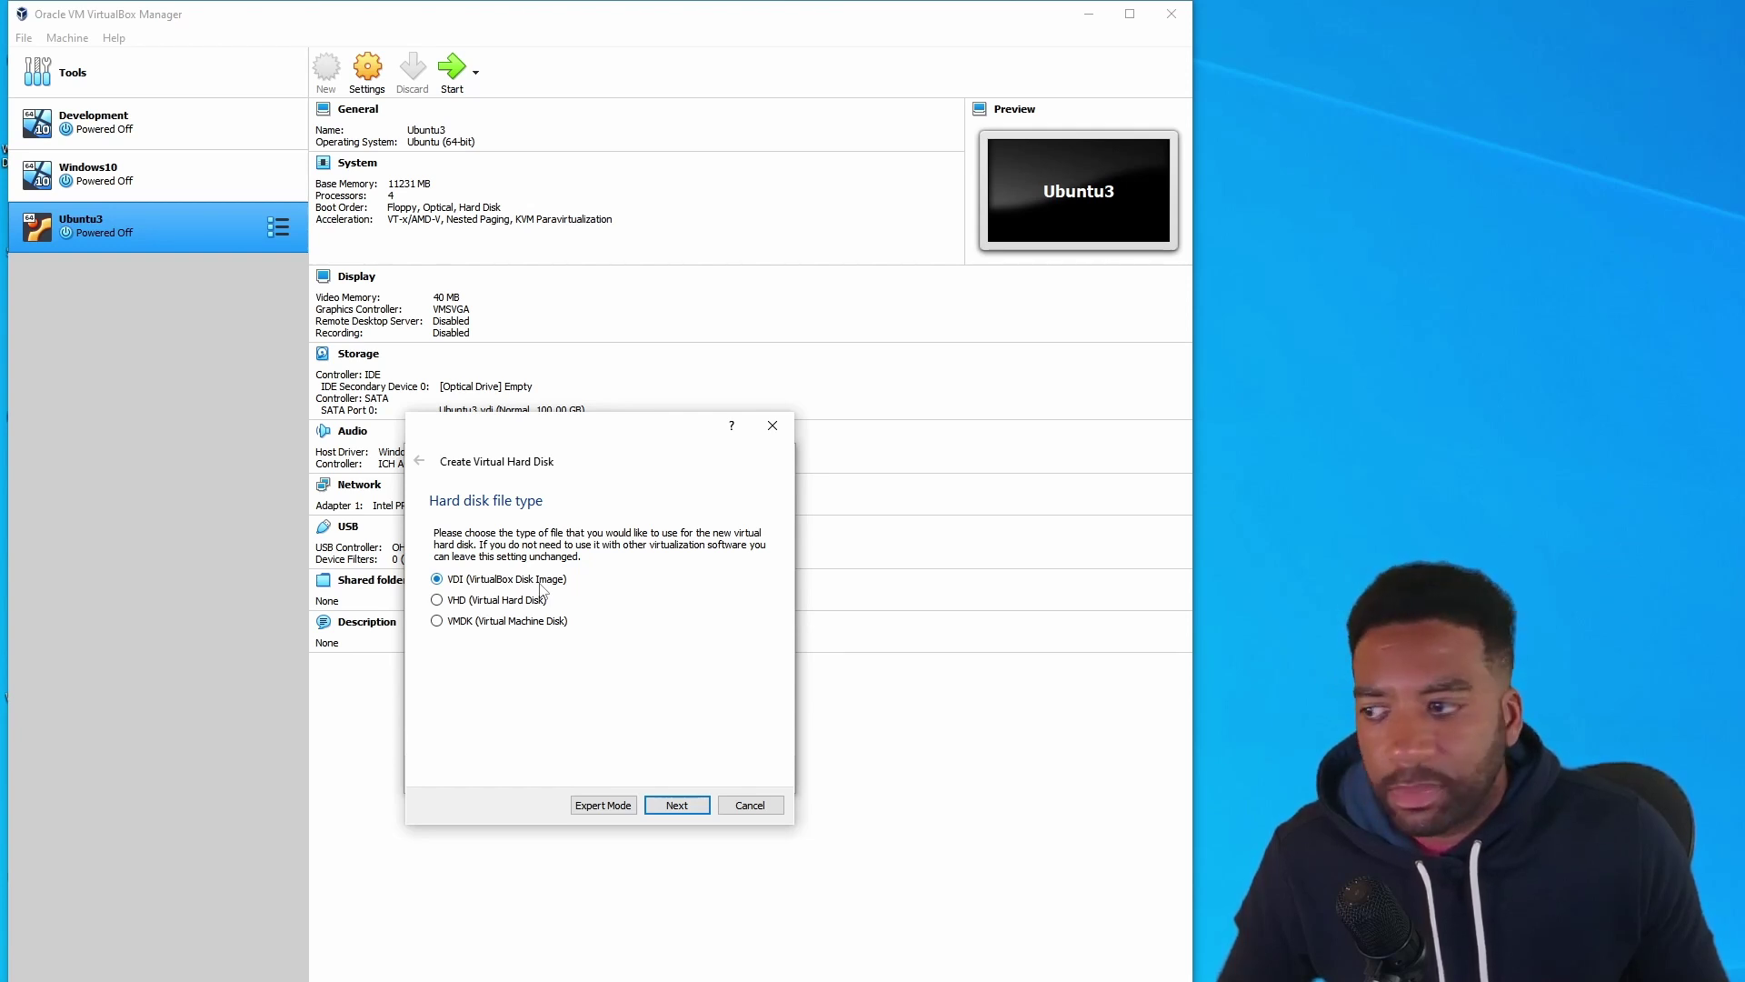
left_click(696, 803)
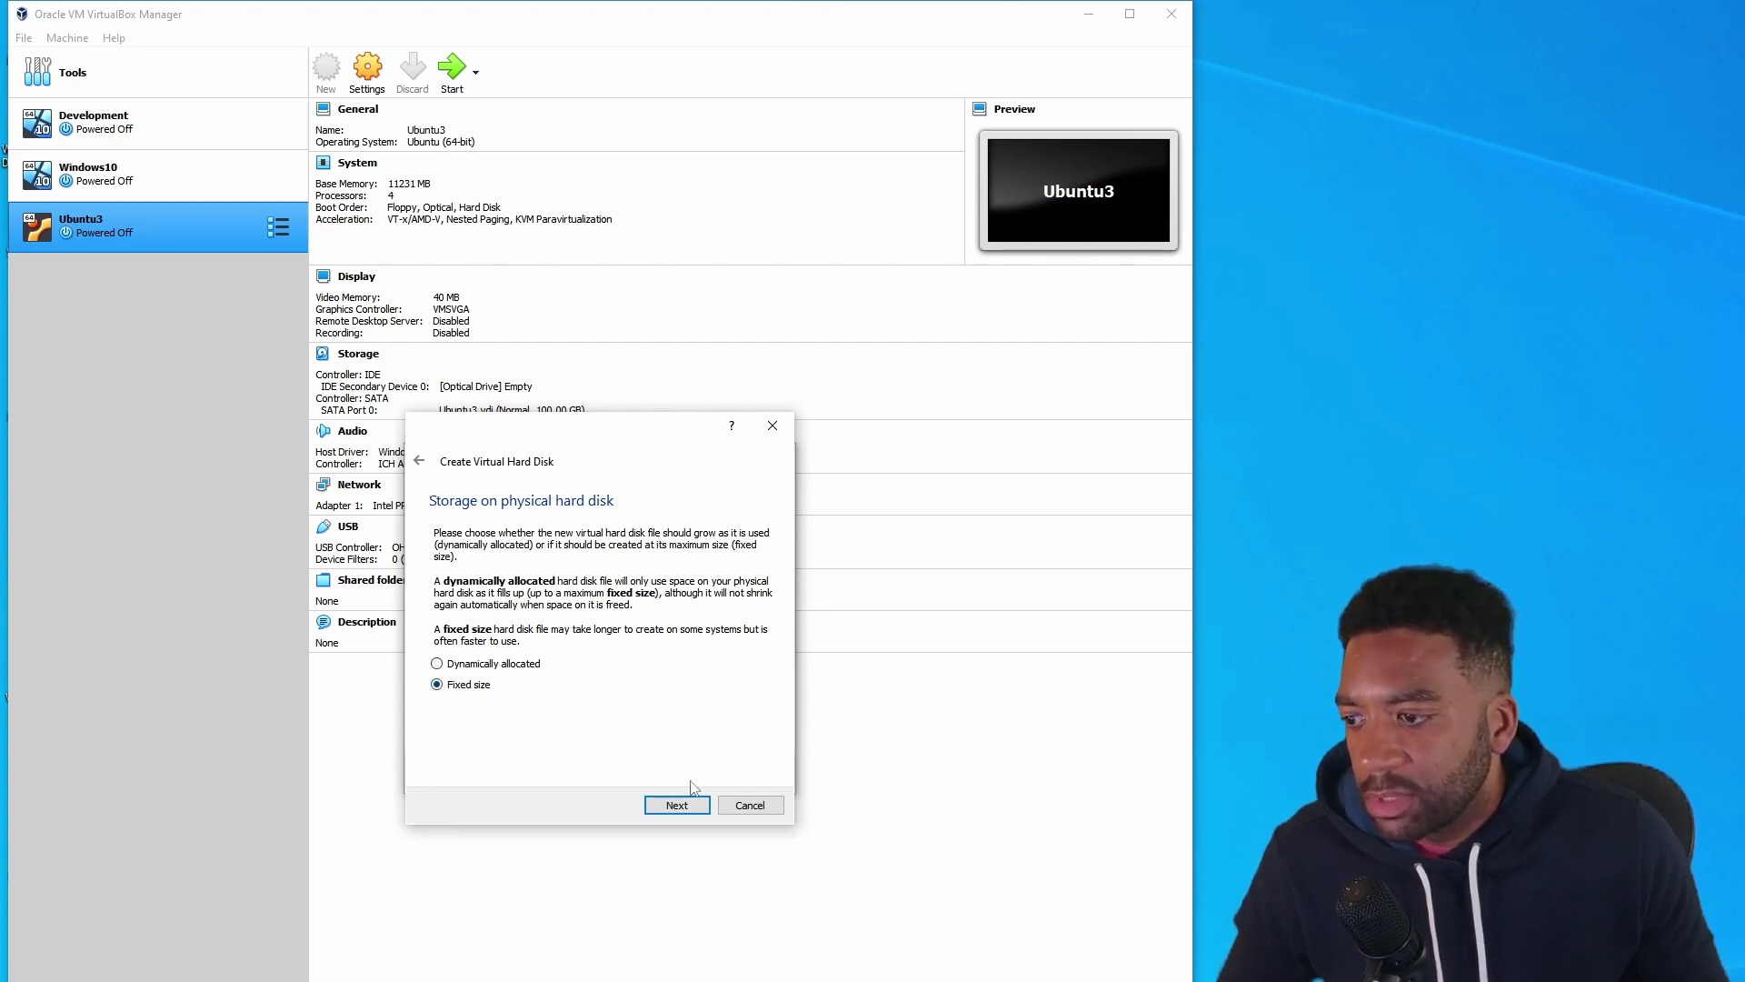
left_click(677, 805)
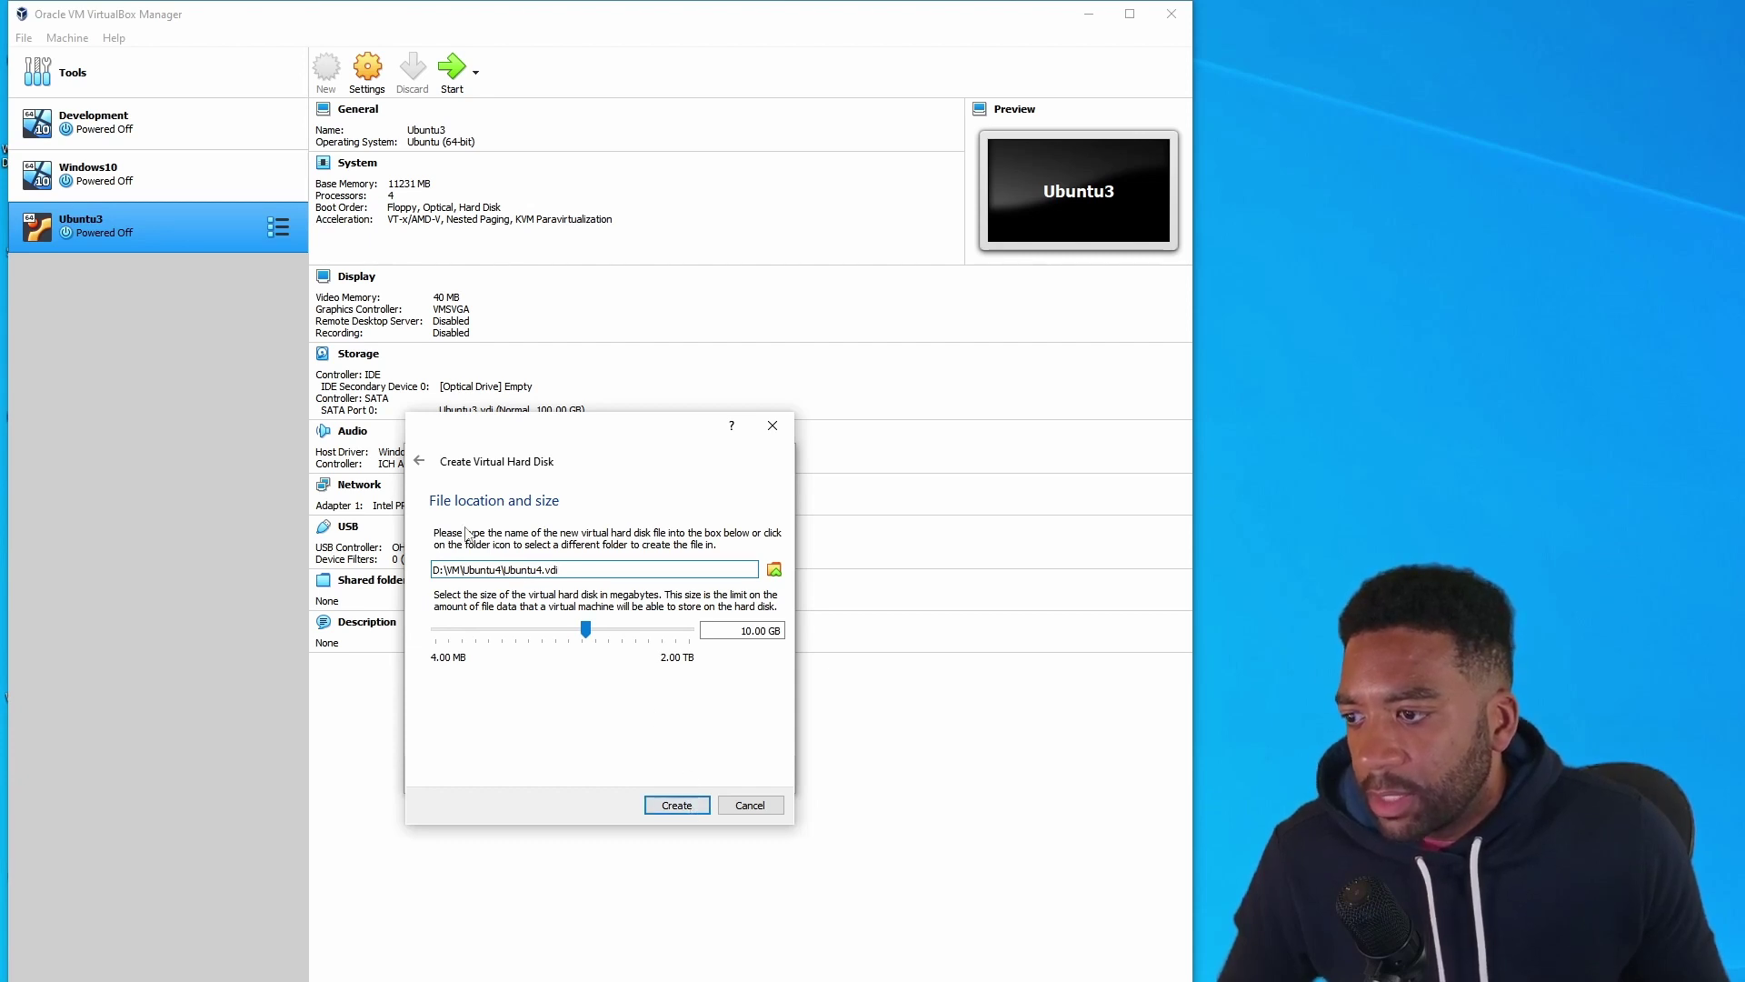
Set the virtual hard disk size to 100 GB and create the Ubuntu4 machine's disk.
left_click(585, 628)
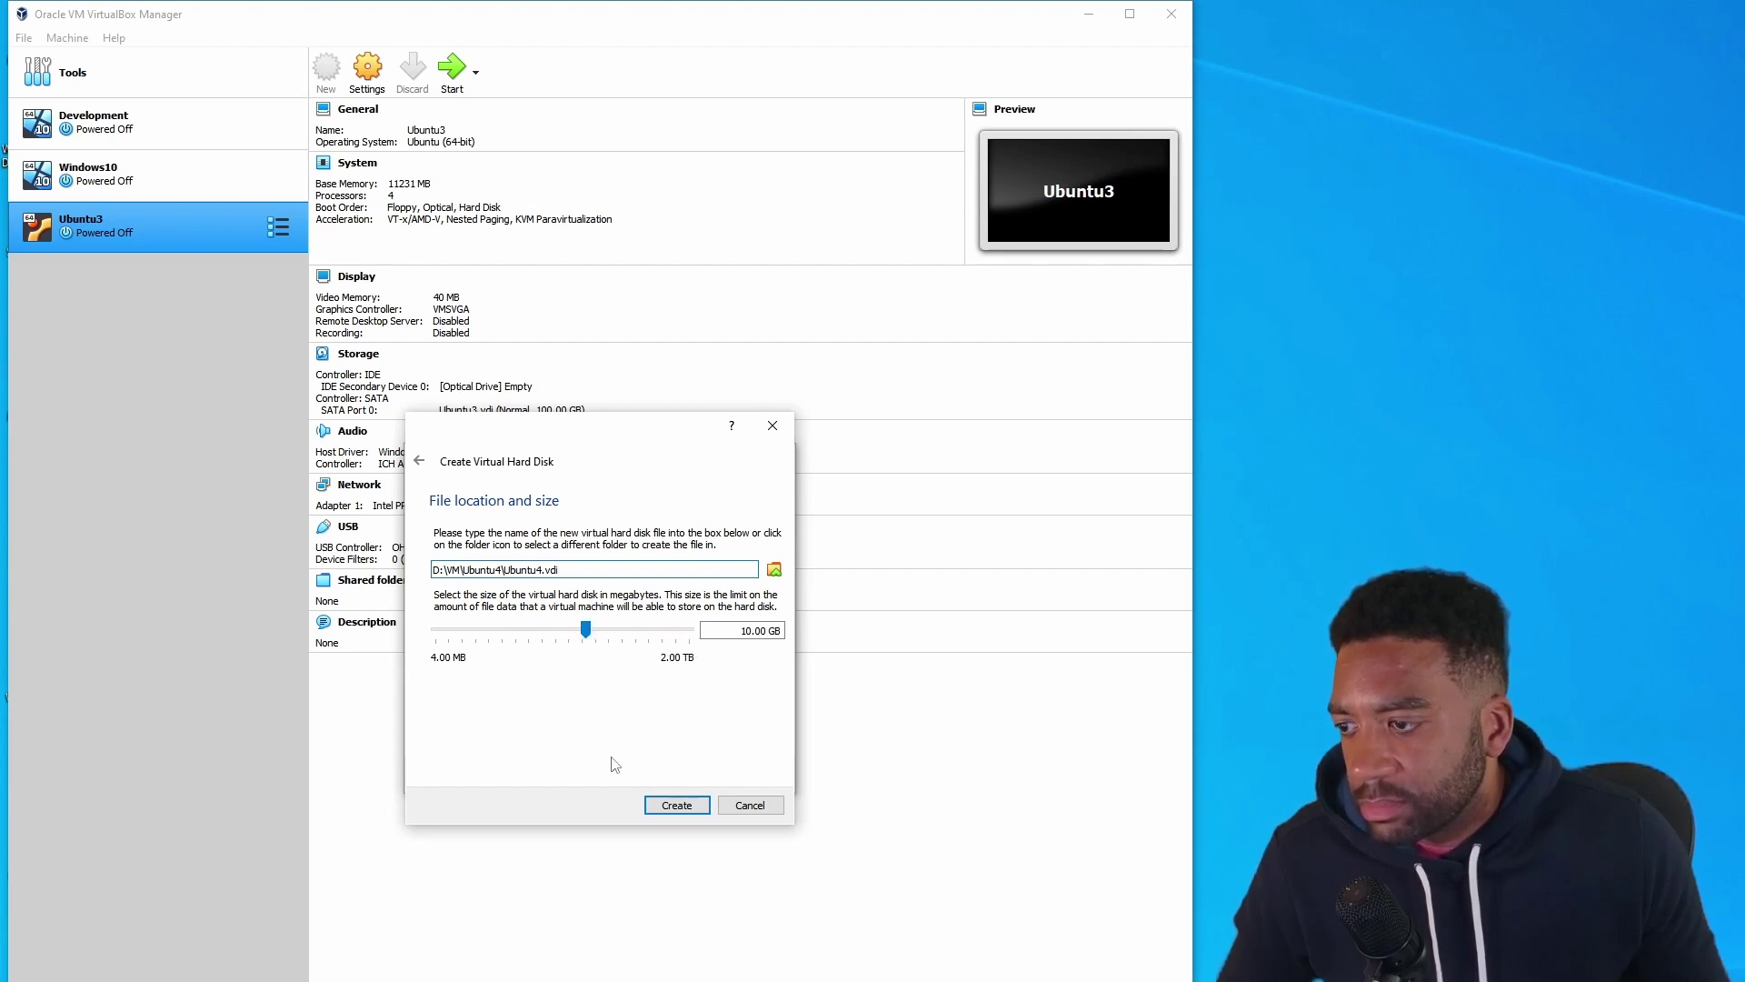
left_click_drag(602, 630, 637, 637)
double_click(751, 630)
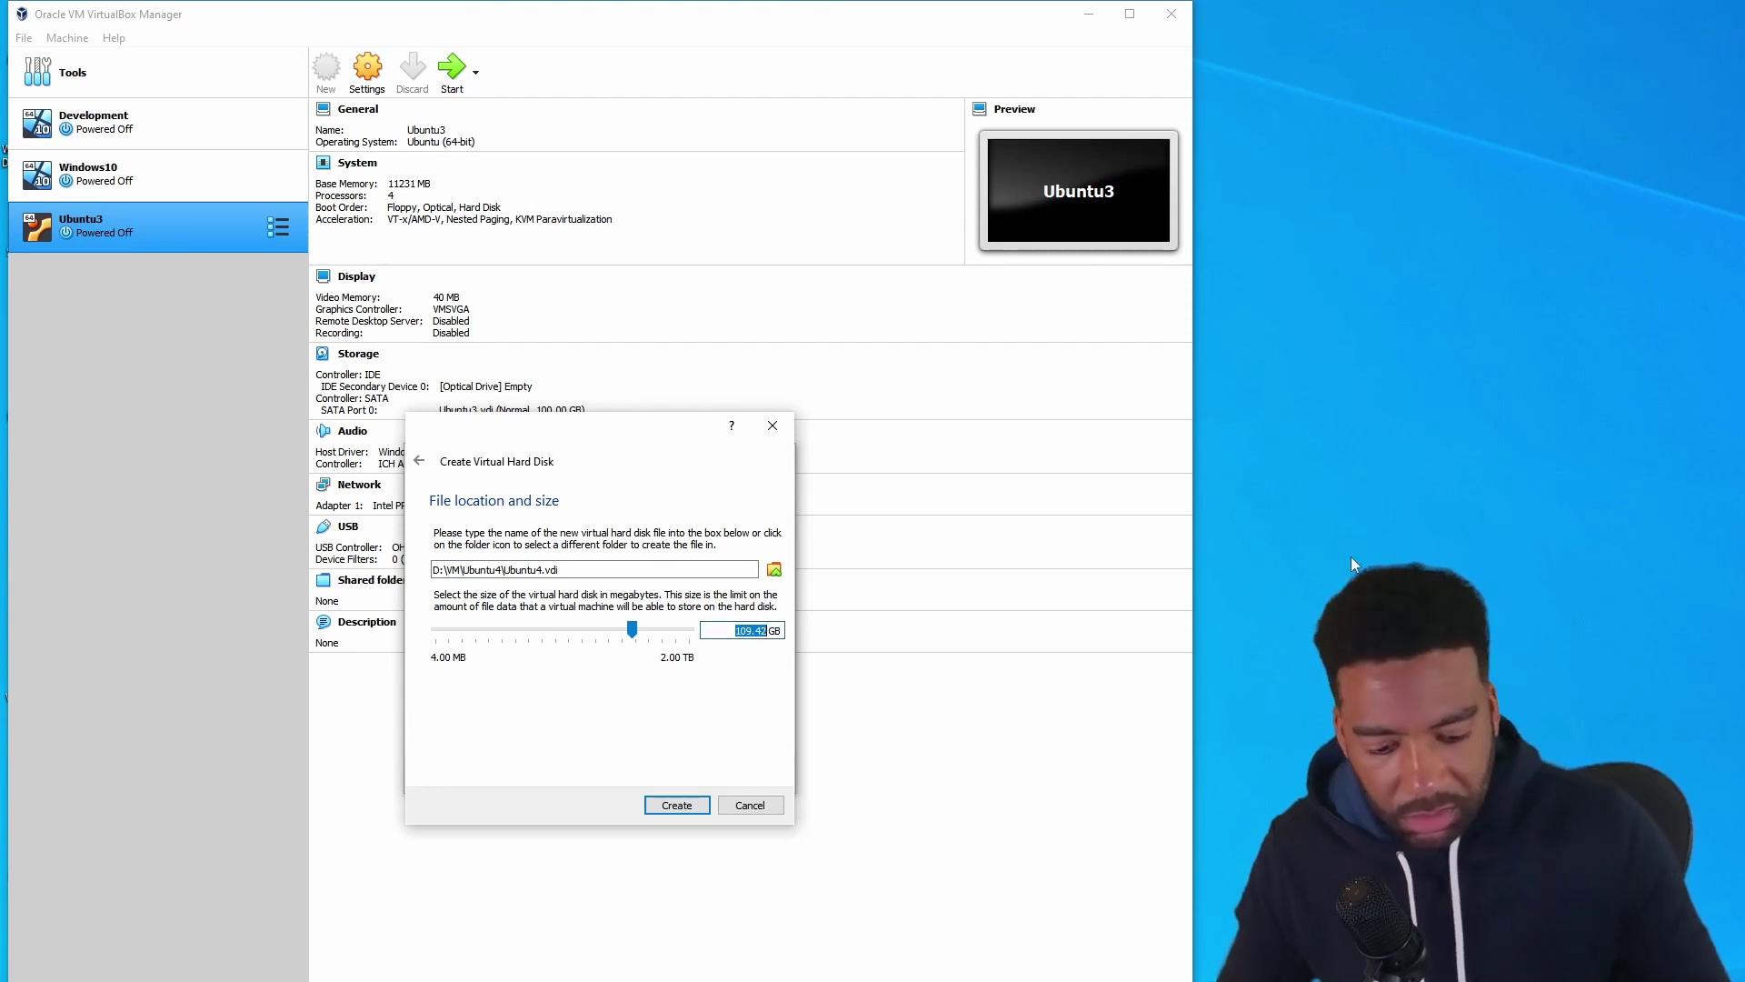
type("100")
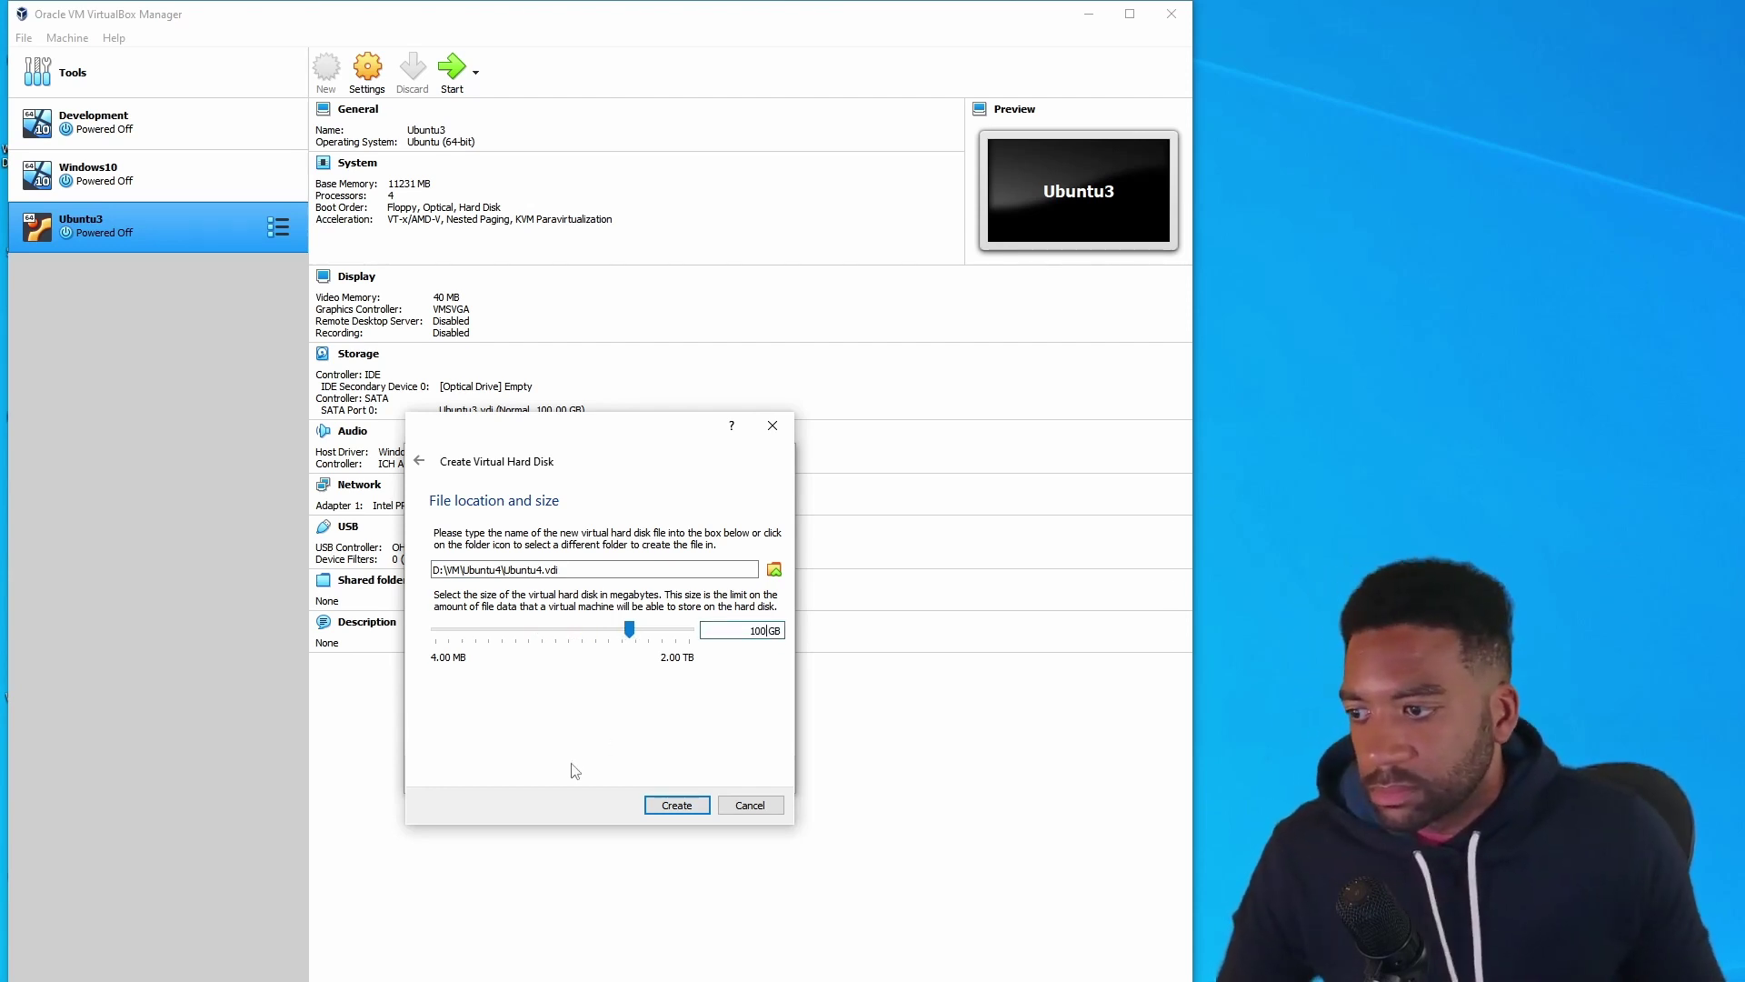
left_click(683, 806)
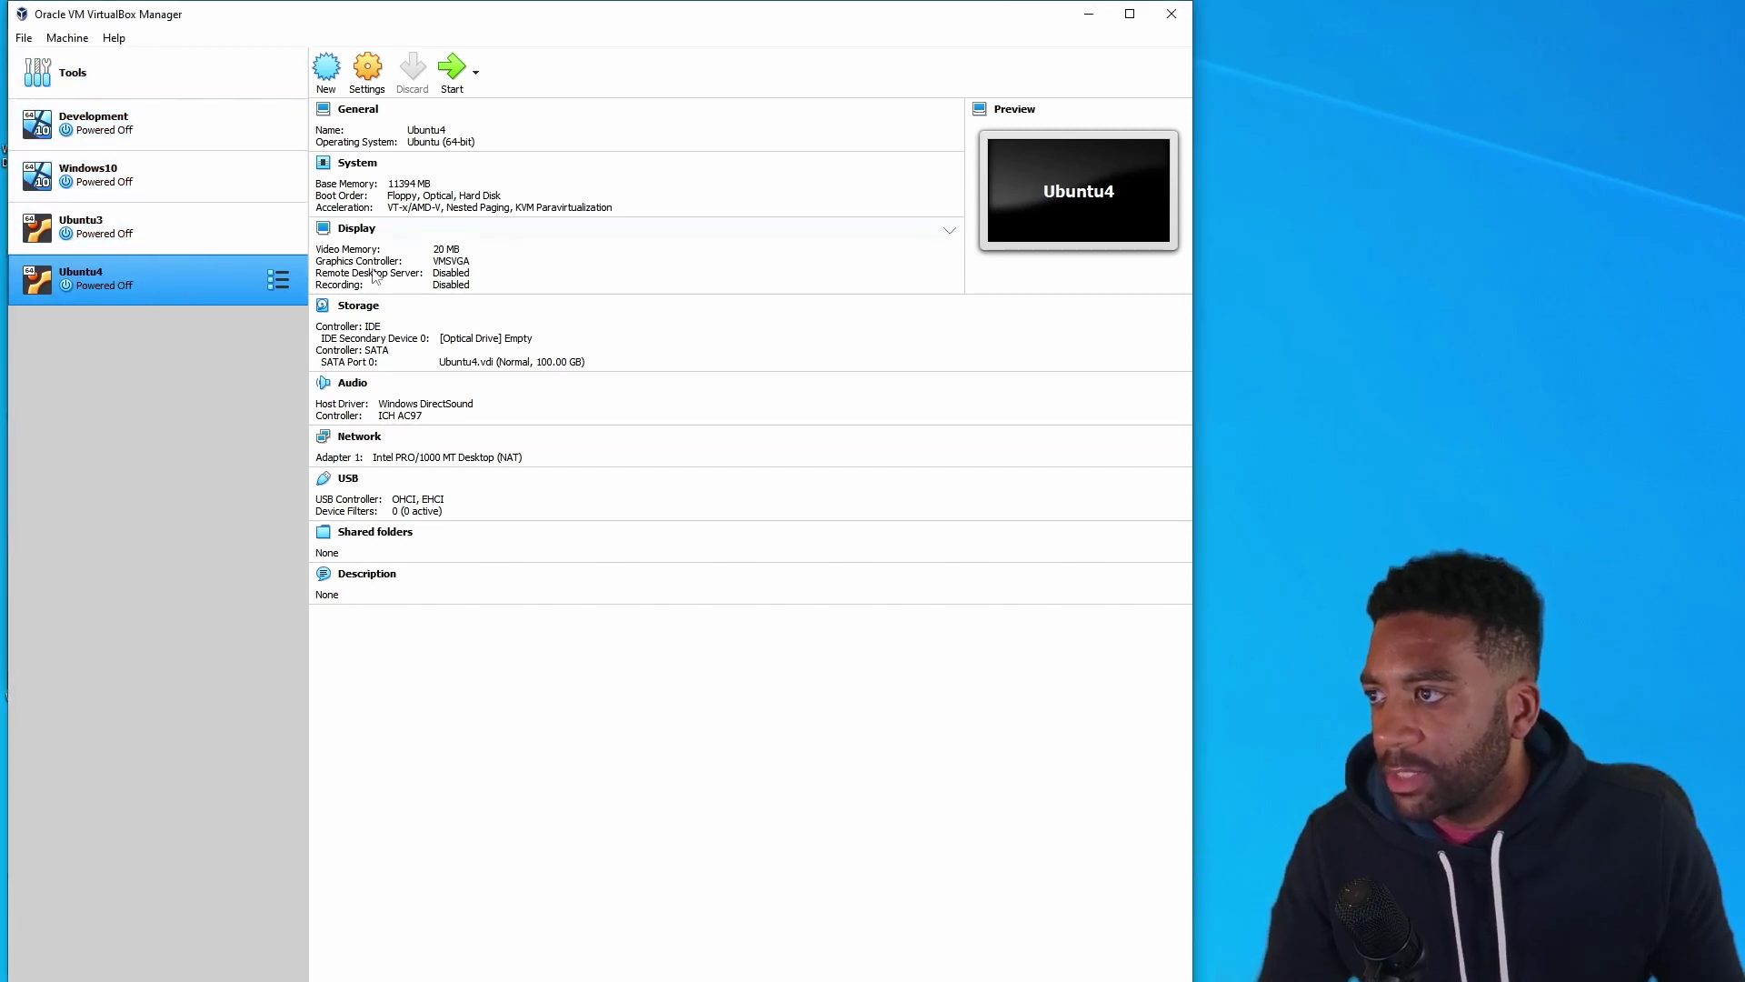
Attach the disk file ubuntu-22.04-desktop-amd64.iso to Ubuntu4's empty IDE optical drive and save the storage settings.
left_click(367, 73)
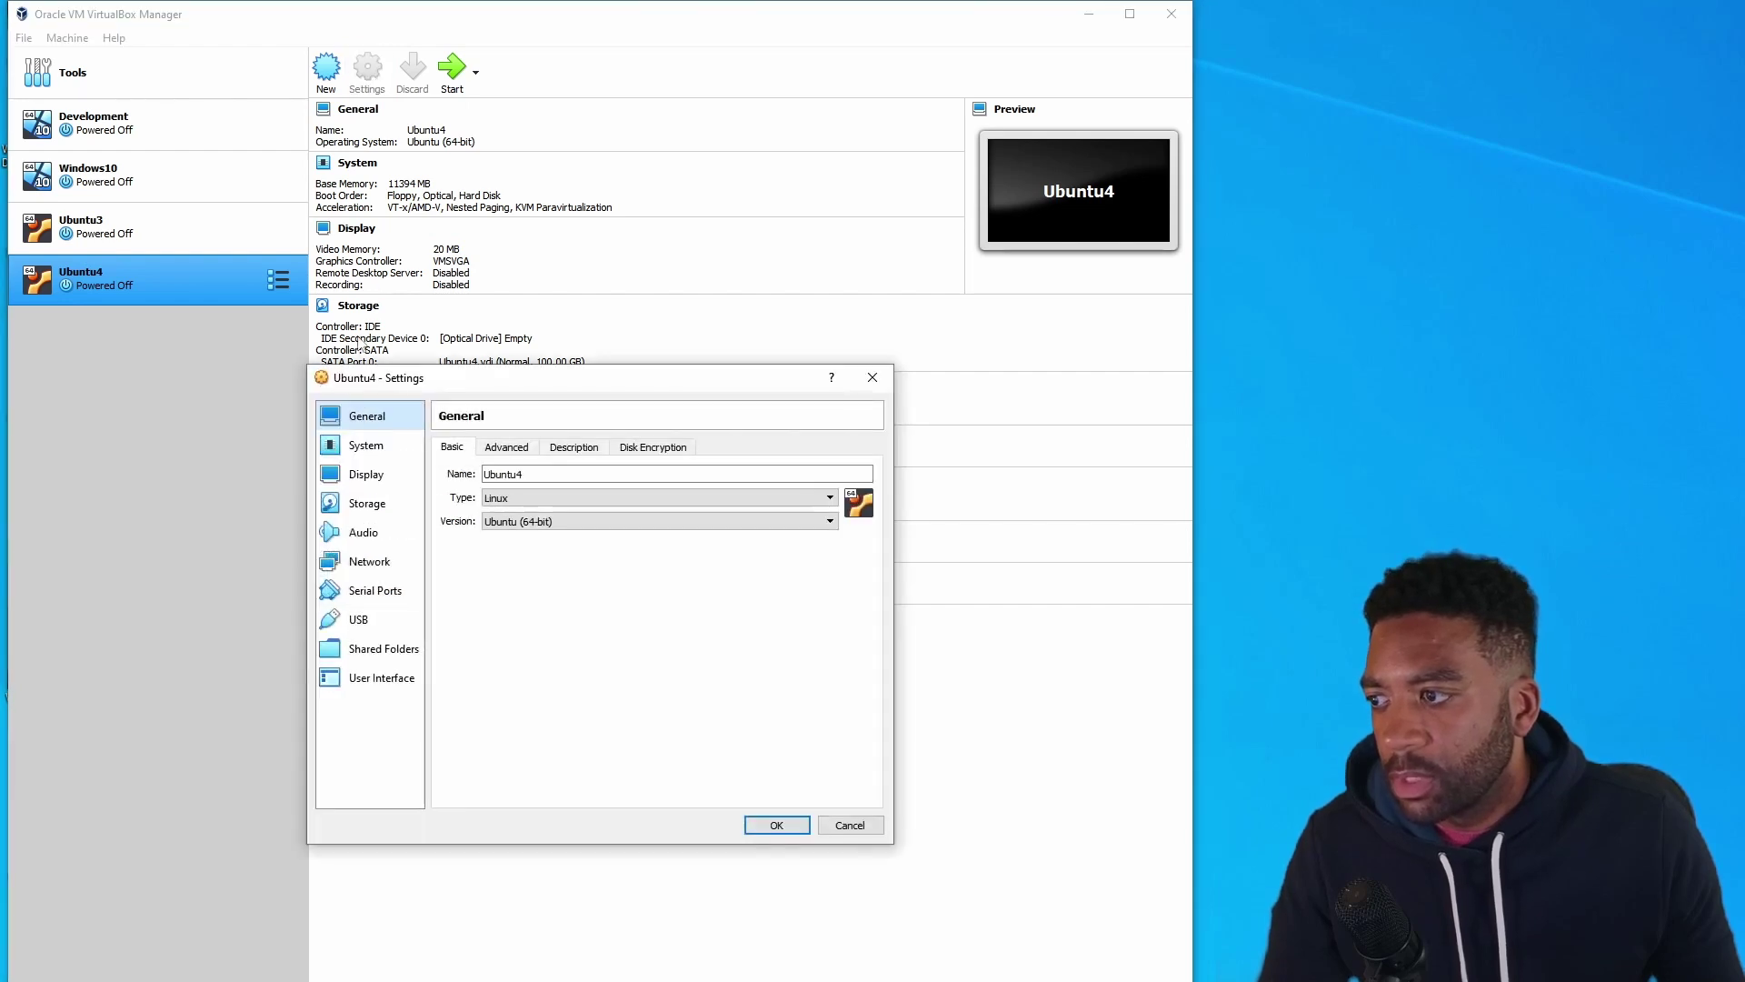
left_click(356, 505)
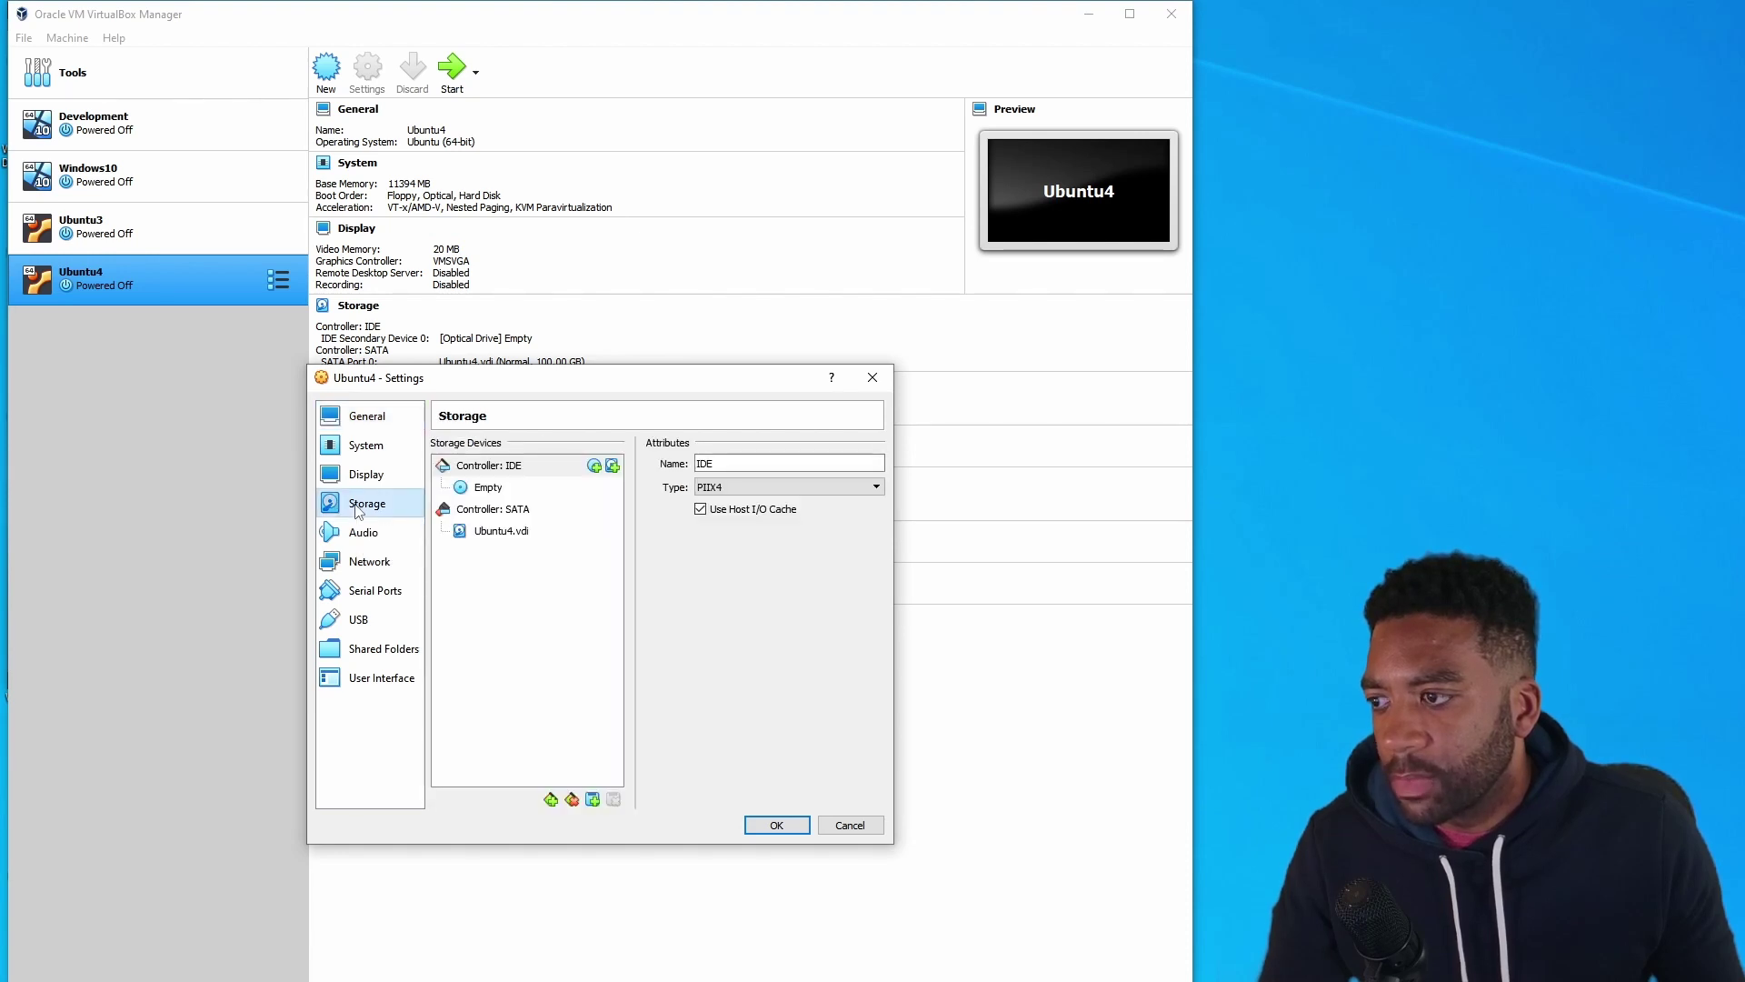
left_click(487, 491)
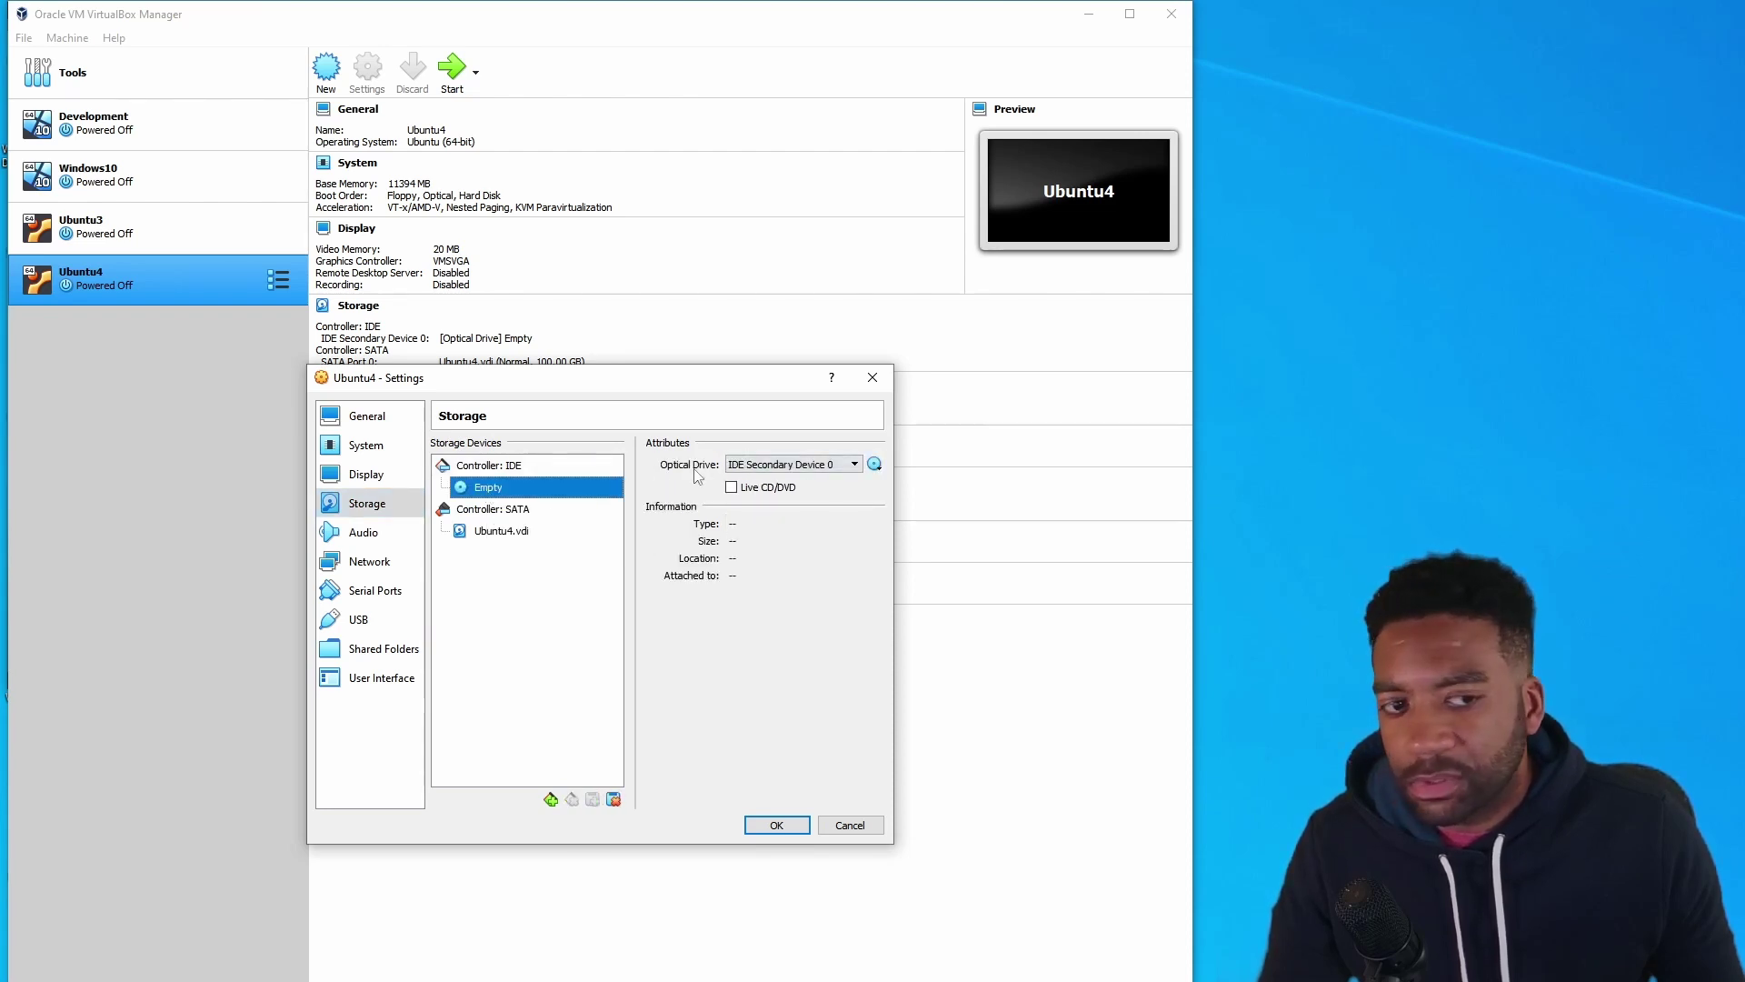
left_click(875, 465)
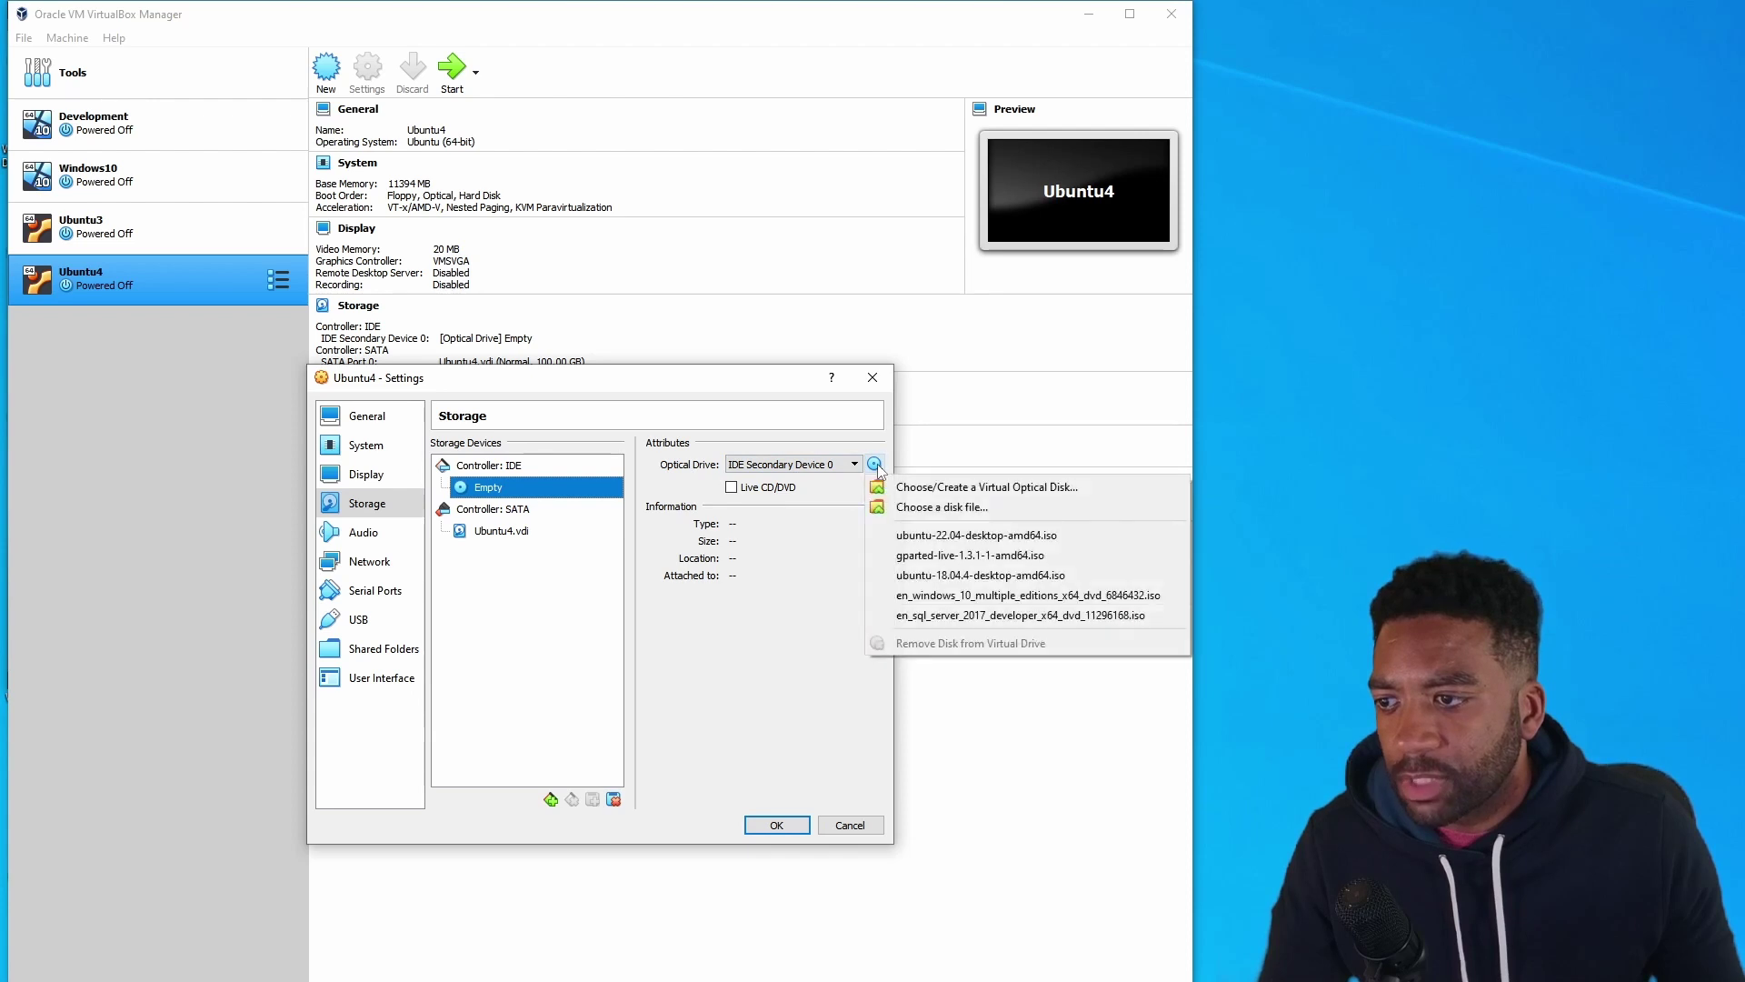
left_click(1007, 513)
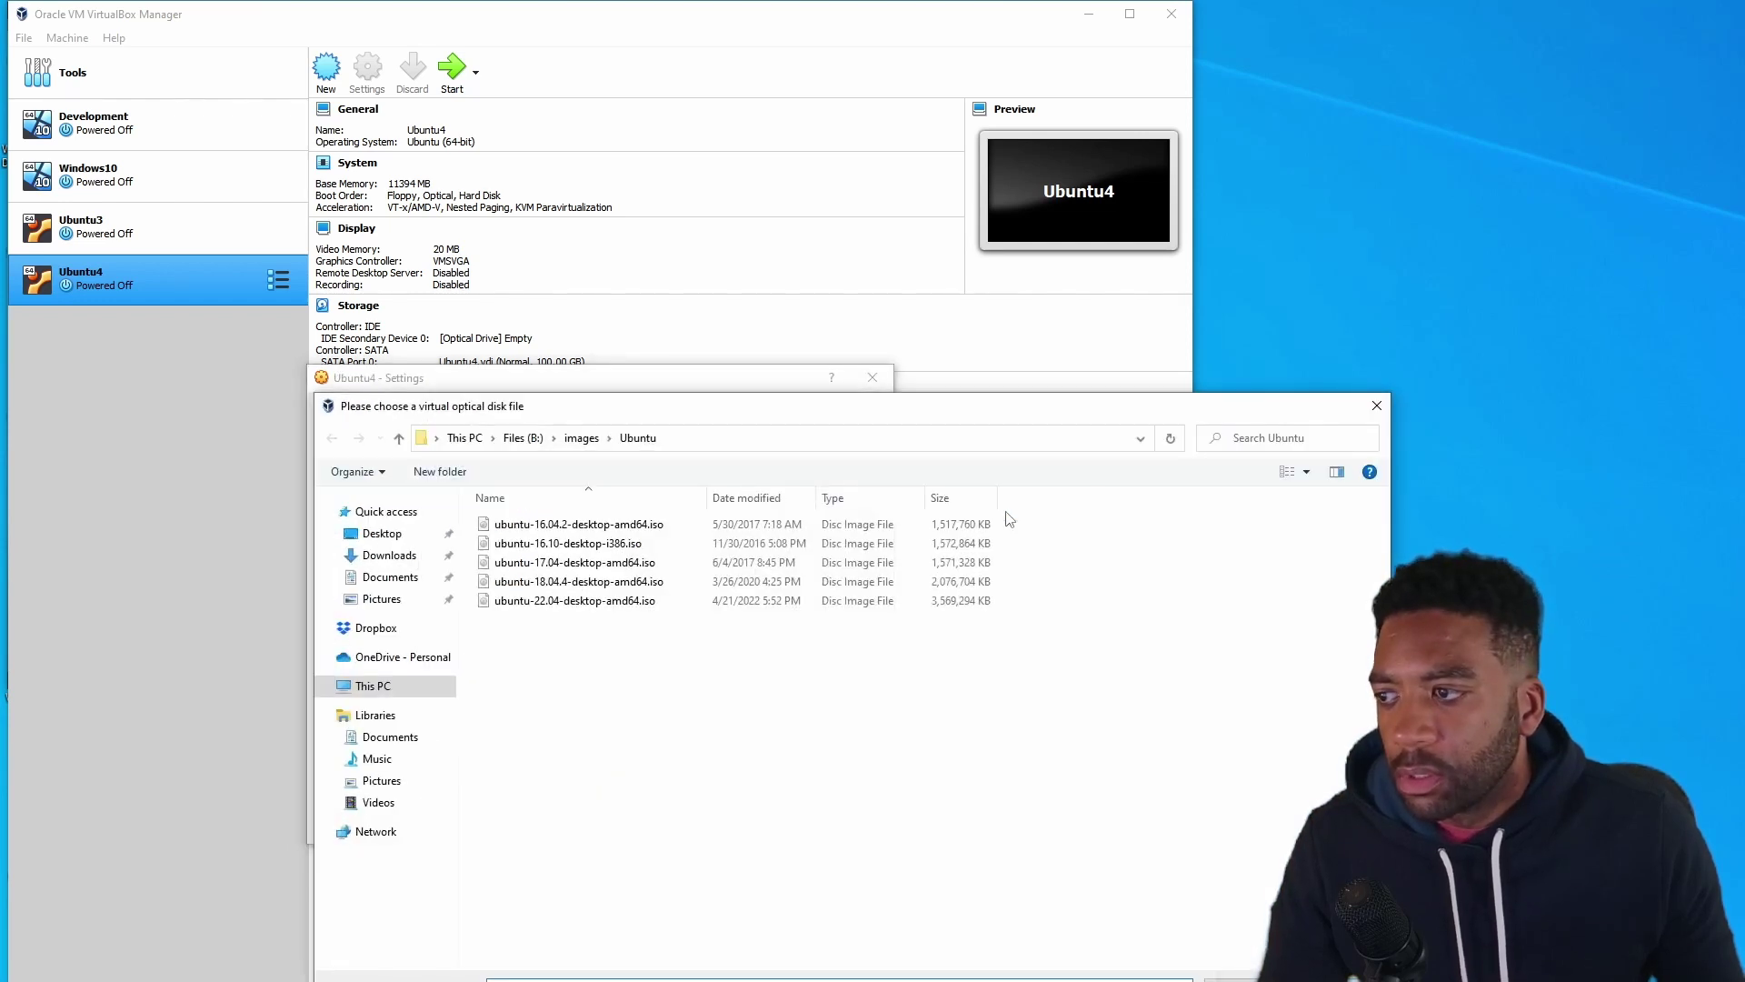
left_click(558, 610)
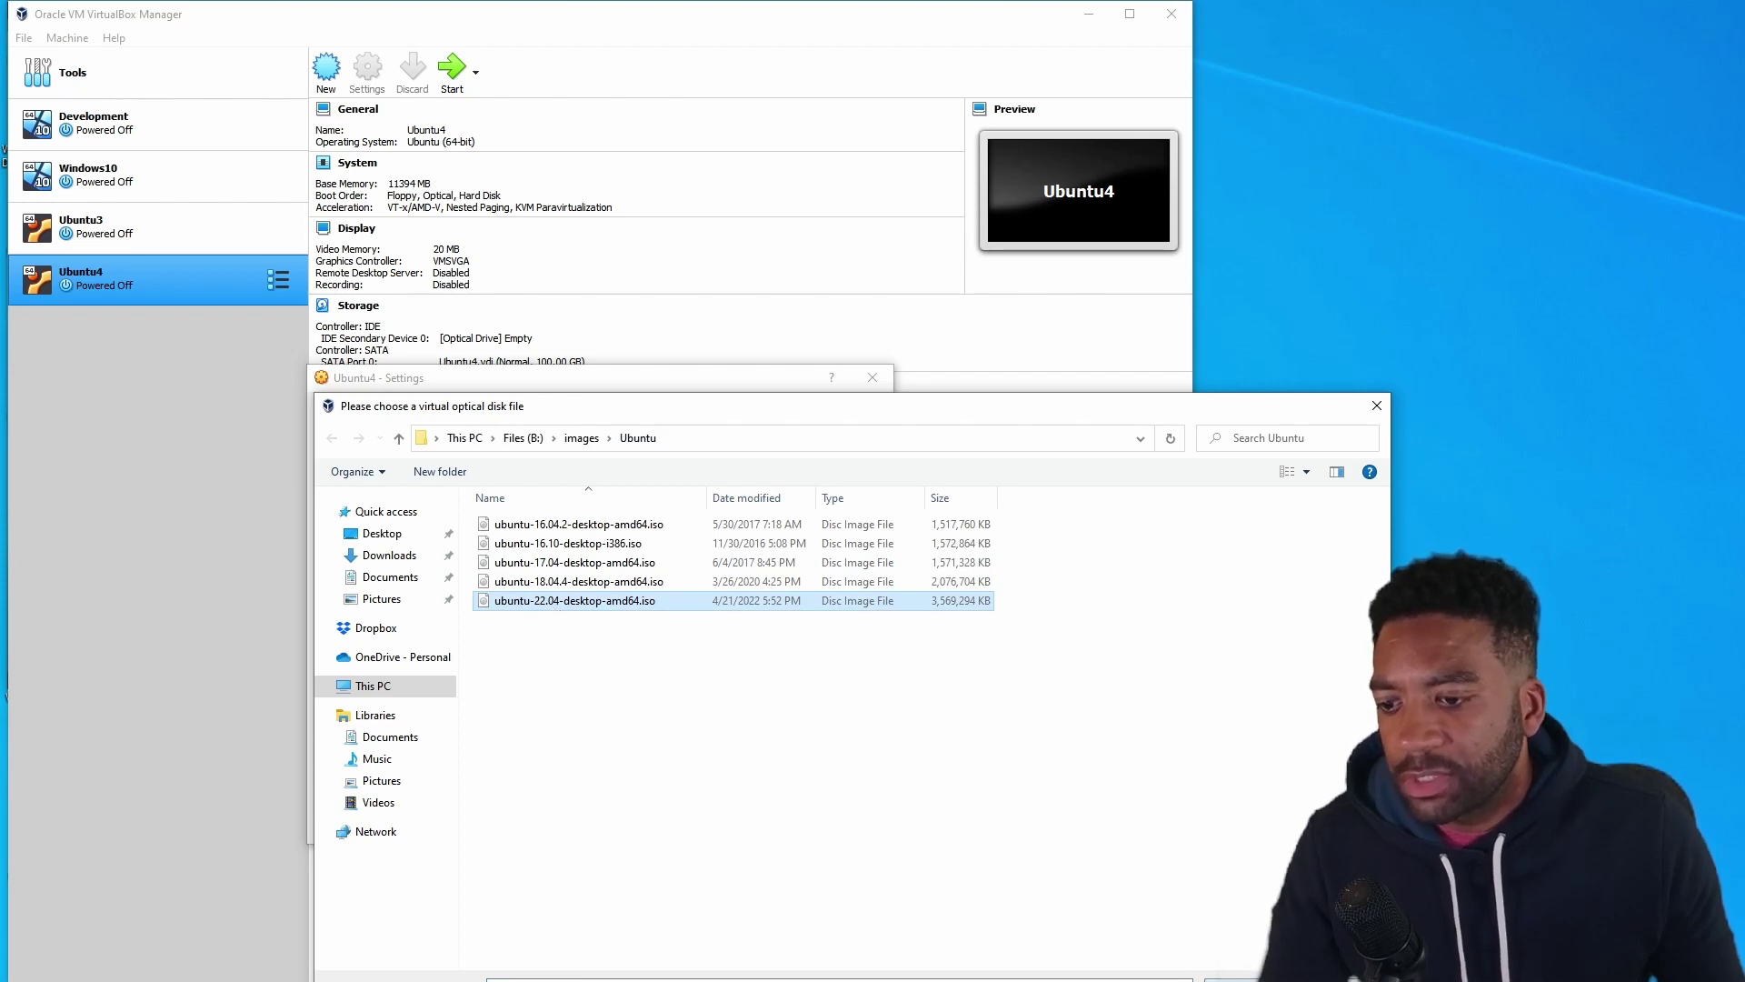
key("Return")
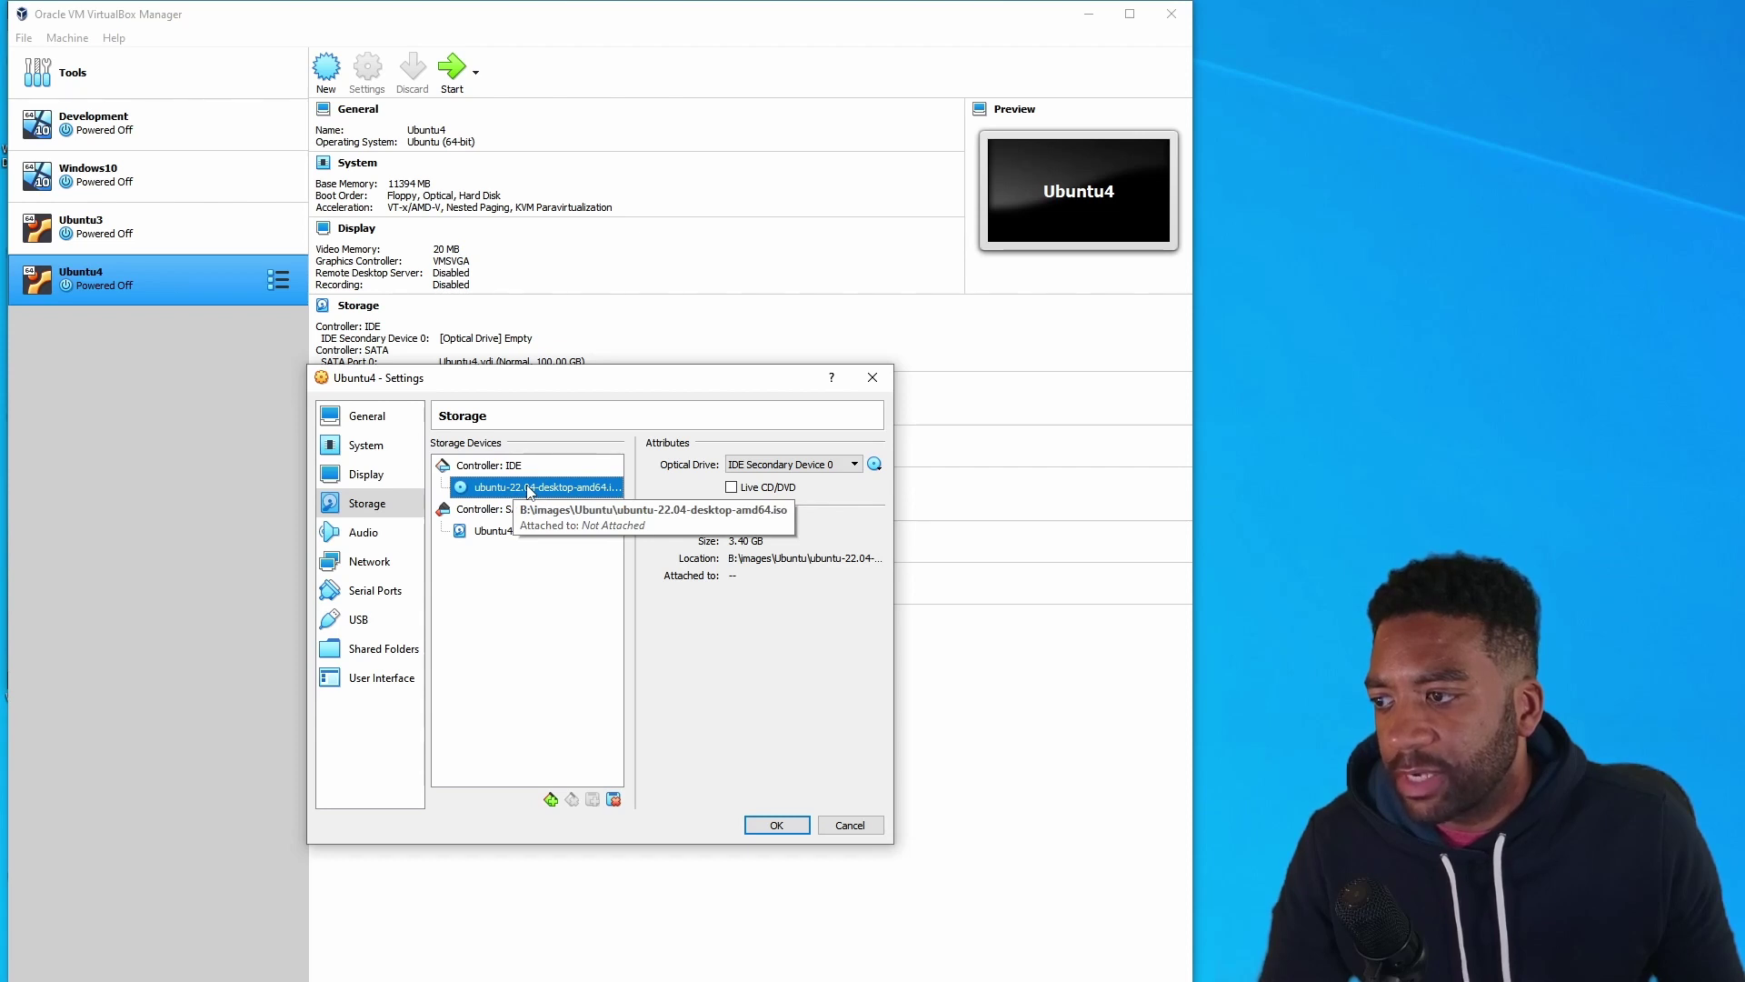
left_click(778, 823)
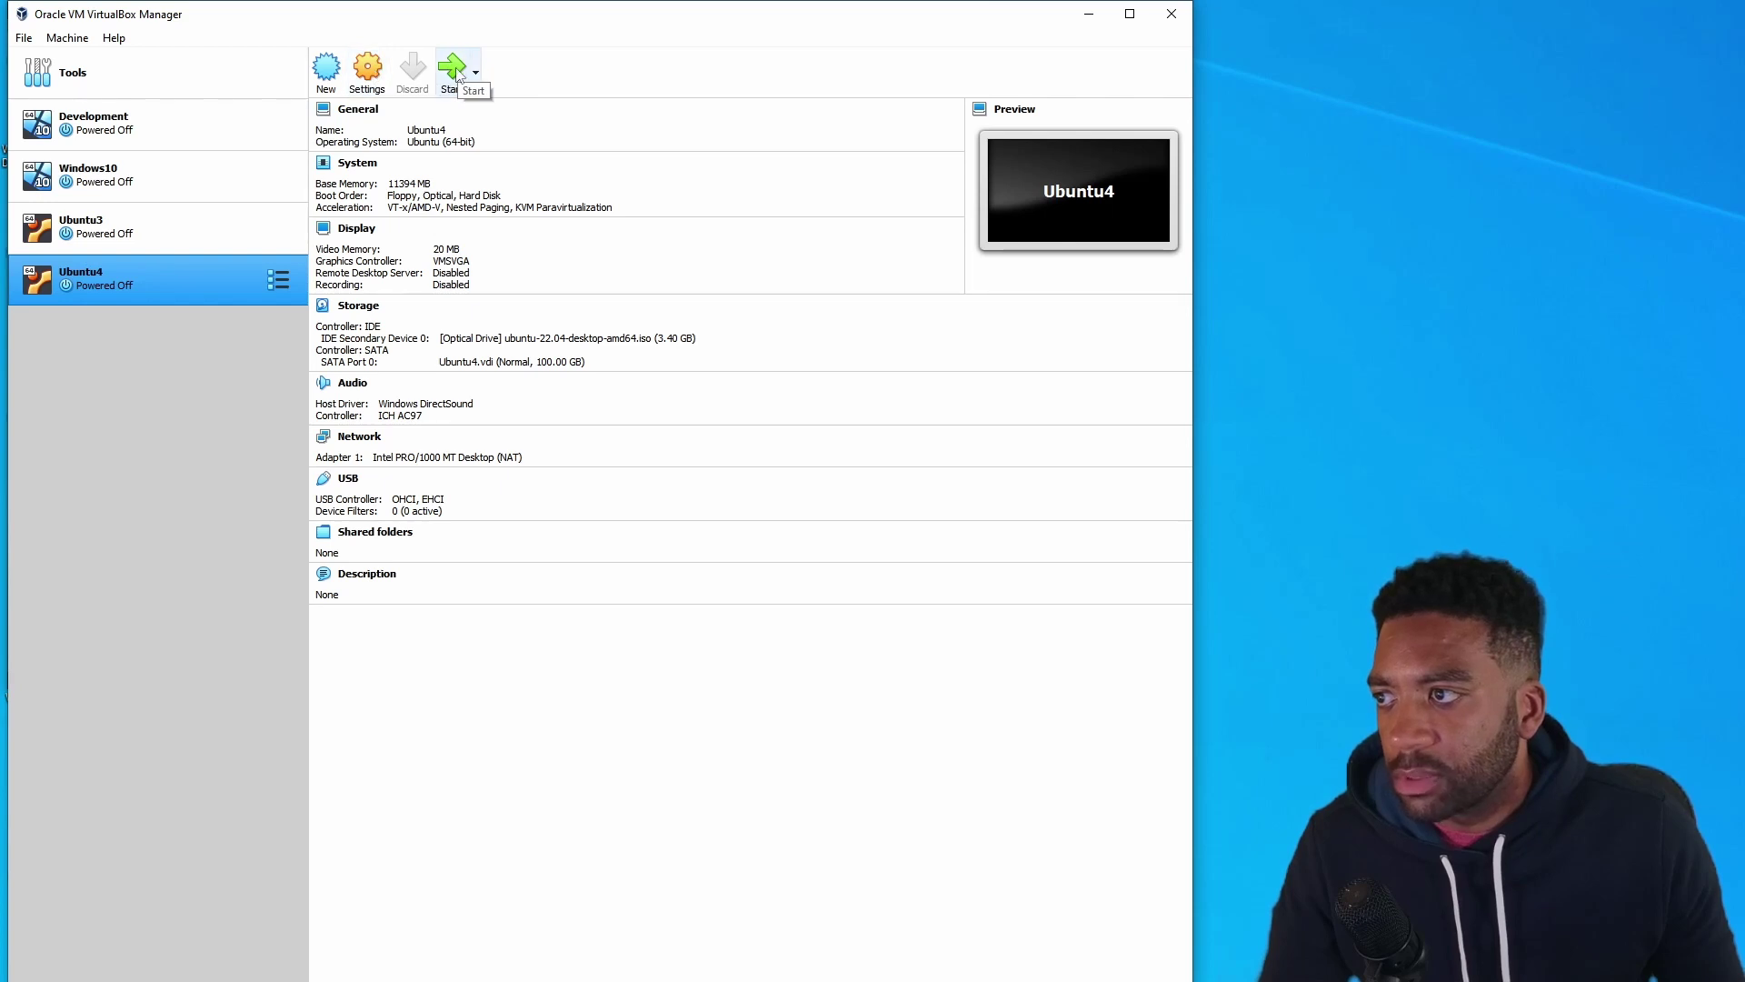
Assign 4 processors to the Ubuntu4 machine in its system settings and save the change.
left_click(375, 73)
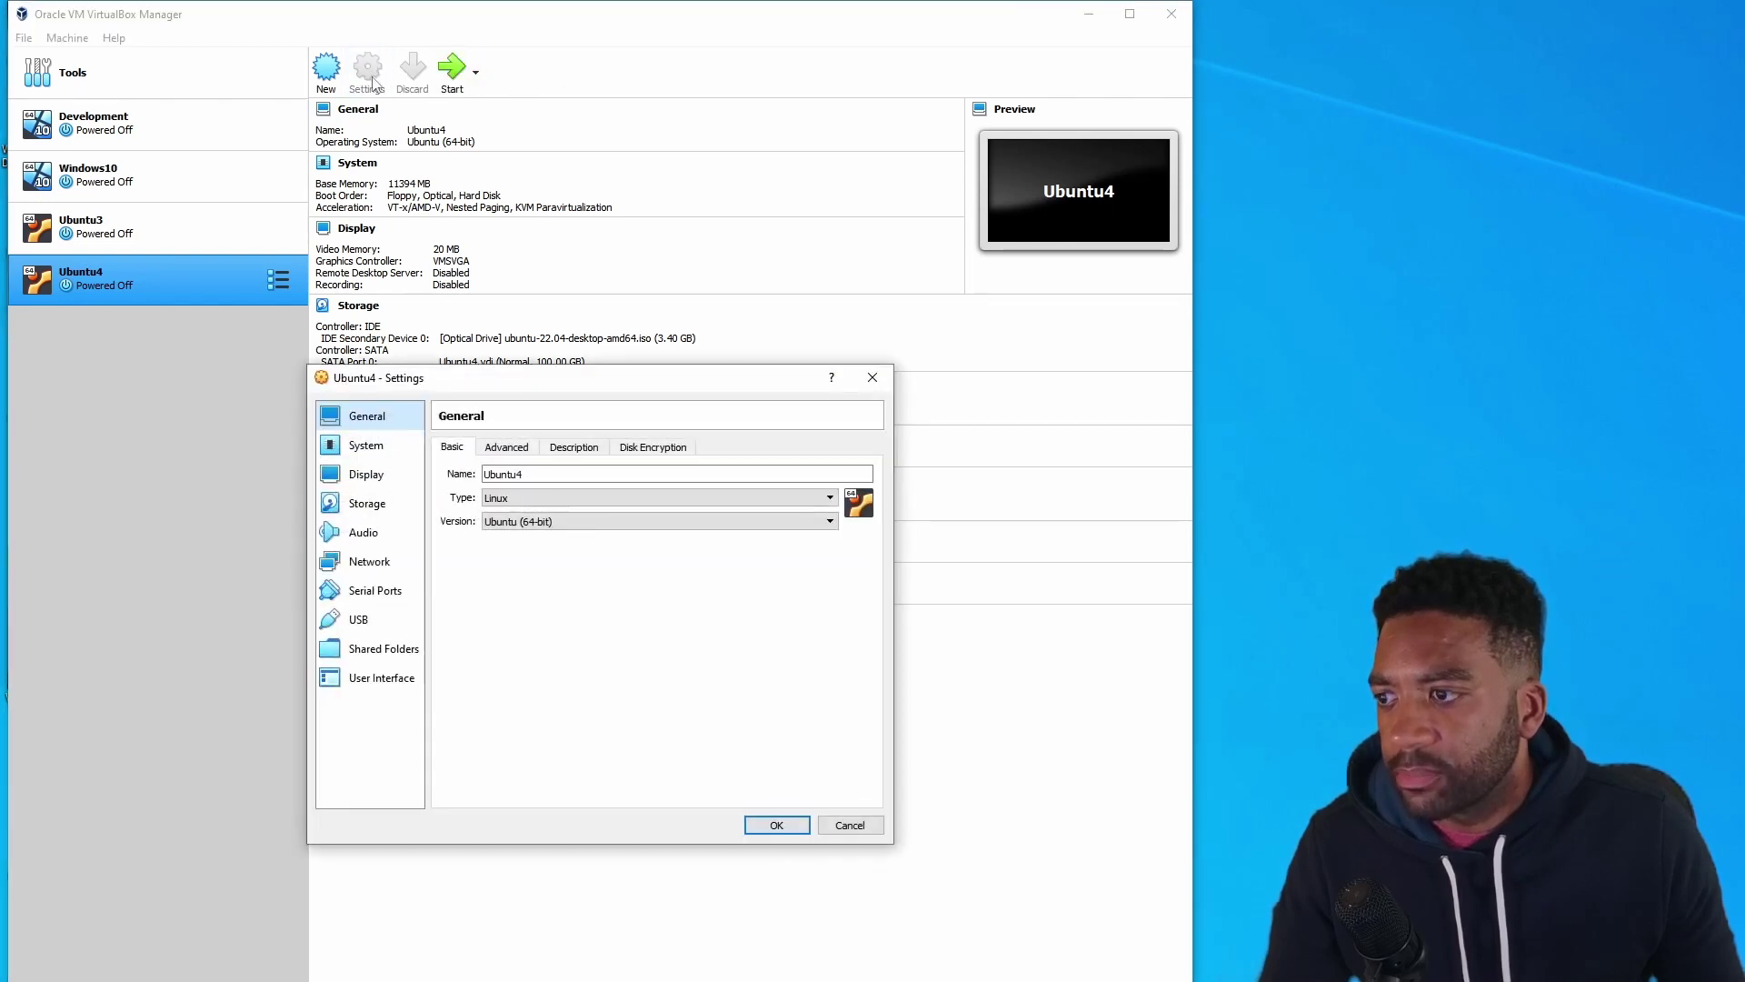
left_click(368, 451)
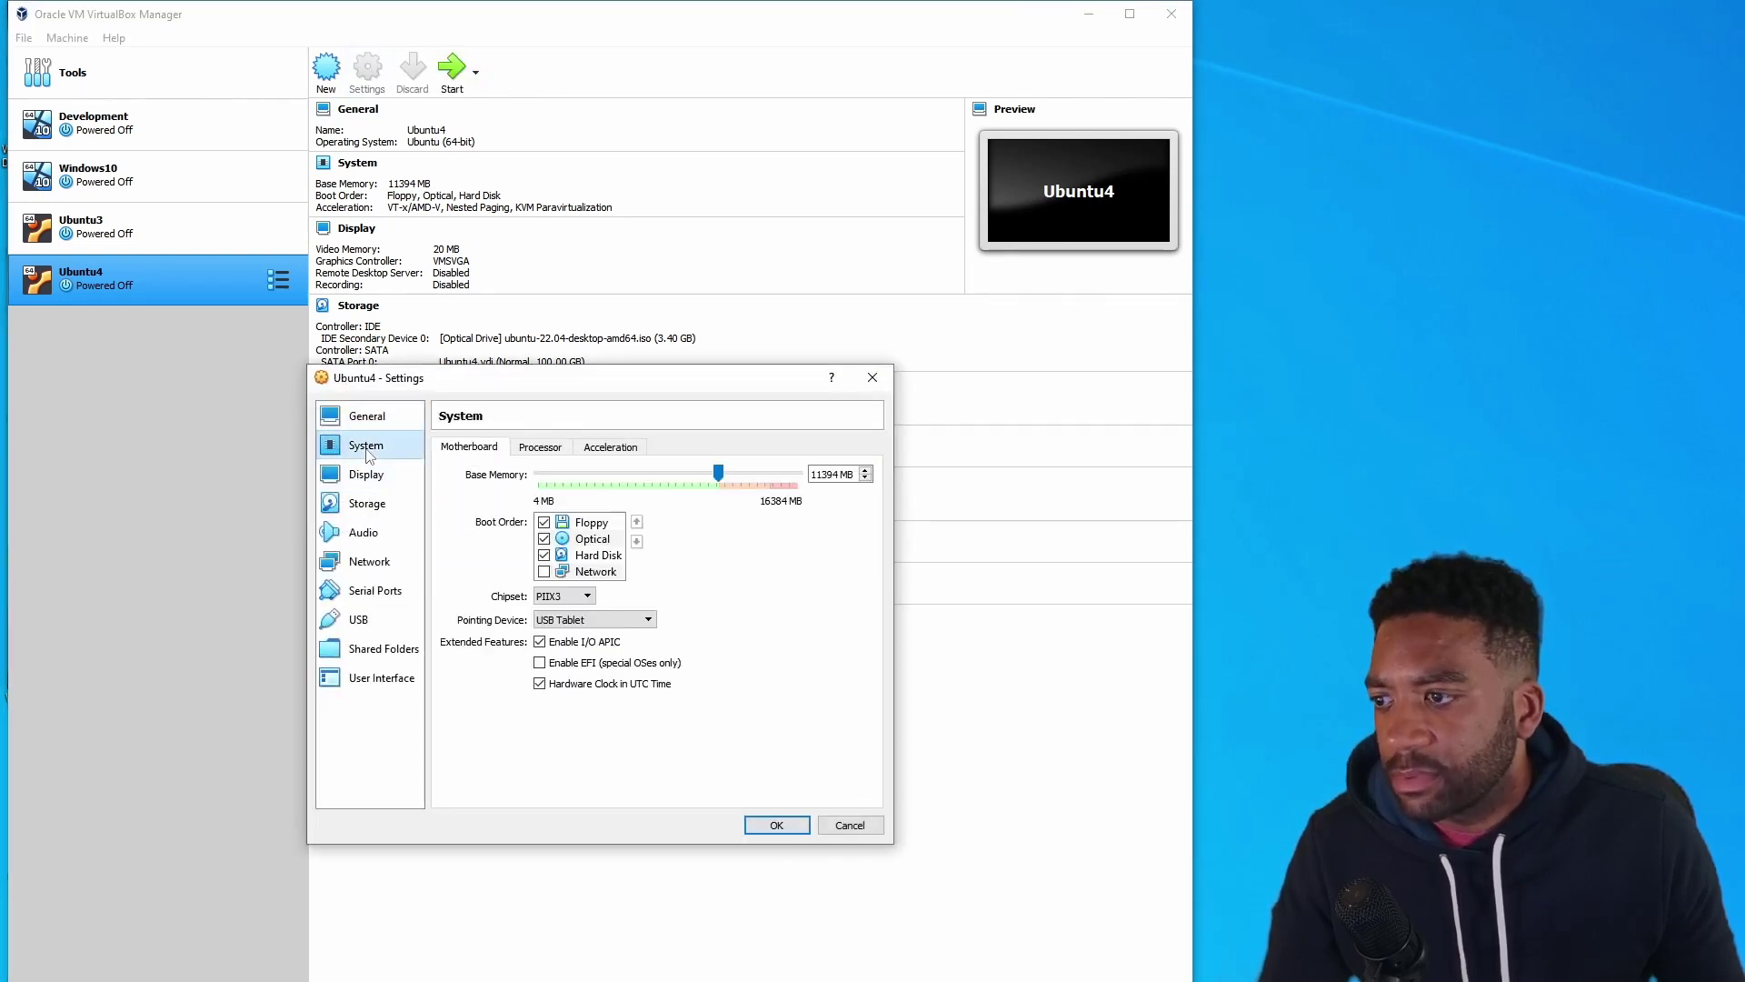
left_click(540, 448)
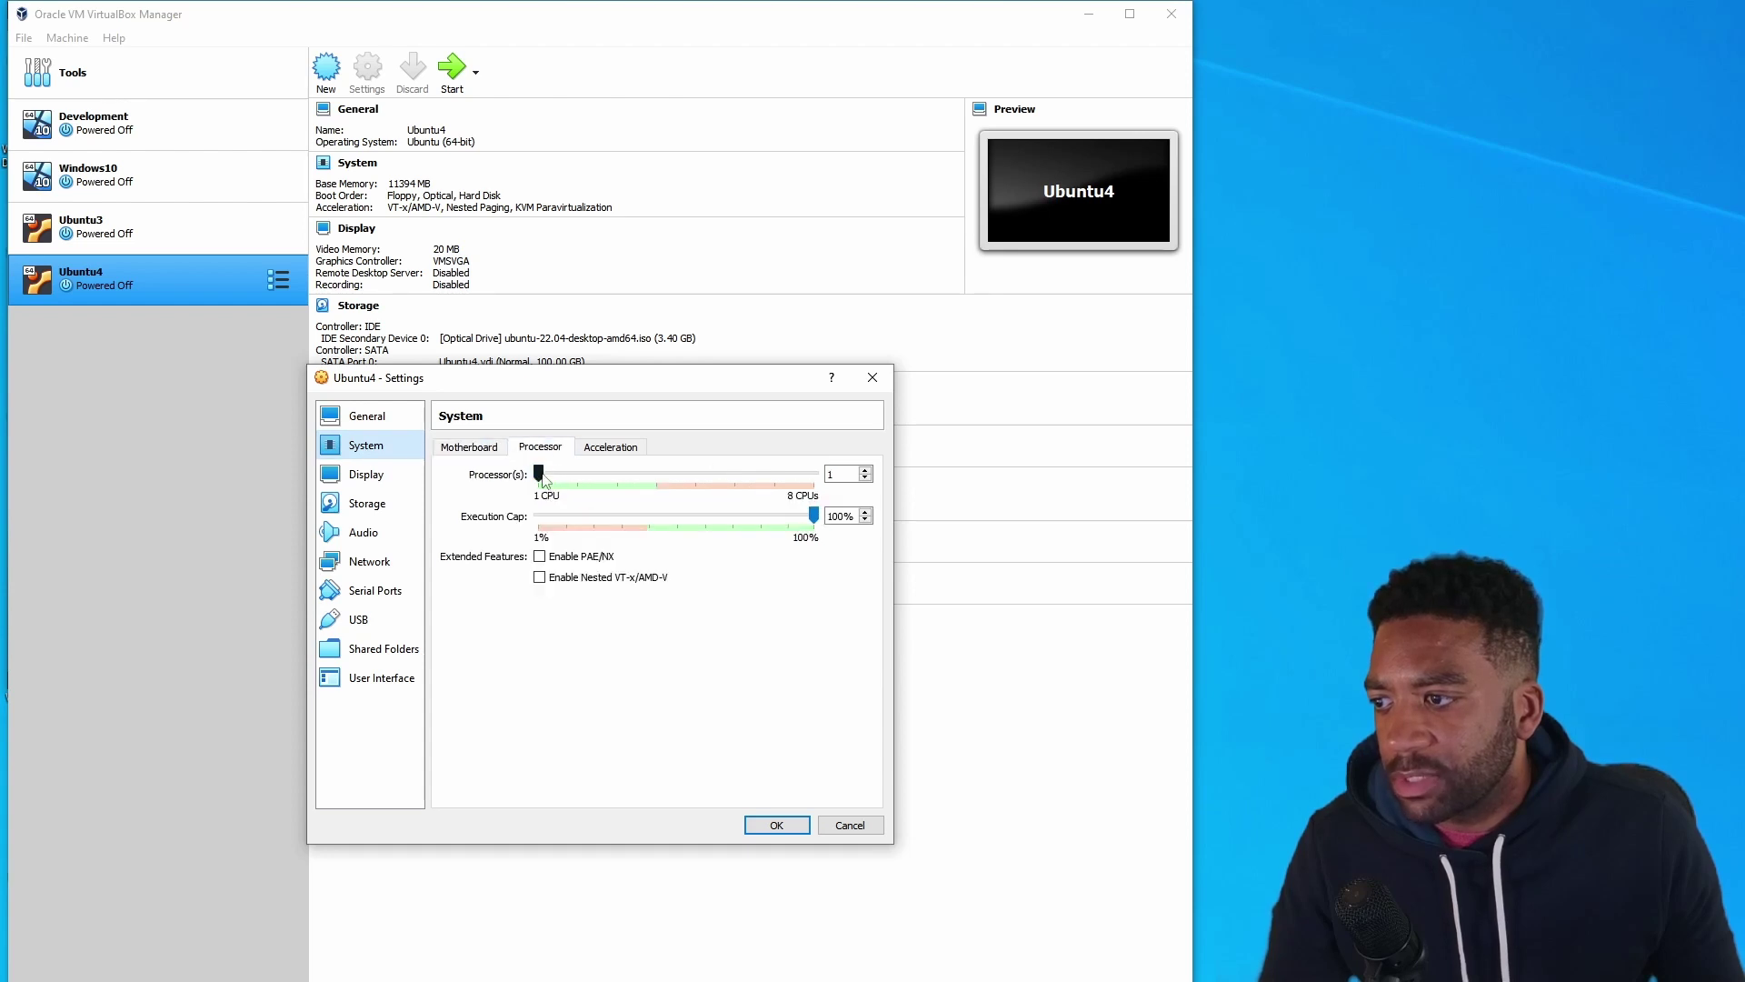
left_click_drag(543, 479, 653, 485)
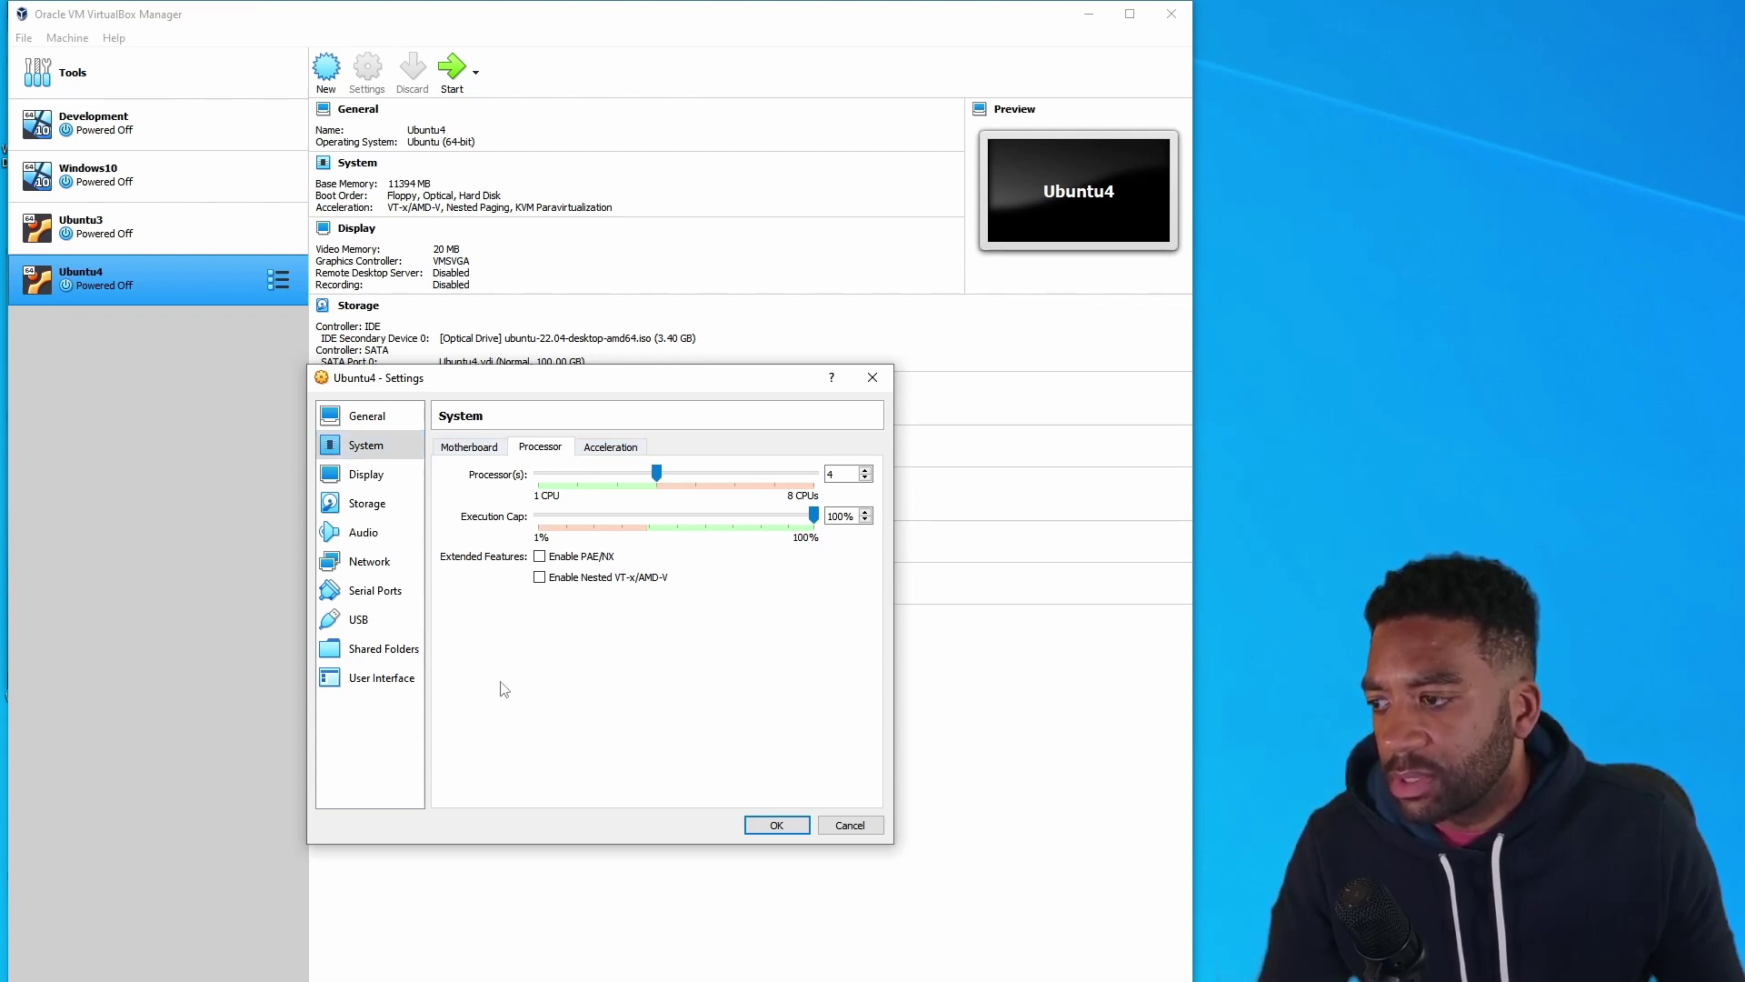
left_click(777, 825)
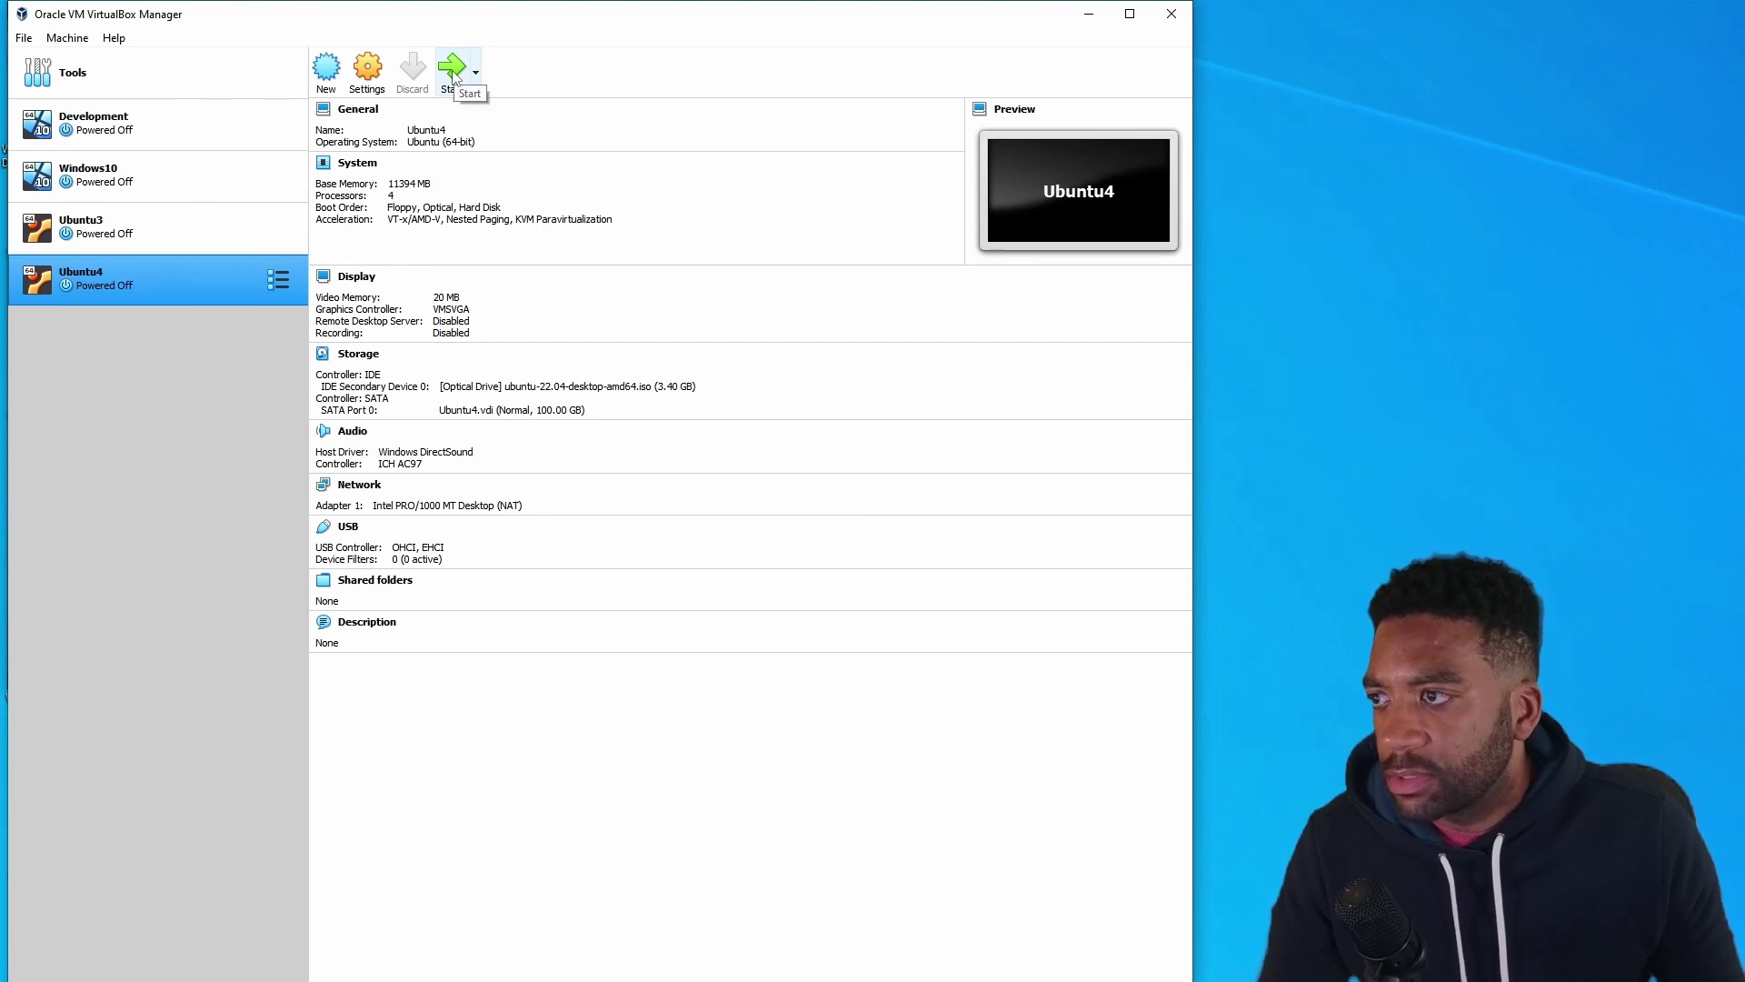
Start the Ubuntu4 machine, reposition and enlarge its window, and boot the Try or Install Ubuntu entry.
left_click(453, 75)
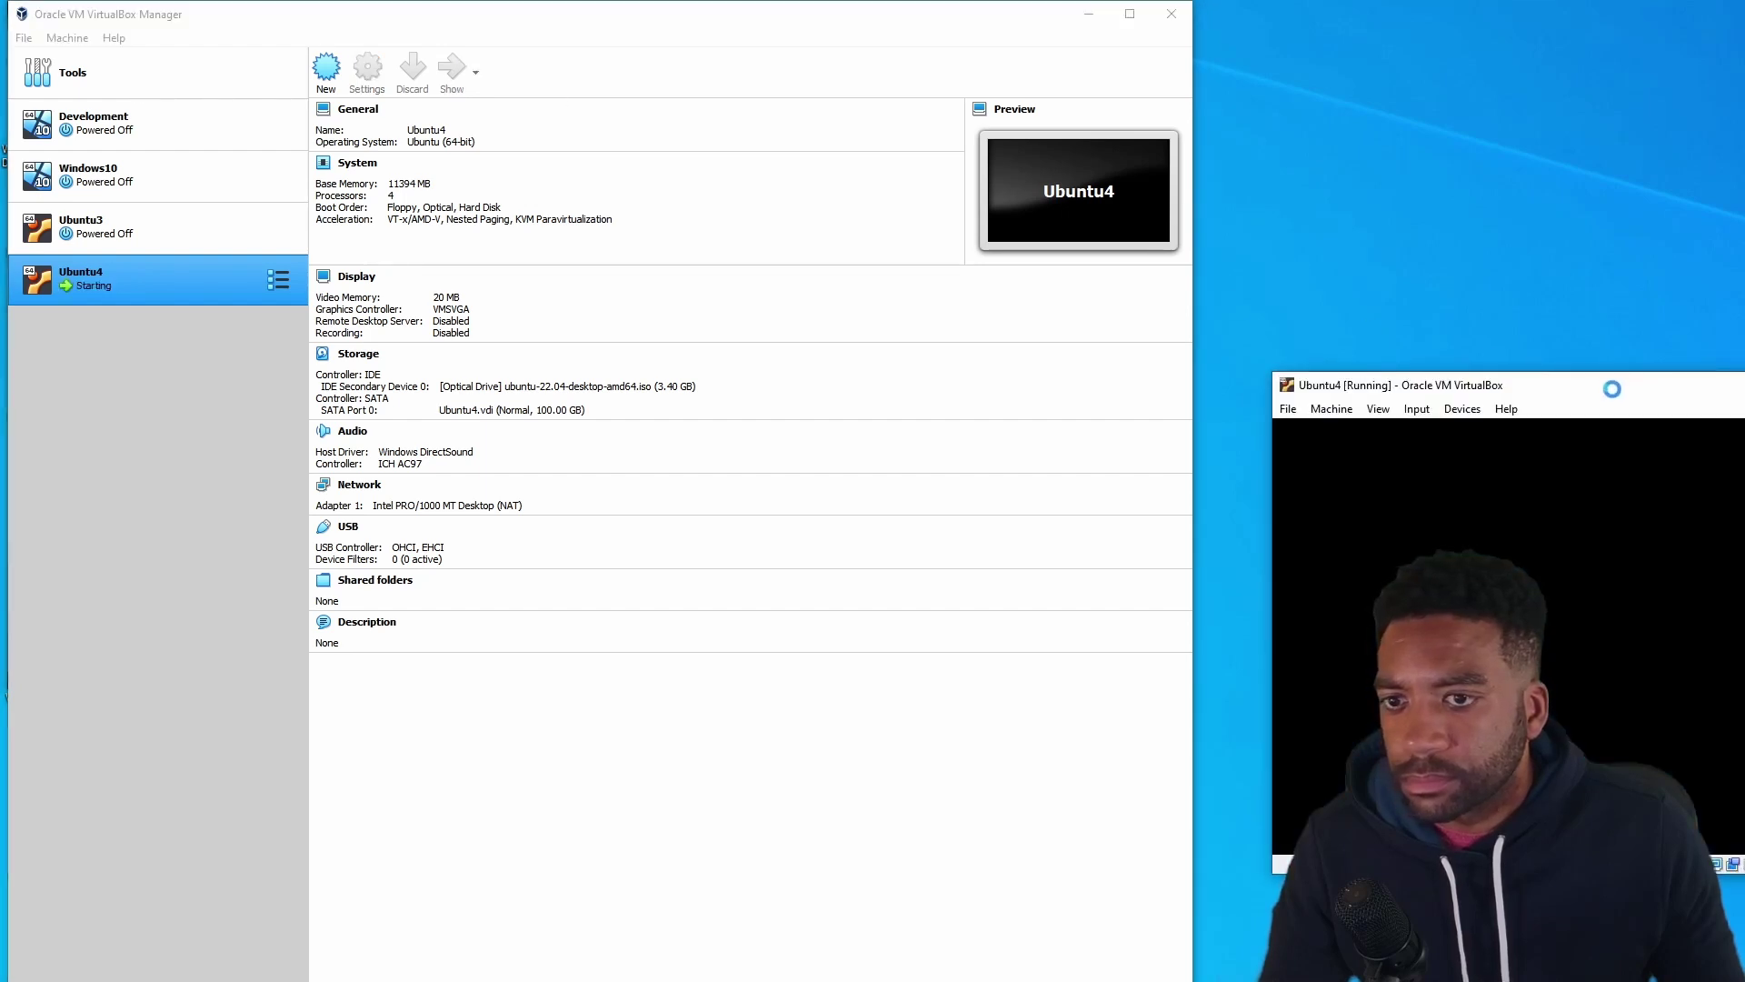
left_click_drag(1611, 389, 641, 222)
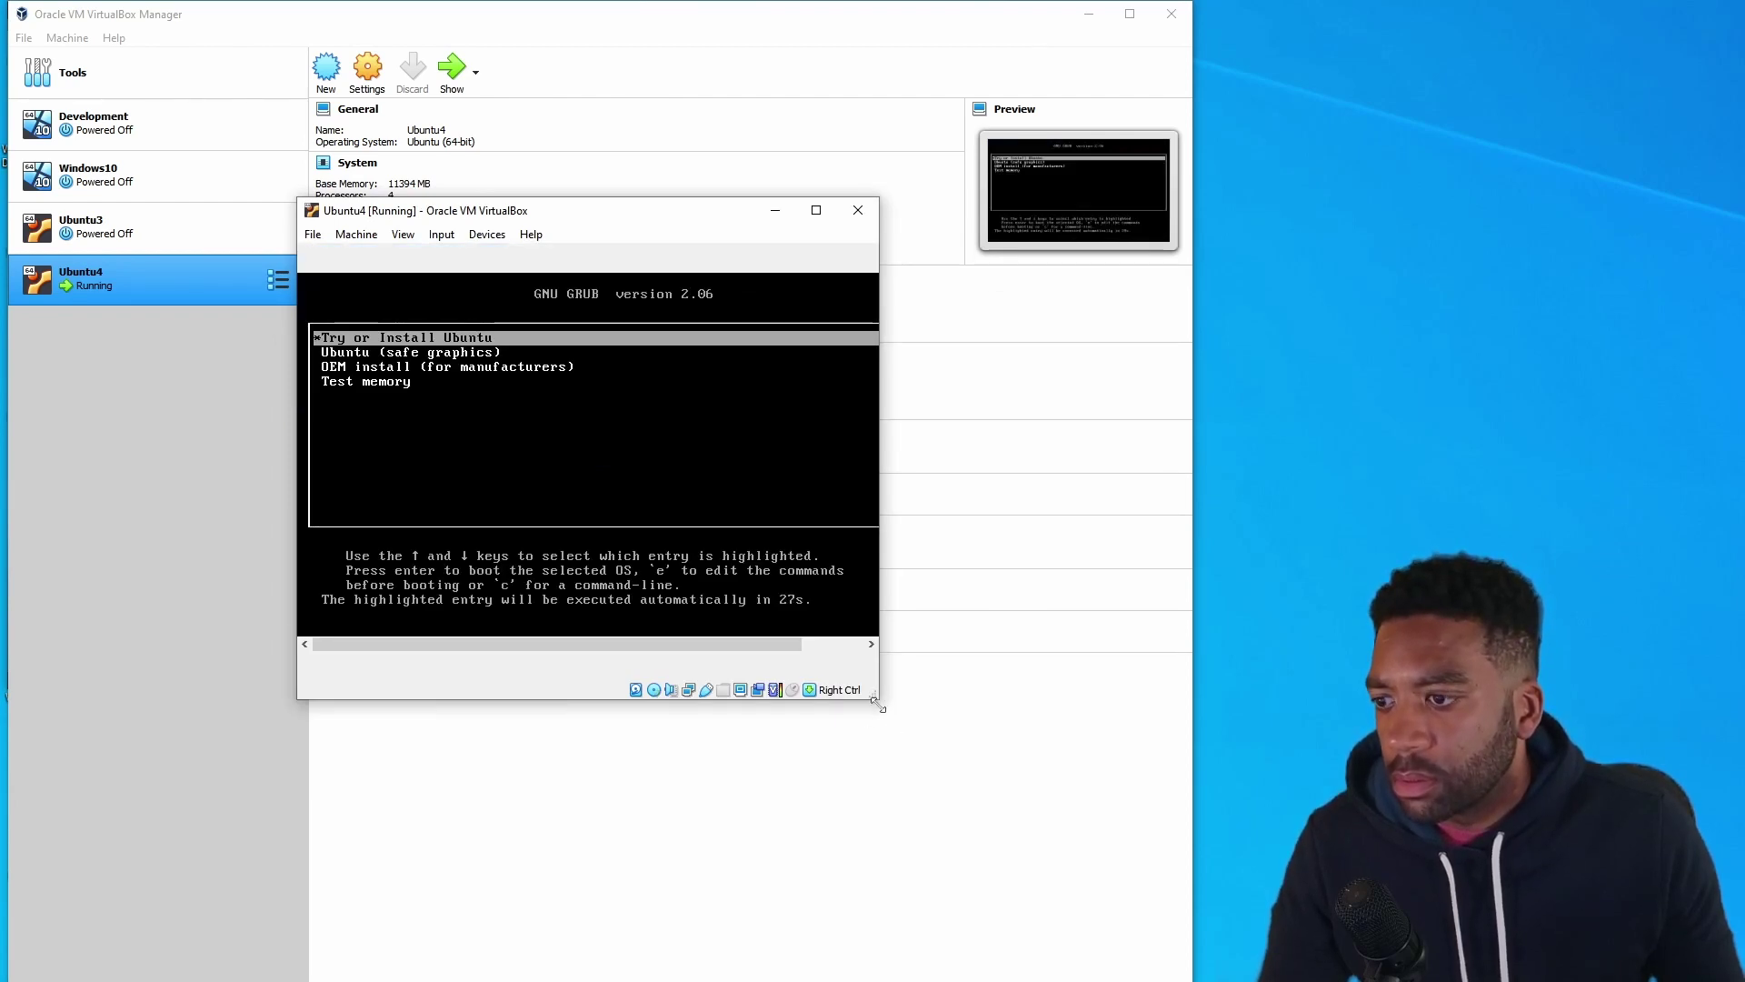
left_click_drag(878, 703, 1007, 760)
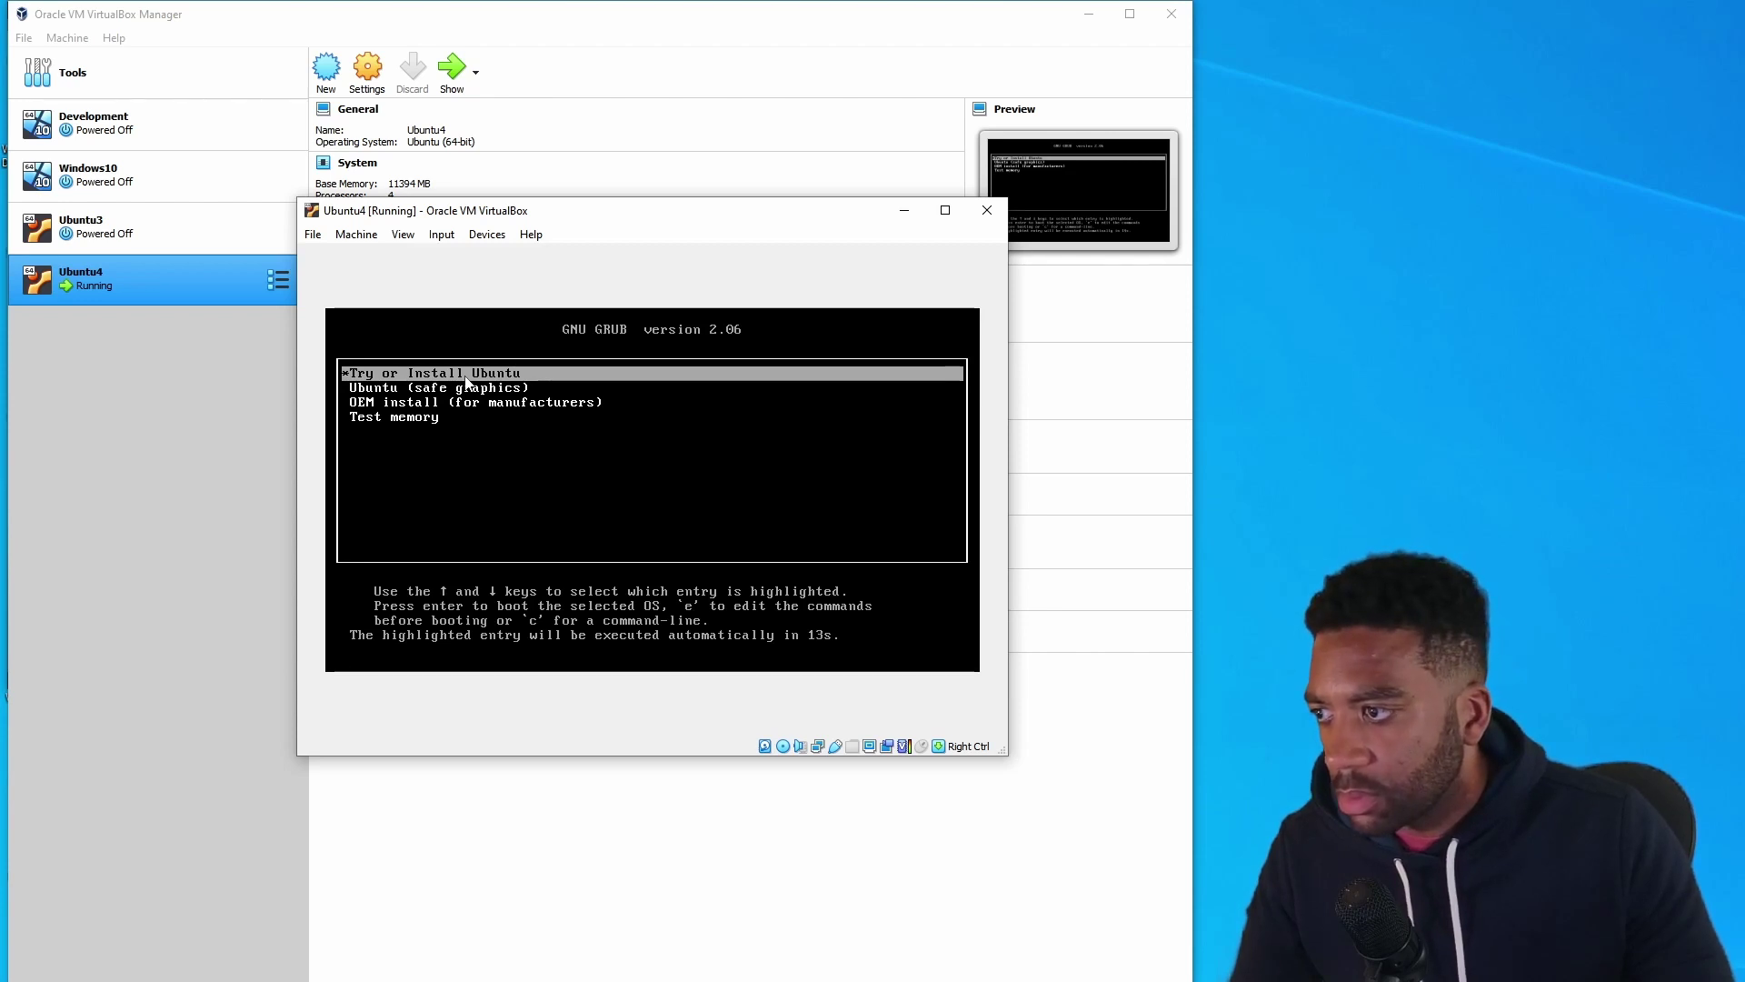
key("Return")
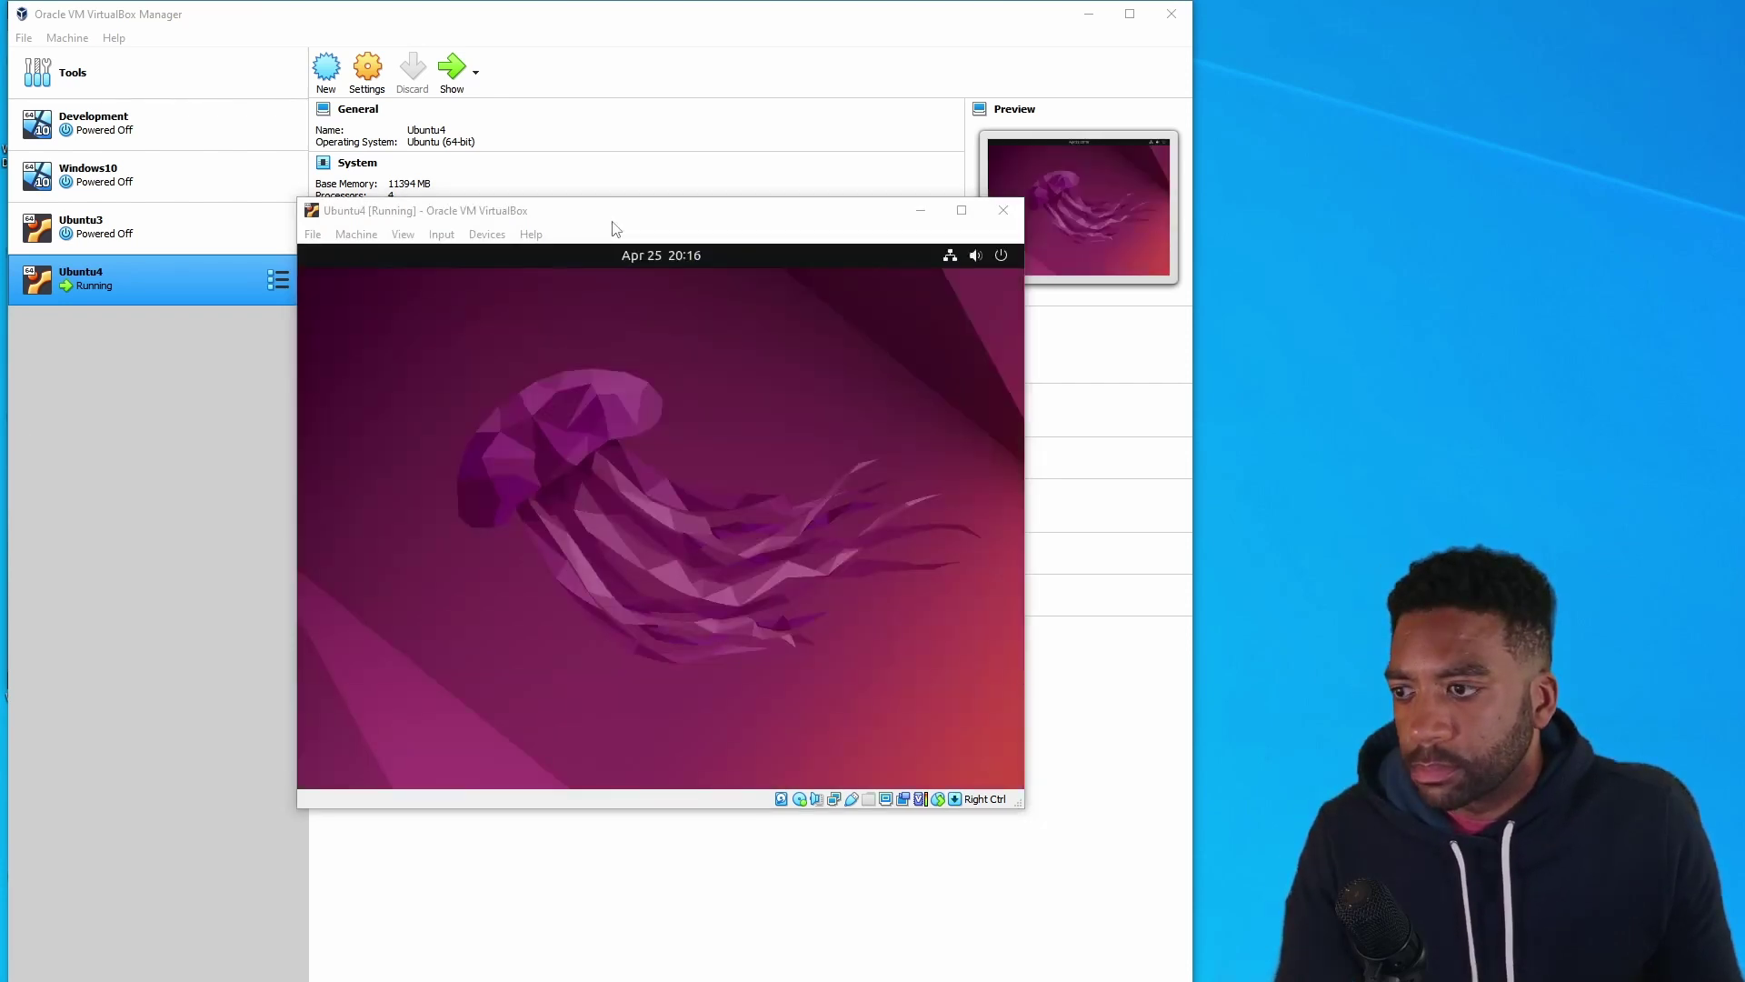
Enlarge the machine window, begin the Ubuntu installation in English, and accept the English (US) keyboard layout.
left_click_drag(1030, 814, 1152, 894)
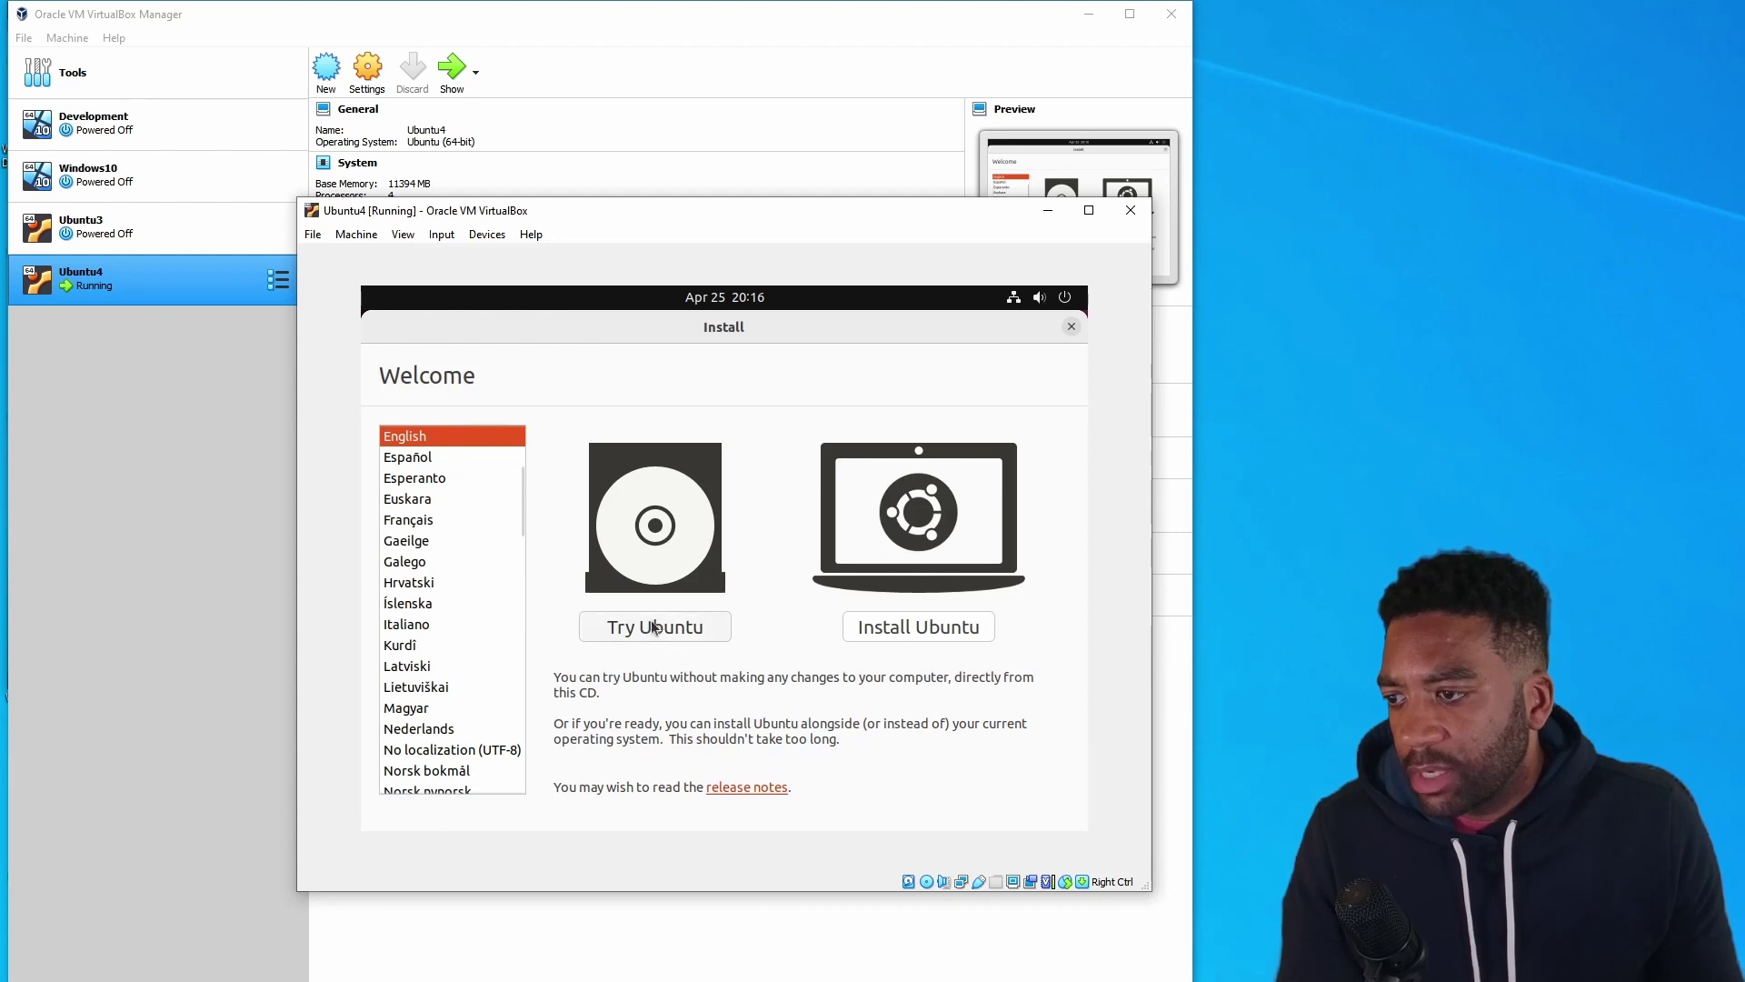
left_click(950, 630)
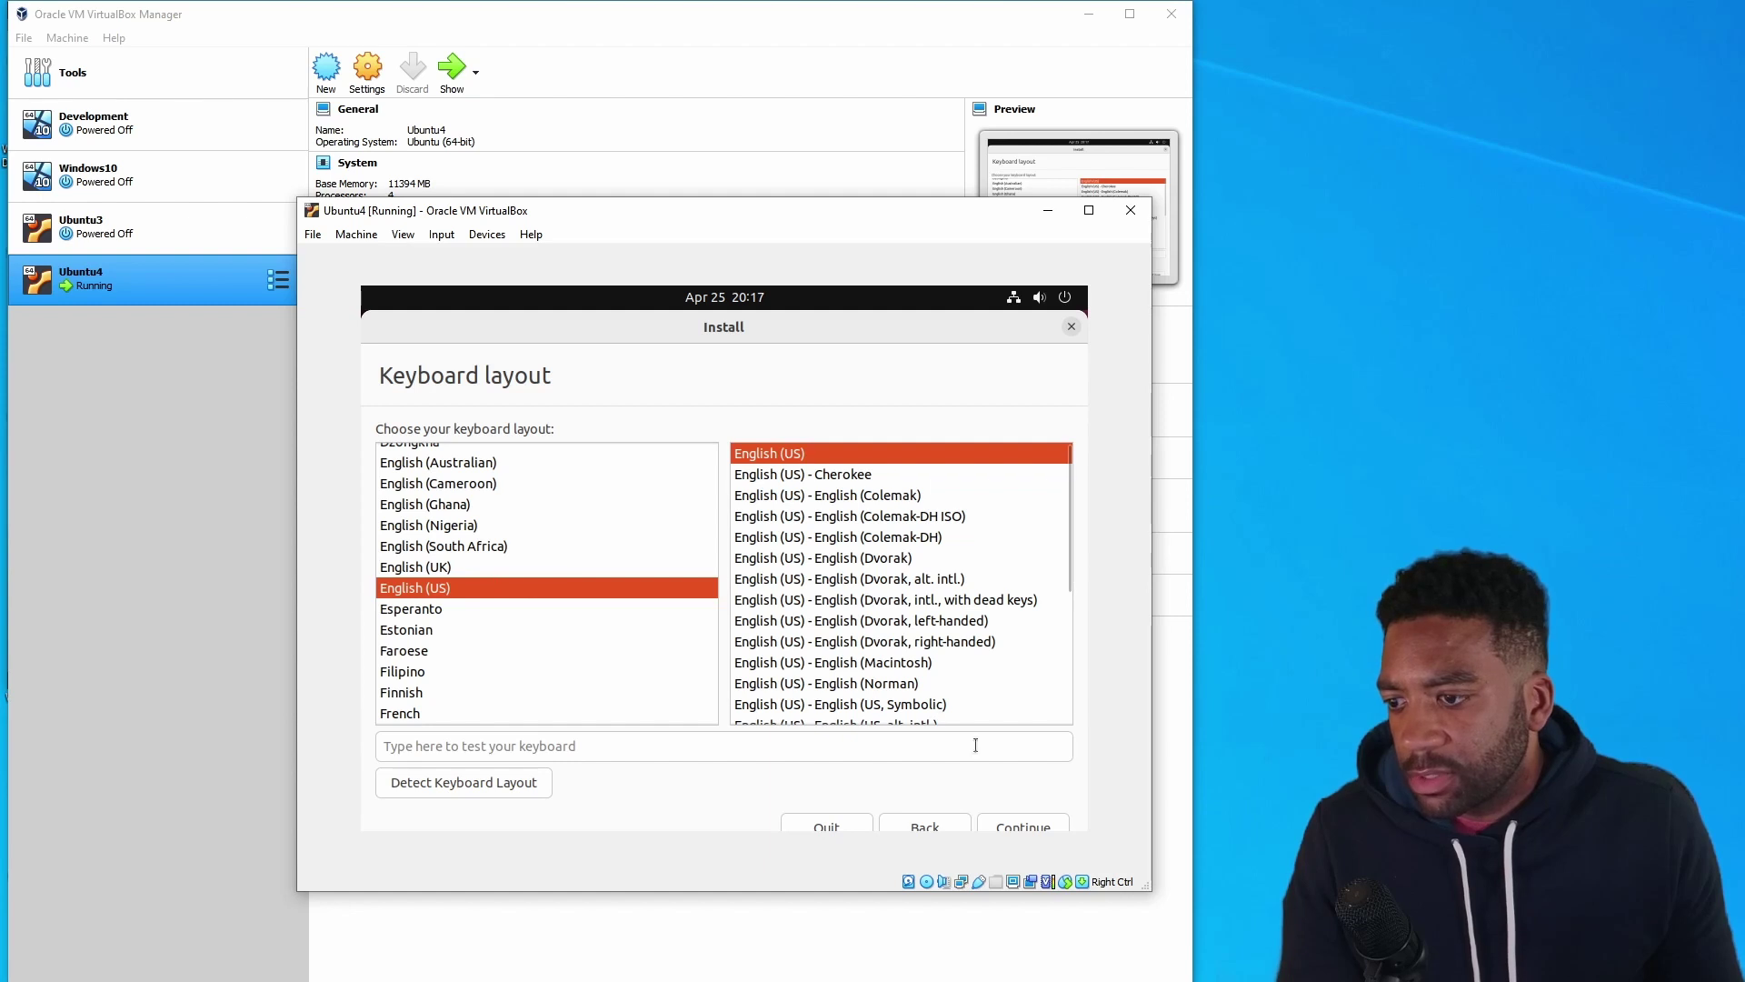
left_click_drag(837, 893, 840, 965)
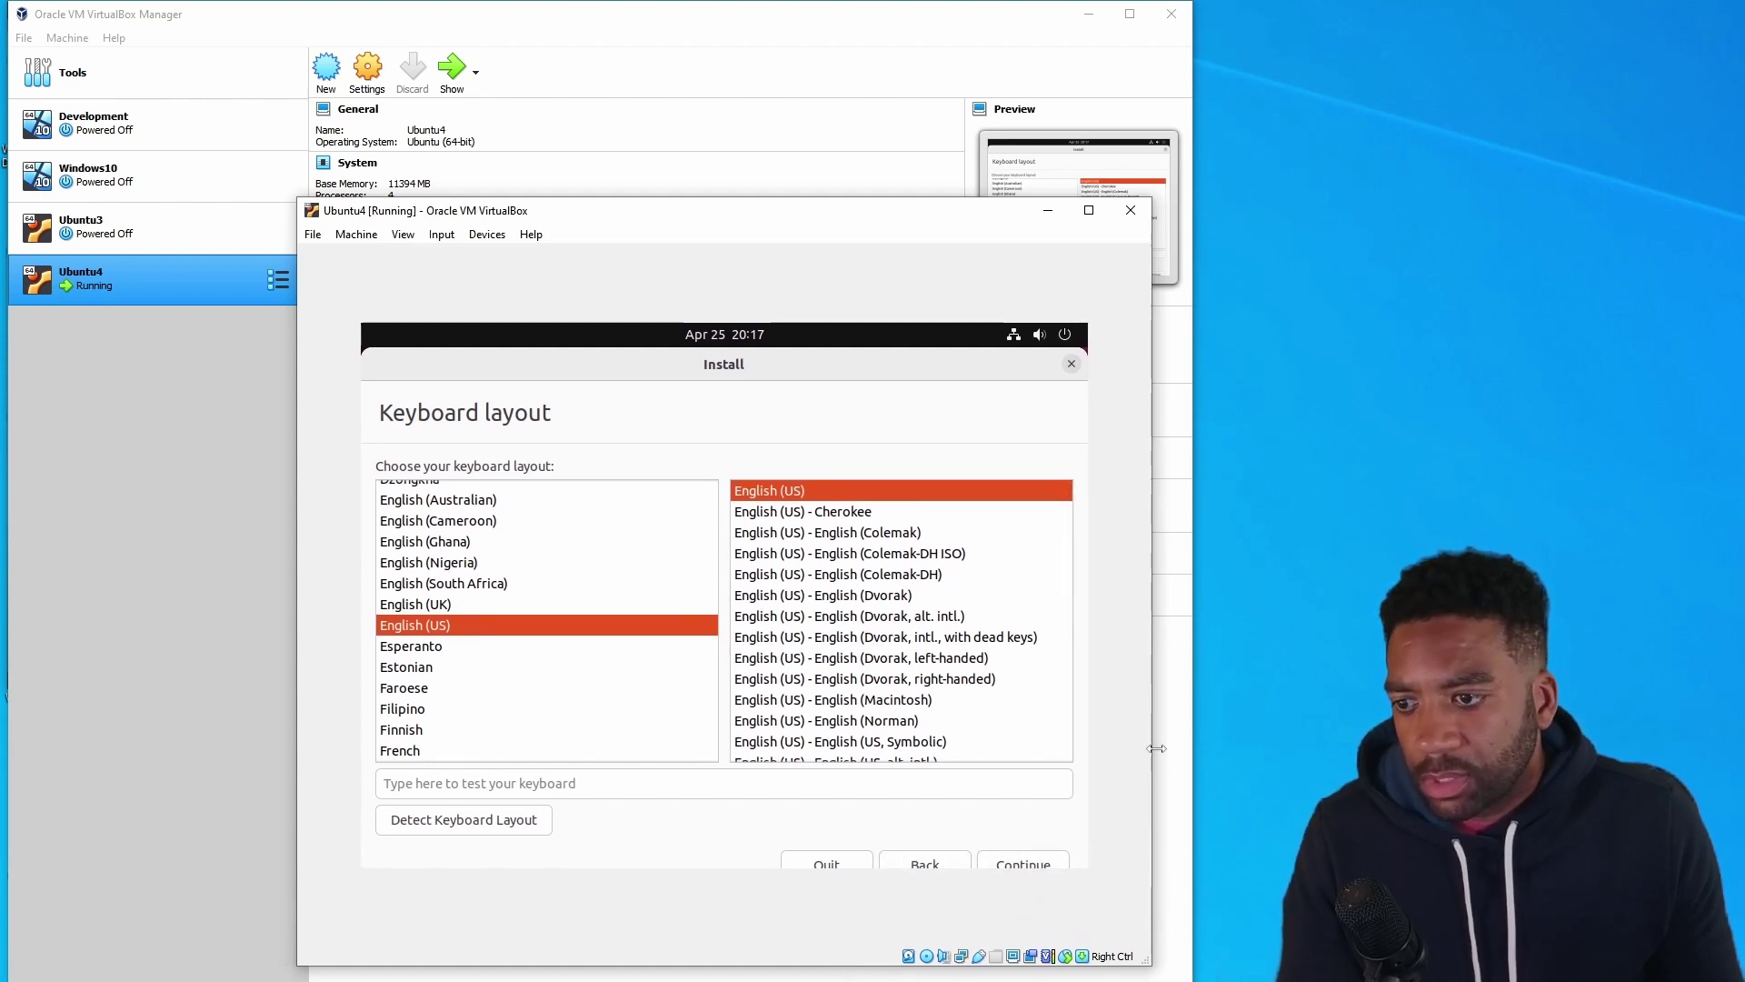
left_click_drag(1151, 768, 1238, 777)
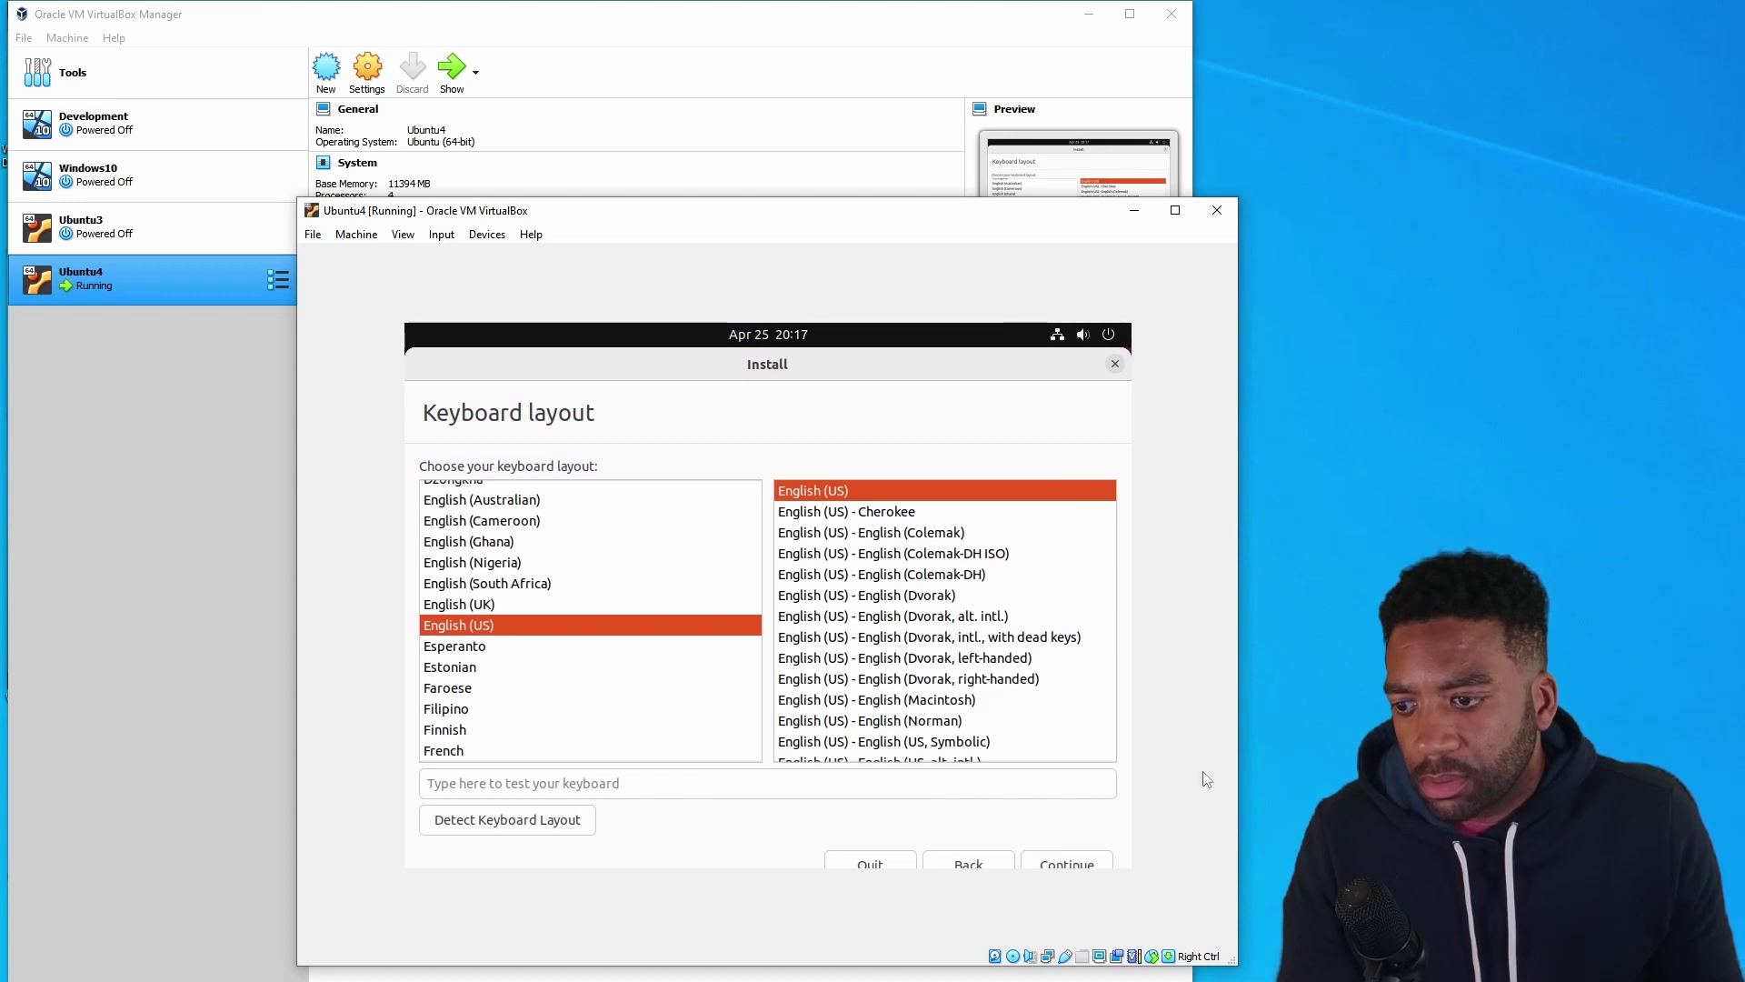
left_click(1070, 865)
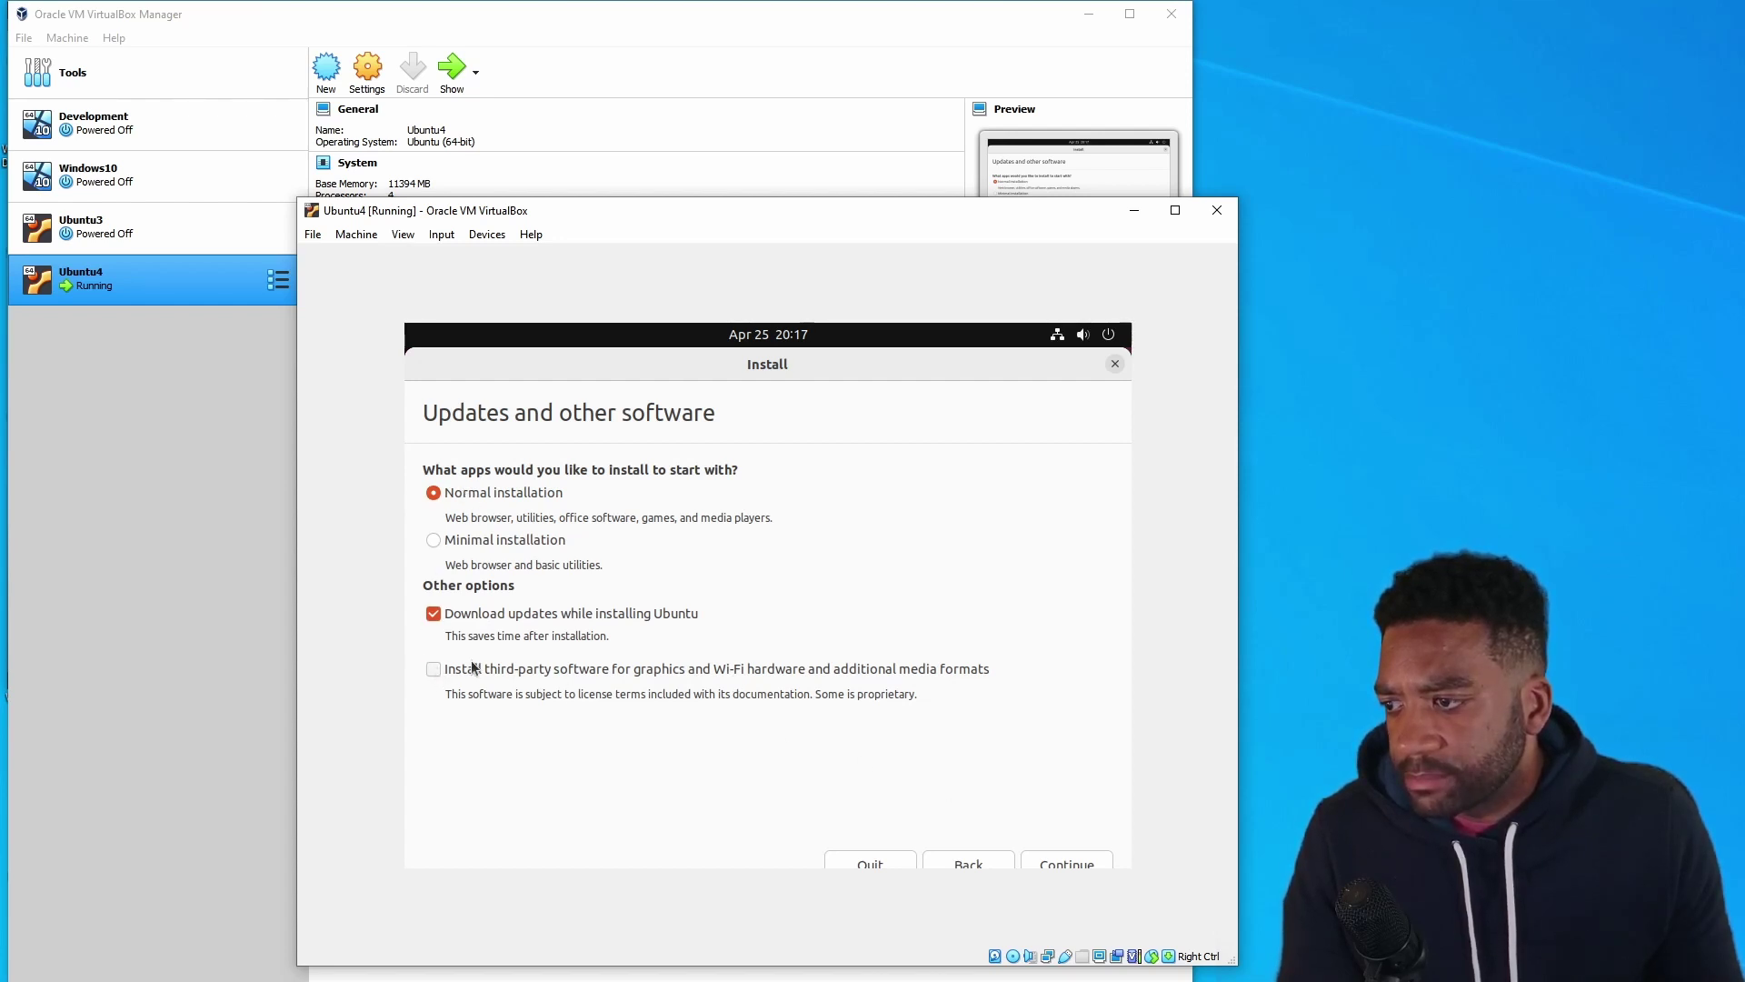
Accept the normal installation with update downloads, and confirm erasing the virtual disk to install Ubuntu.
left_click(1070, 860)
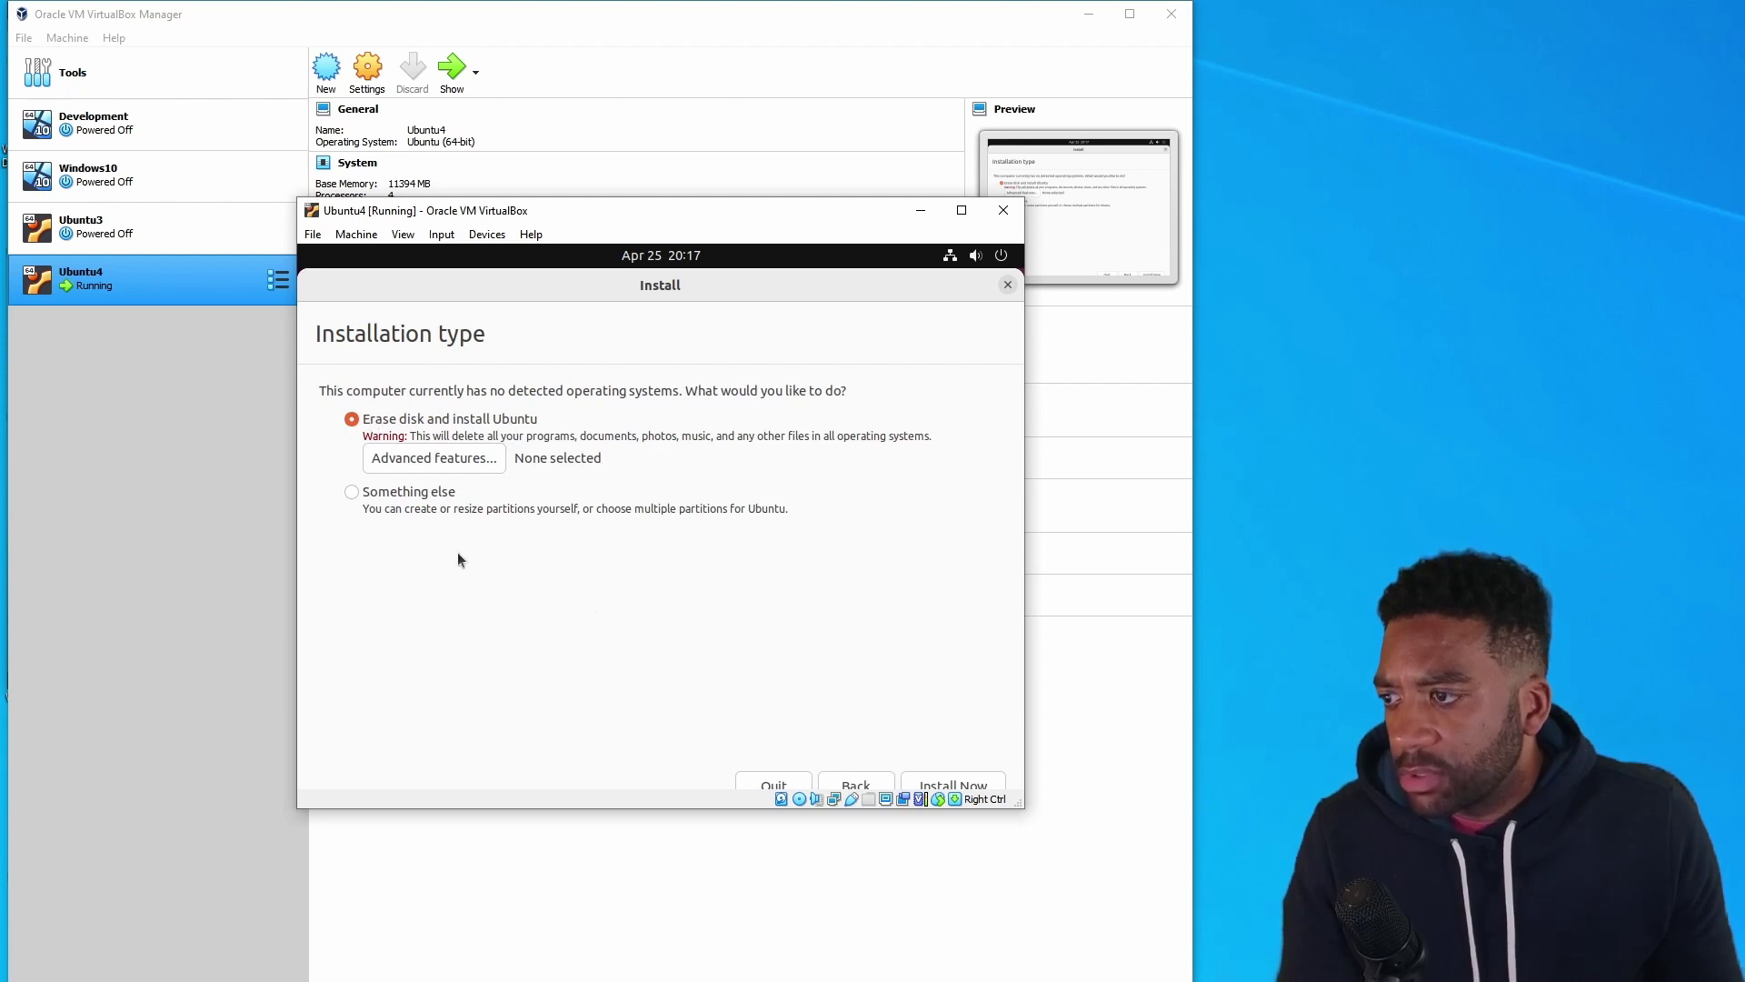
left_click(973, 784)
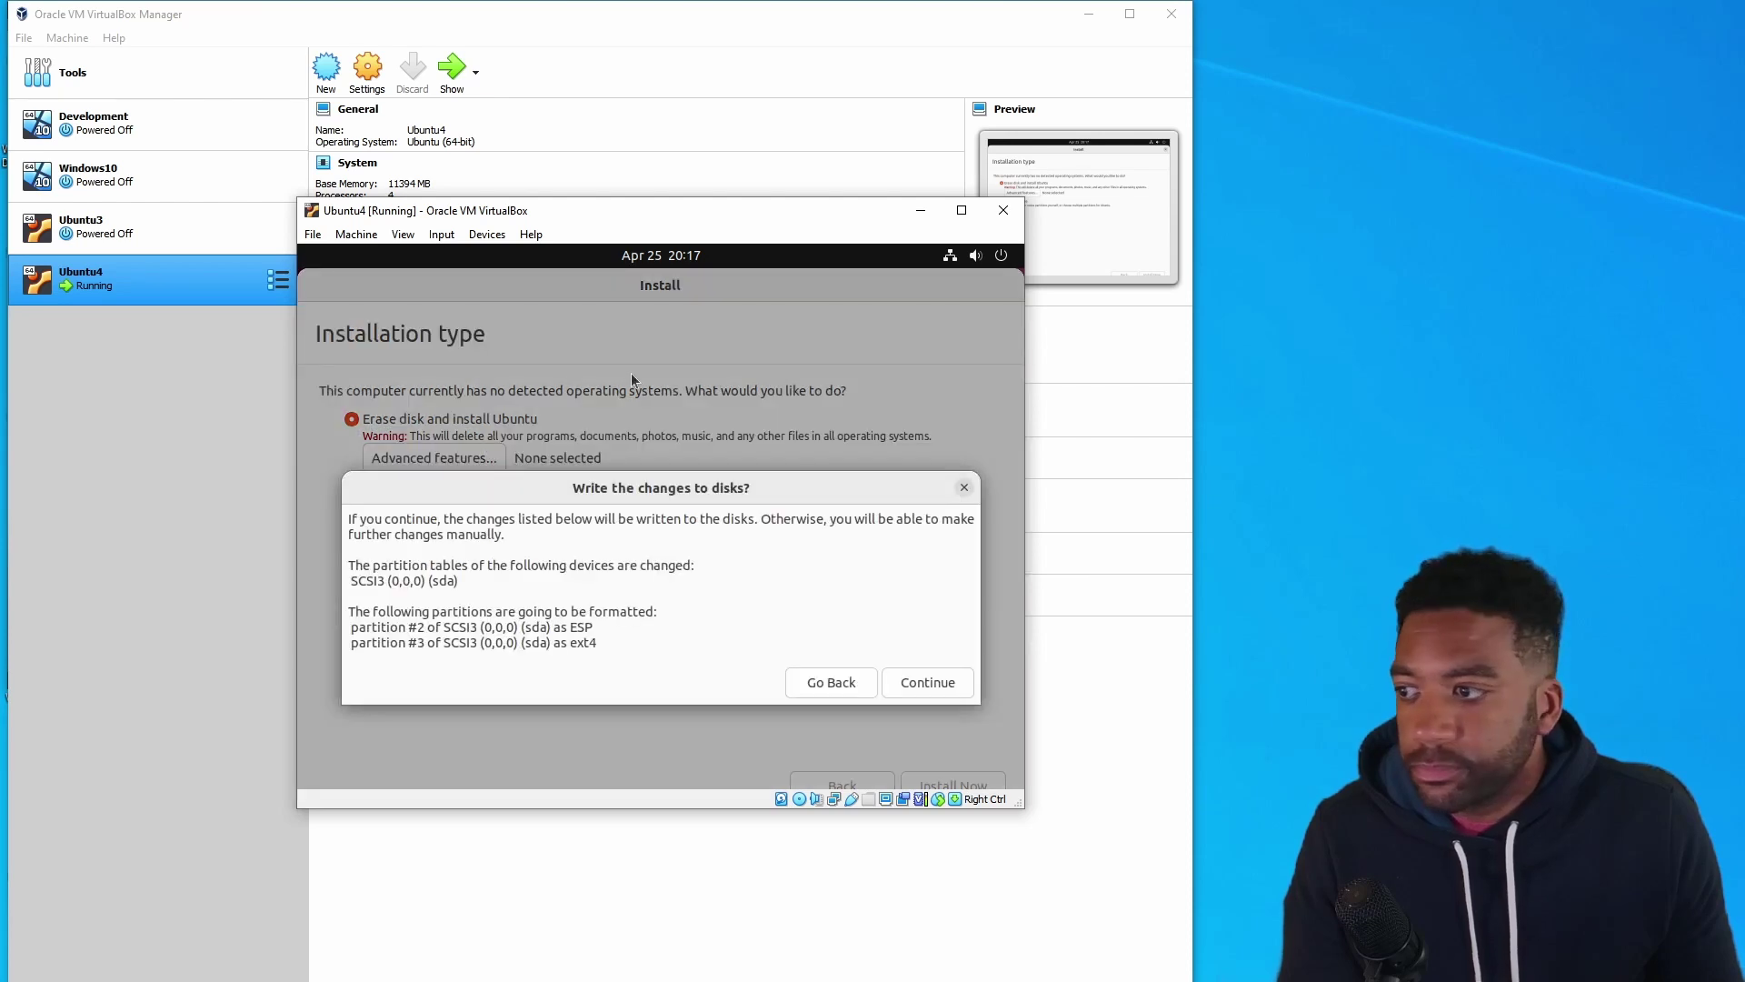
left_click(946, 684)
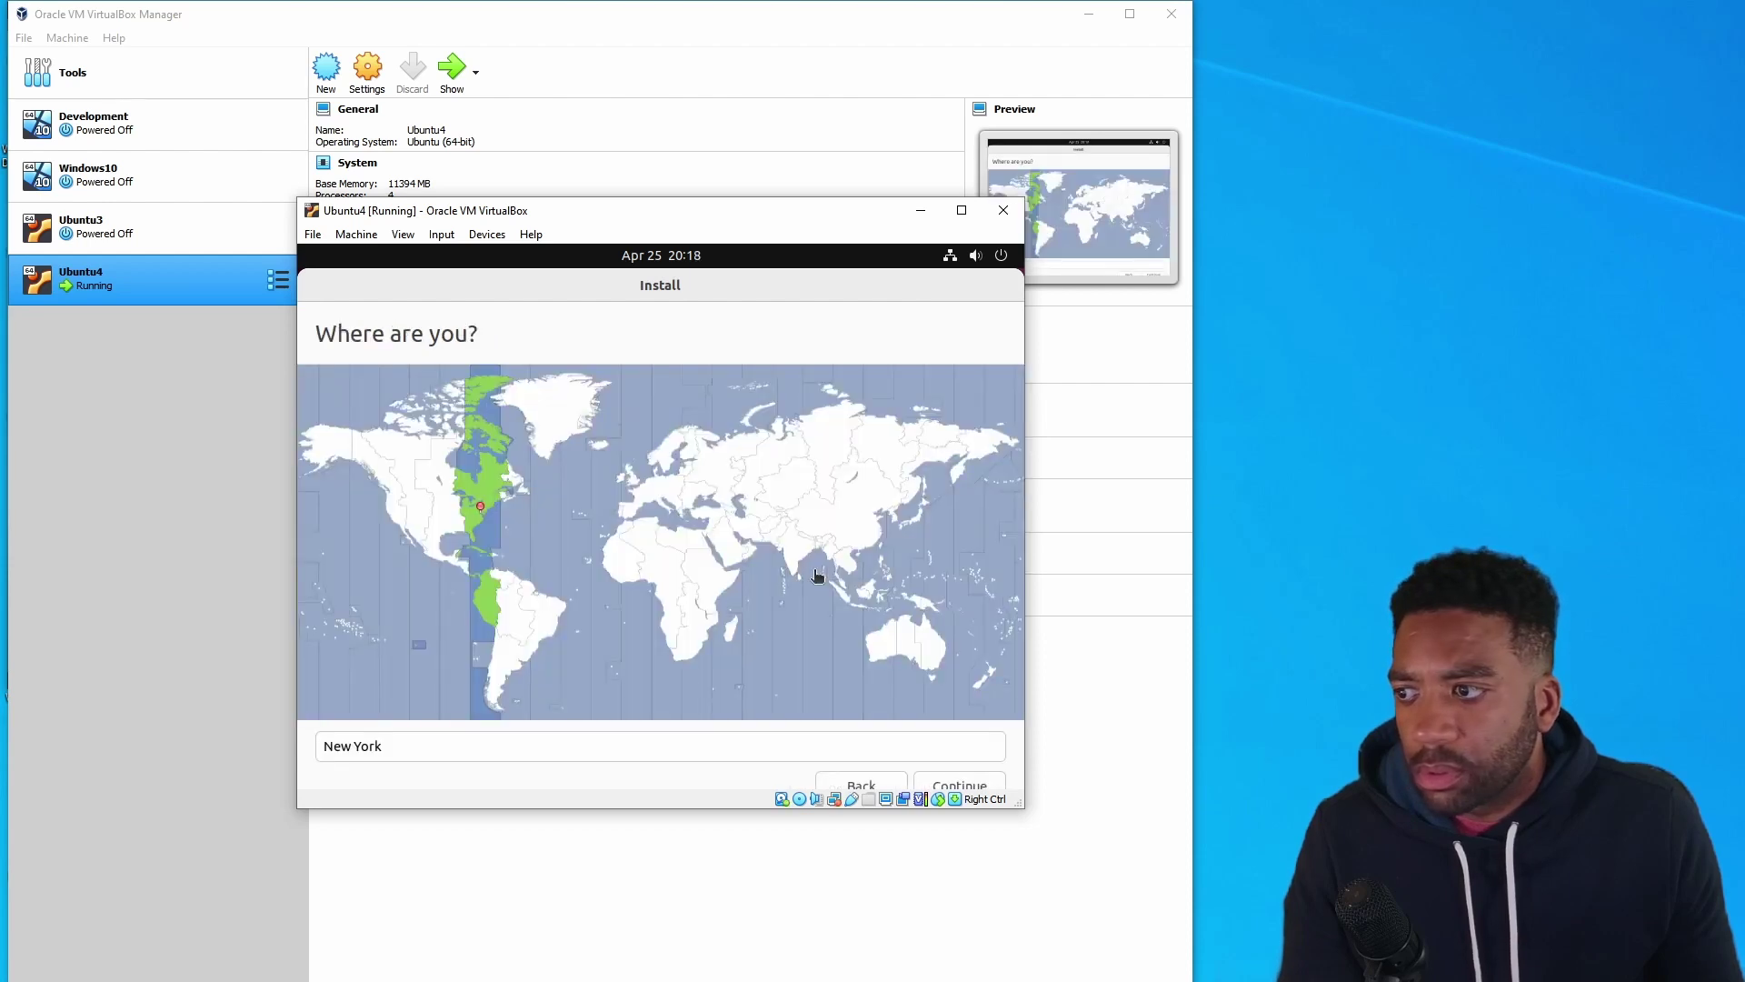
Accept the New York time zone, enter the user's name for the account, and go to its password field.
left_click(970, 786)
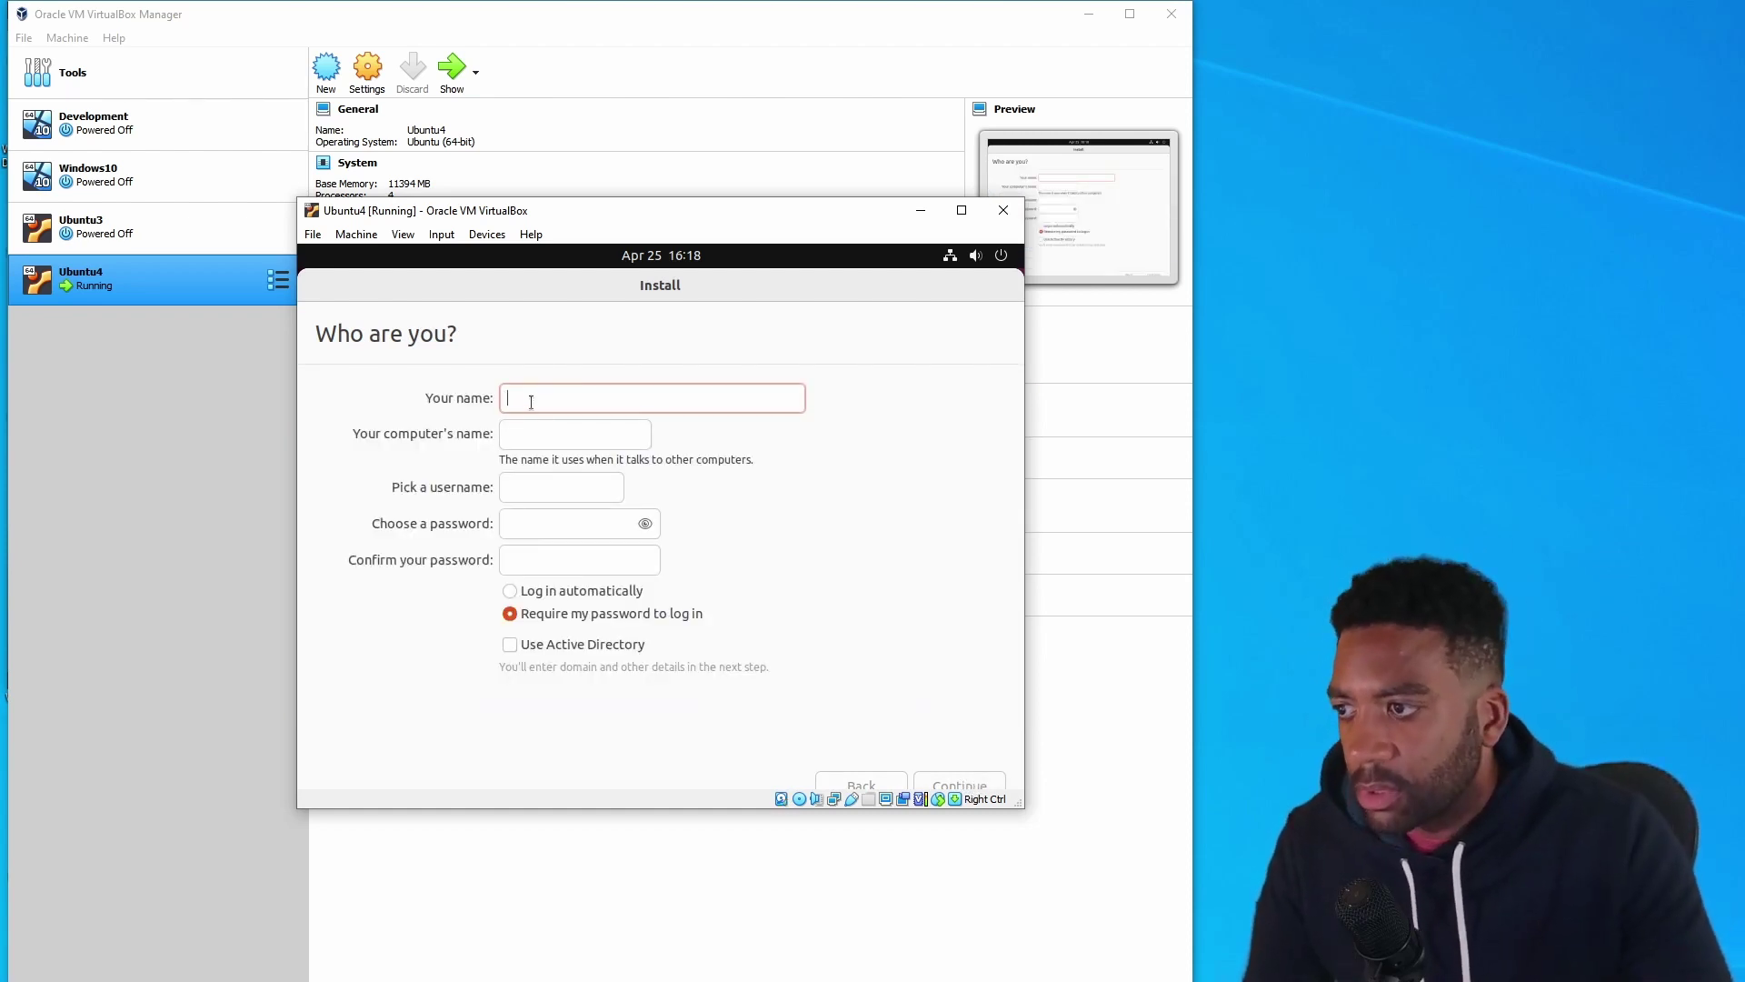
type("cbaco")
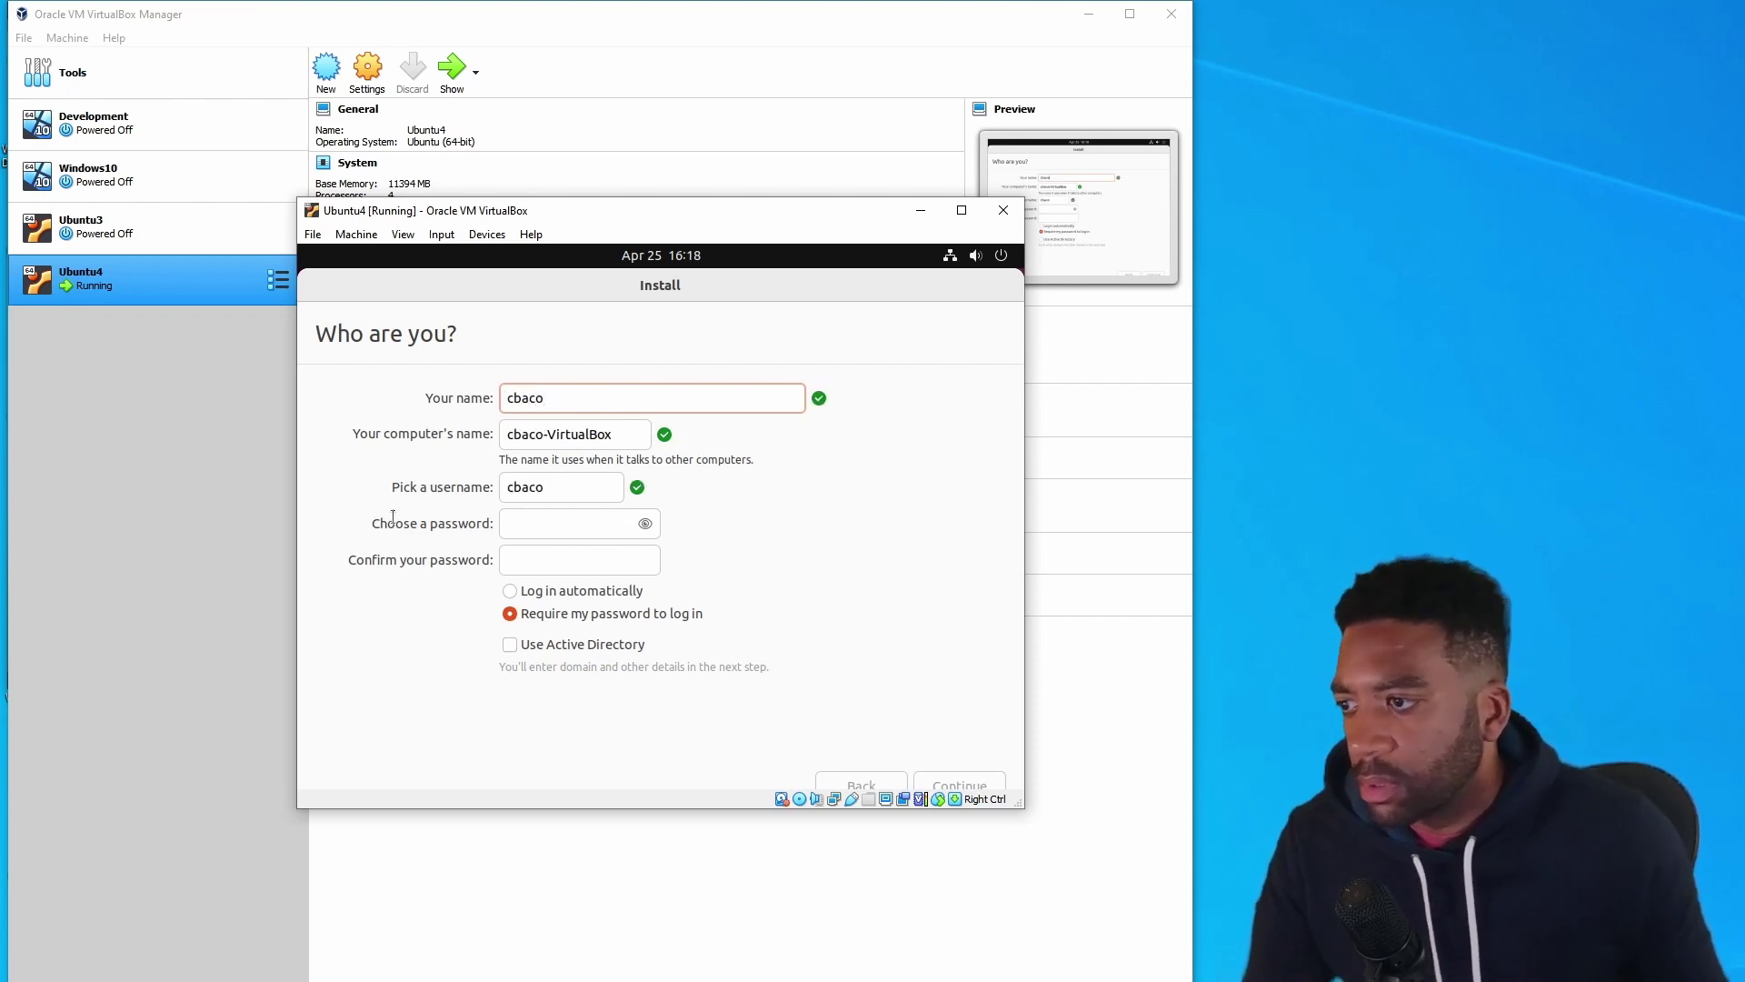
left_click(571, 524)
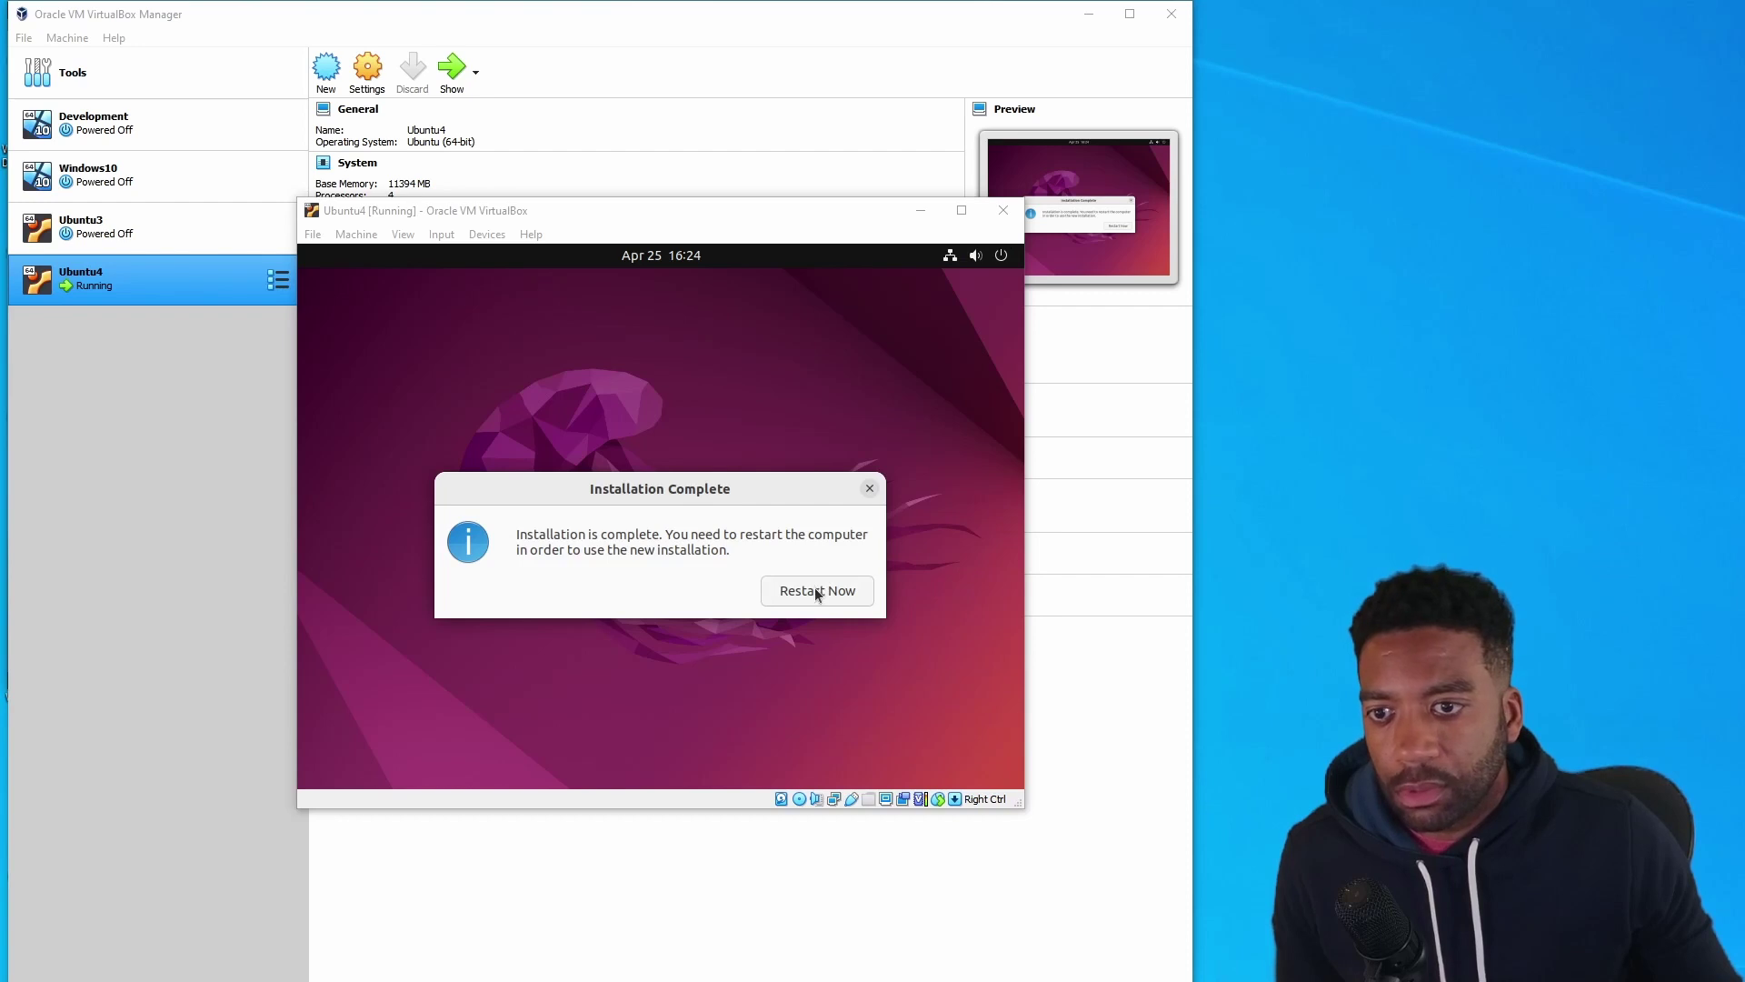
Restart into the newly installed Ubuntu system and select the user account on the login screen.
left_click(815, 589)
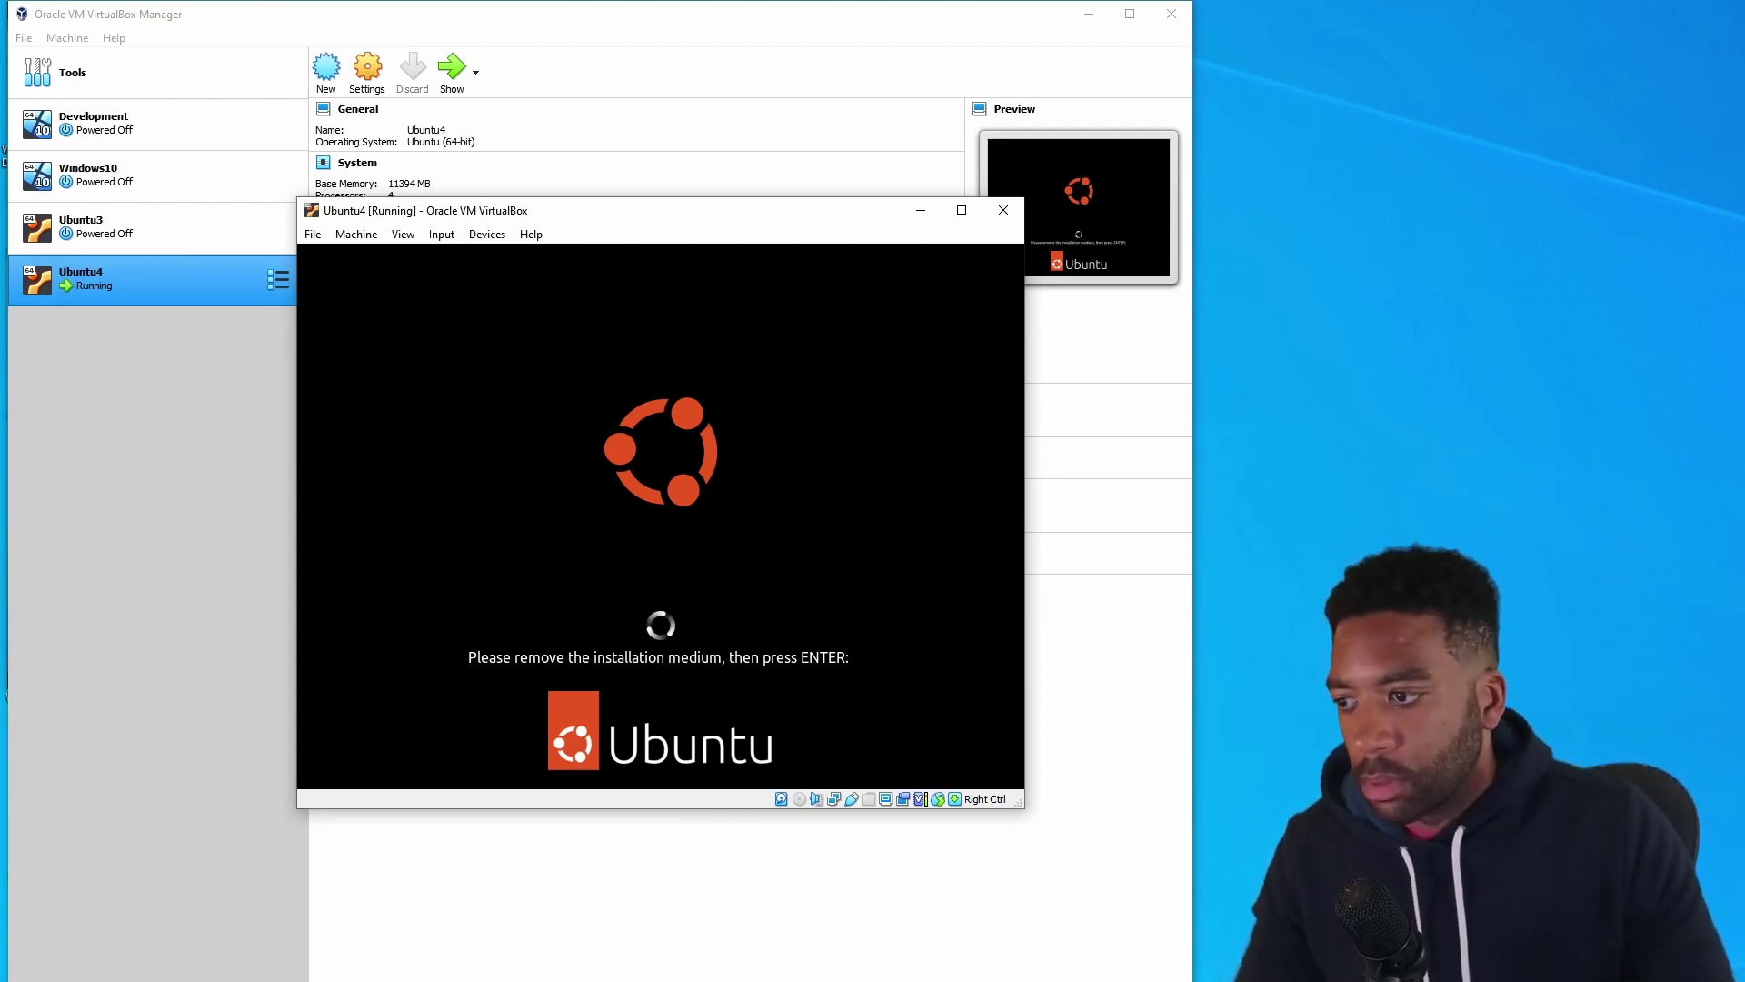
key("Return")
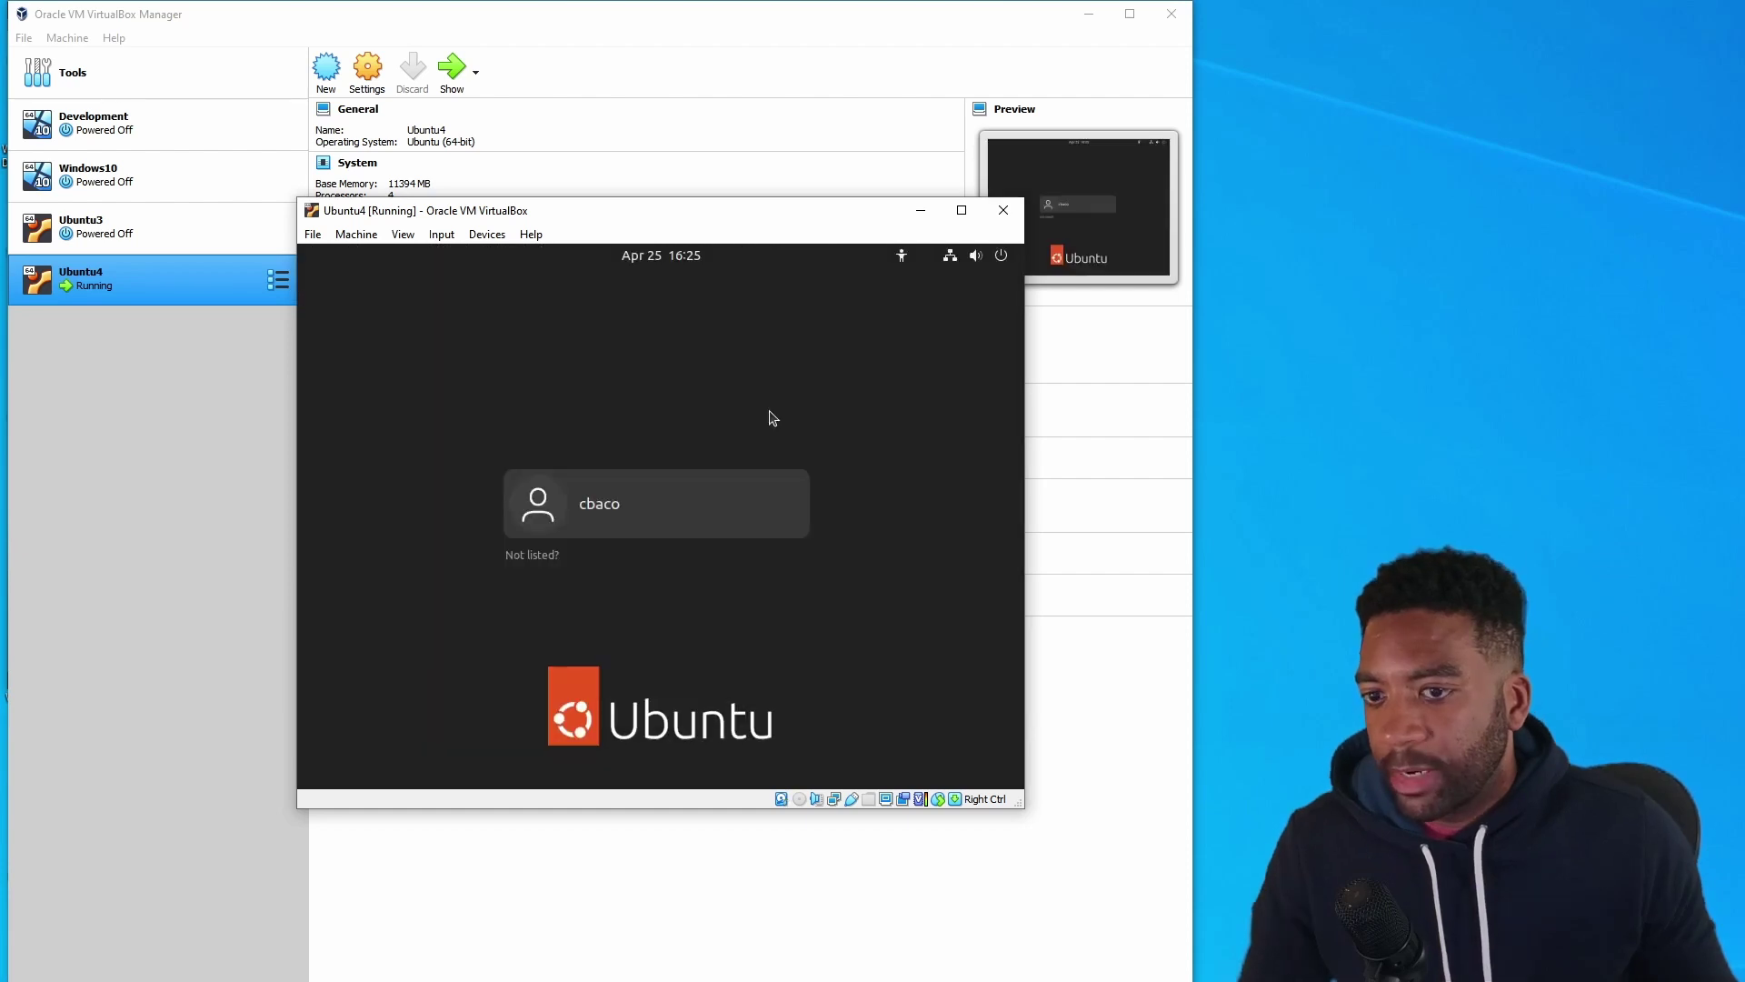
left_click(588, 506)
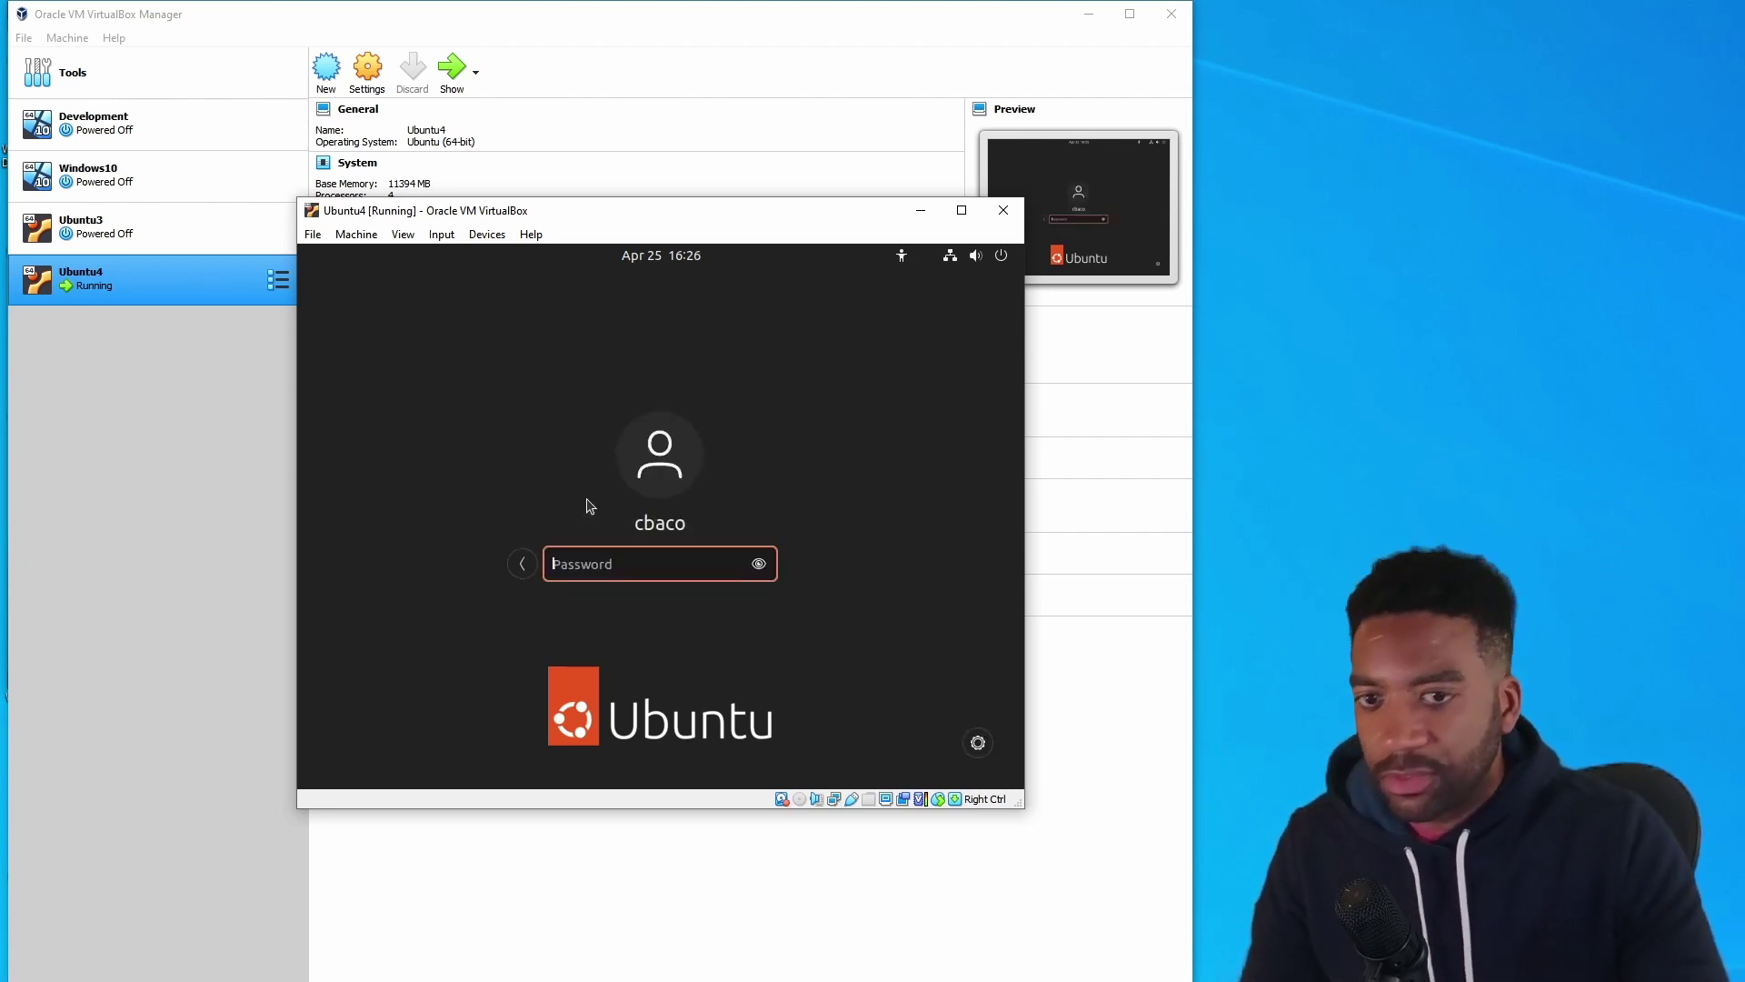
Log in to Ubuntu with the account password and enlarge the virtual machine window.
key("Return")
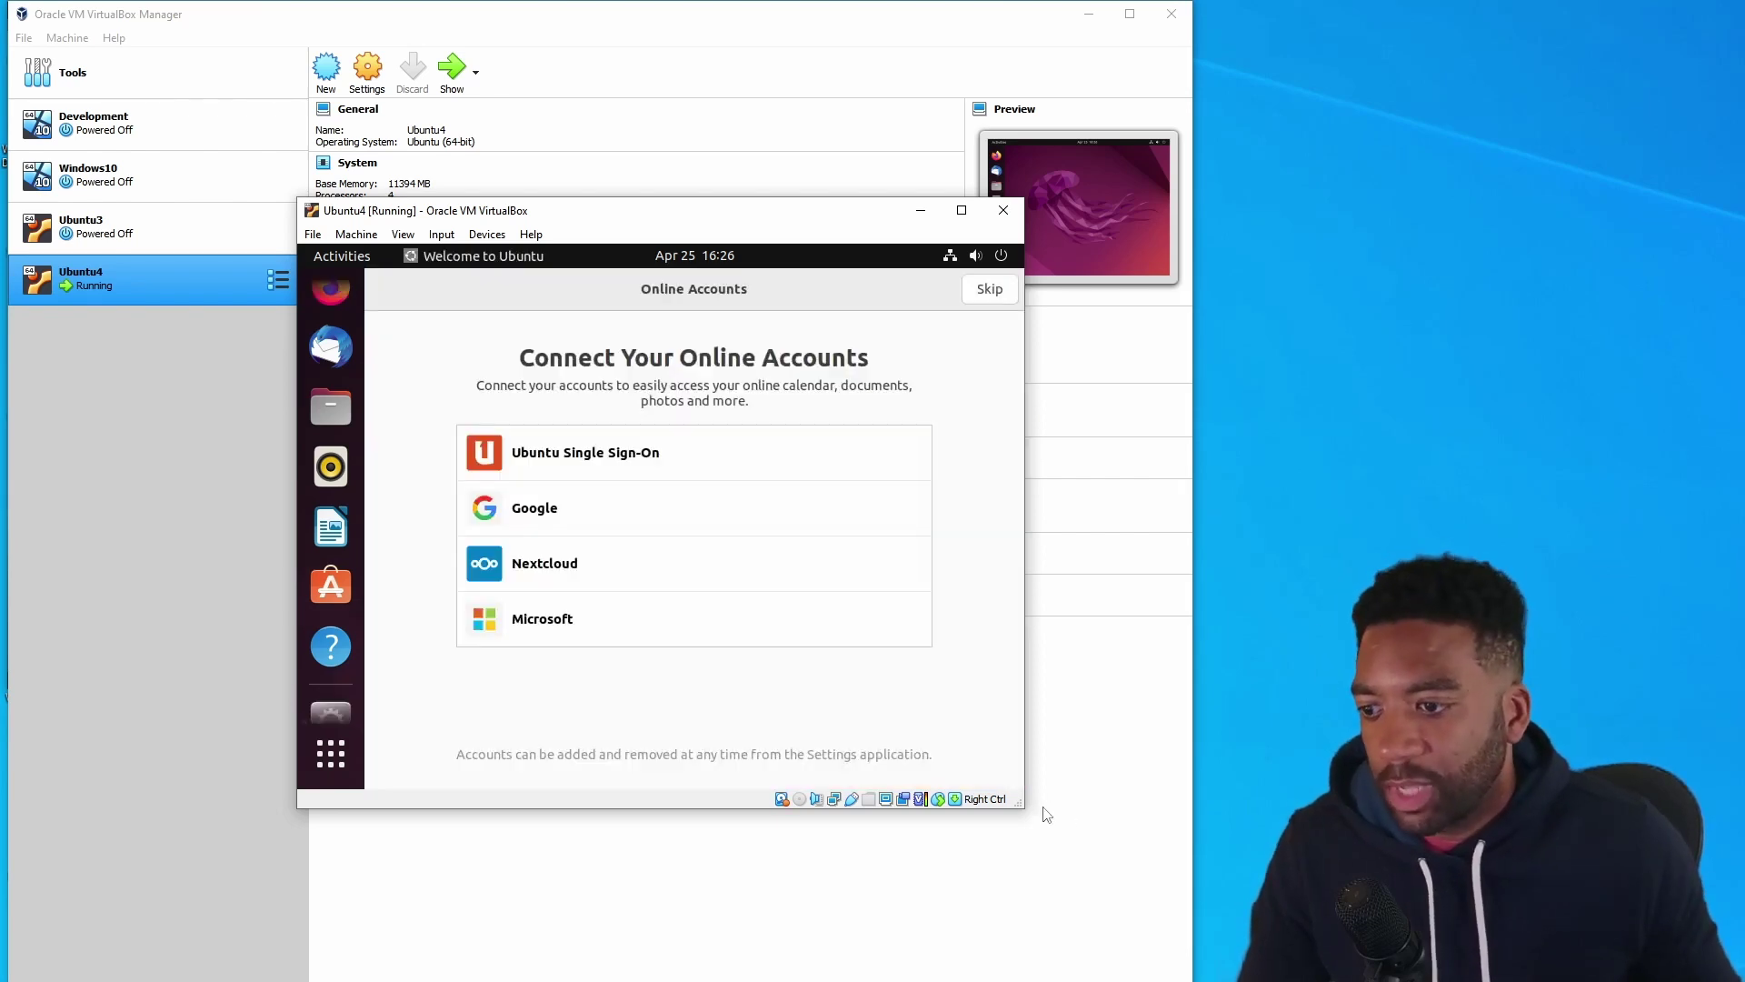
left_click_drag(1021, 804, 1087, 841)
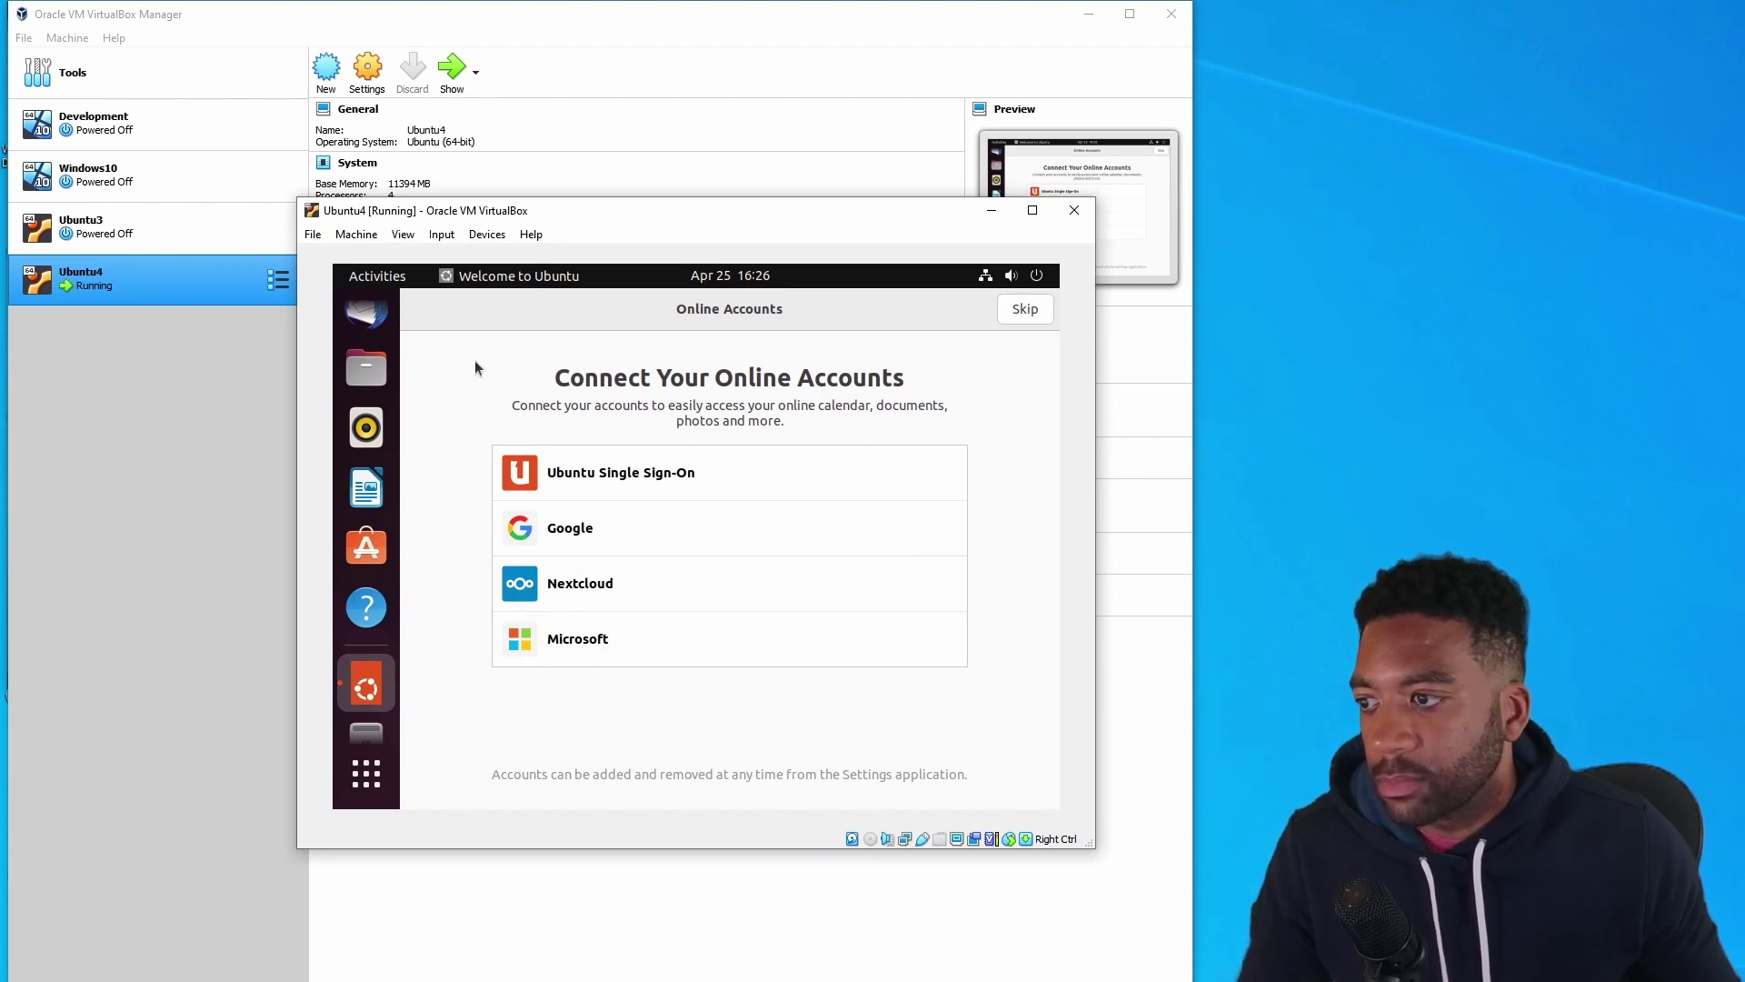
Skip connecting online accounts and complete the Ubuntu welcome setup with Location Services left off.
left_click(1037, 316)
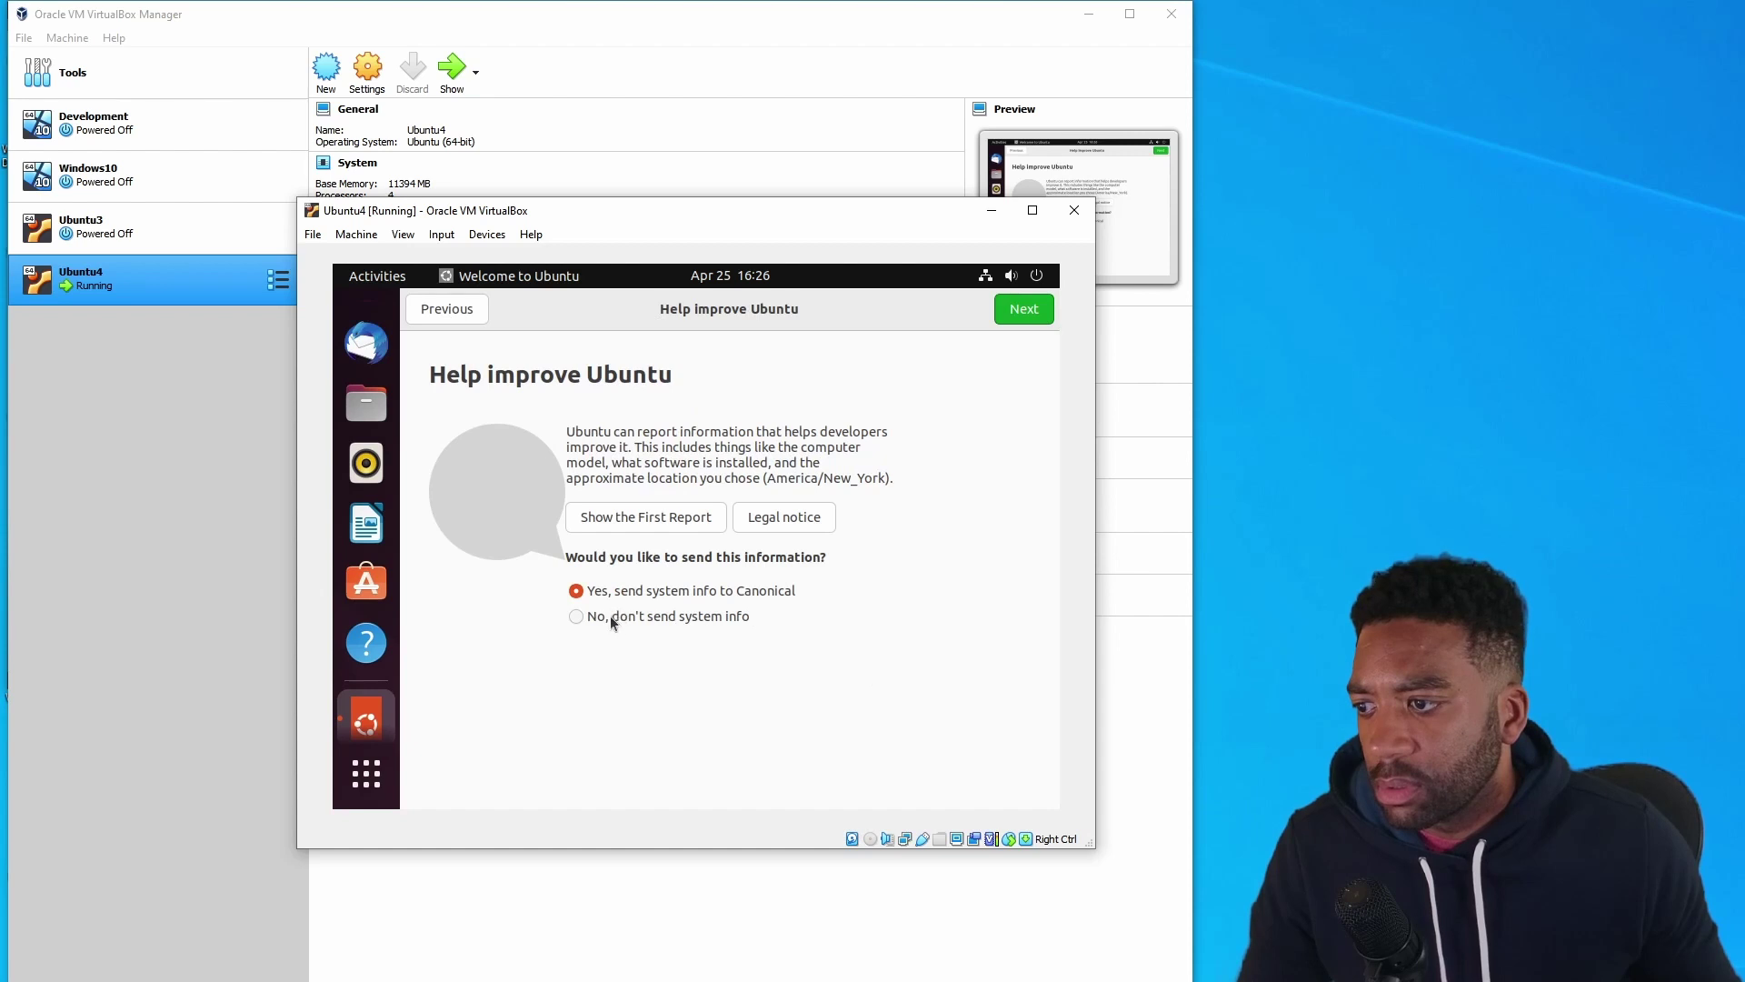
left_click(1022, 310)
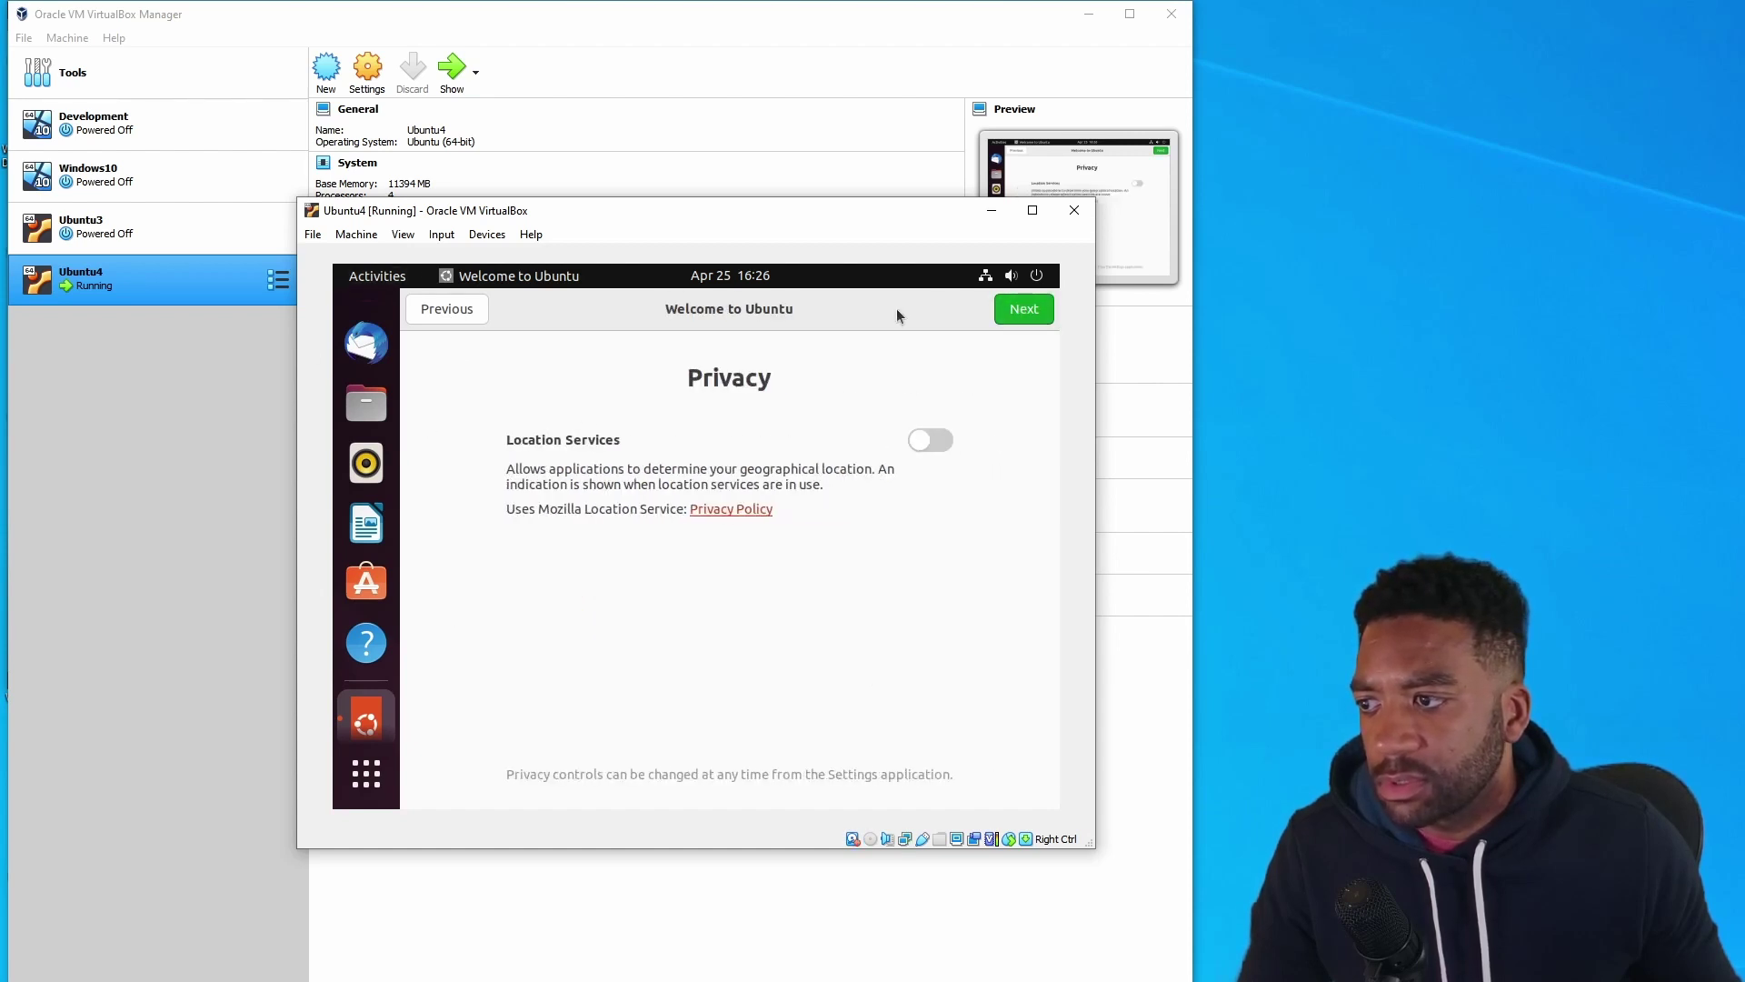
left_click(1022, 311)
scroll(889, 488, "down", 2)
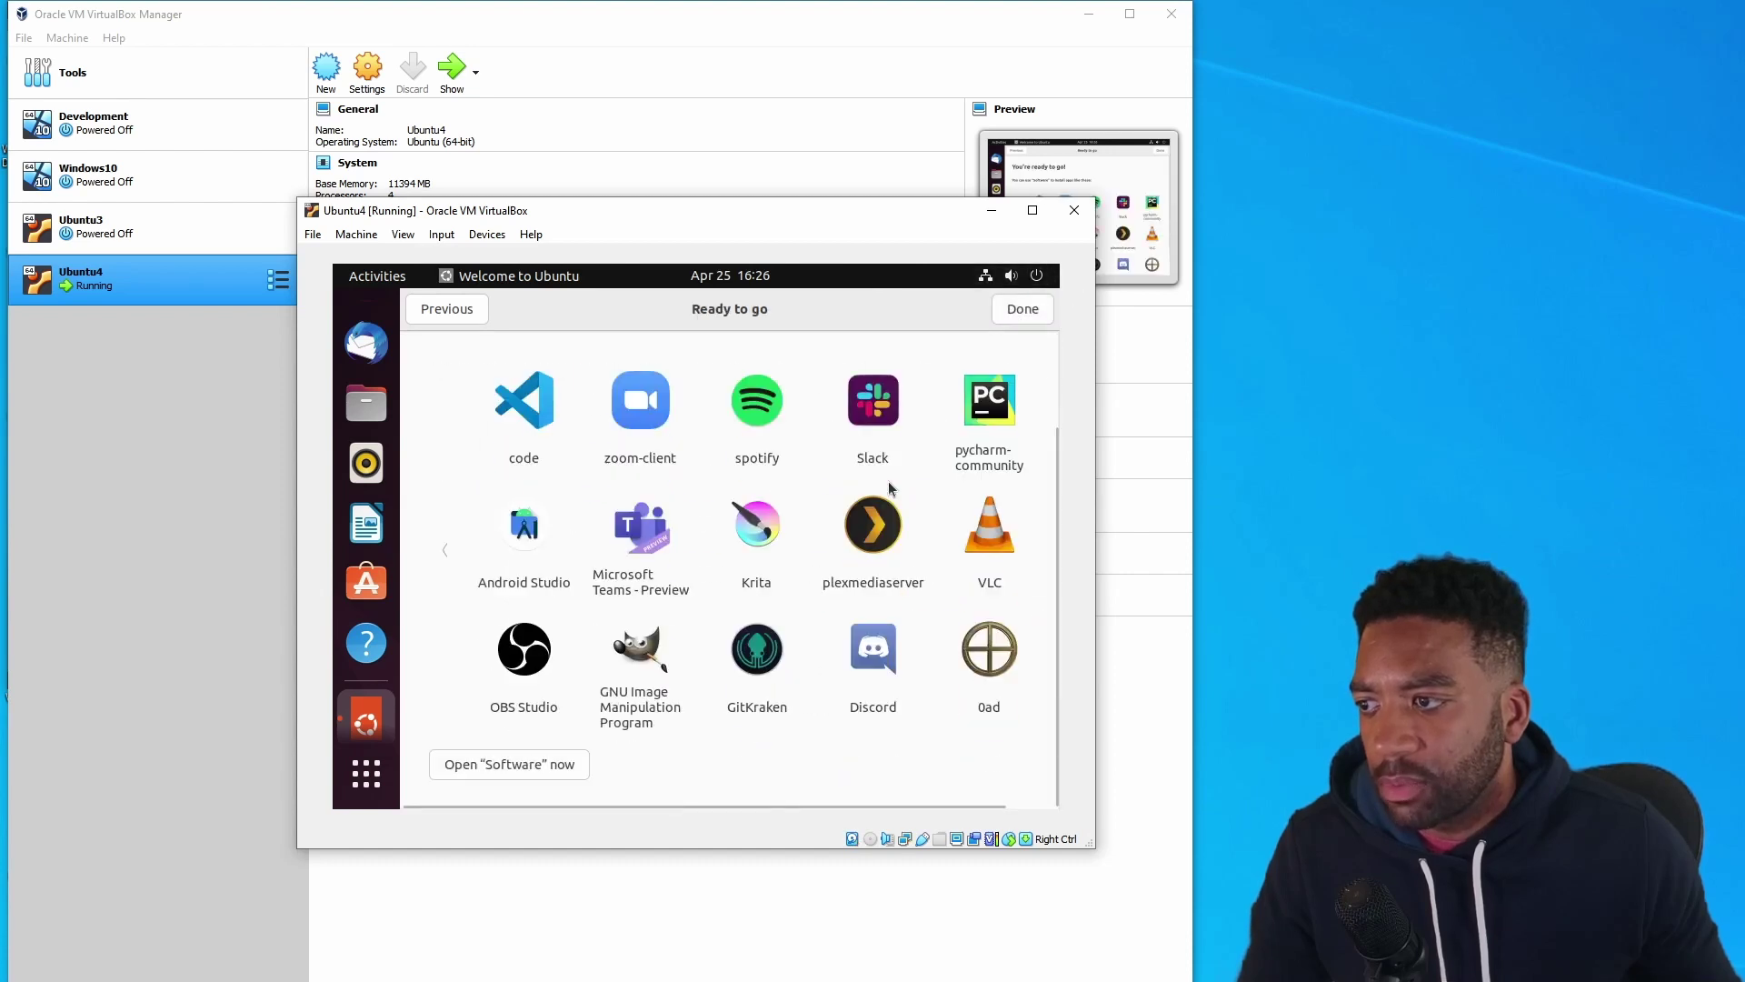
scroll(889, 488, "up", 2)
scroll(889, 488, "down", 2)
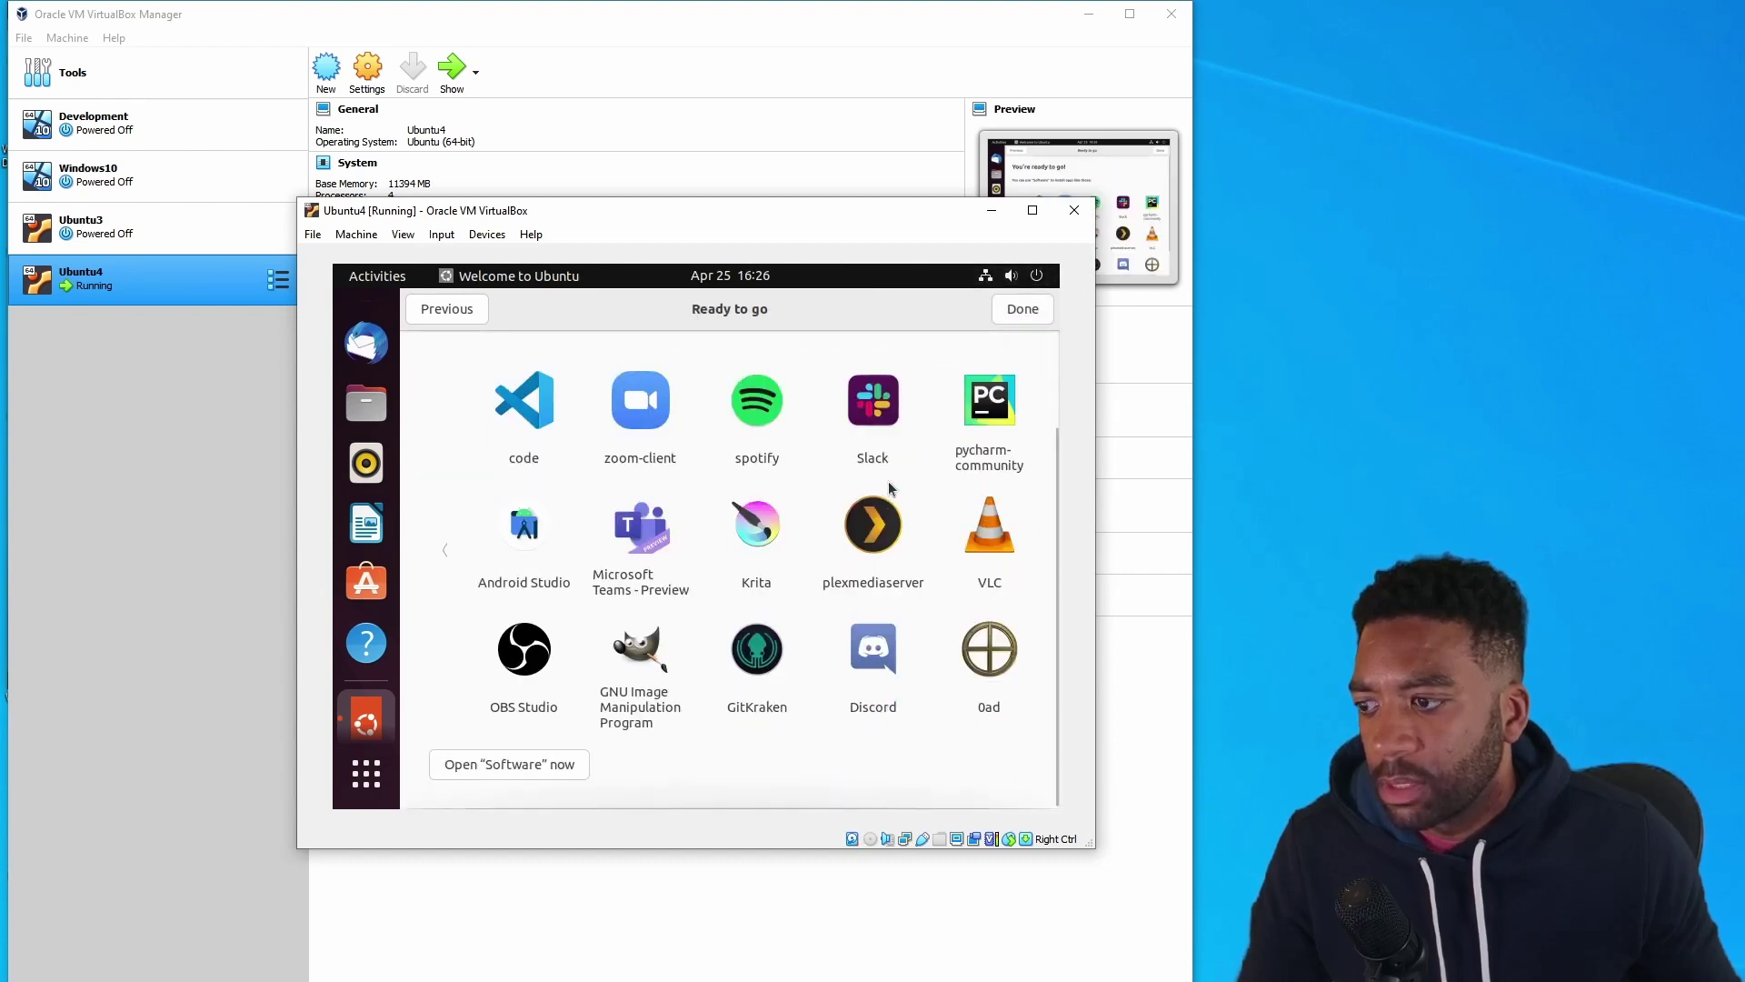
scroll(891, 482, "up", 2)
left_click(1023, 309)
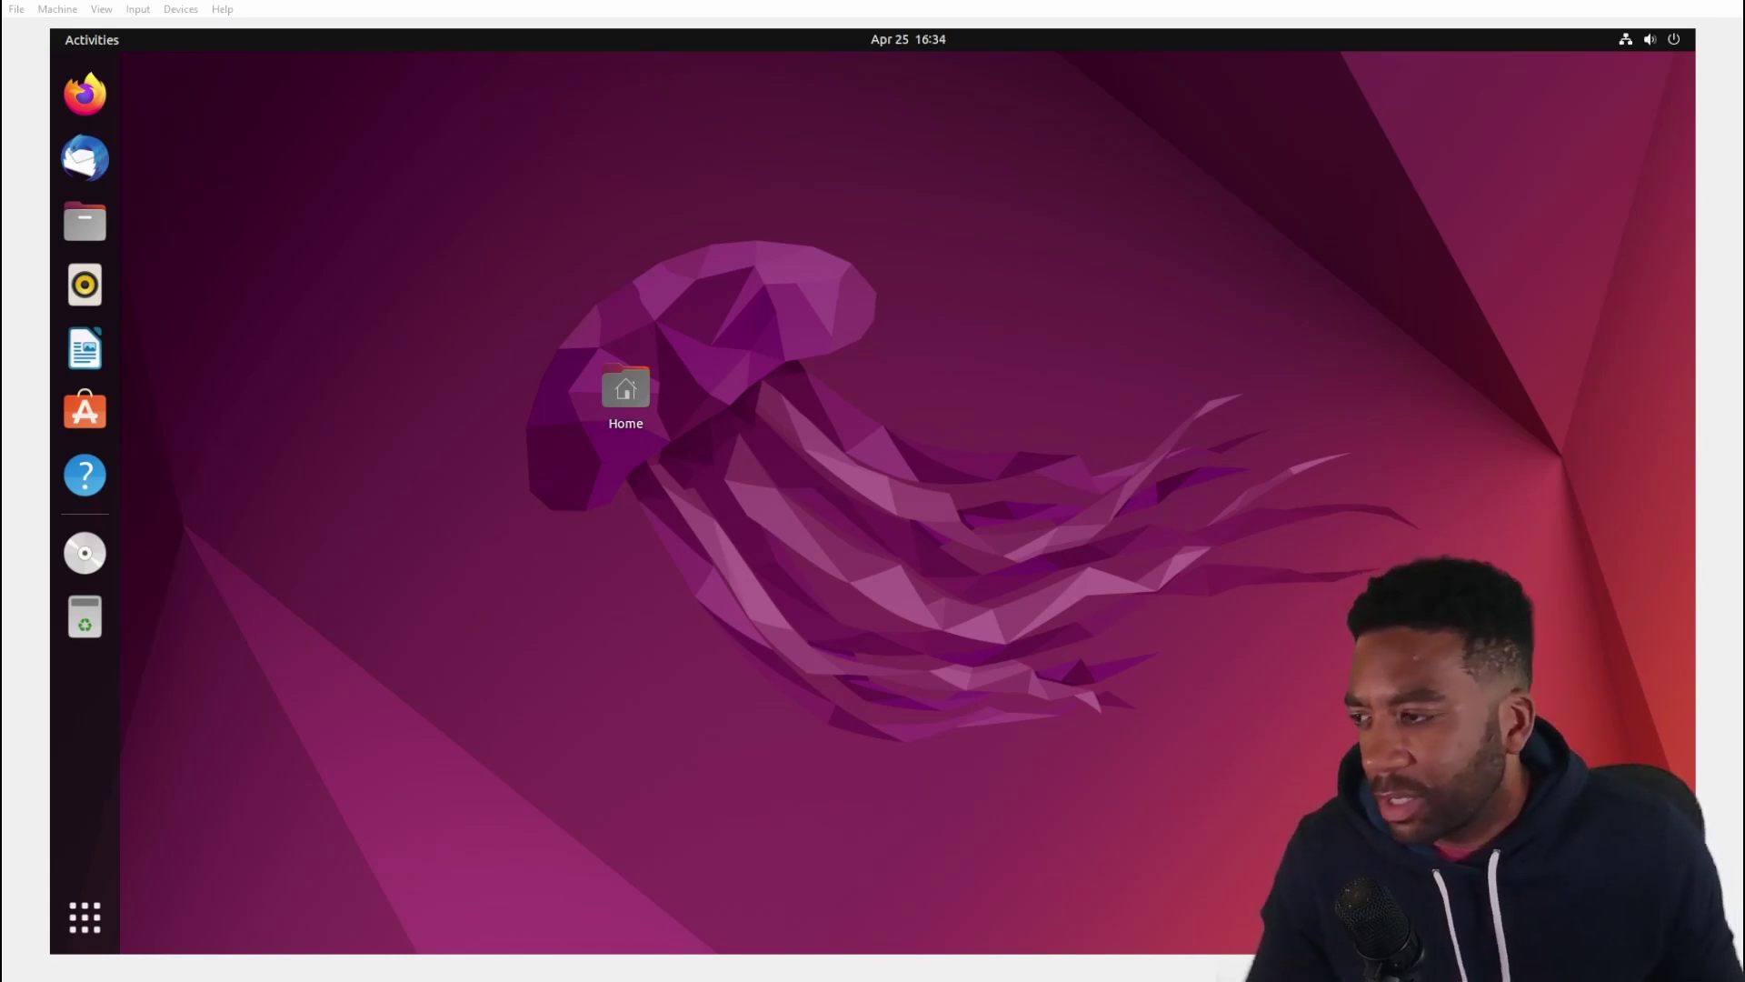
Open Ubuntu Software and browse to the Development category.
left_click(298, 173)
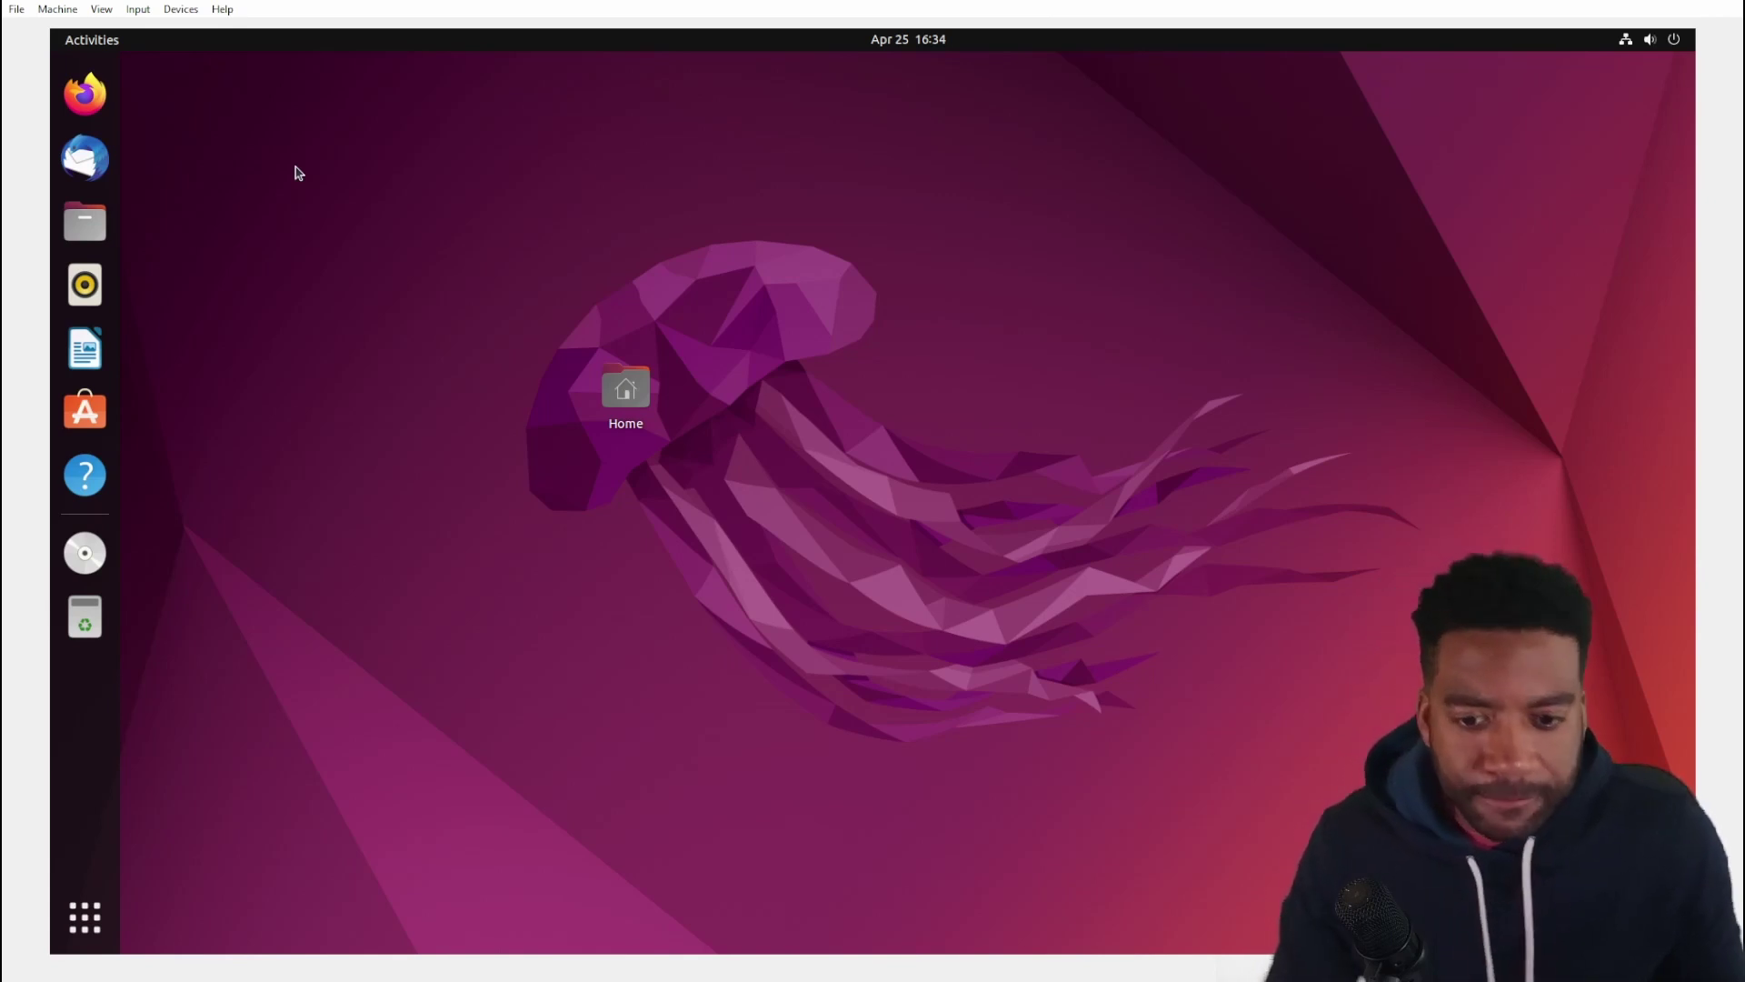
left_click(90, 406)
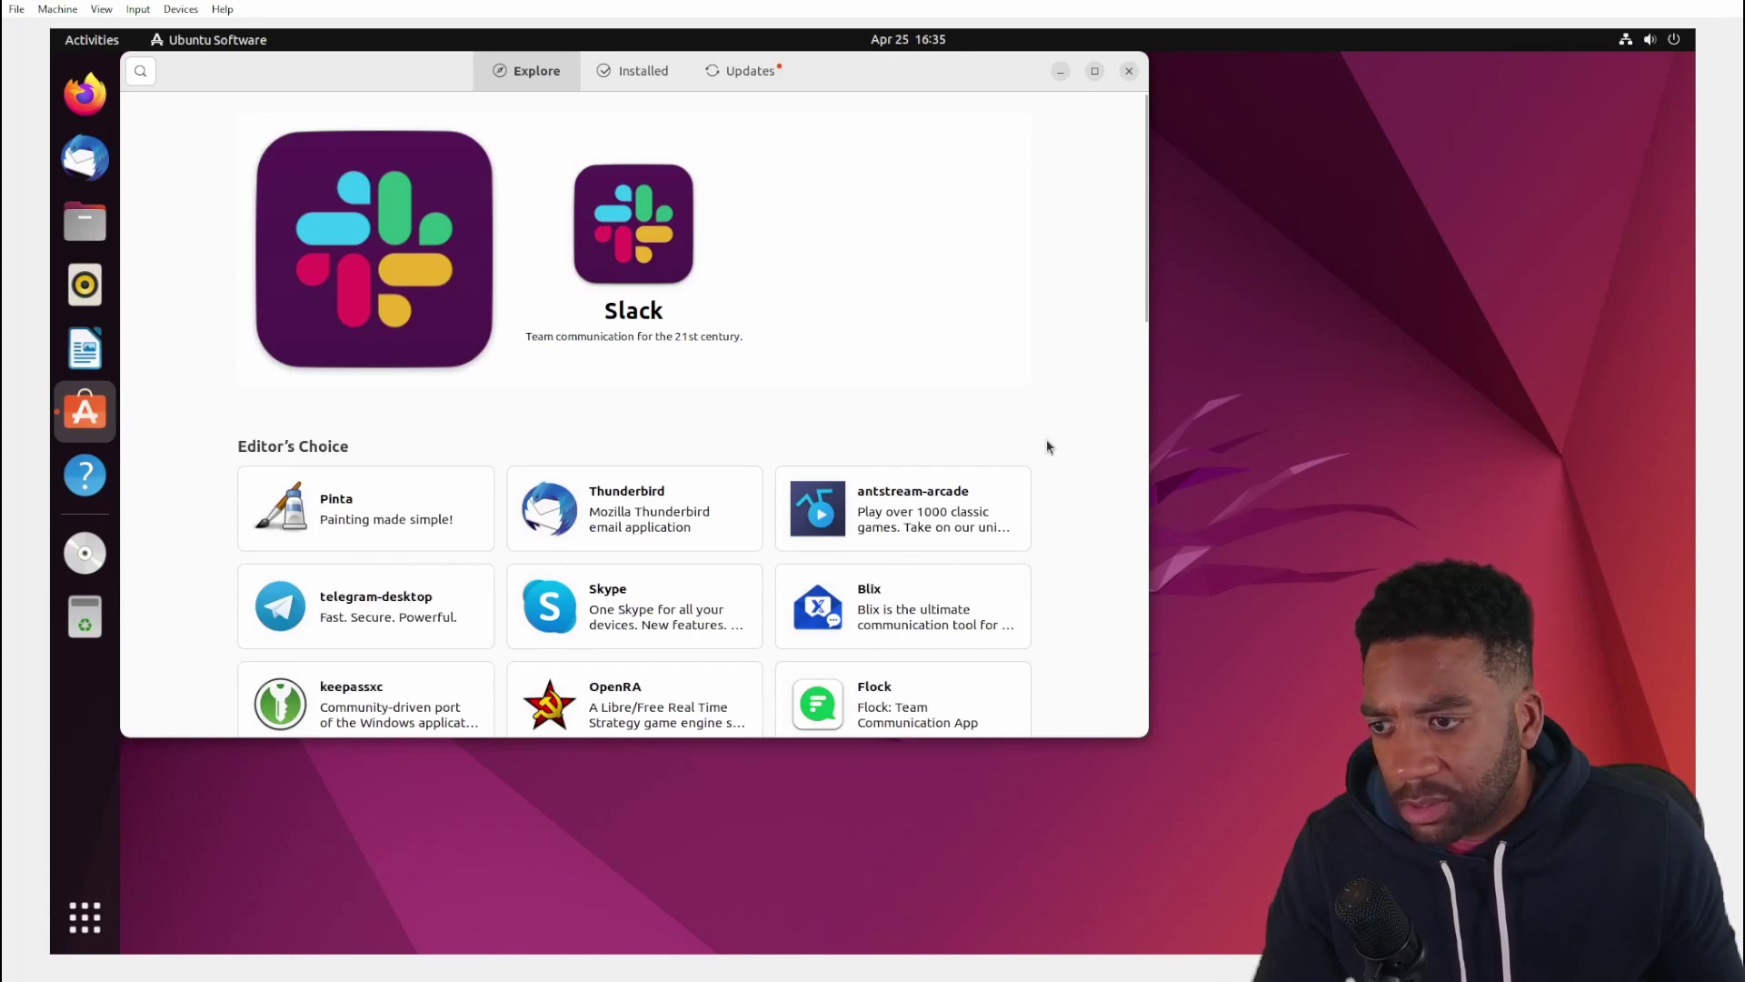
scroll(1052, 446, "down", 1)
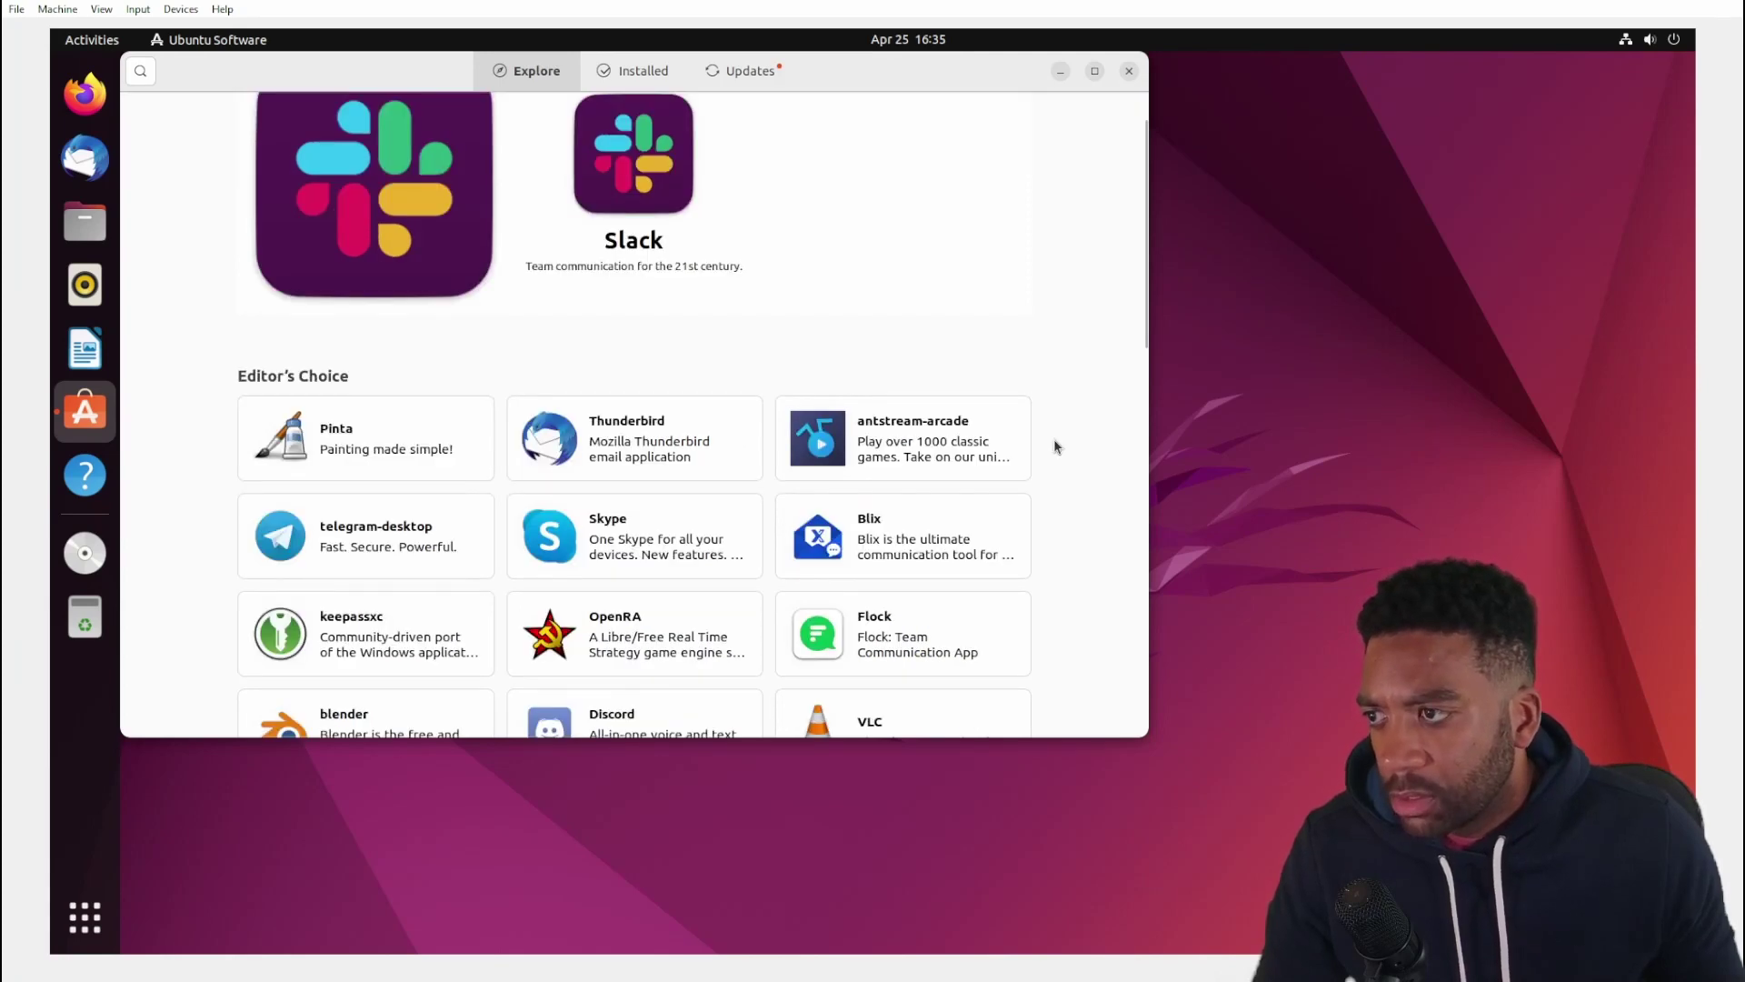
scroll(1054, 441, "down", 2)
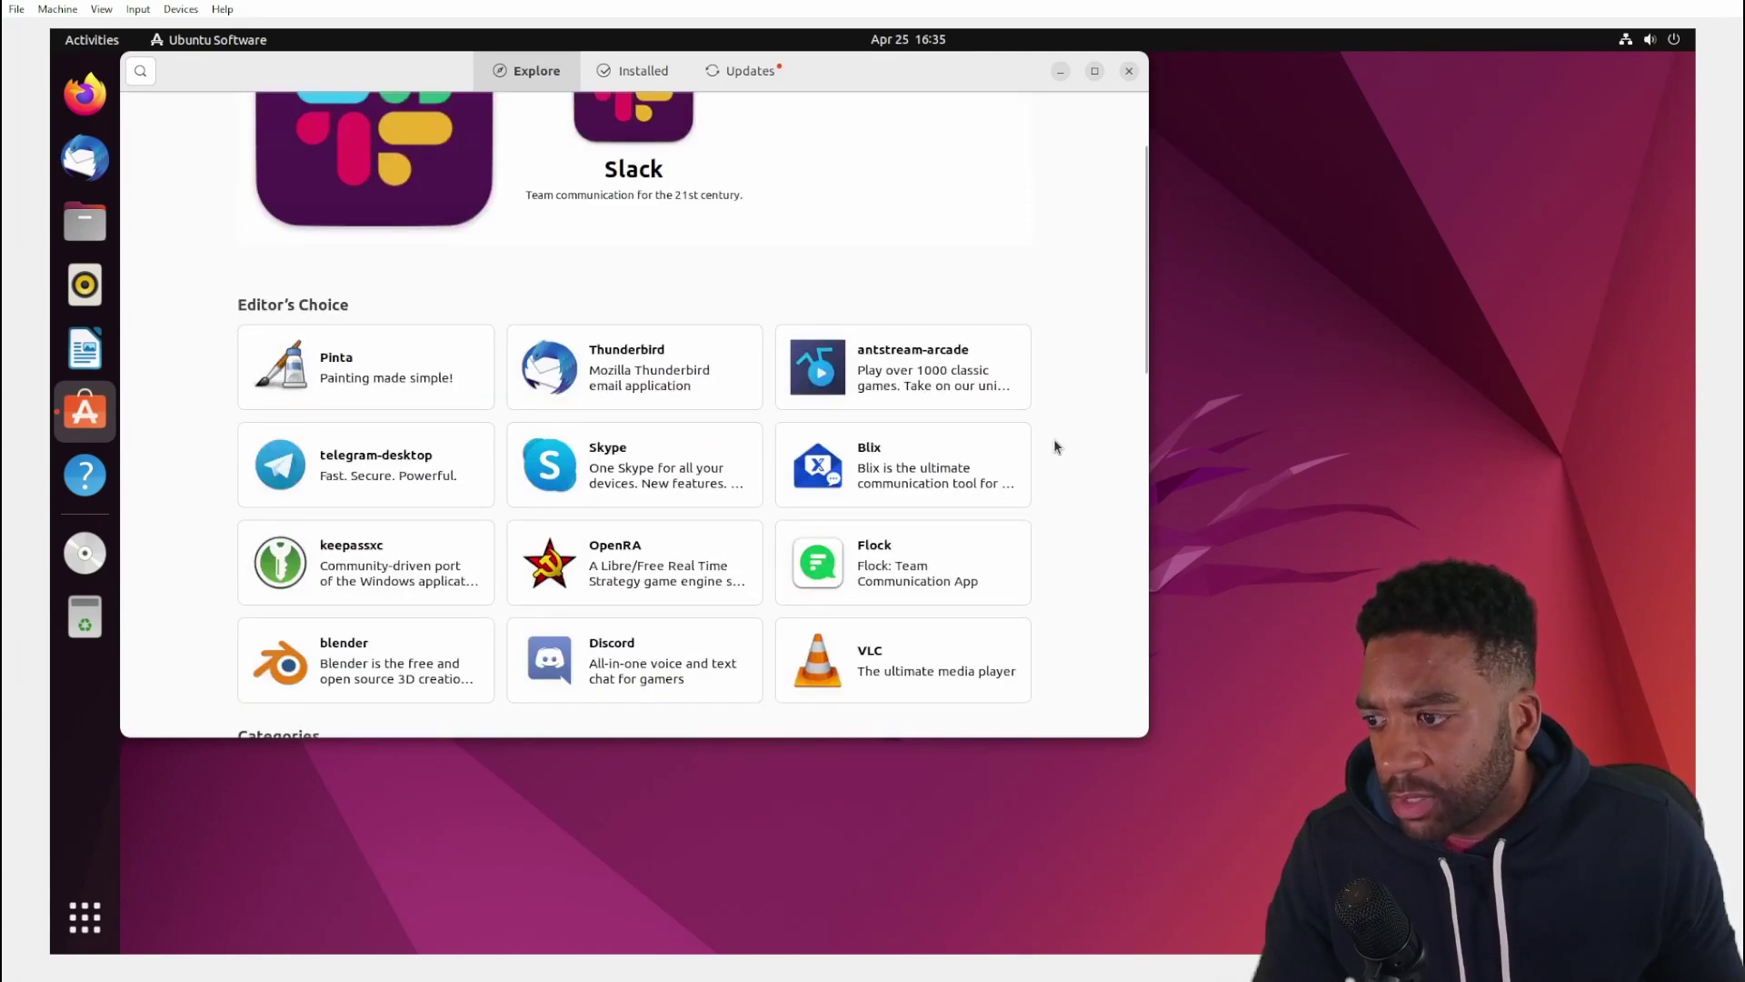
scroll(1055, 442, "down", 3)
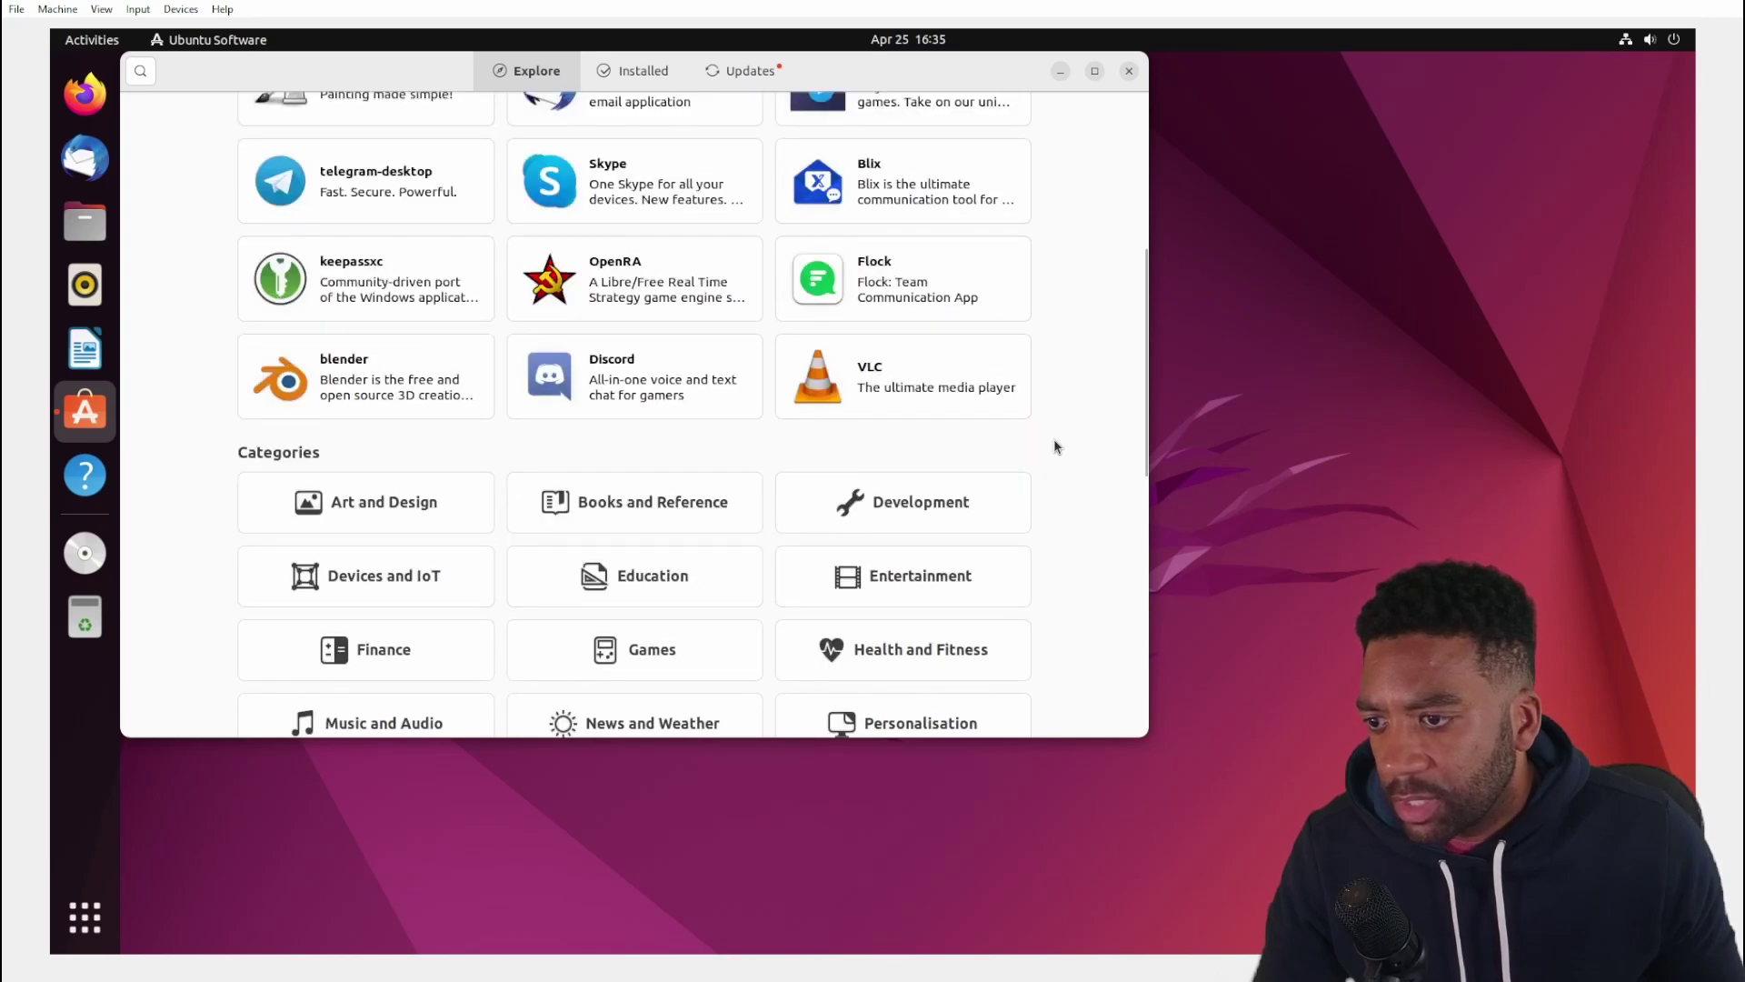
scroll(1054, 438, "down", 1)
left_click(943, 437)
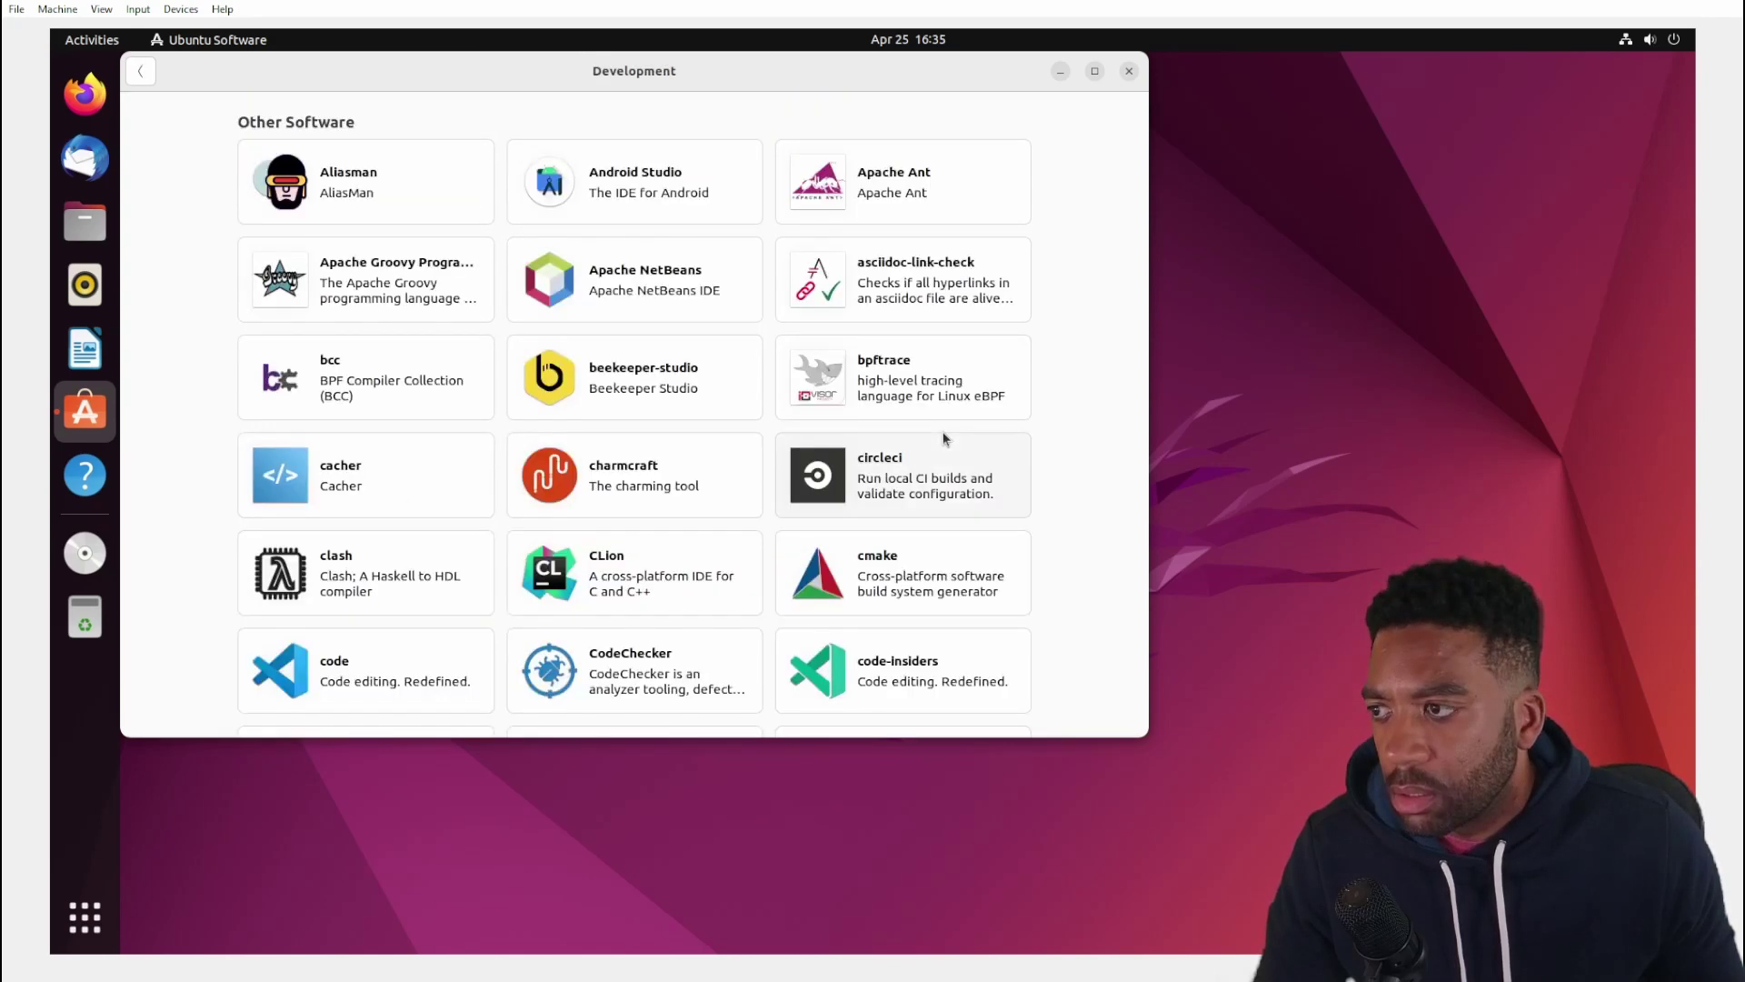
Install the Visual Studio Code package "code" from the Development category and close the software store.
scroll(1090, 383, "down", 3)
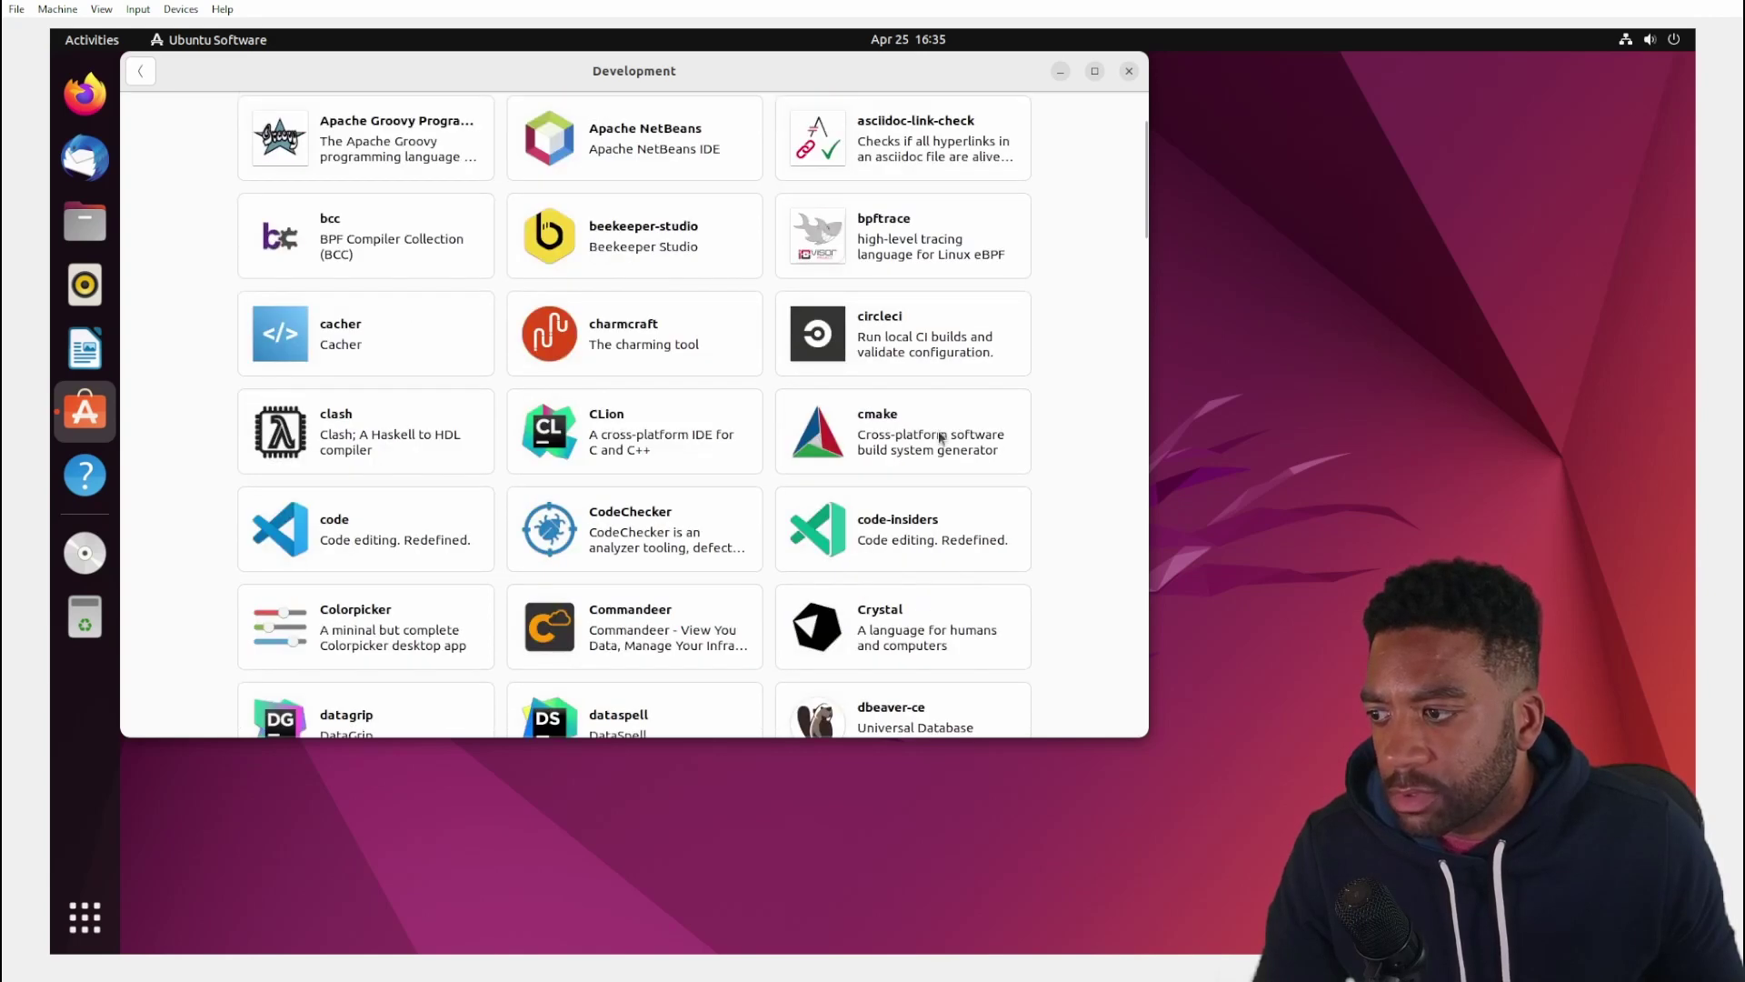
left_click(345, 521)
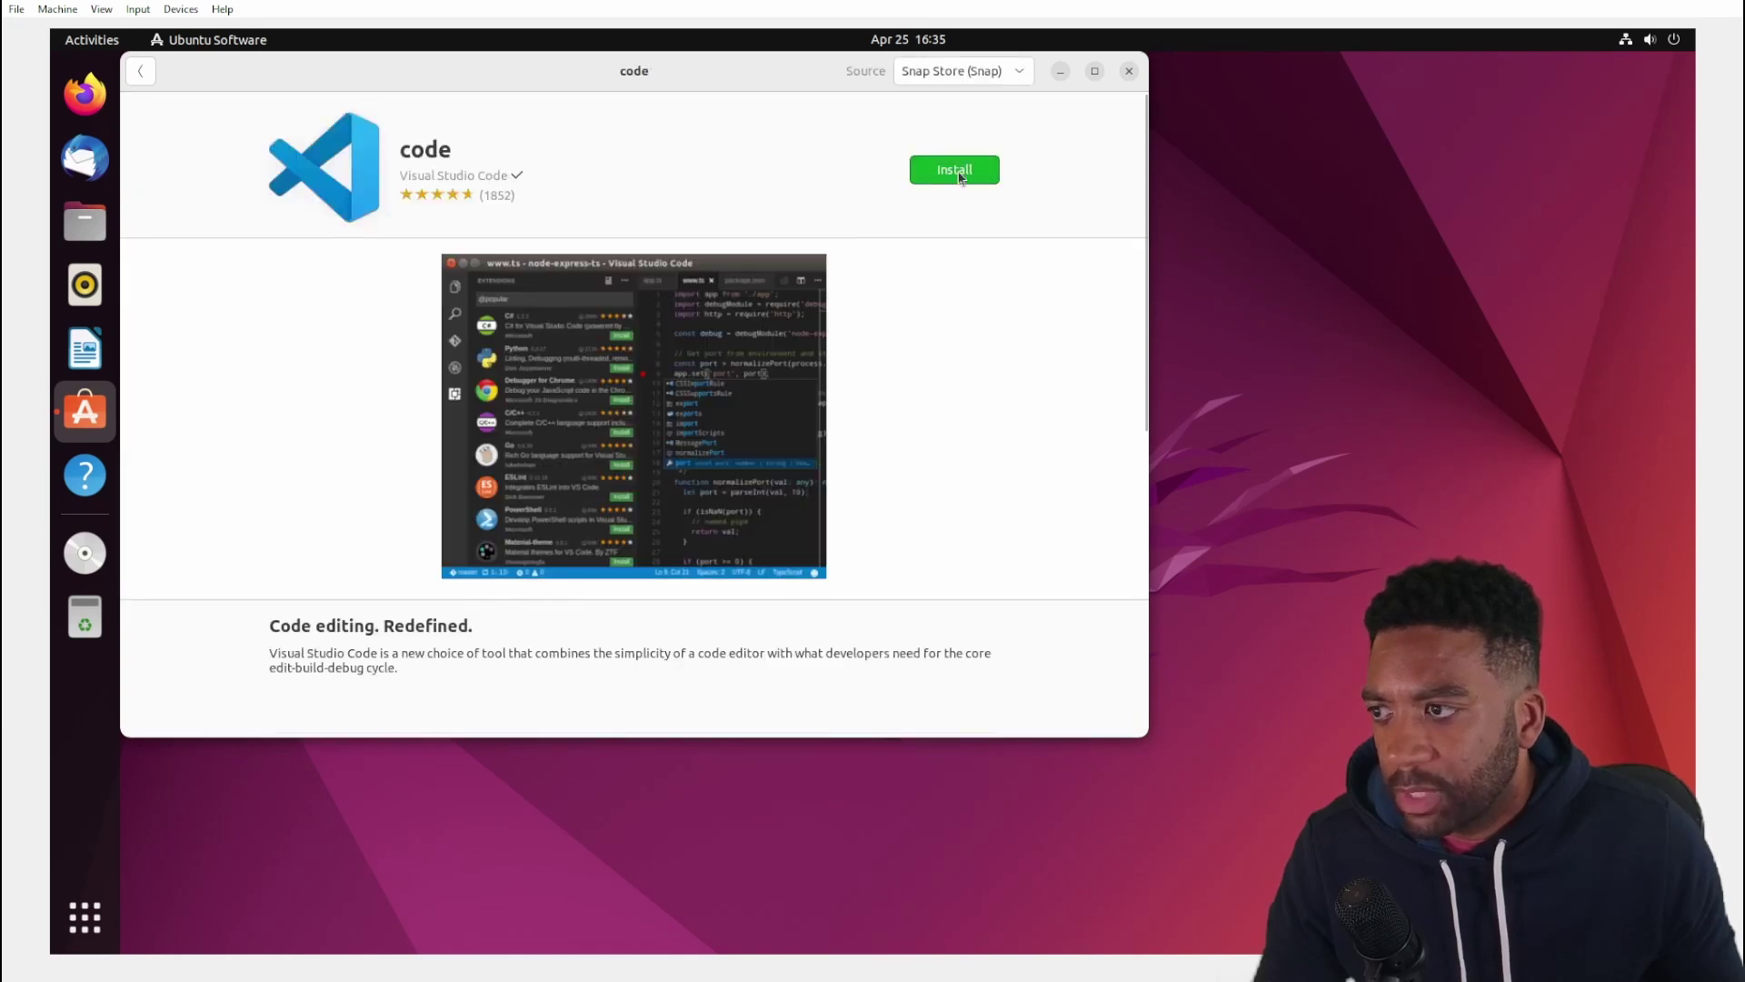
left_click(959, 176)
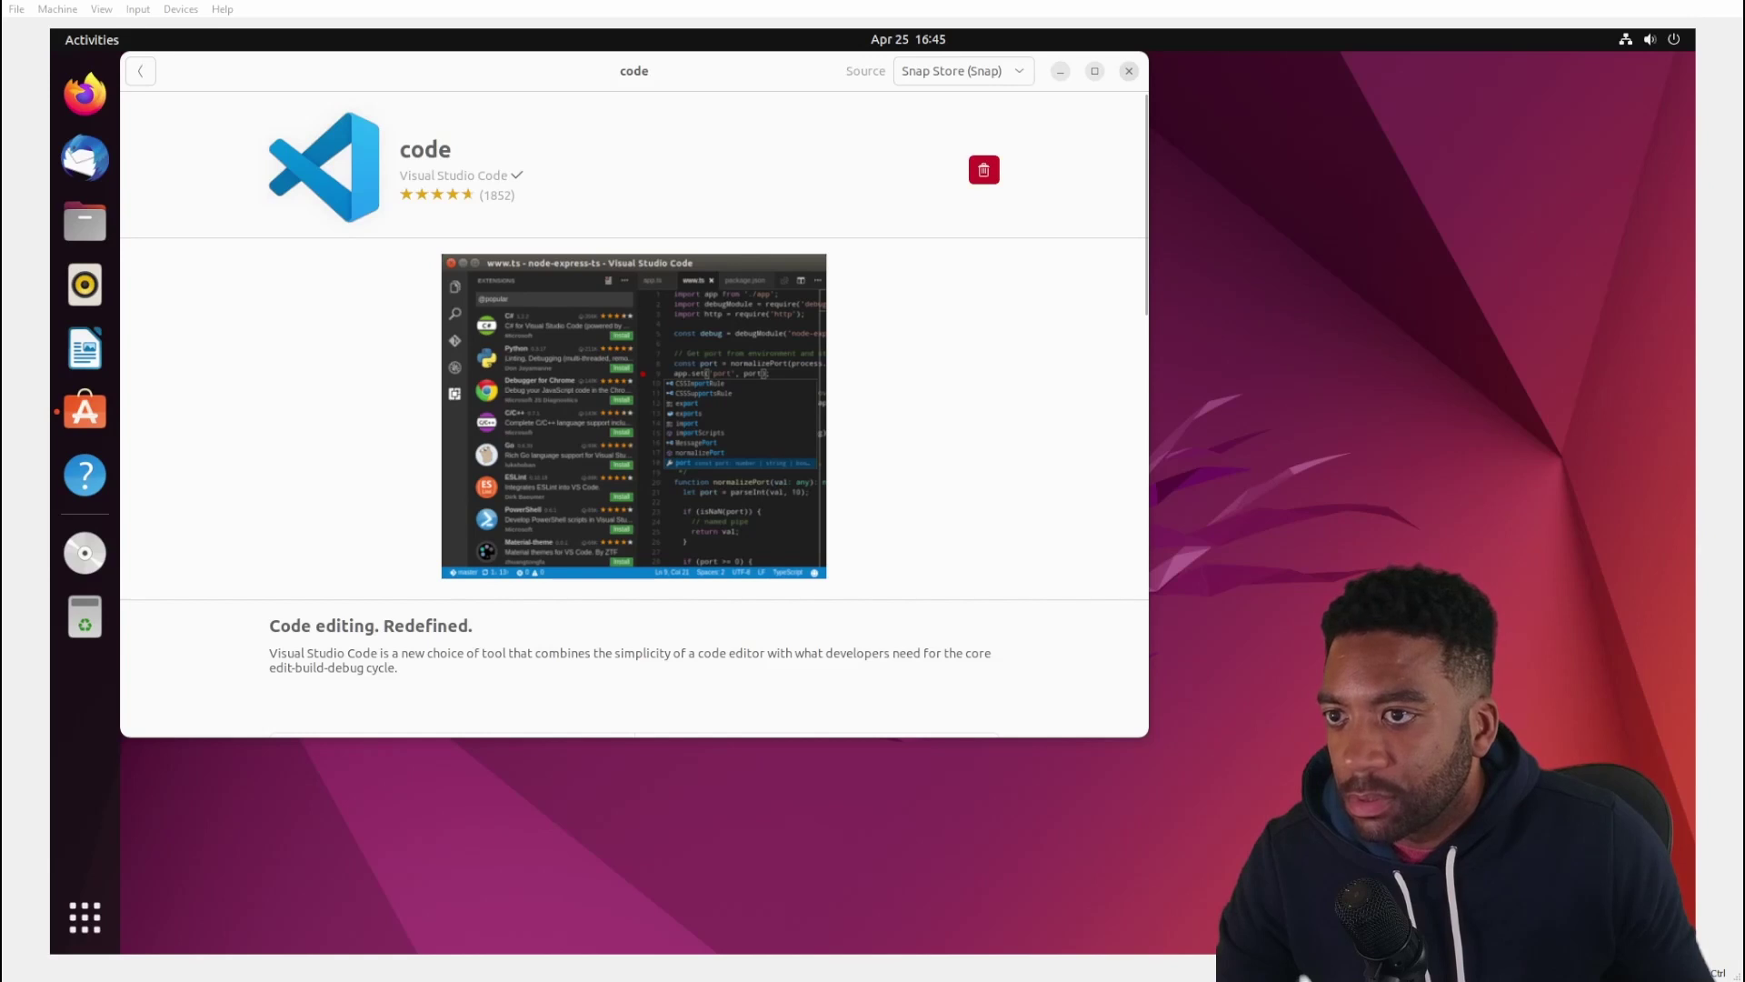
left_click(1129, 71)
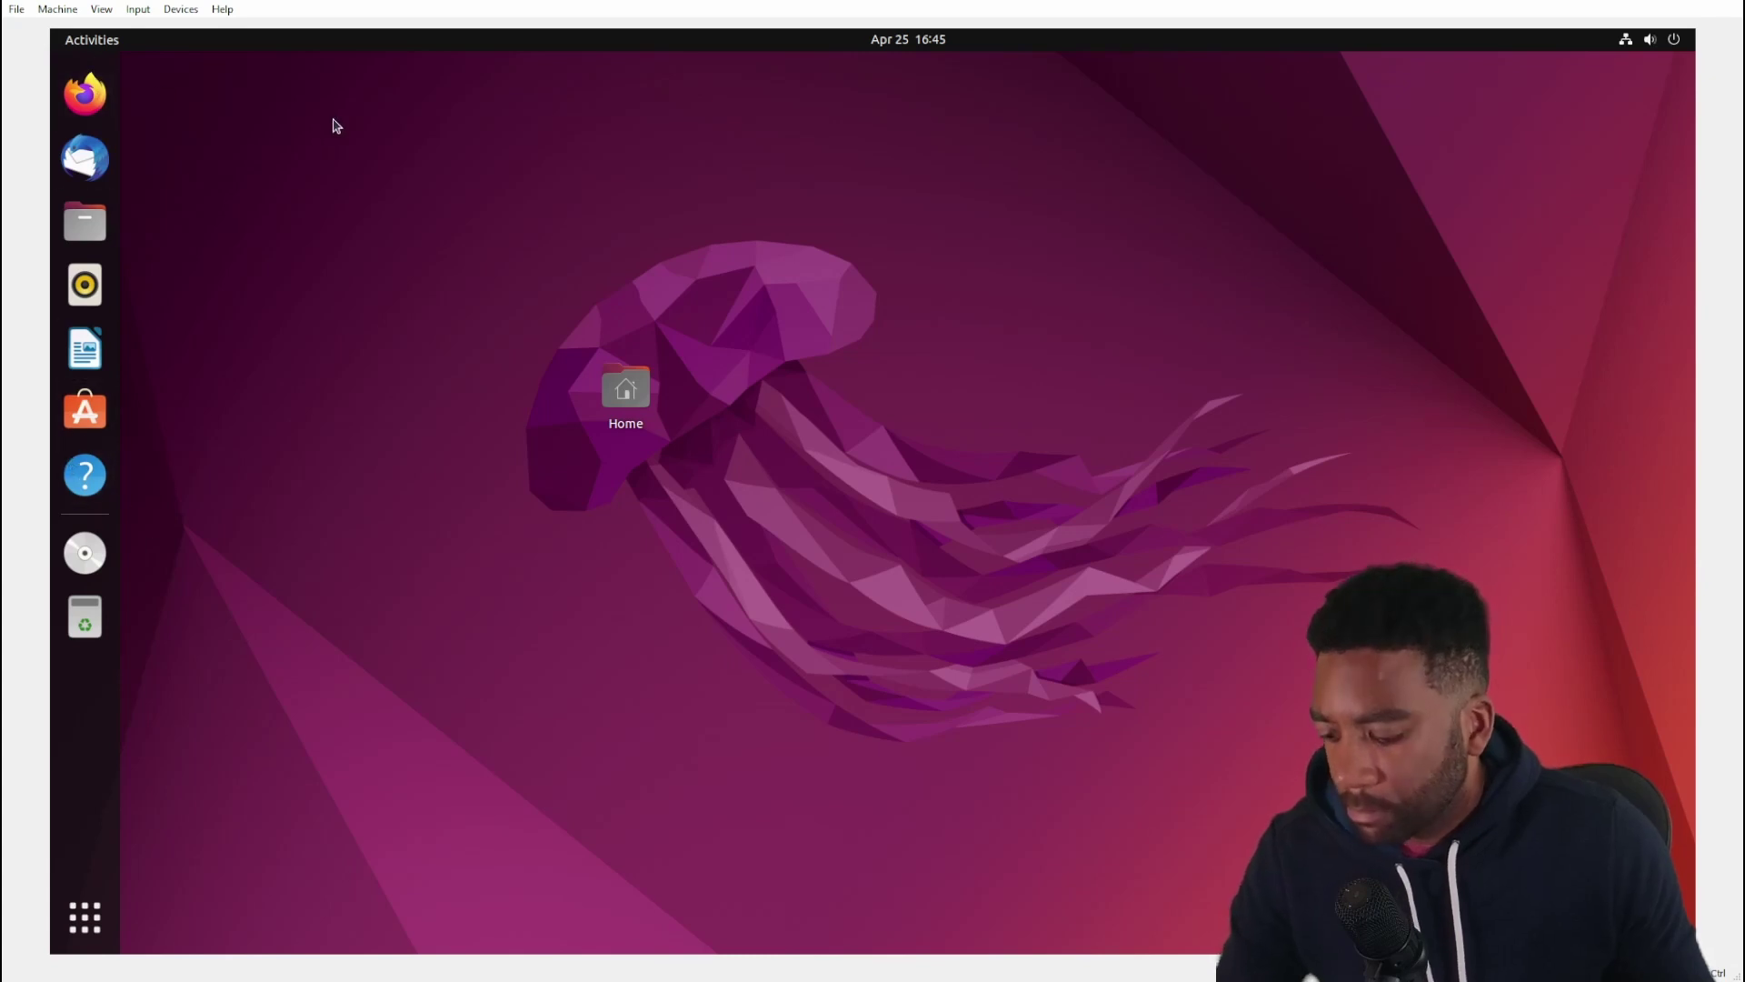
Search the installed applications for "code", launch Visual Studio Code, and move its window nearer the desktop's upper-left area.
key("super")
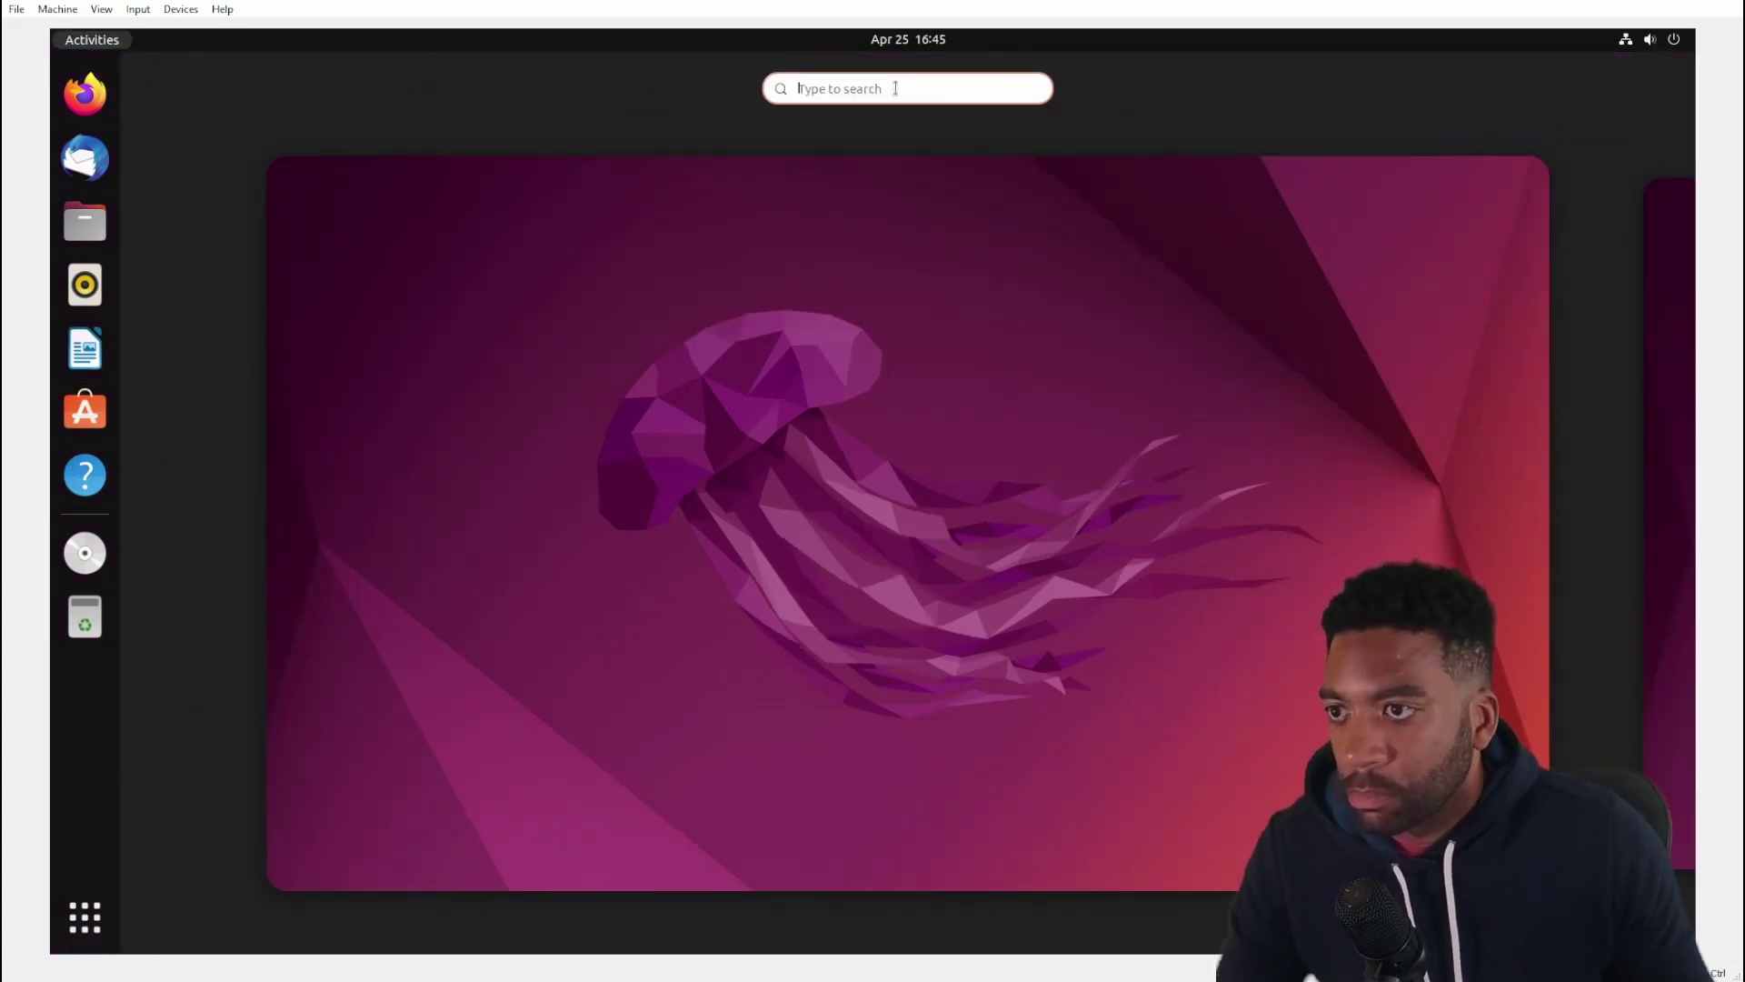
type("code")
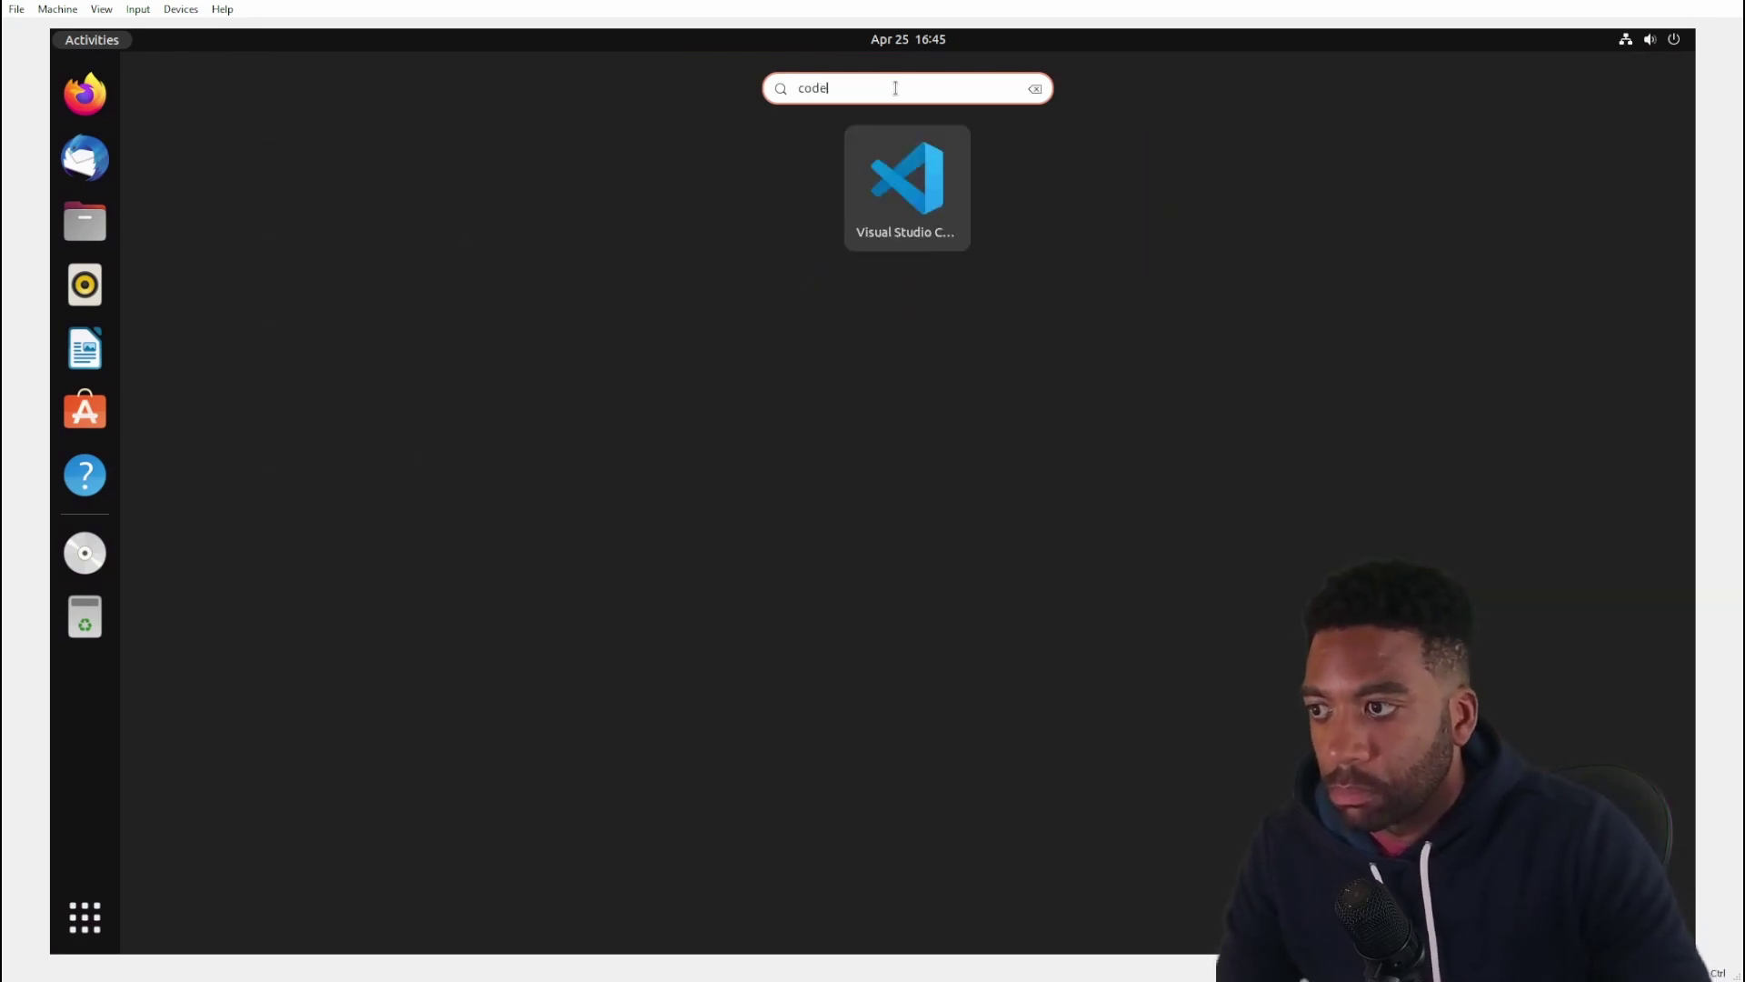
key("Return")
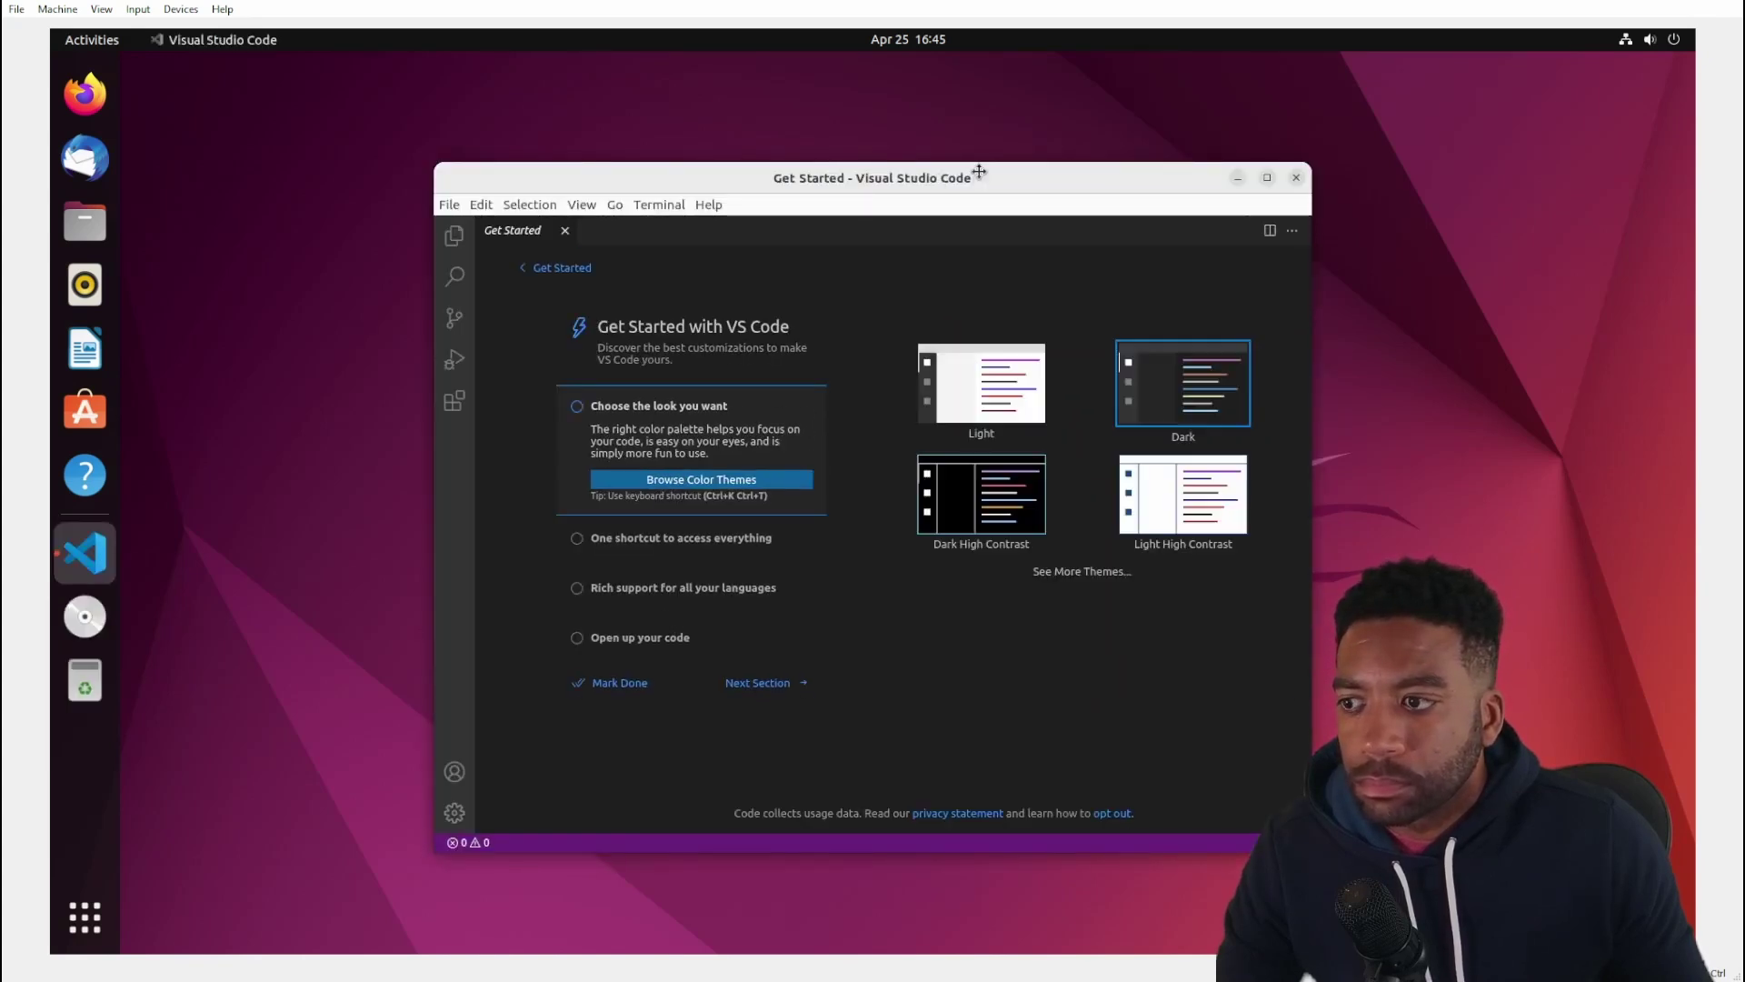
left_click_drag(973, 172, 803, 117)
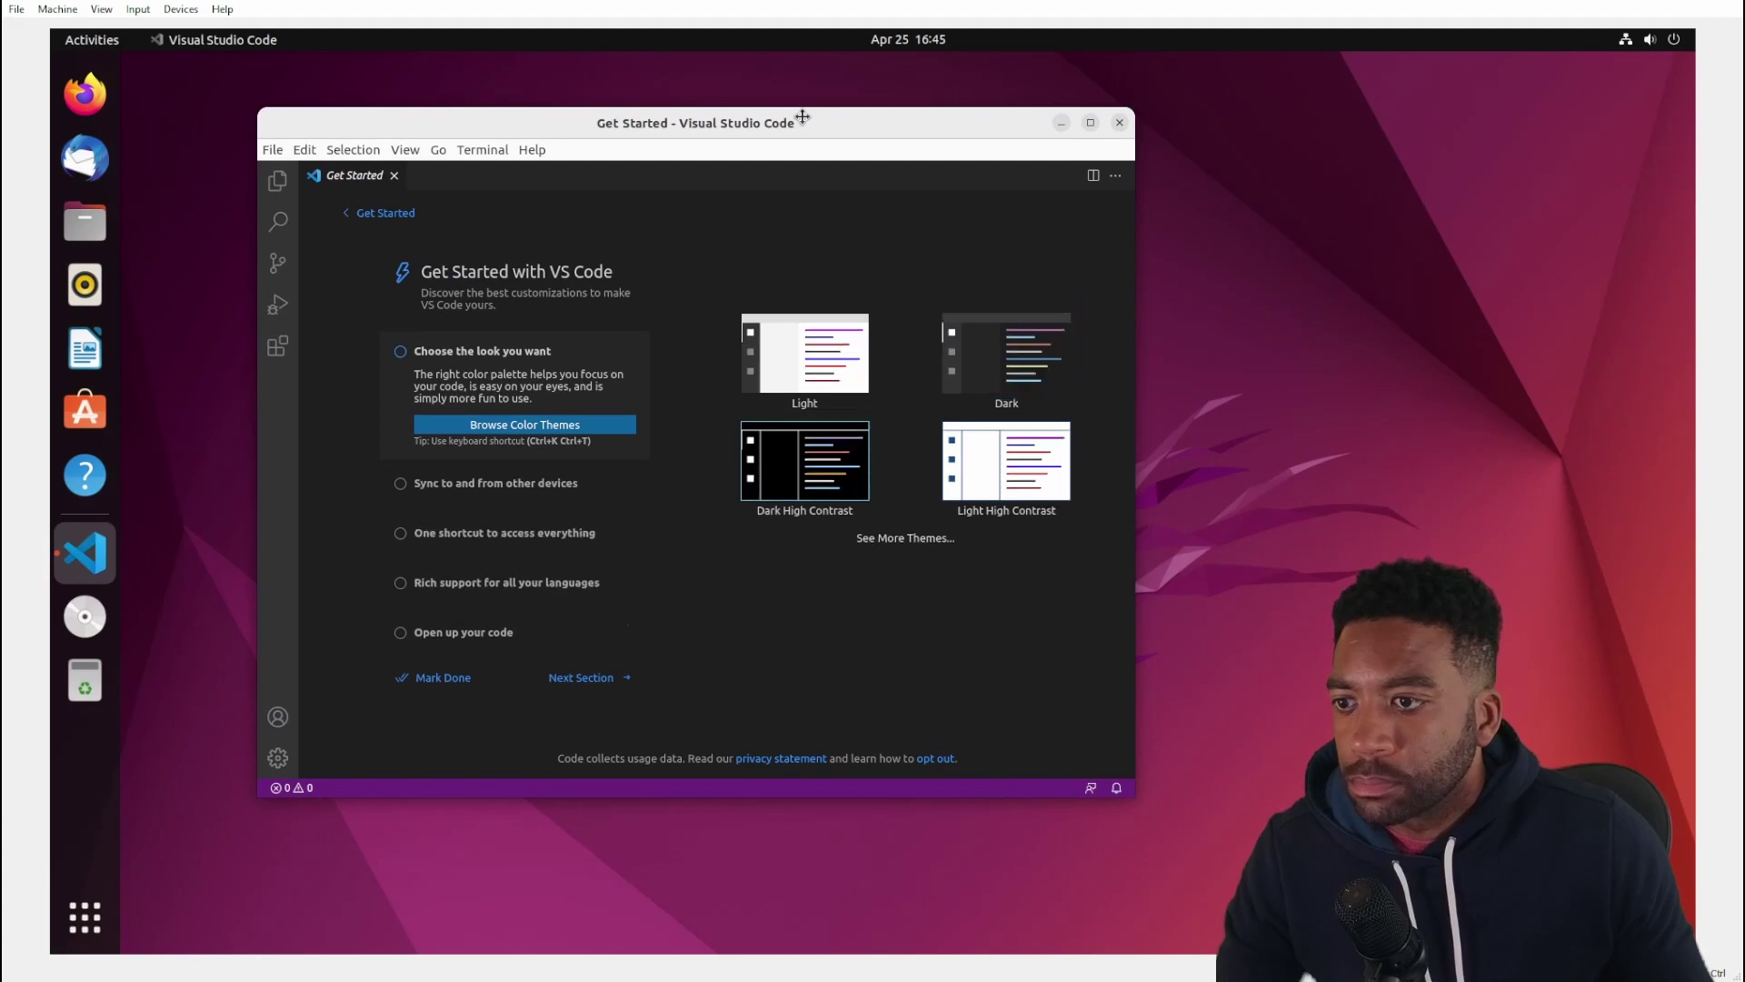
Choose the Dark color theme and mark the Get Started with VS Code walkthrough as done.
left_click(1015, 325)
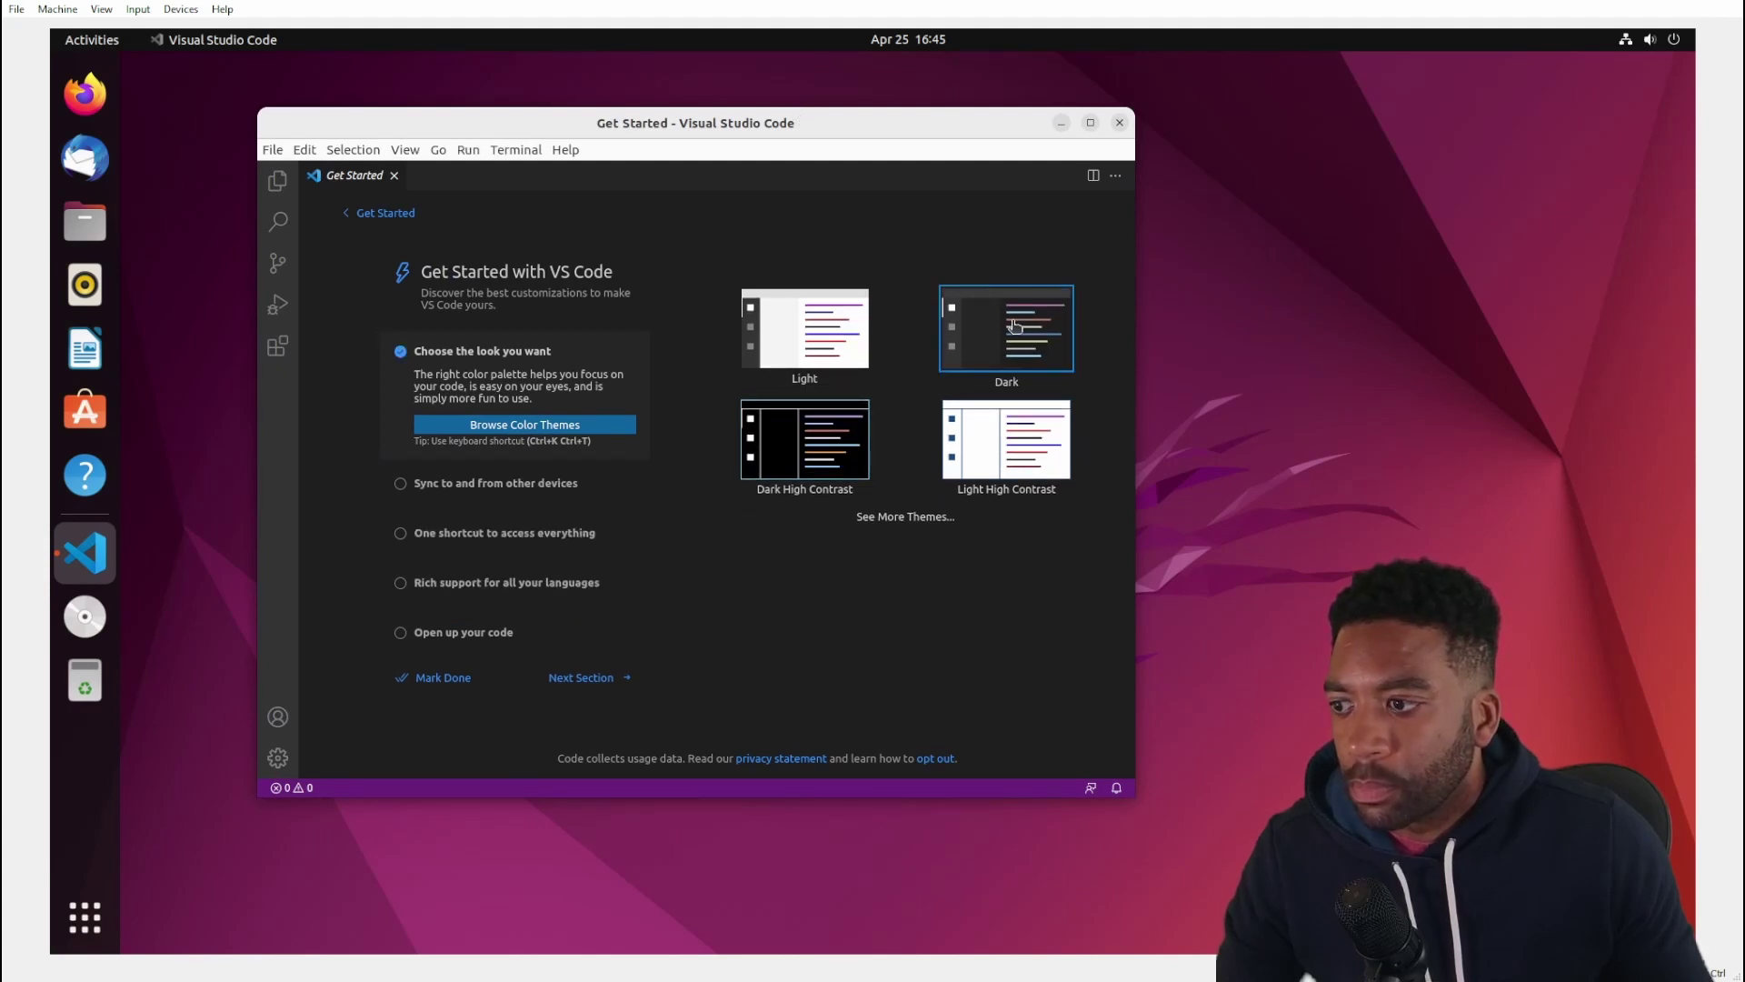
left_click(440, 679)
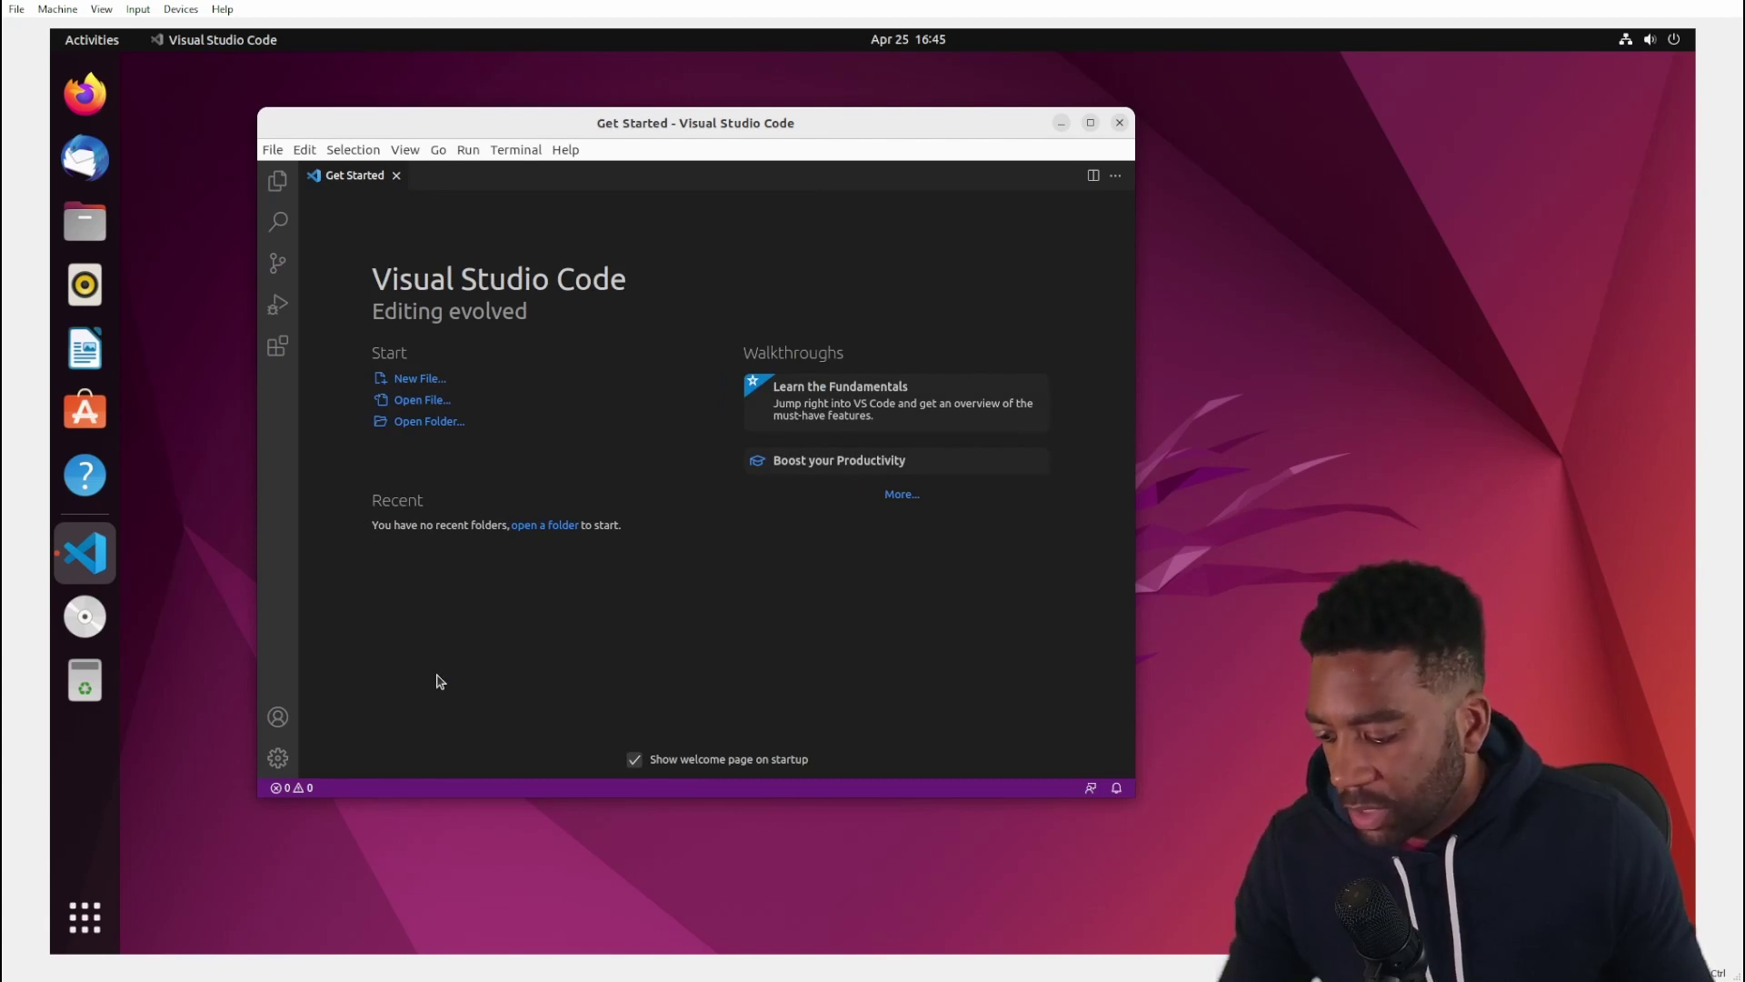
Open the integrated terminal in Visual Studio Code and enlarge the interface so its text is easy to read.
key("ctrl+grave")
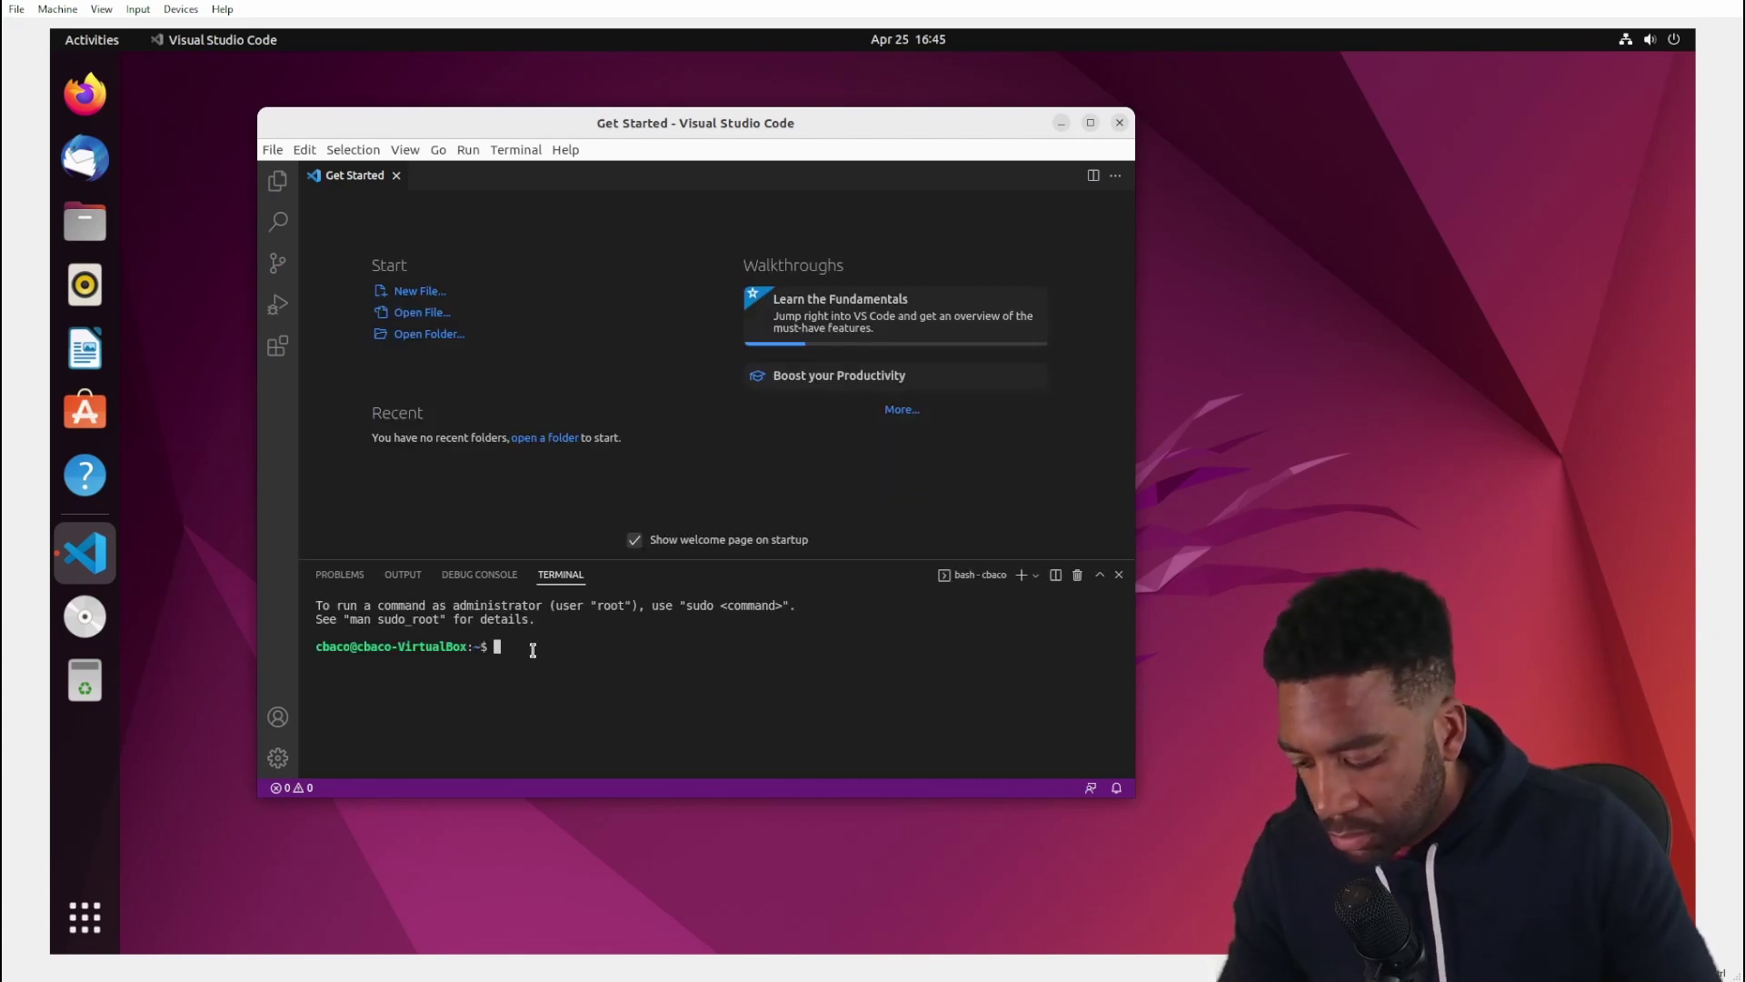
key("ctrl+plus")
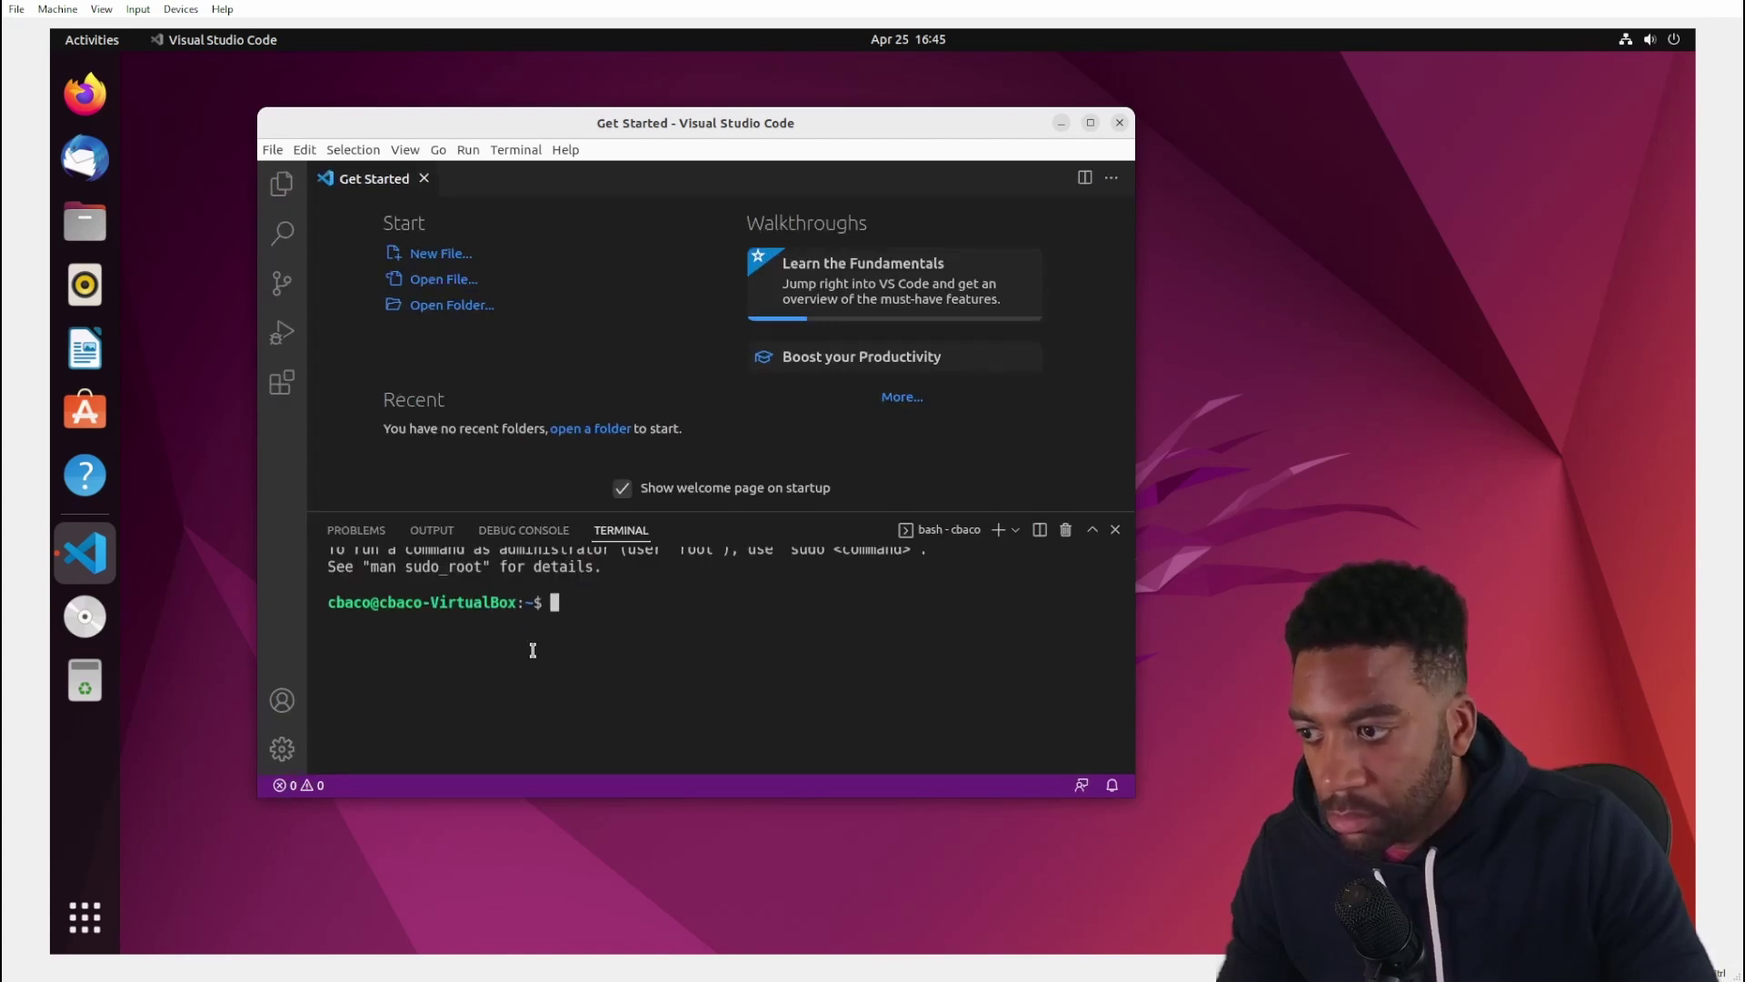
key("ctrl+plus")
key("ctrl+plus")
key("ctrl+plus")
key("ctrl+plus")
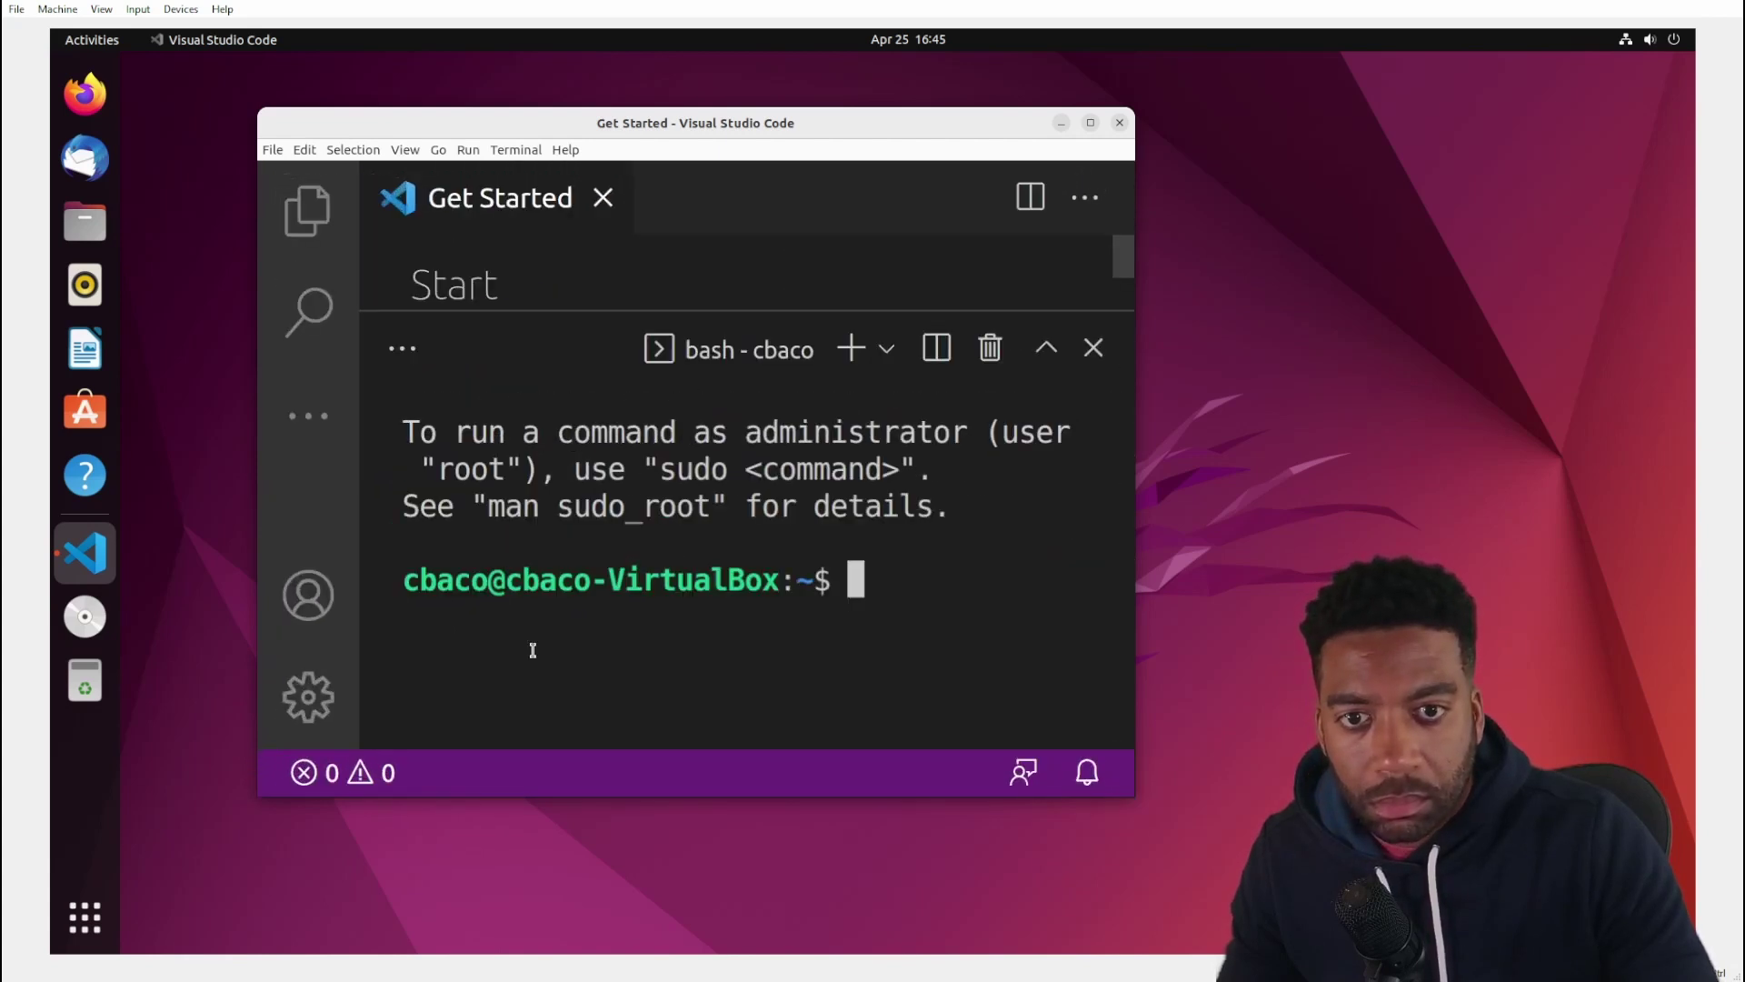
key("ctrl+minus")
key("ctrl+minus")
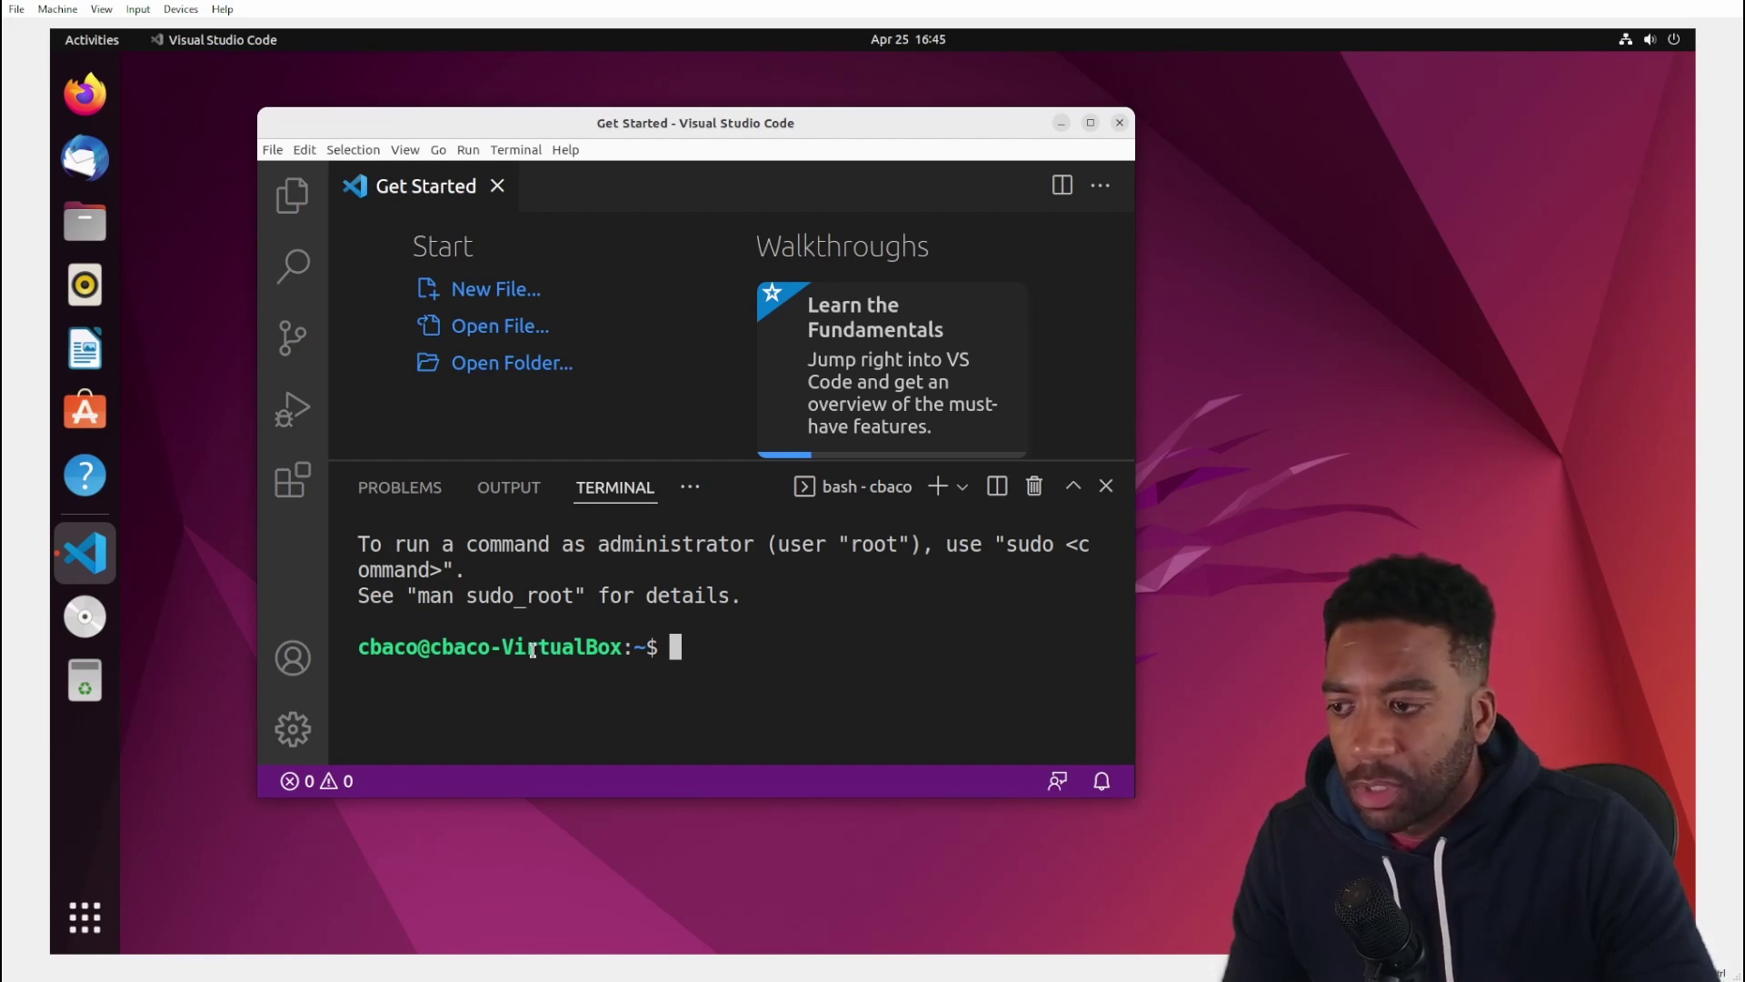
Try to start Python with the command python, and clear the terminal.
type("python")
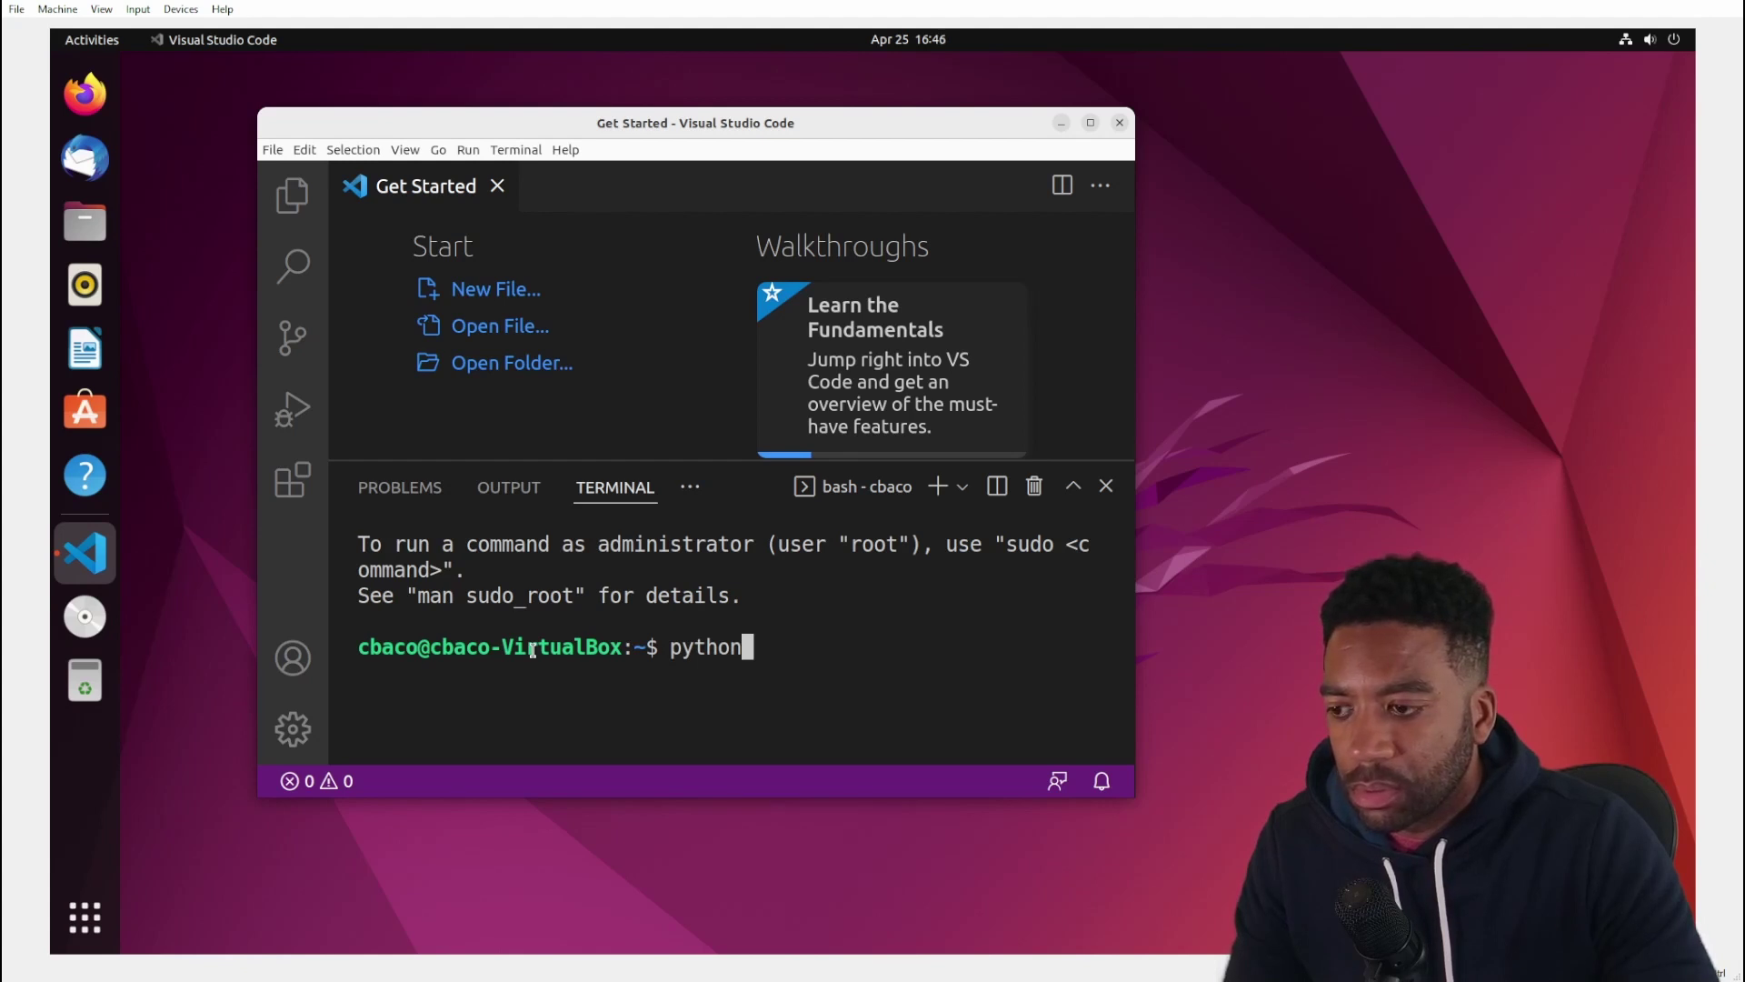
key("Return")
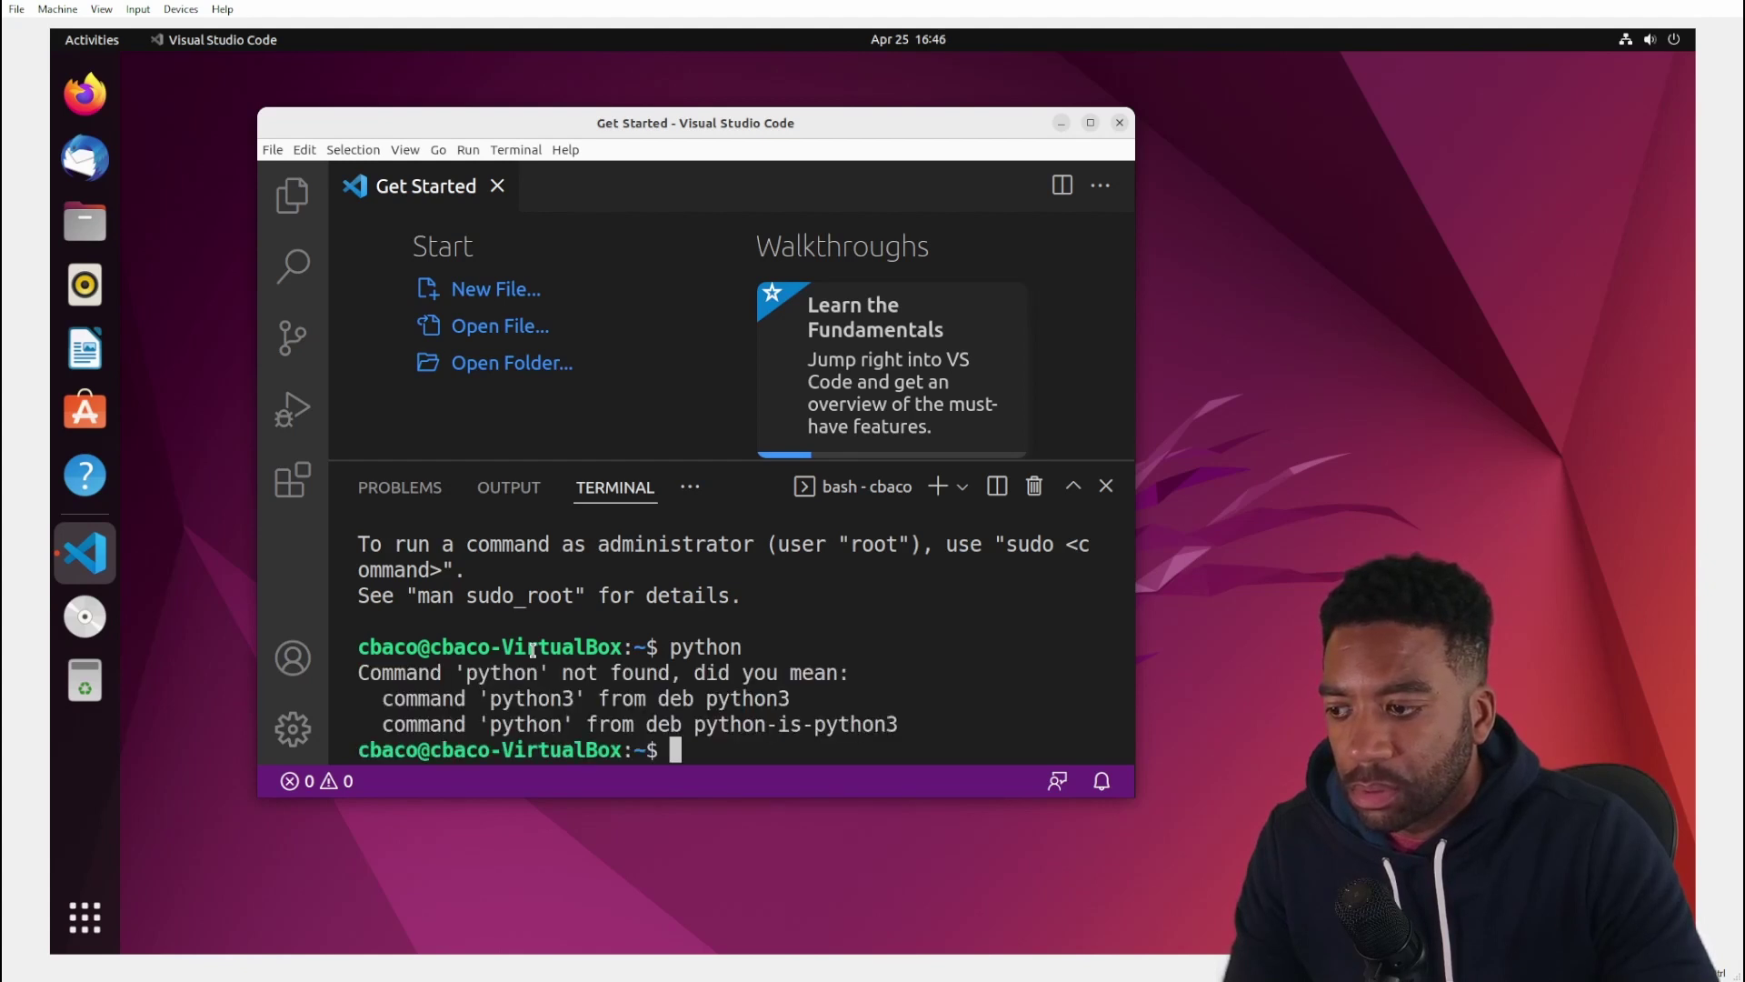
type("python3")
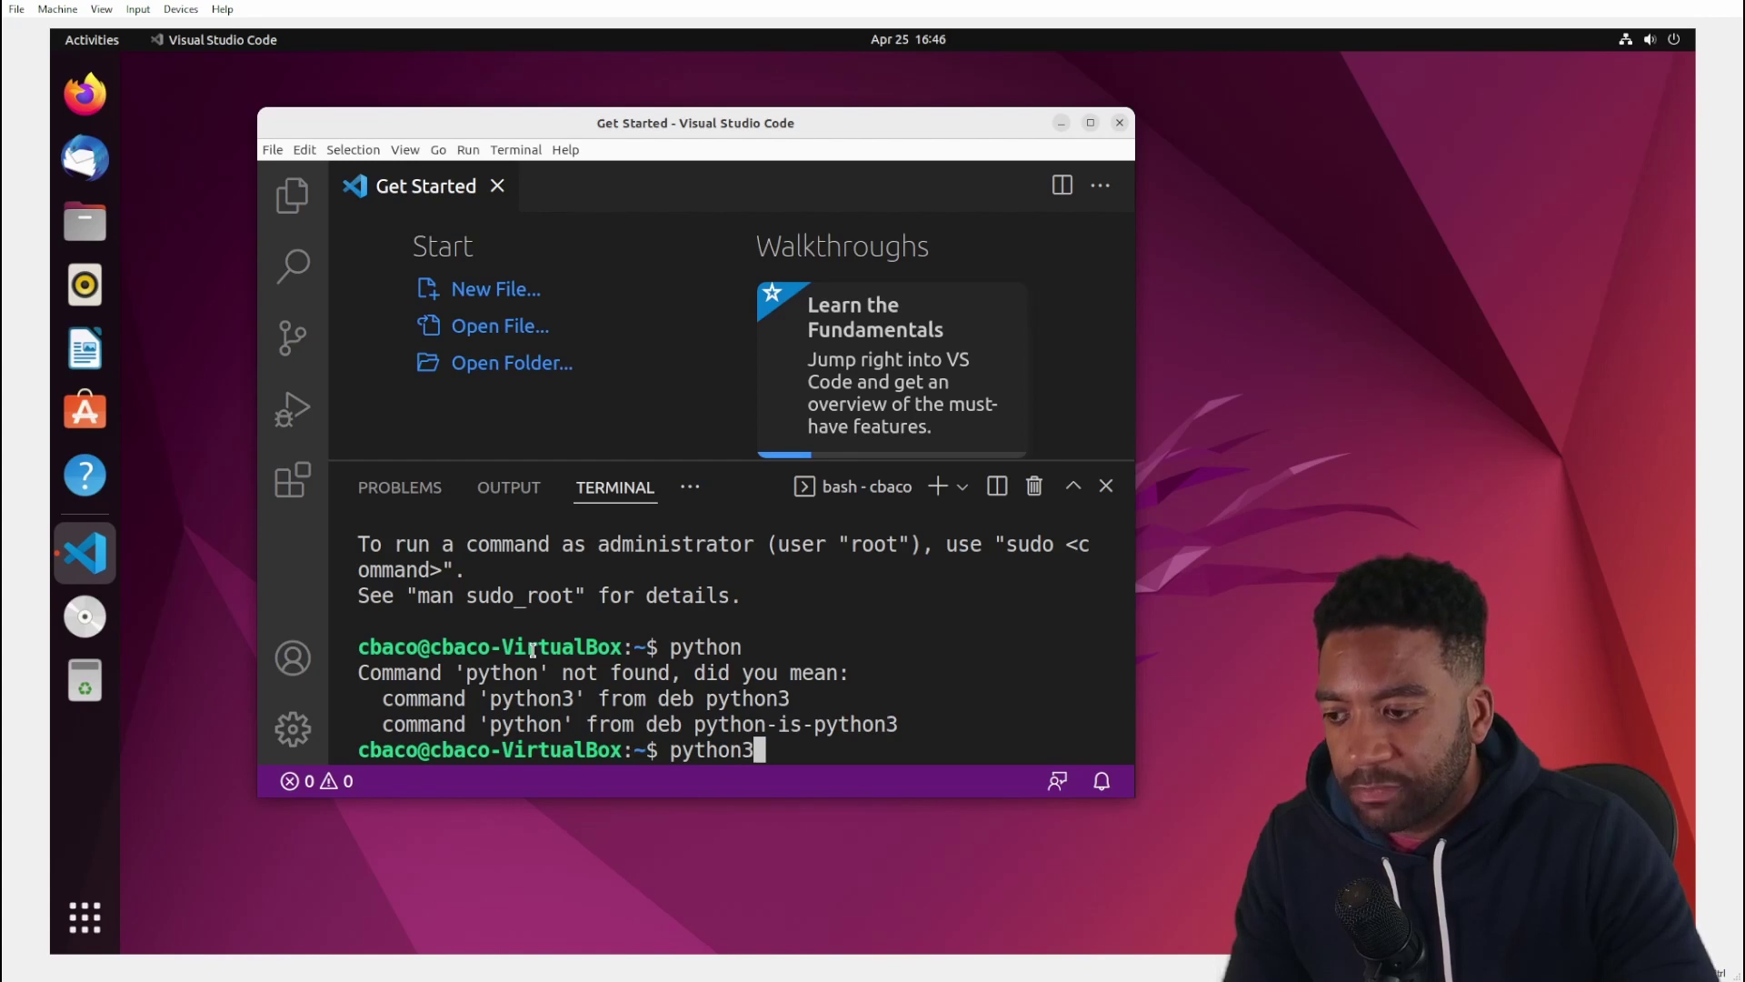
key("BackSpace")
key("BackSpace")
key("BackSpace")
key("BackSpace")
key("BackSpace")
key("BackSpace")
key("BackSpace")
type("clear")
key("Return")
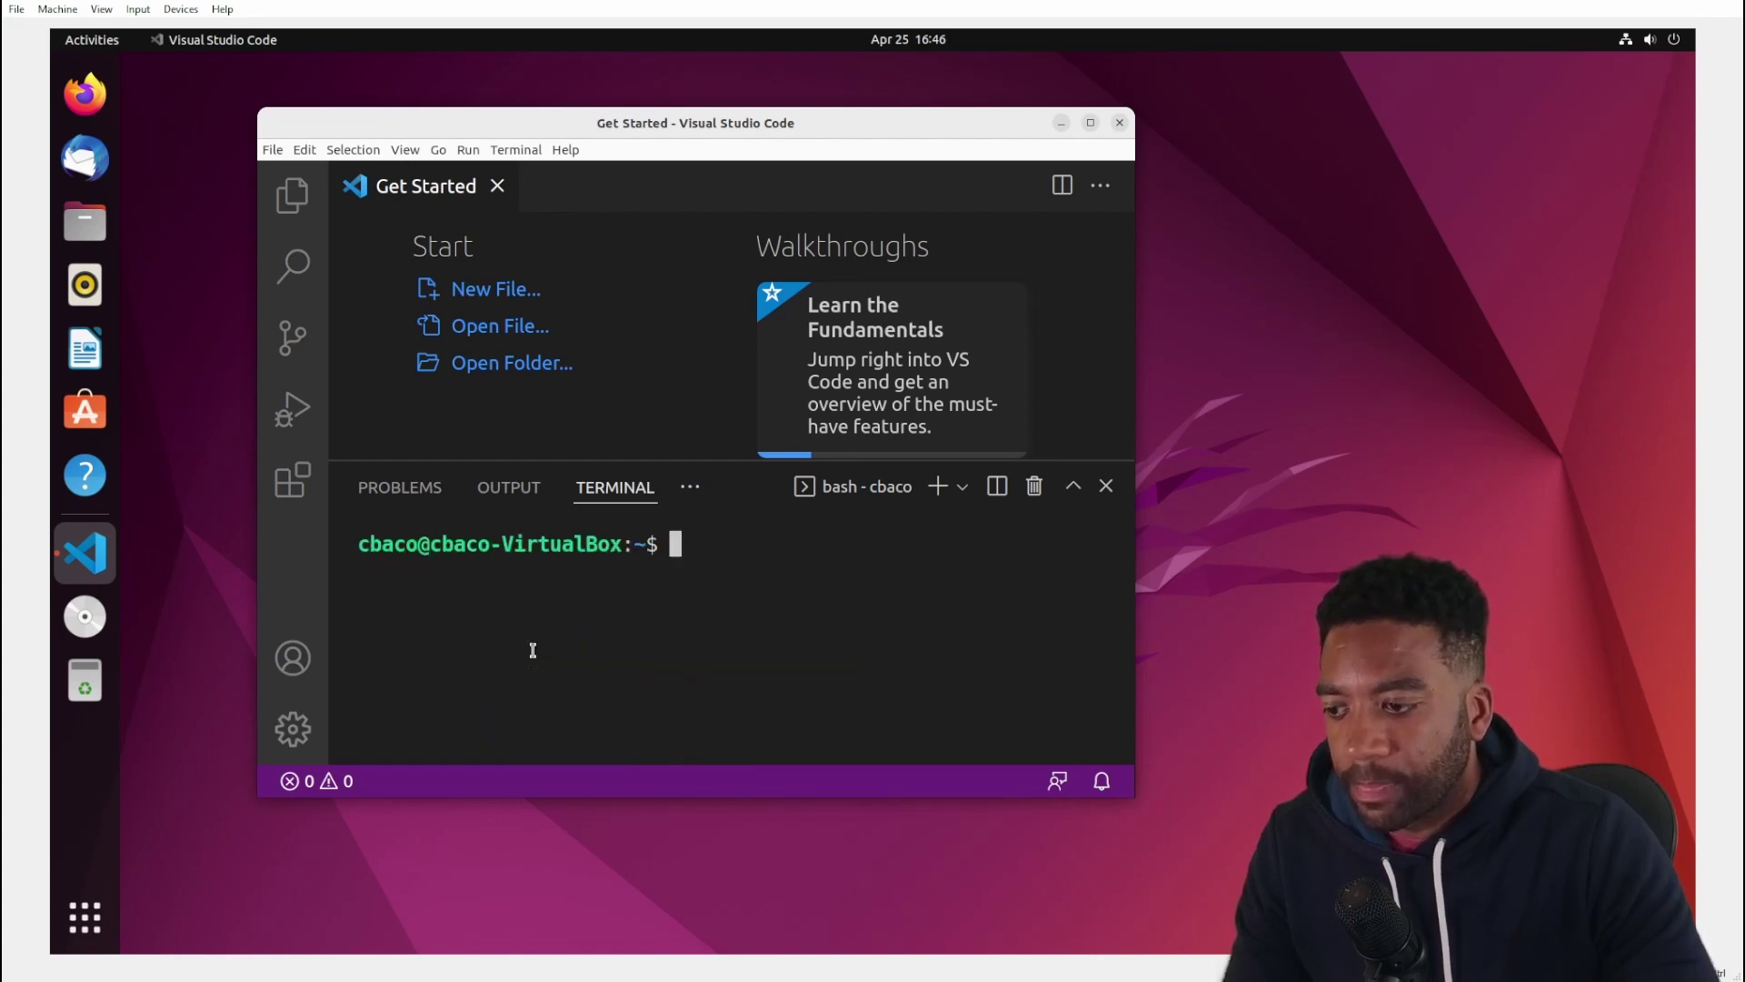
Start the Python interpreter with python3 in the terminal and leave it with exit().
type("python3")
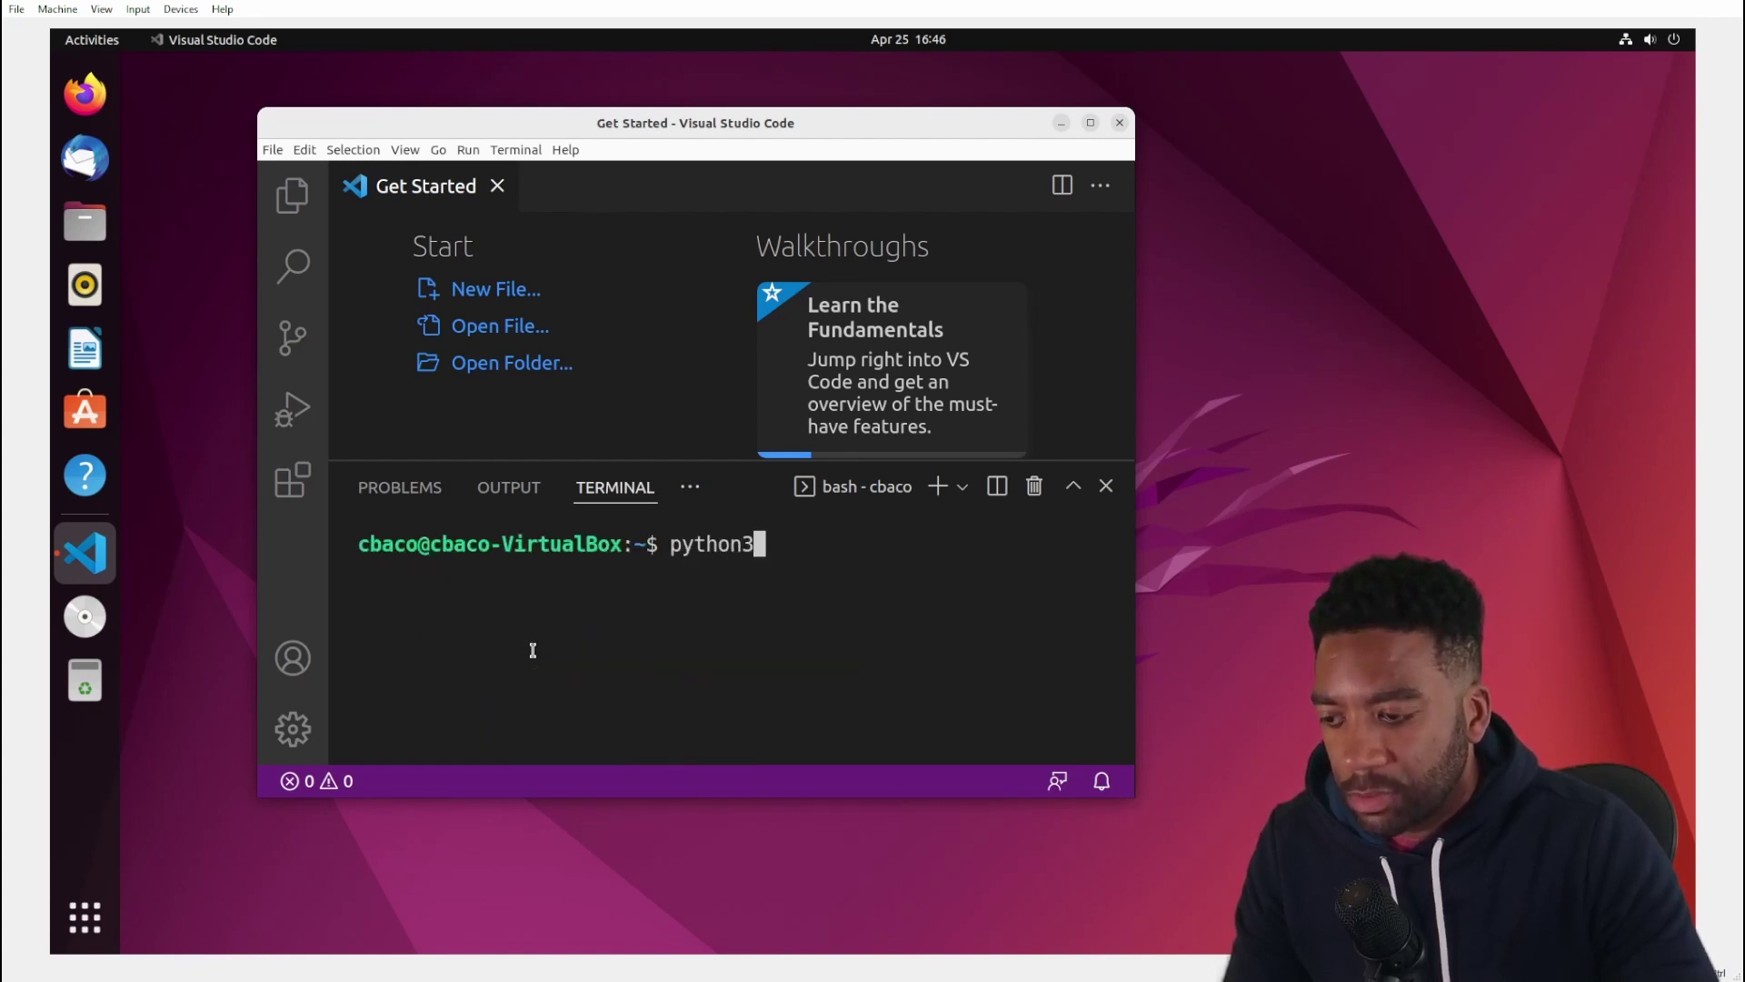
key("Return")
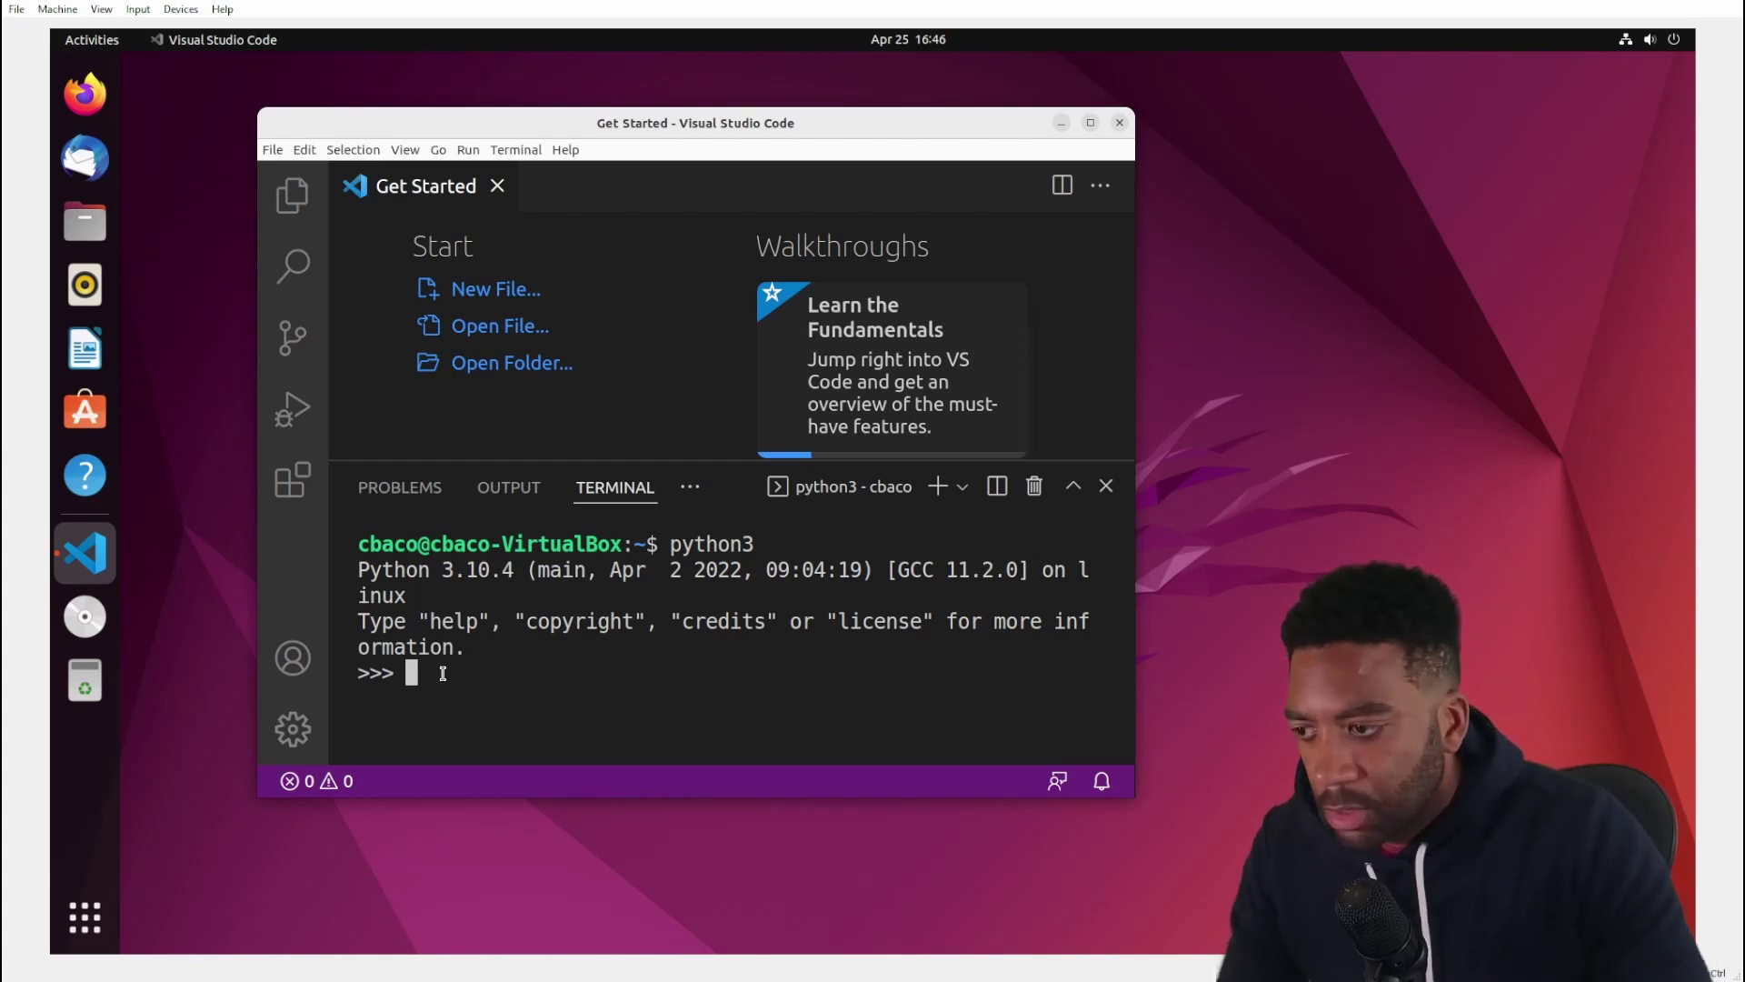
type("exit()")
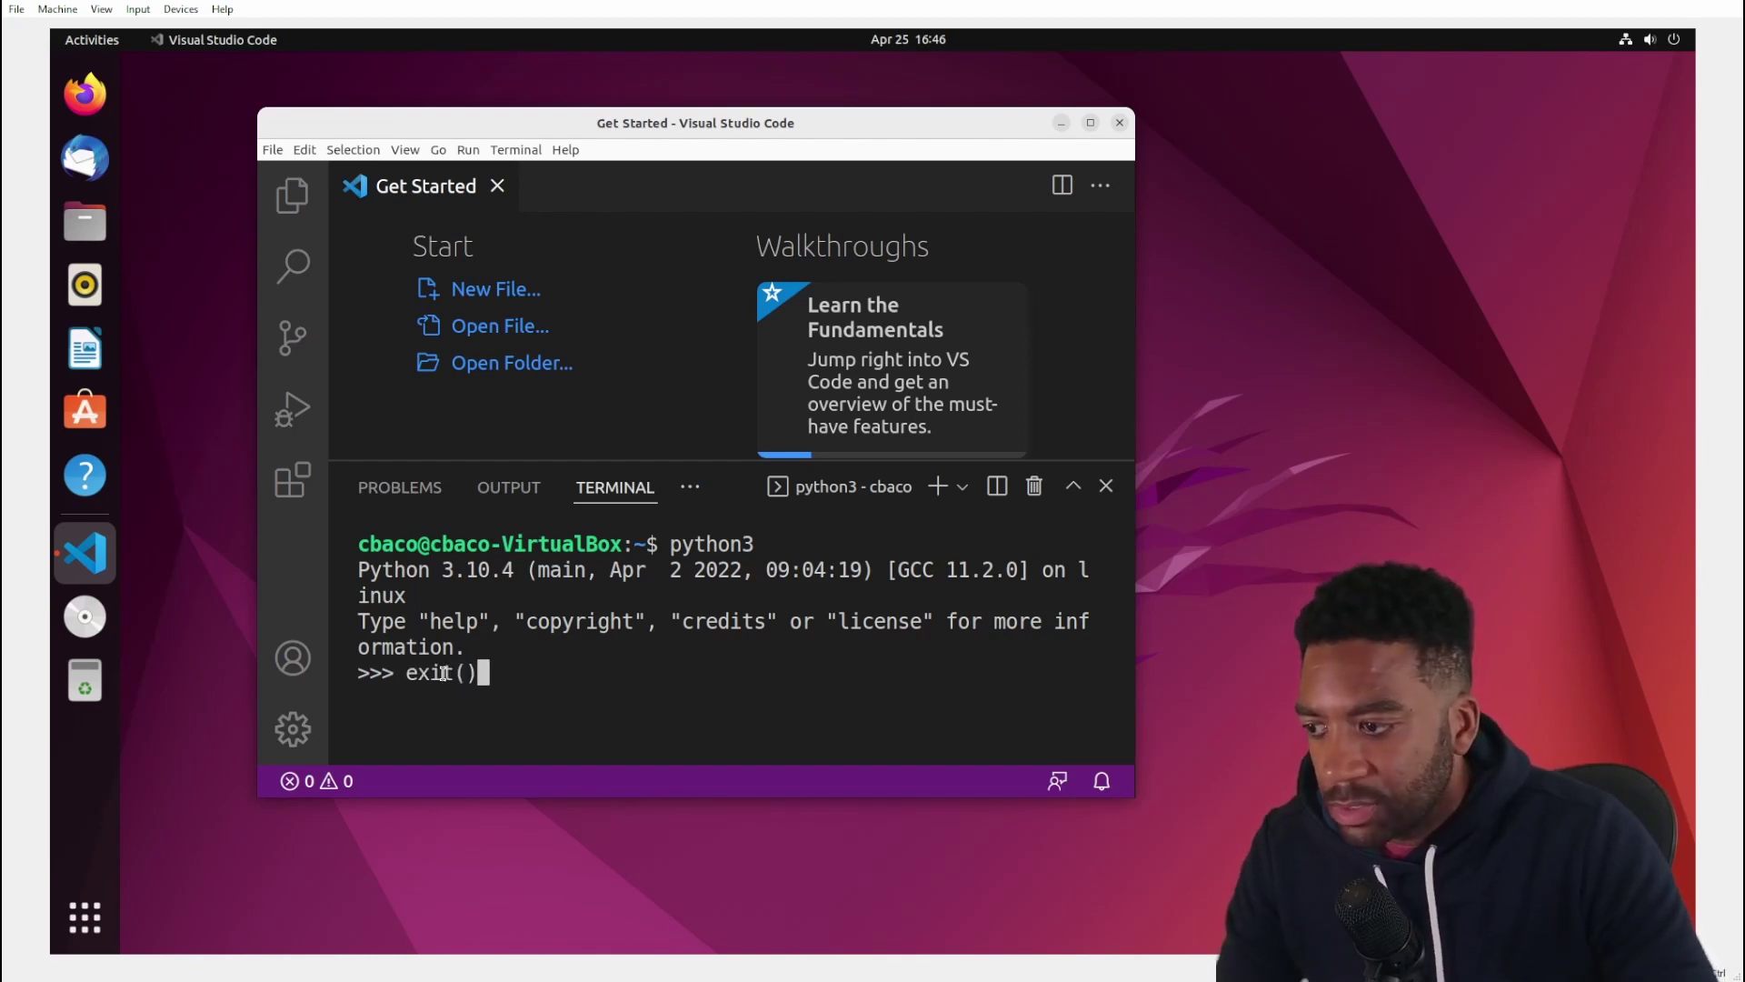
key("Return")
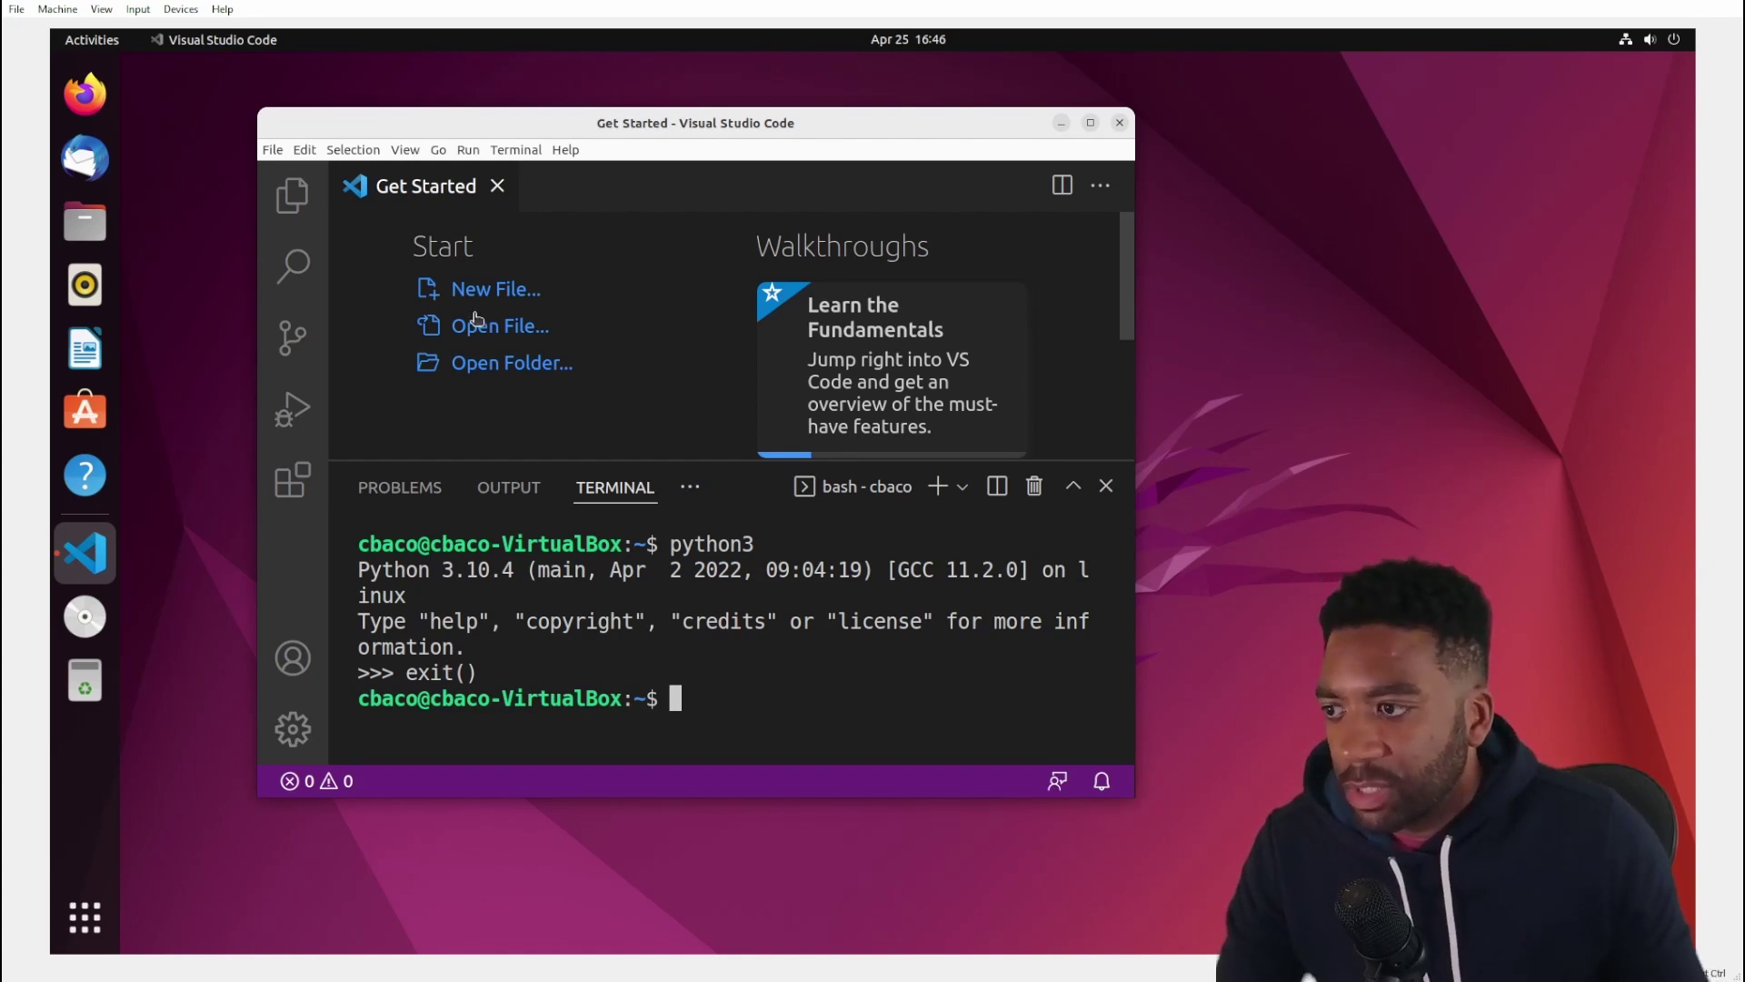
Create a new text file containing the line print("Hello World this is Python").
left_click(493, 291)
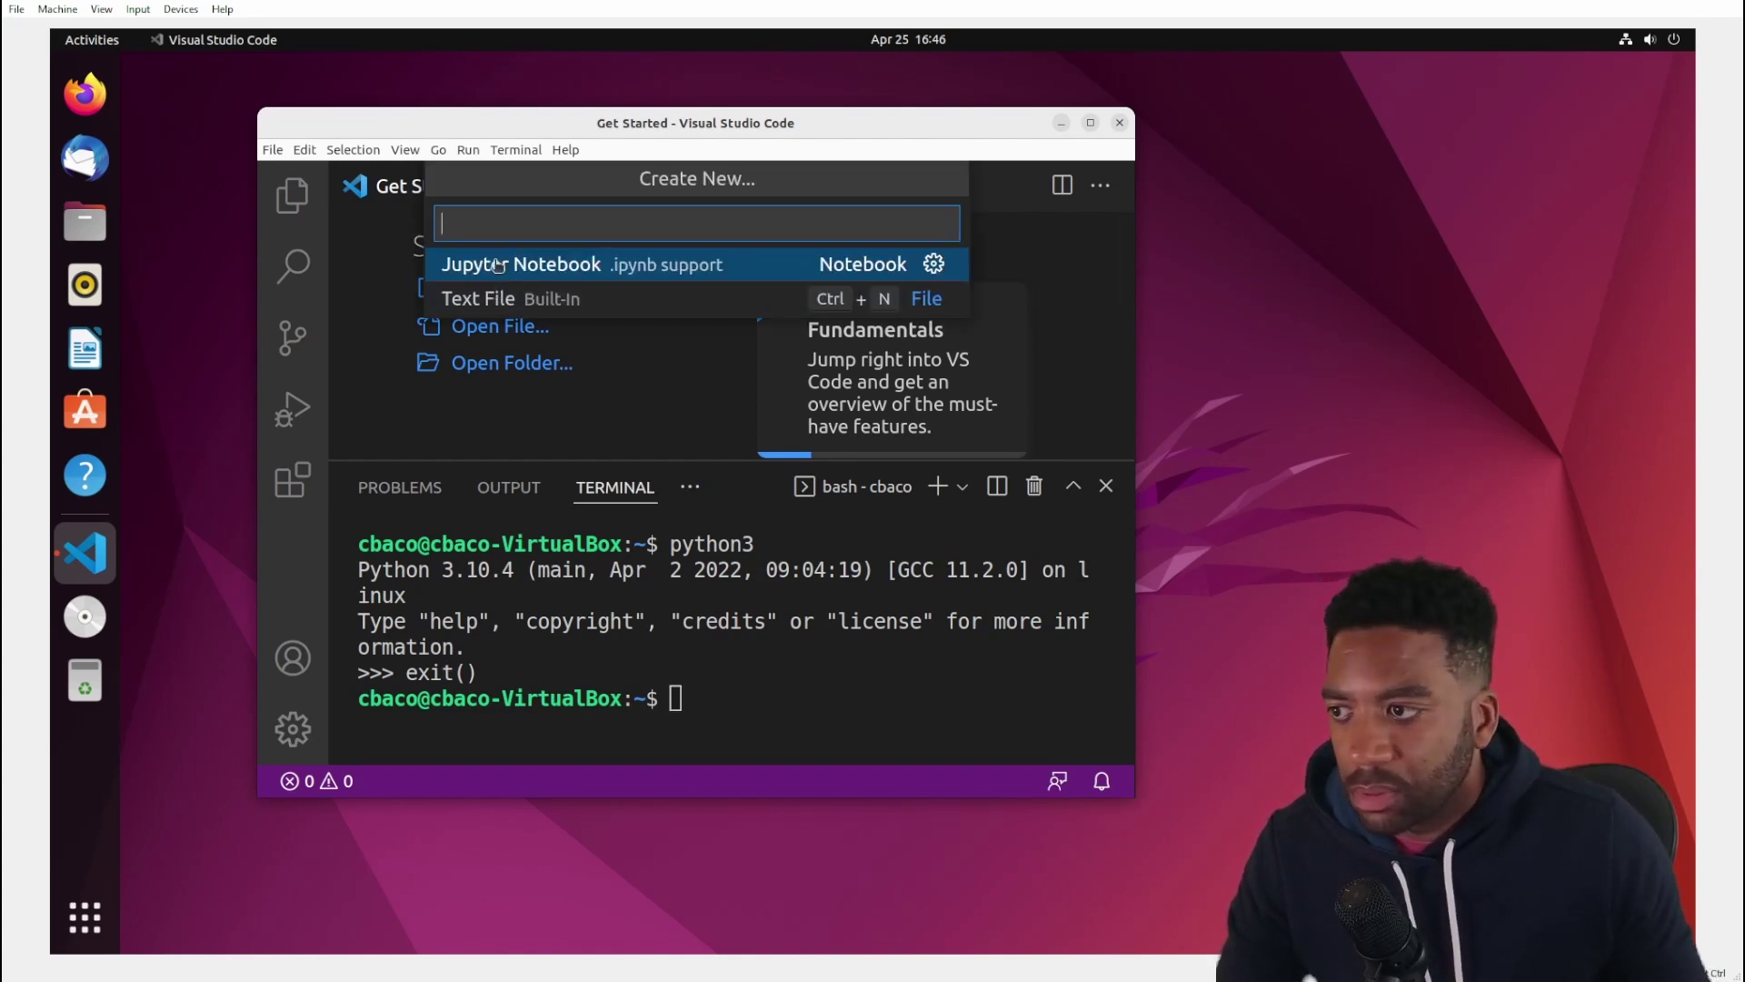
key("Down")
key("Return")
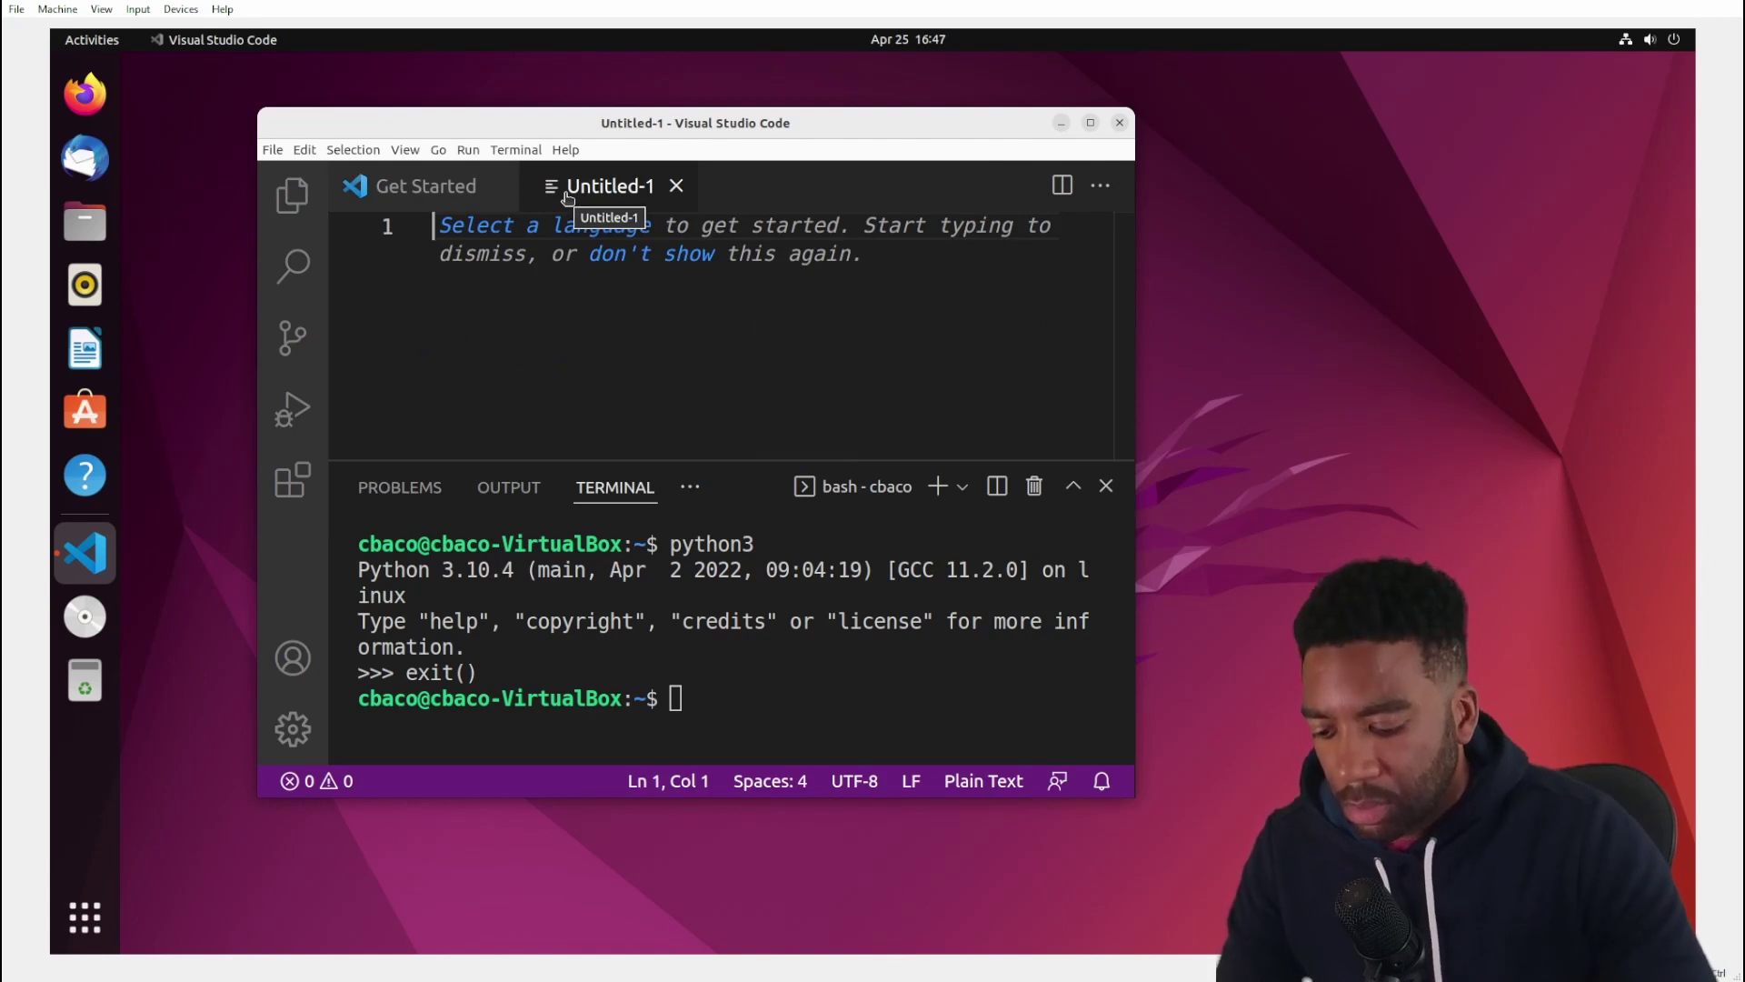
type("print")
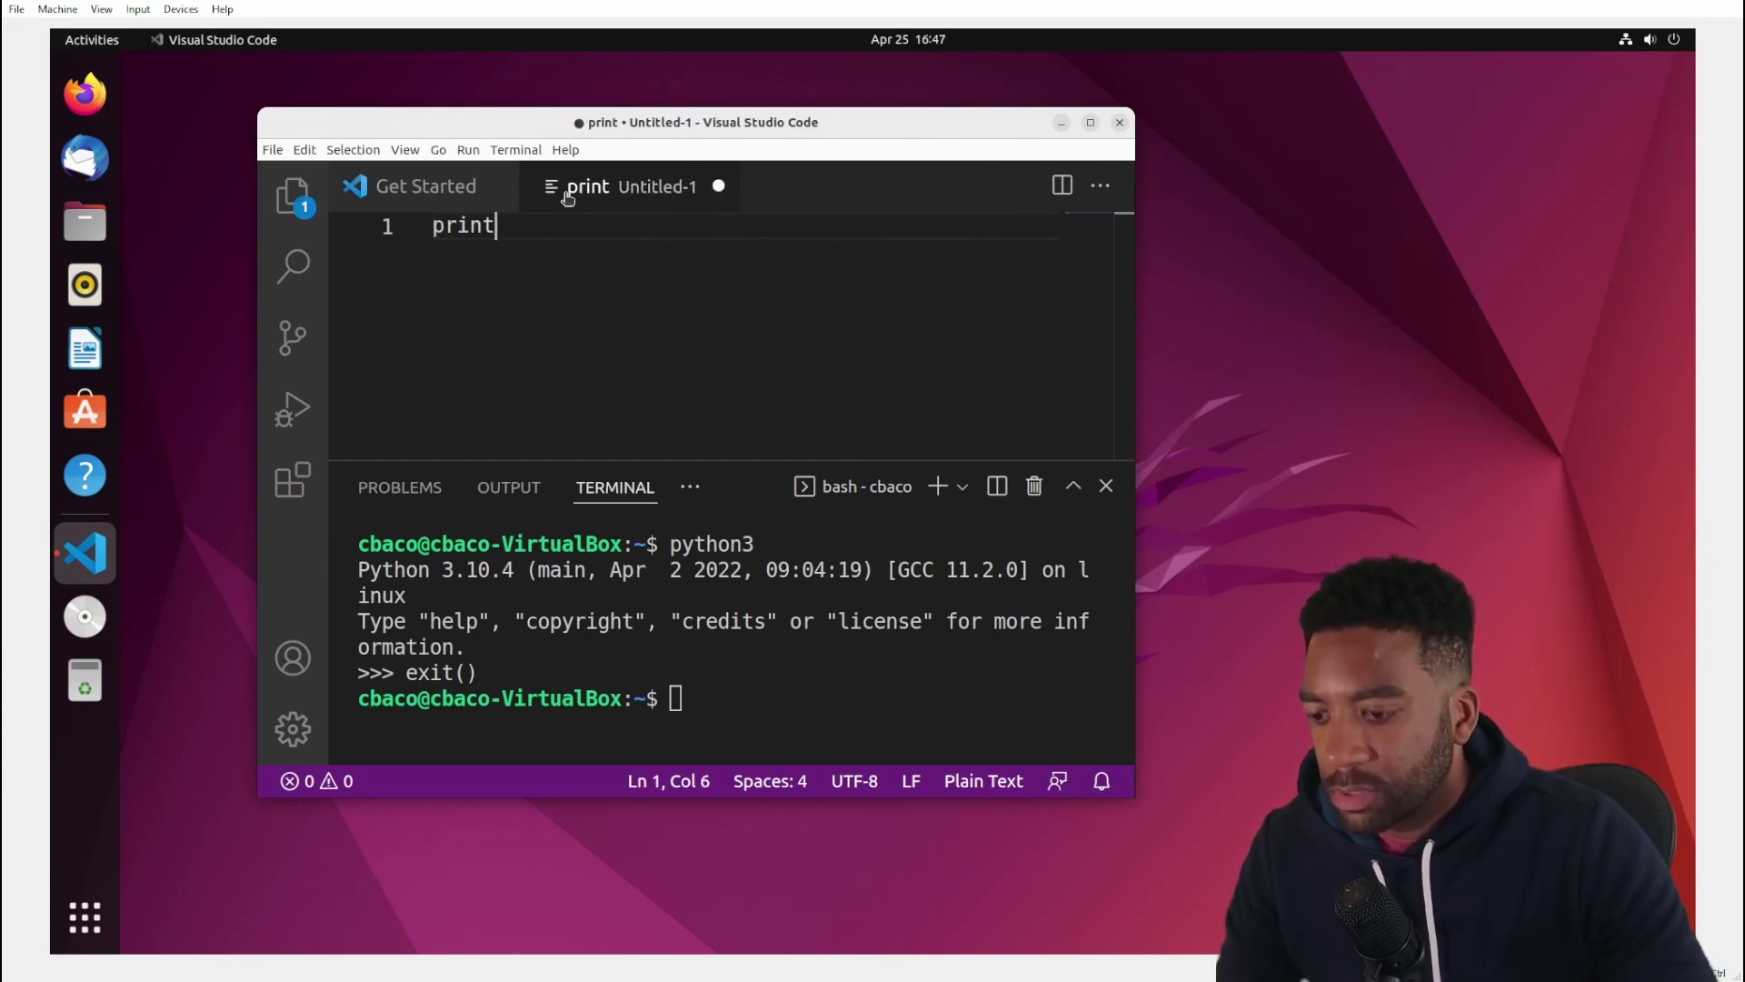
type("(\"Hel")
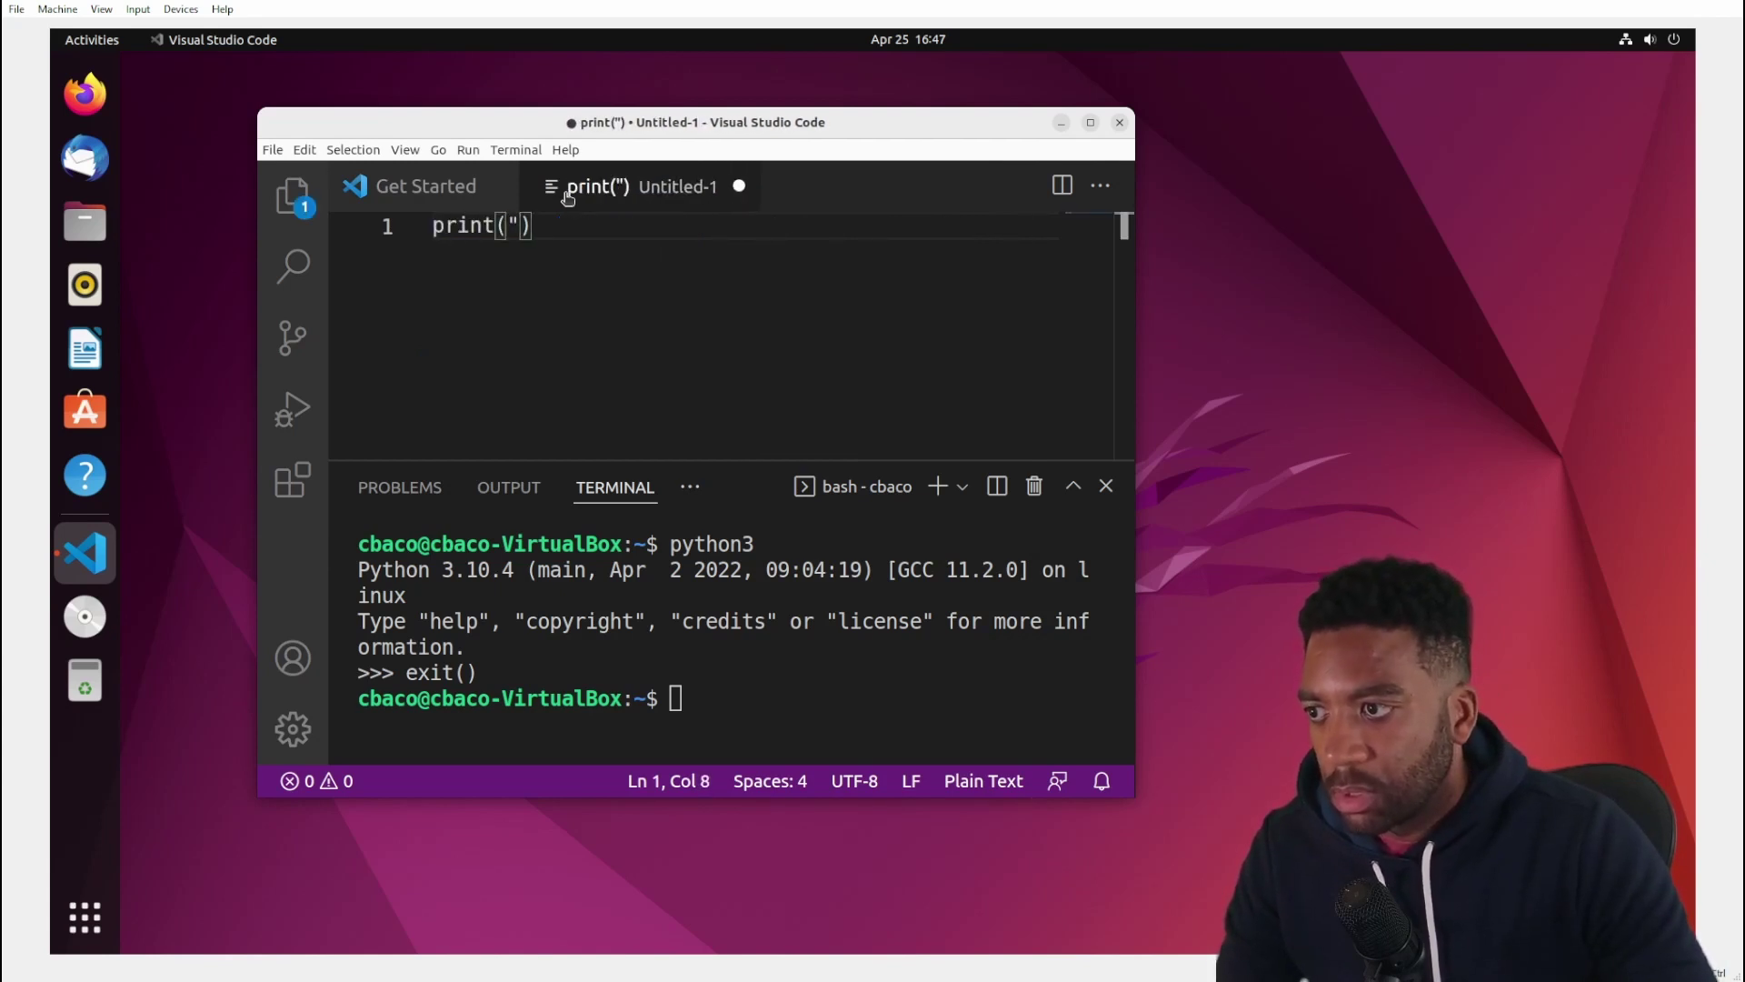
type("lo World ")
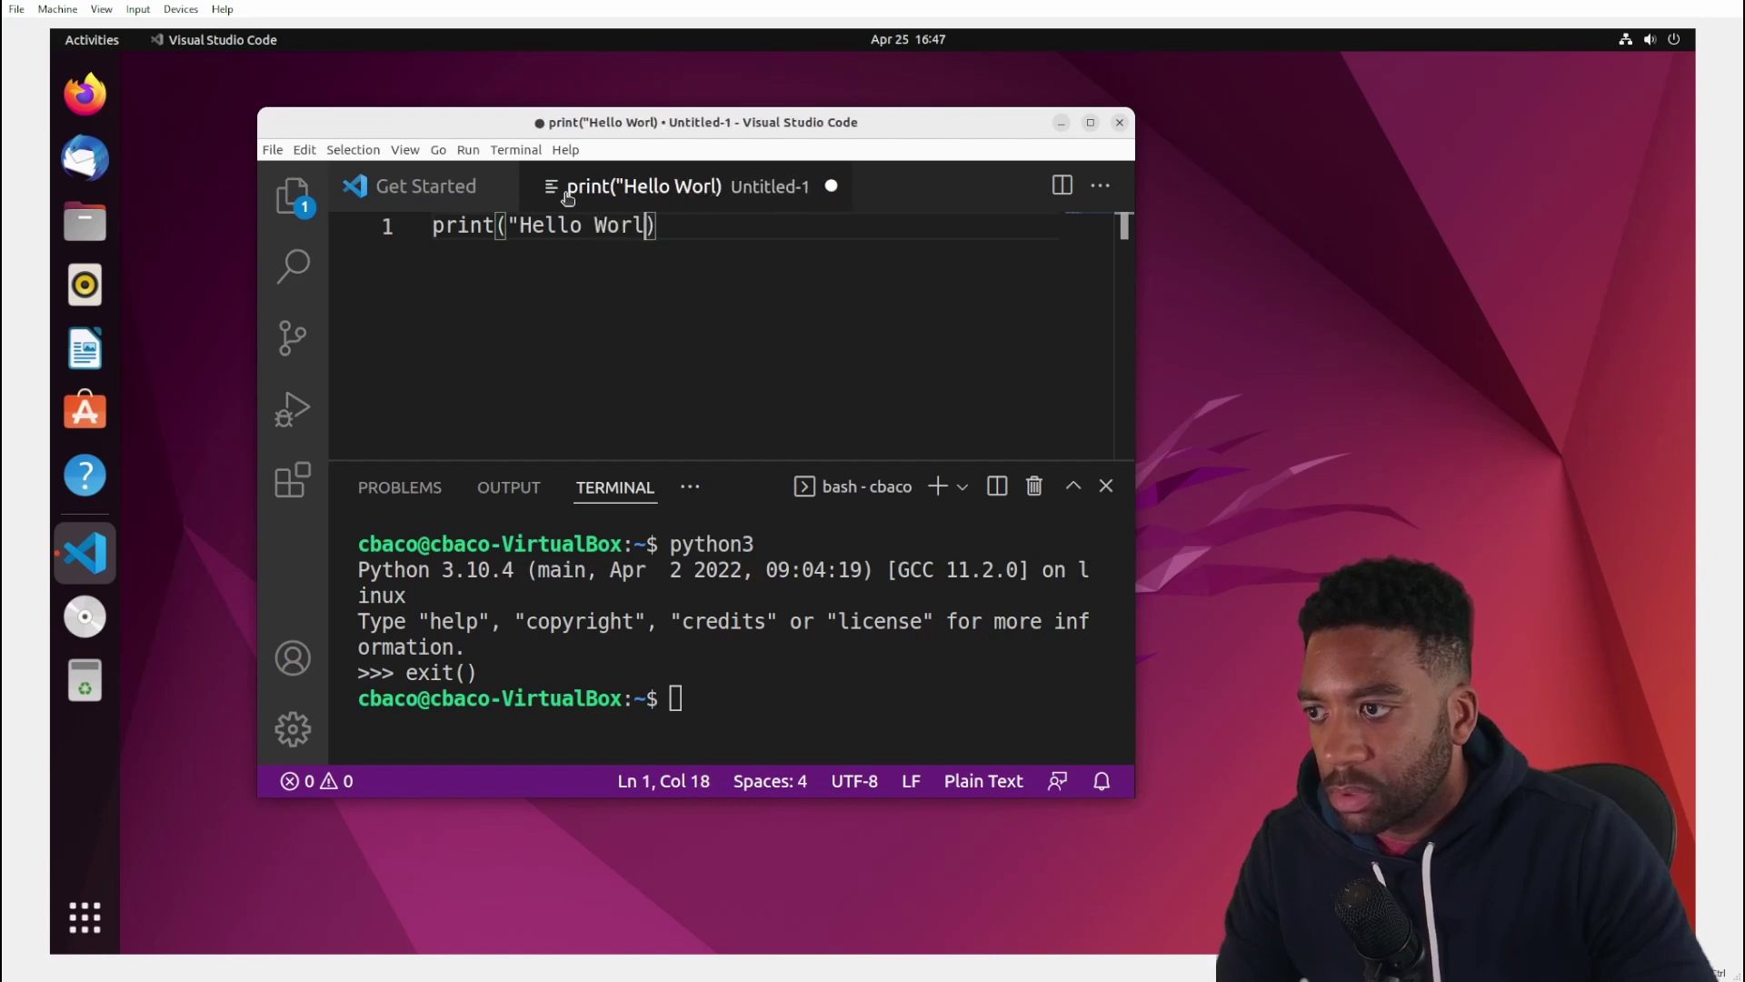
type("this is ")
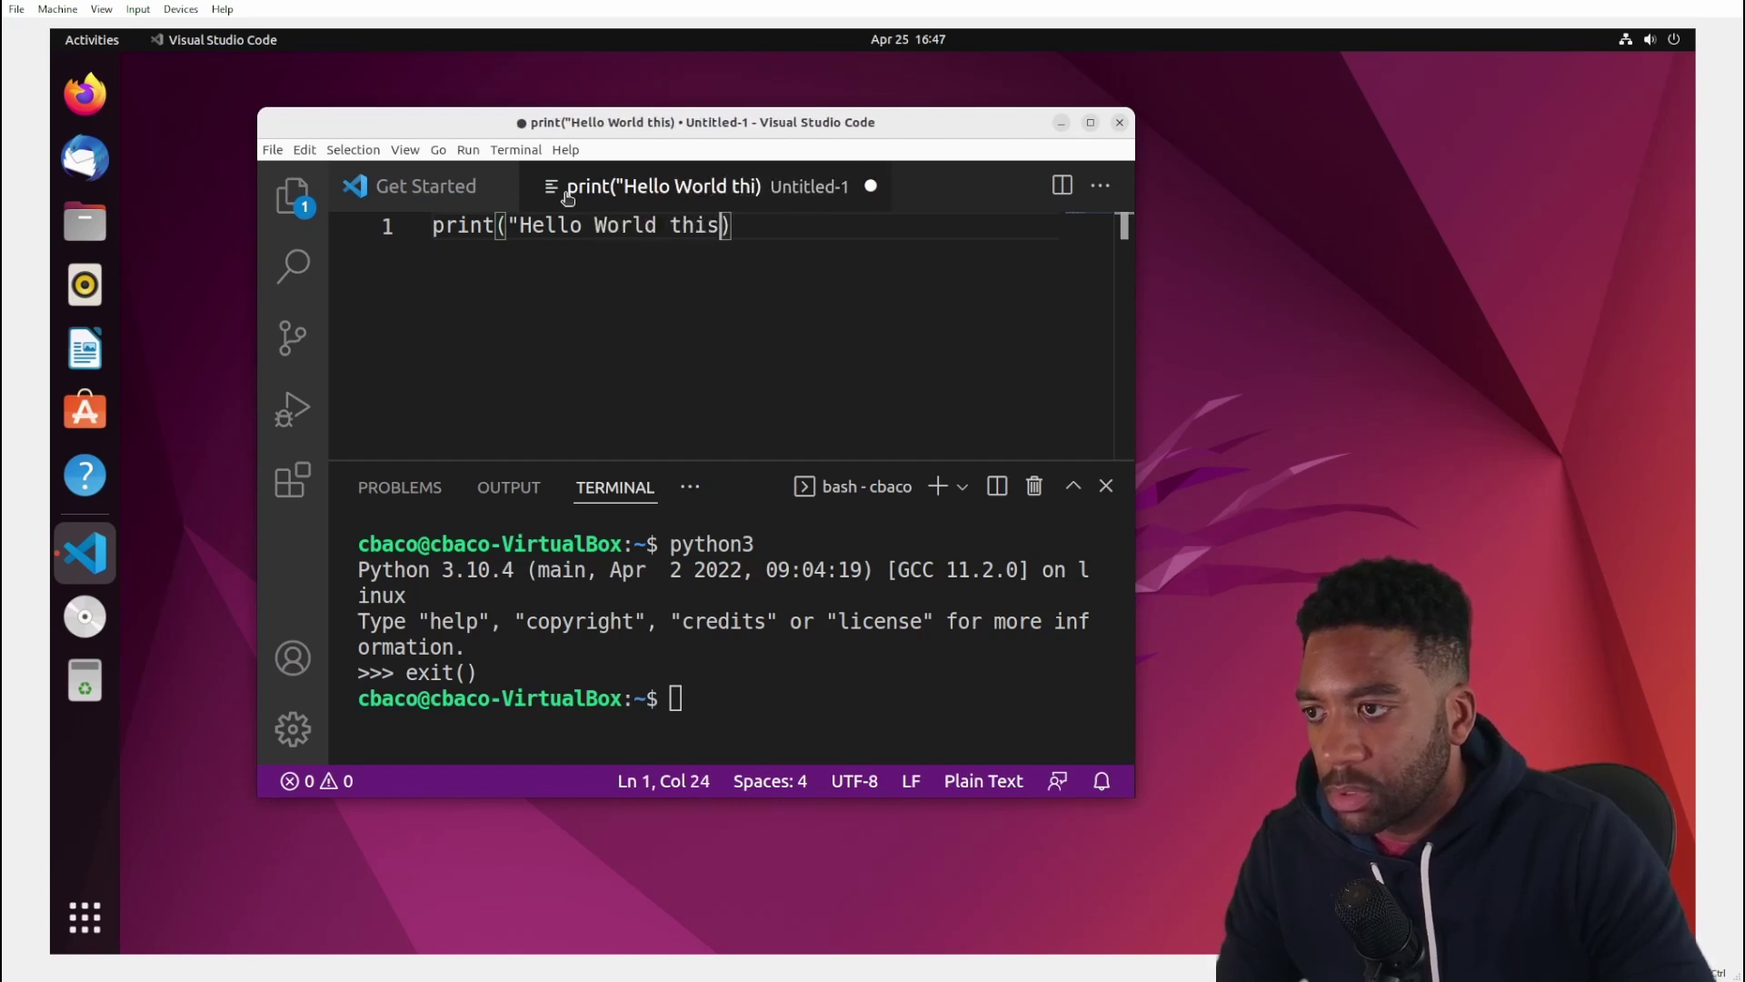
type("Python")
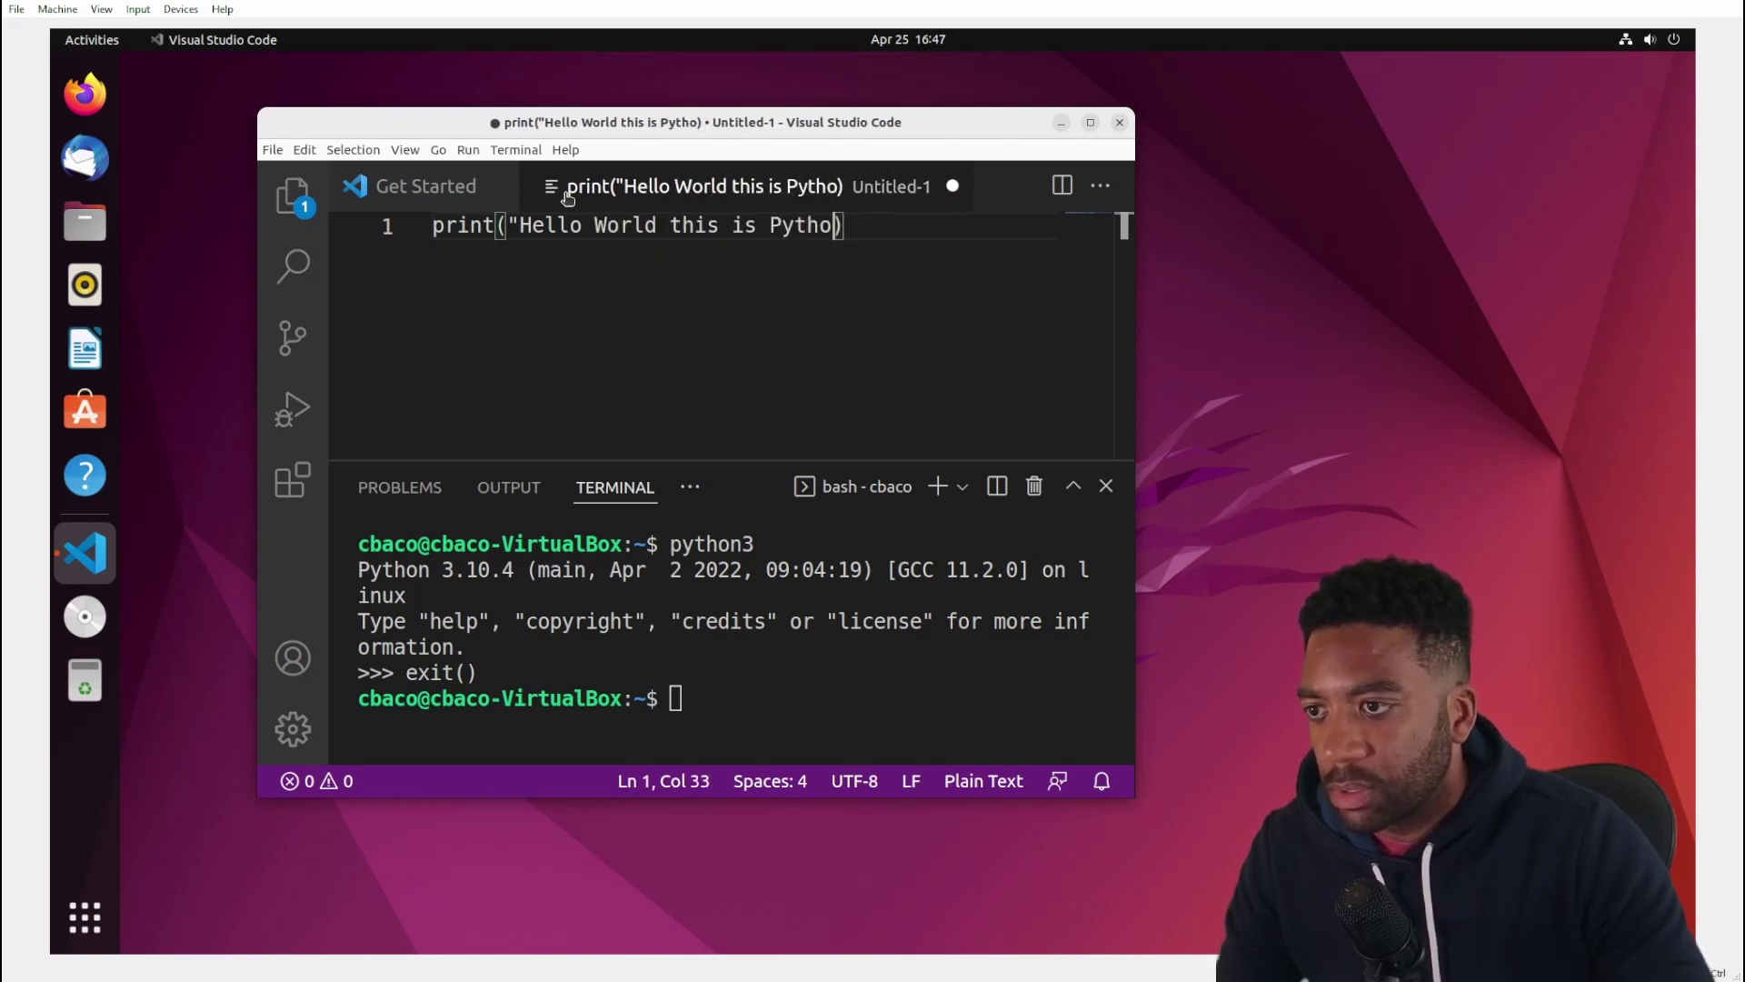
type("\"")
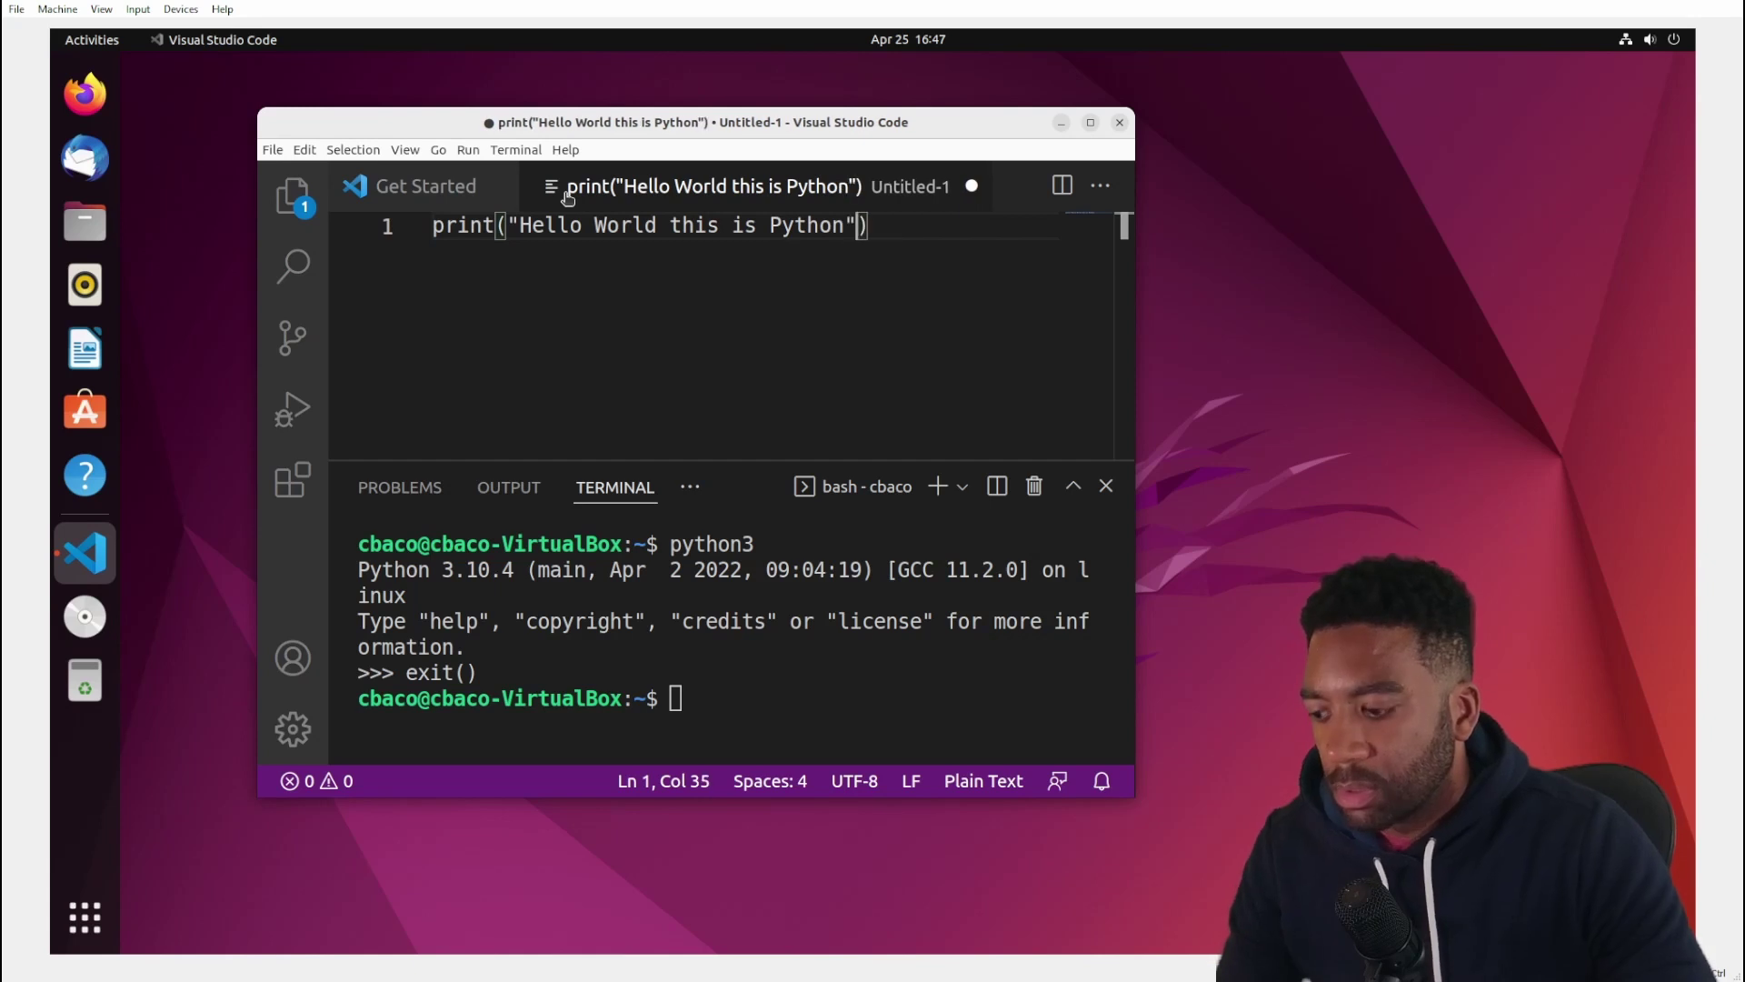
Save the file as hello_world.py in the Documents folder and dismiss the suggestion to install recommended Python extensions.
key("ctrl+s")
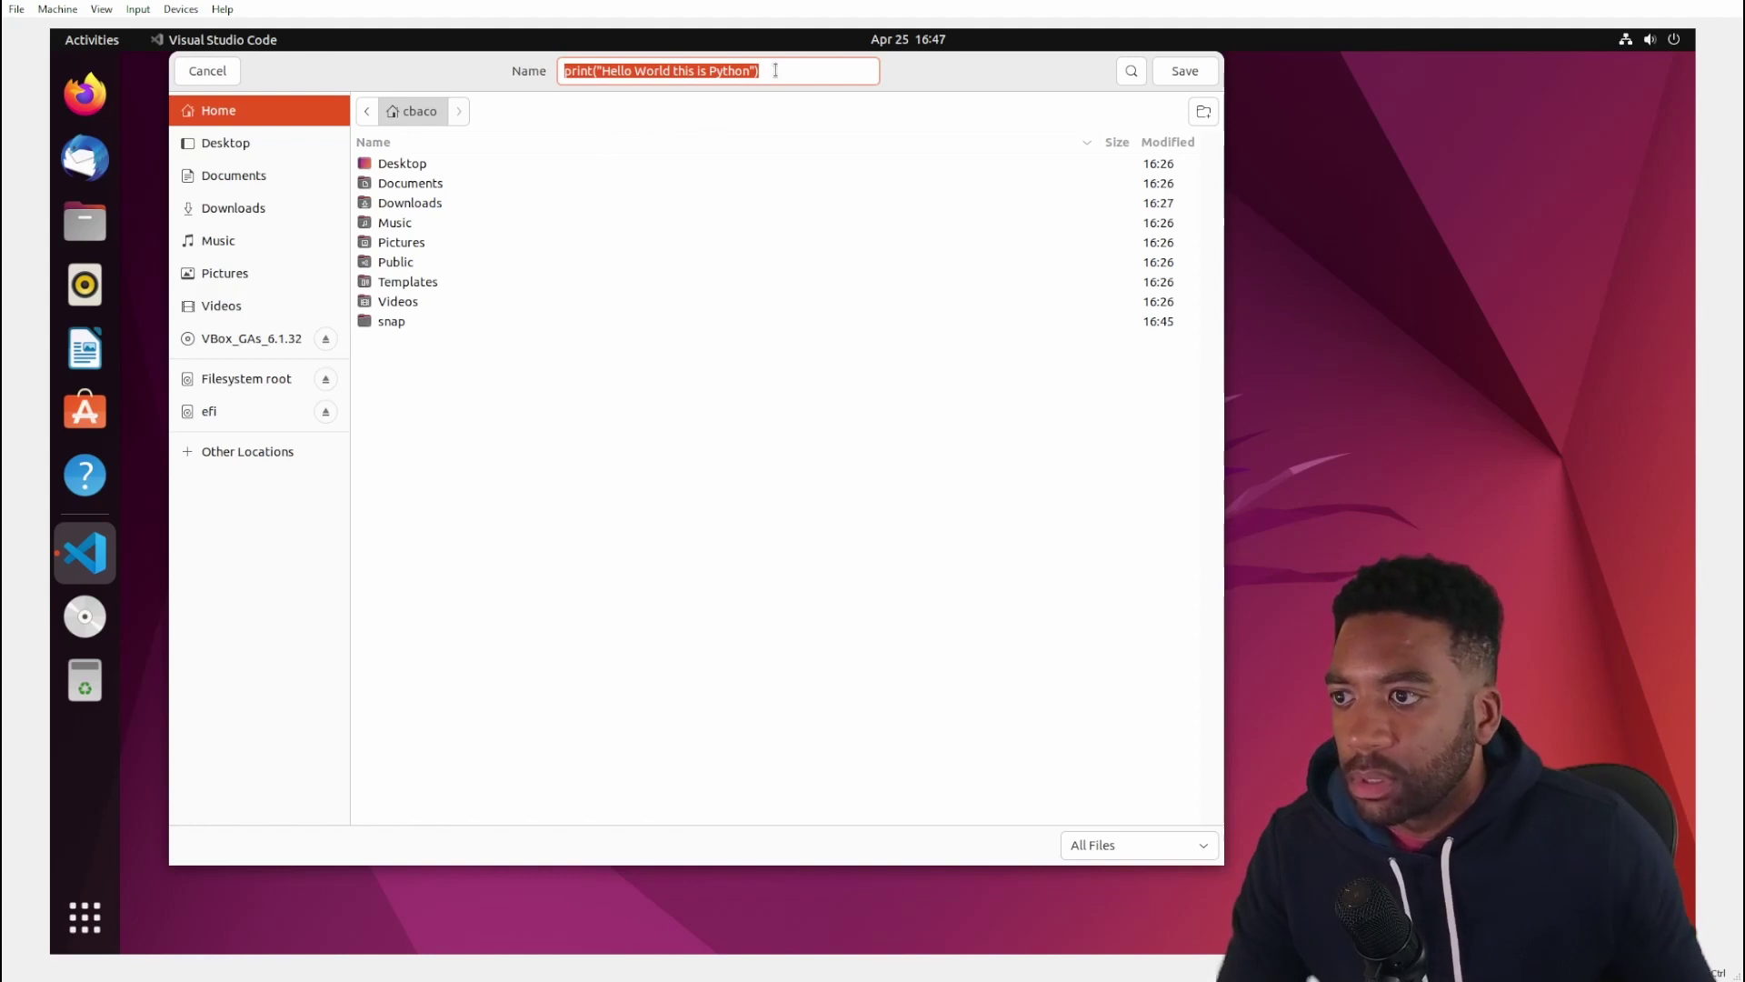
left_click(775, 70)
left_click_drag(791, 70, 561, 71)
type("he")
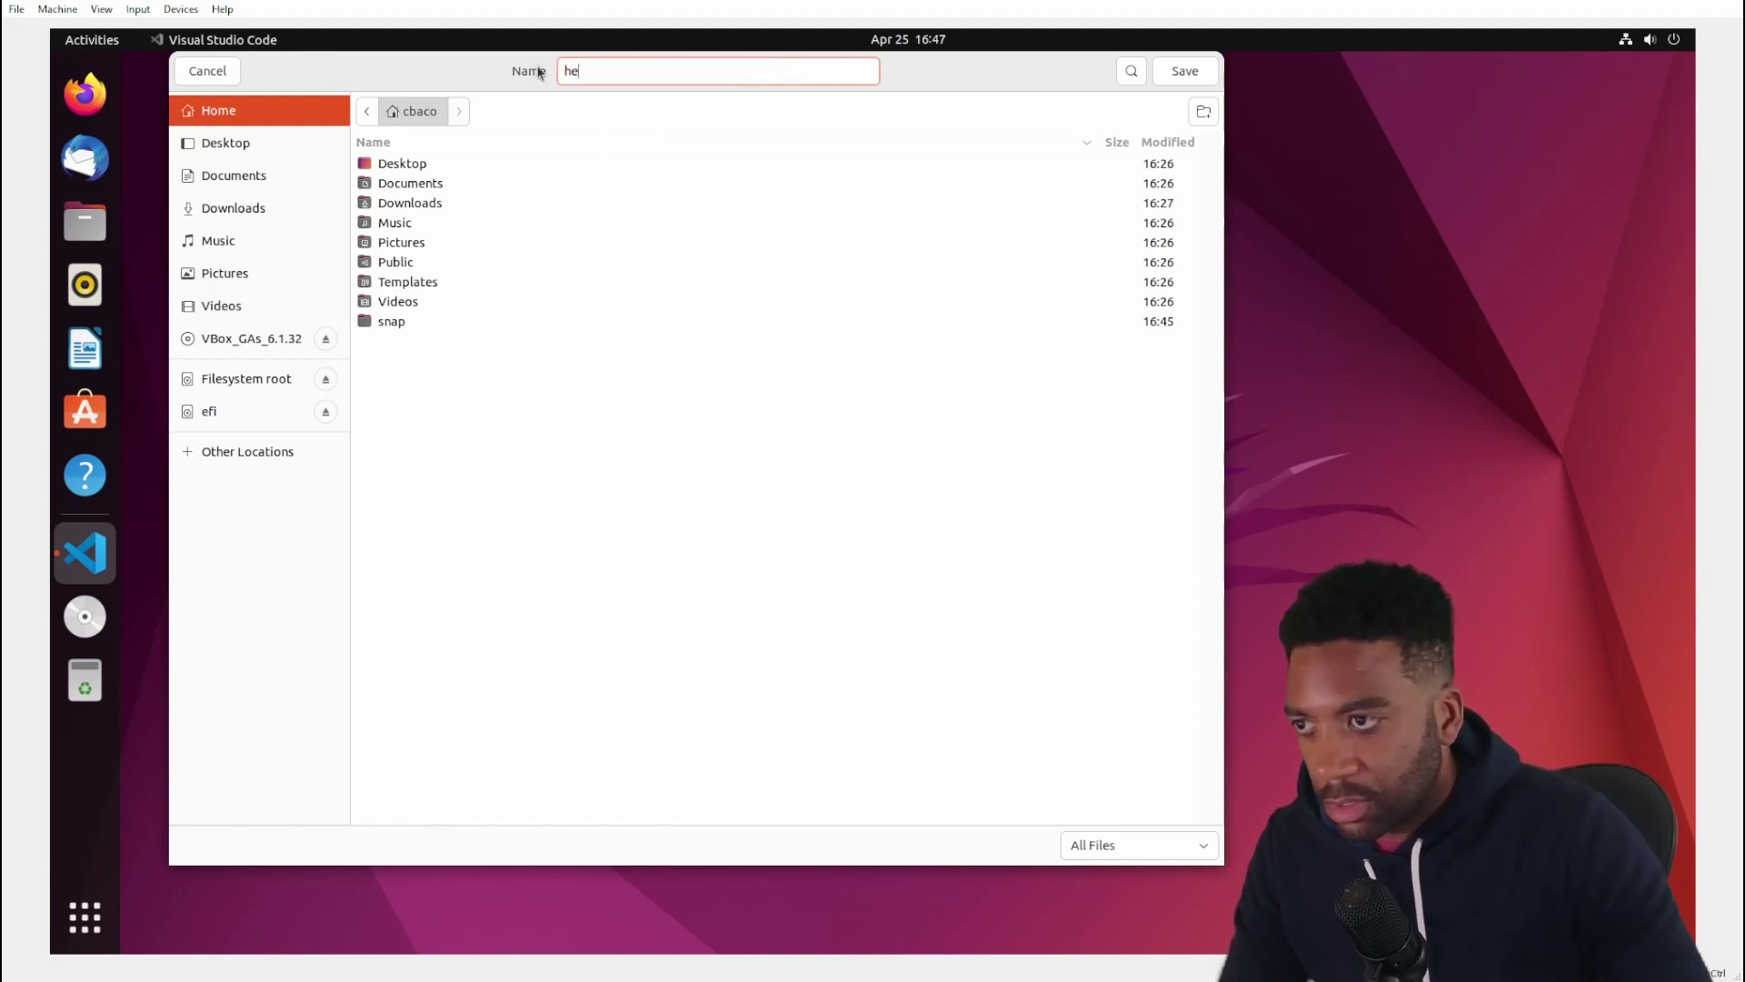
type("llo_world")
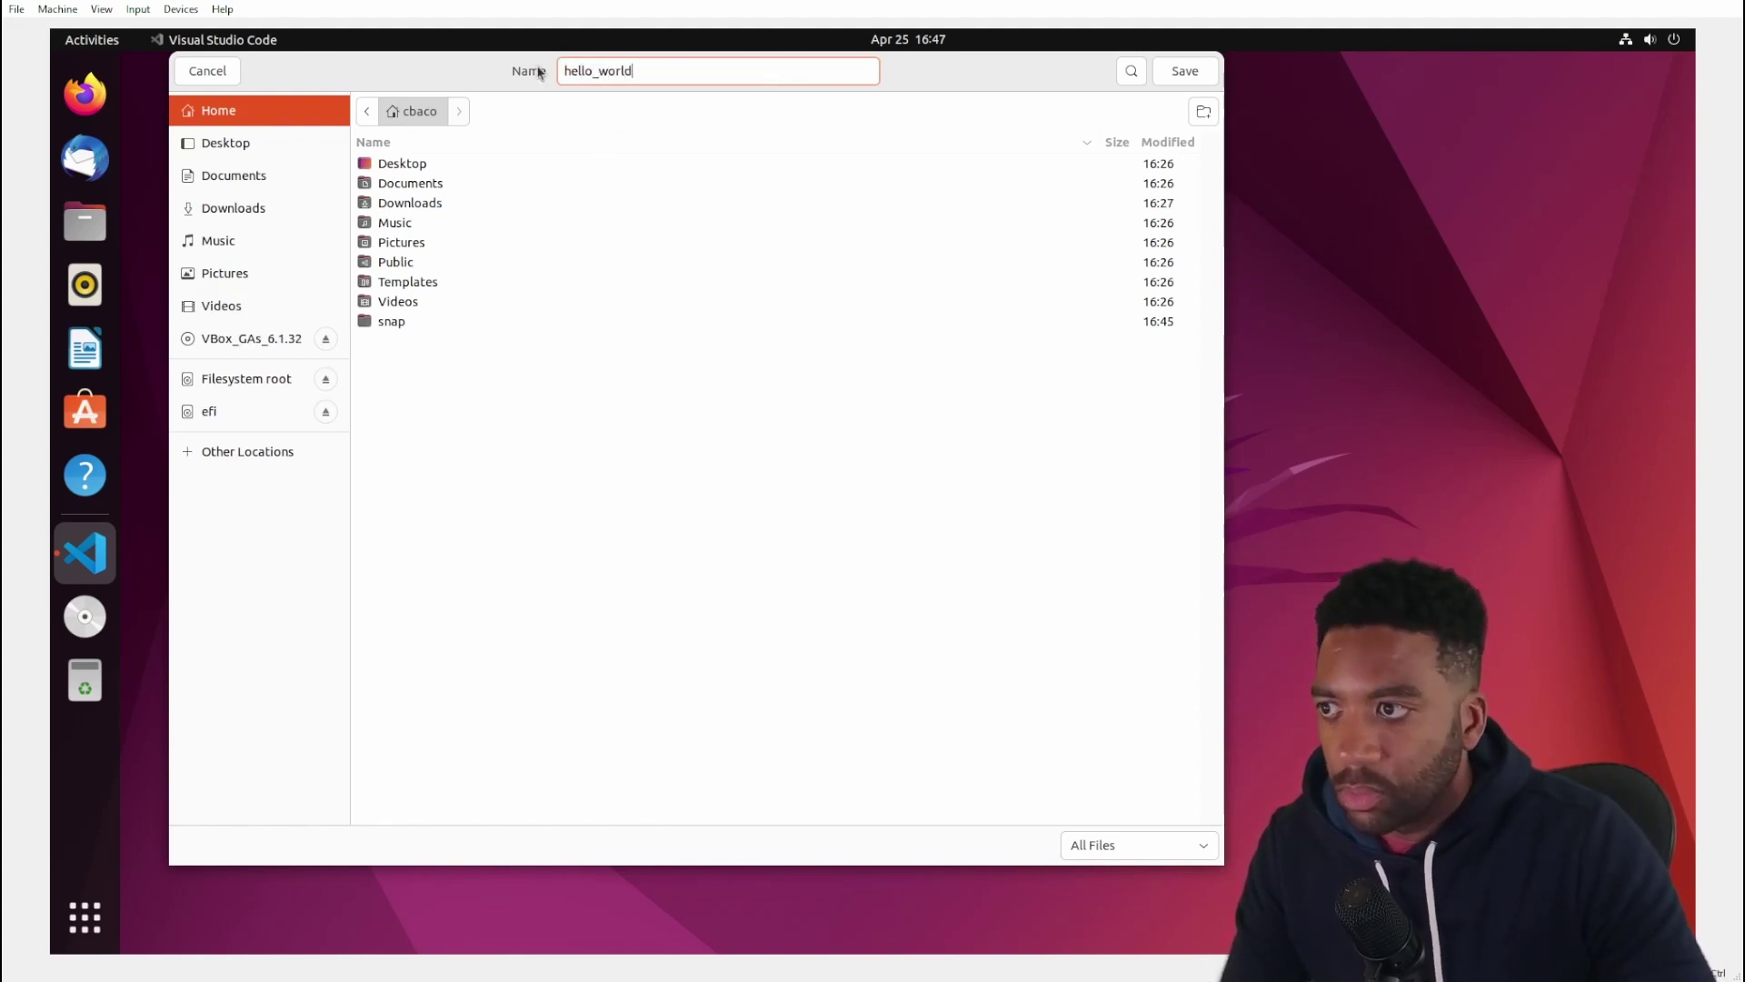
type(".py")
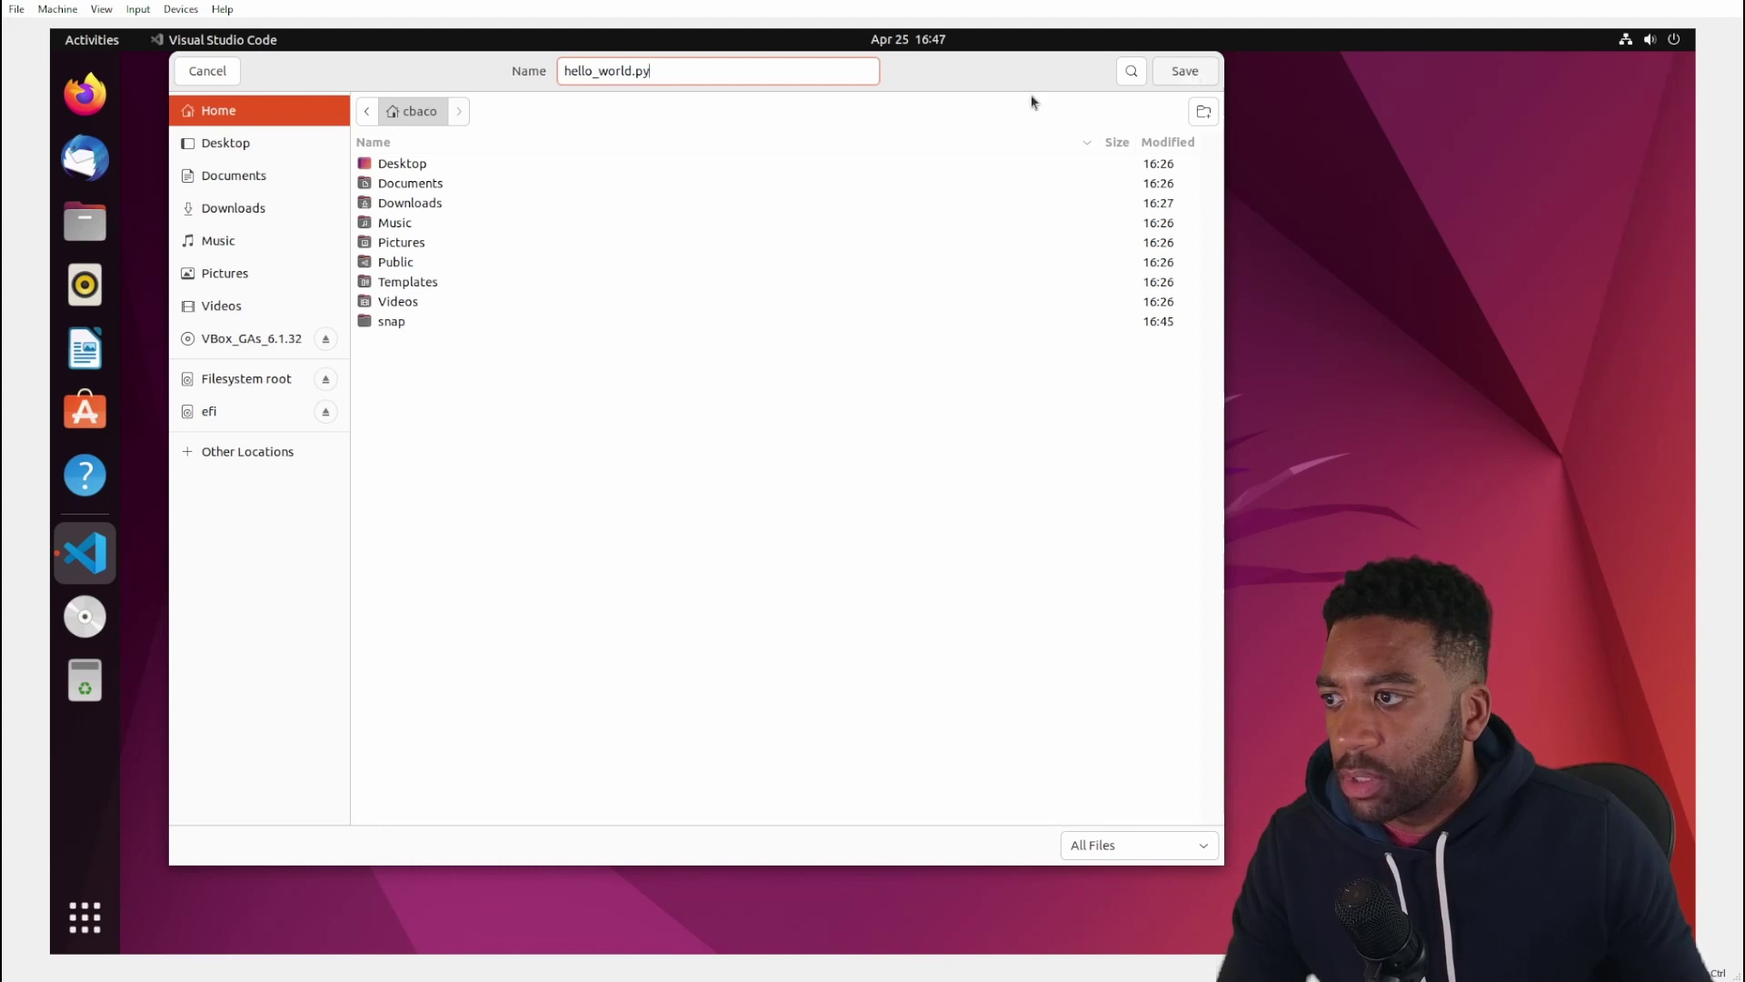
double_click(406, 185)
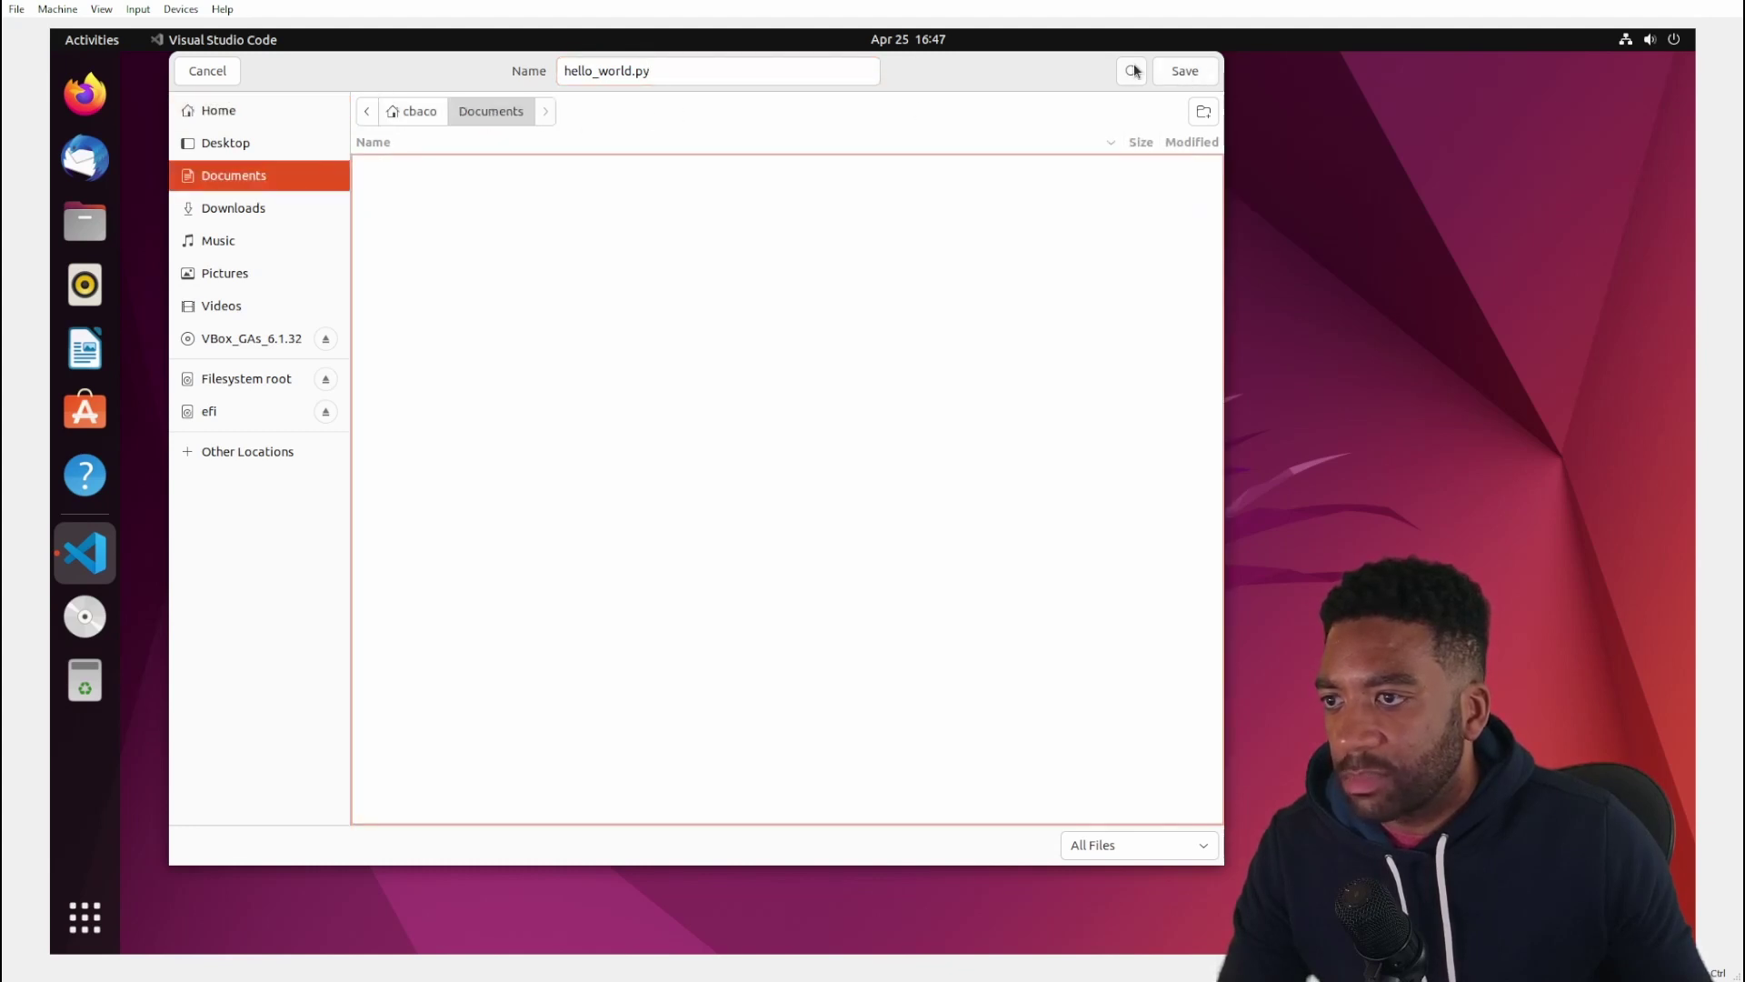
left_click(1185, 72)
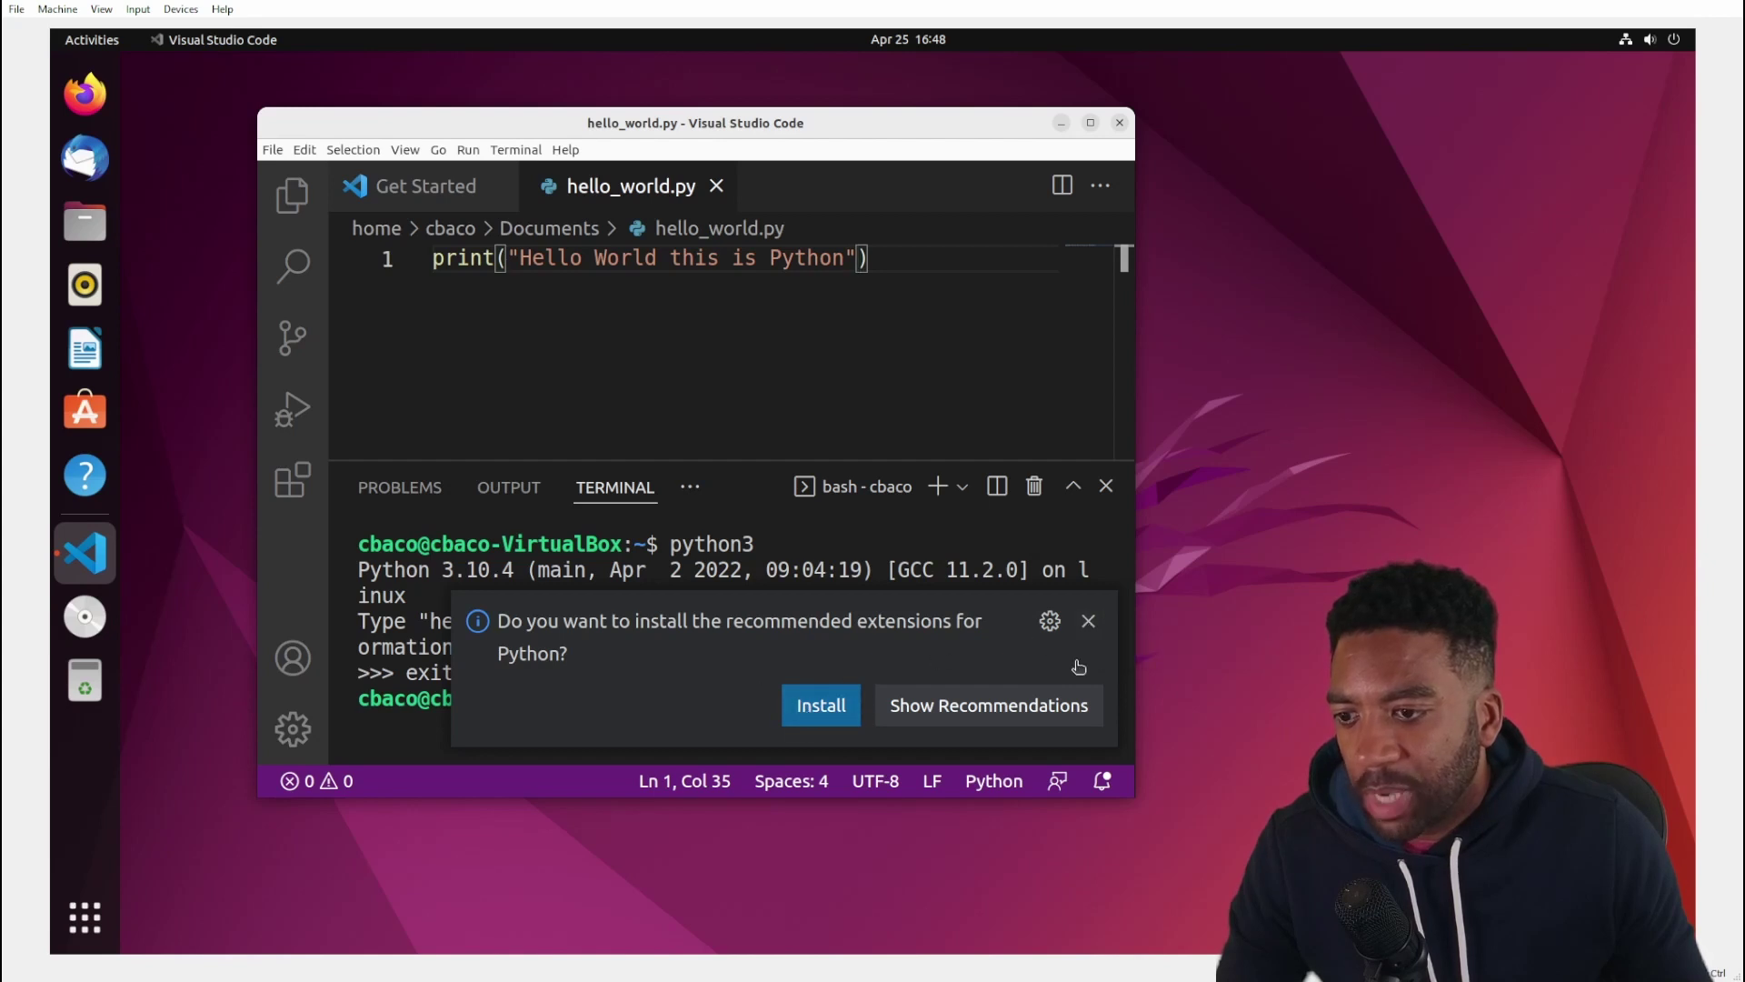
left_click(1089, 623)
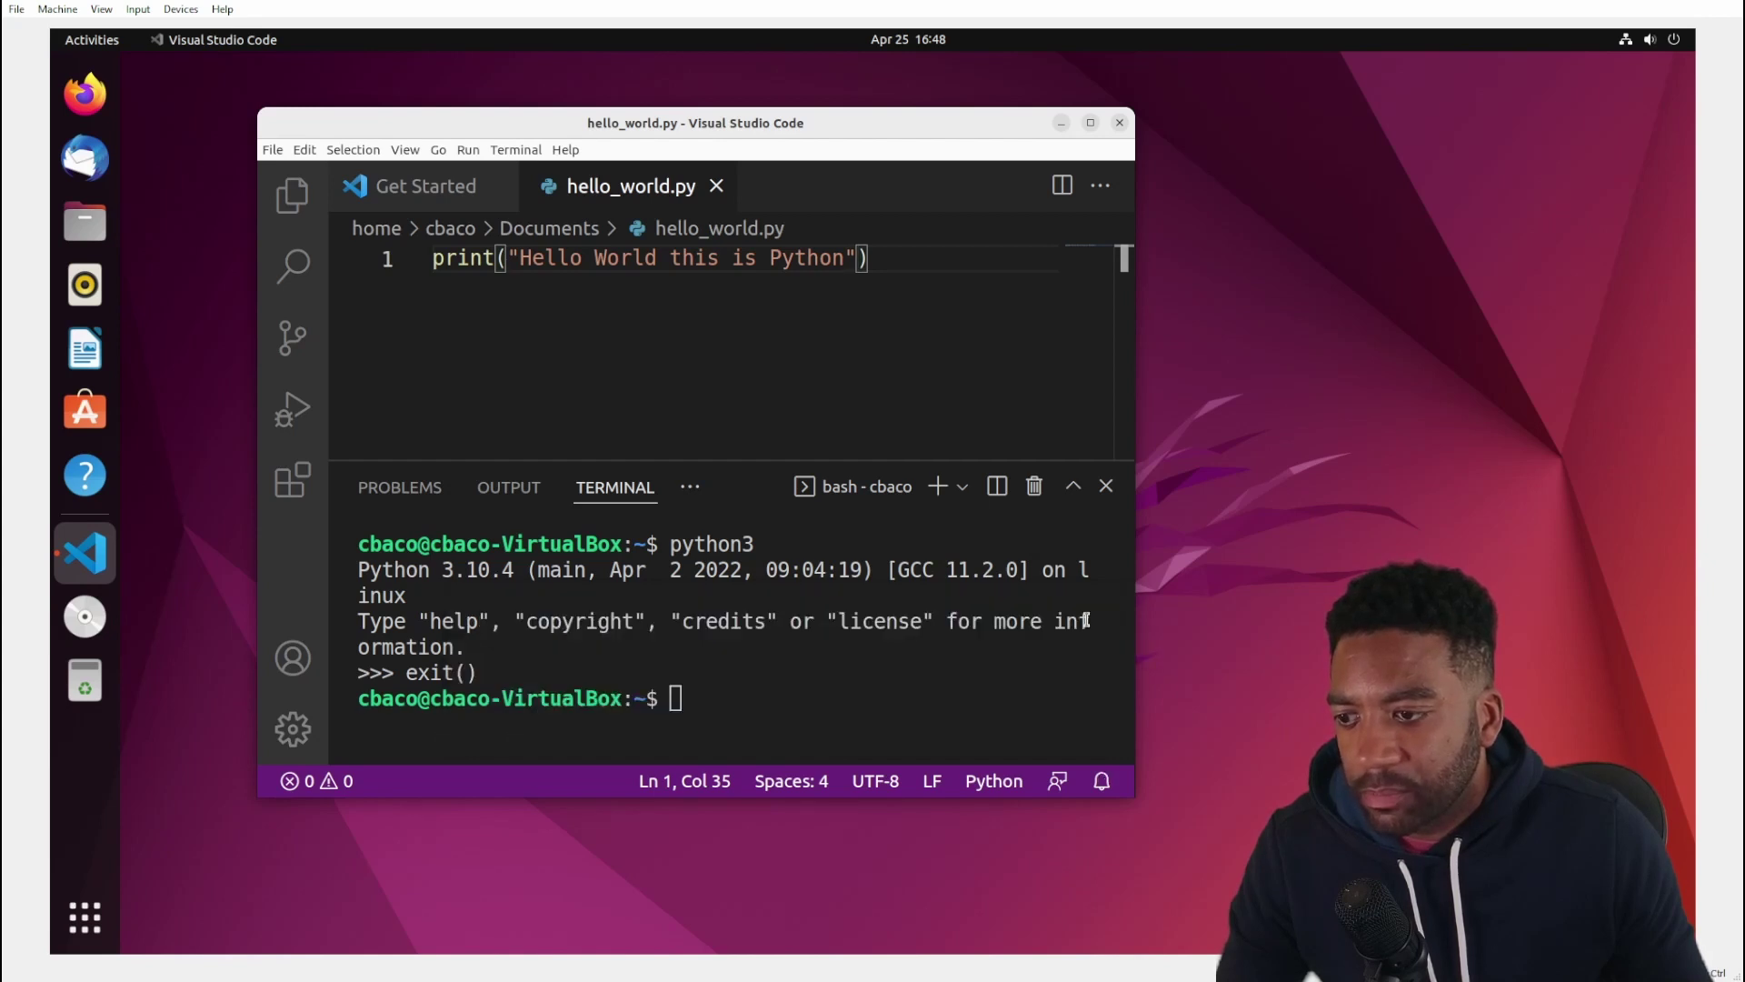
Find and install Microsoft's Python extension from the marketplace, and return to the hello_world.py code.
left_click(284, 481)
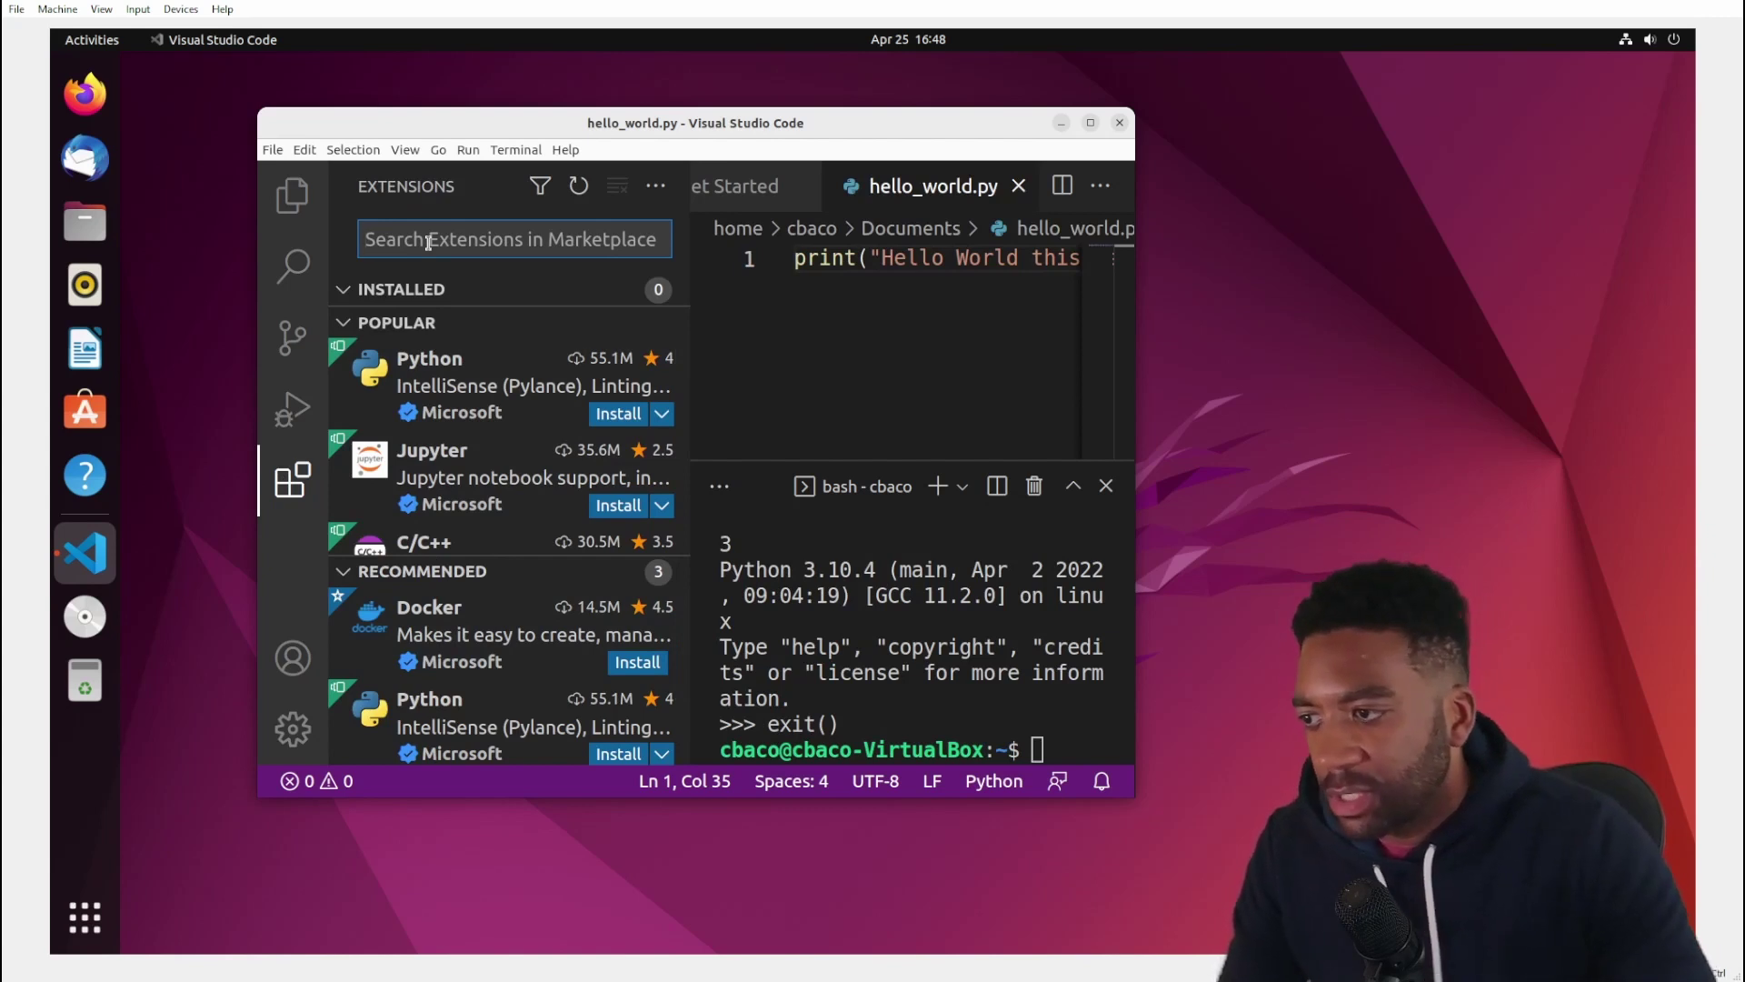
type("python")
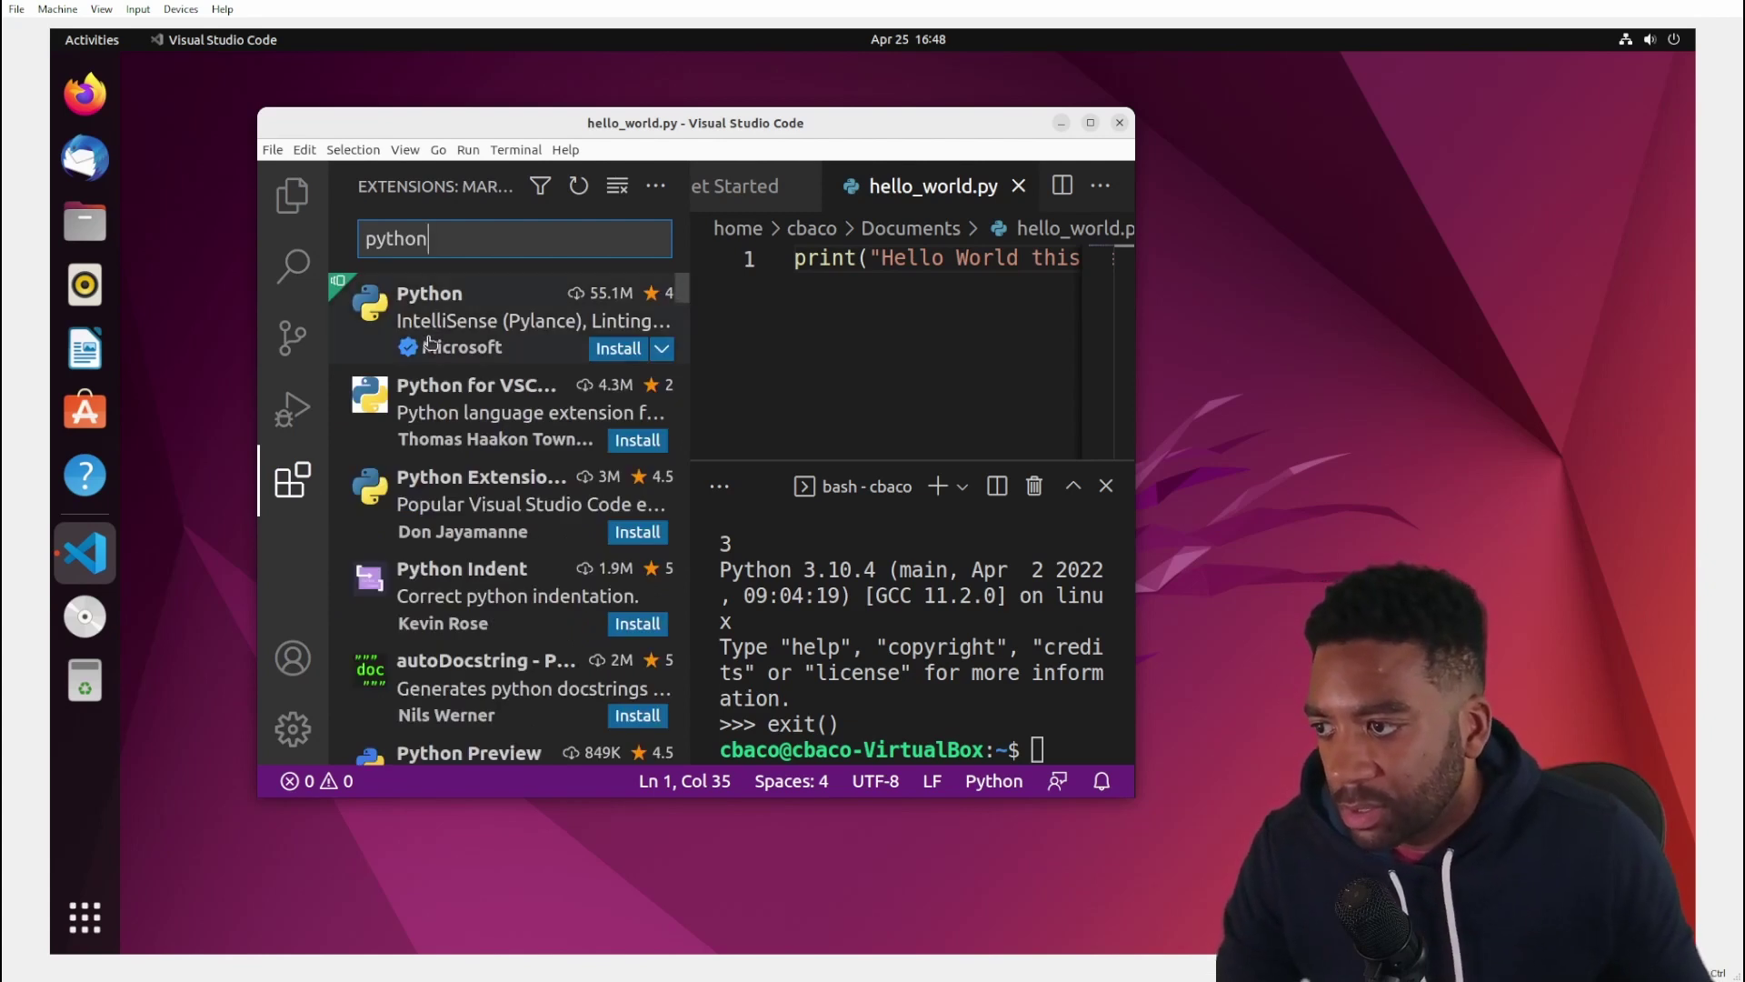
mouse_move(465, 345)
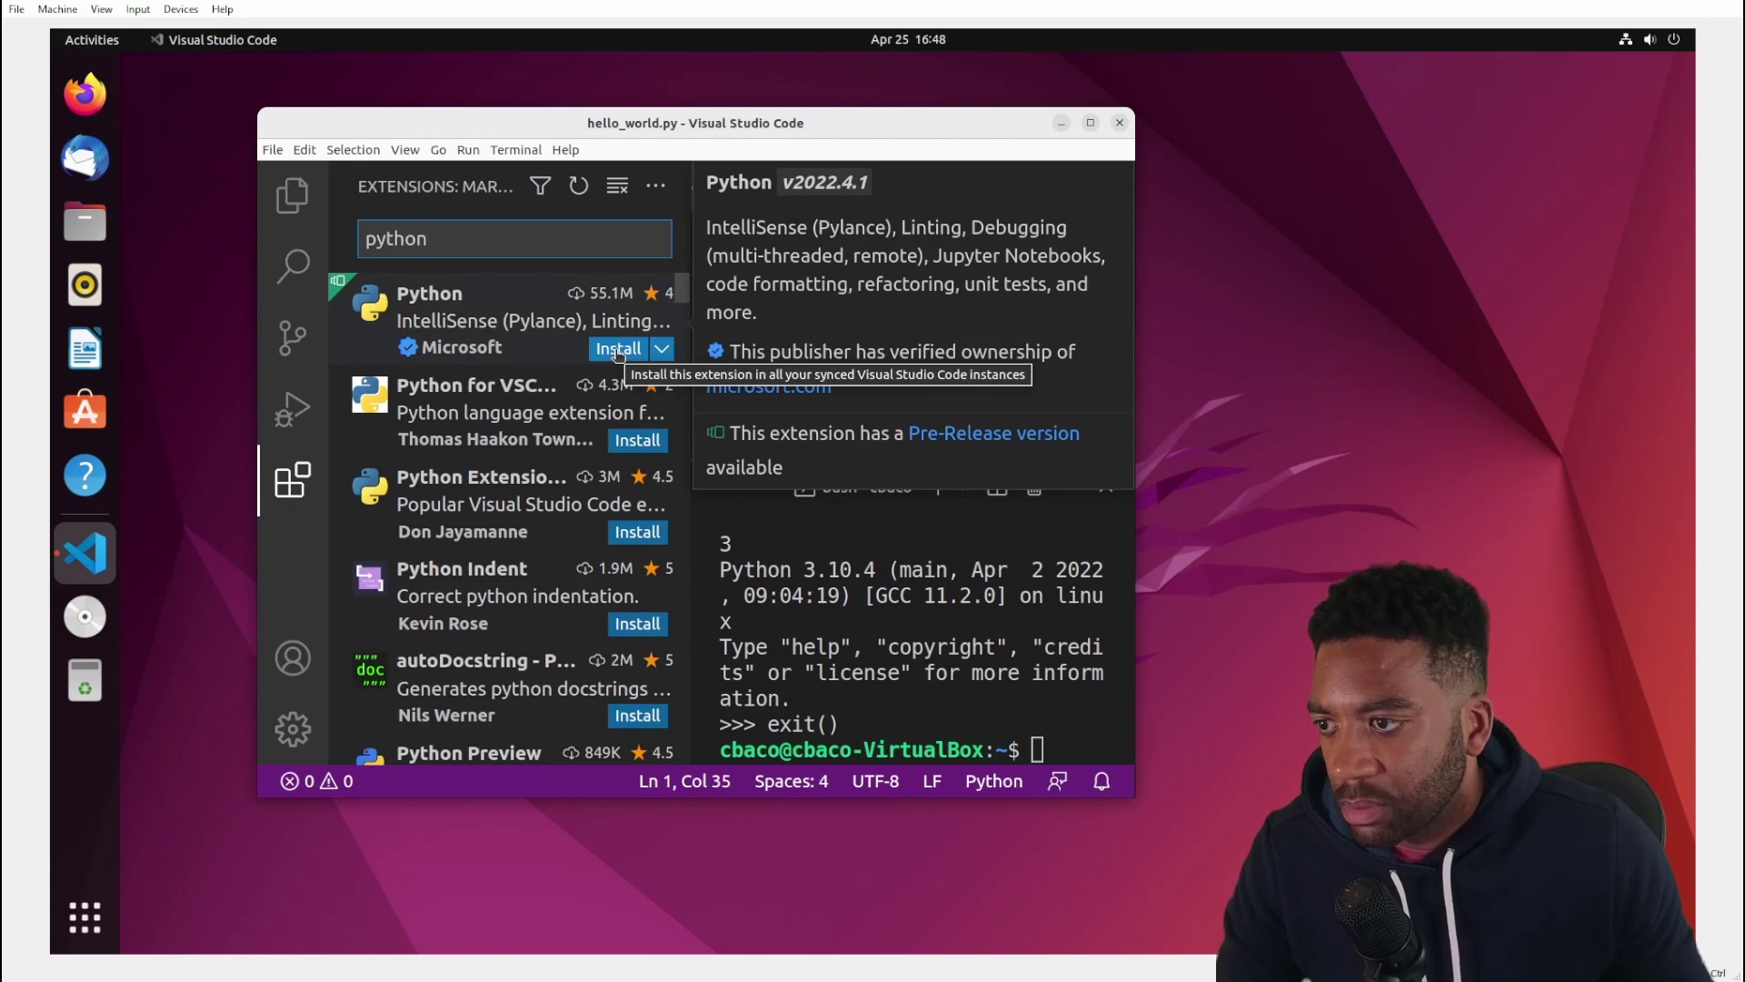
left_click(618, 349)
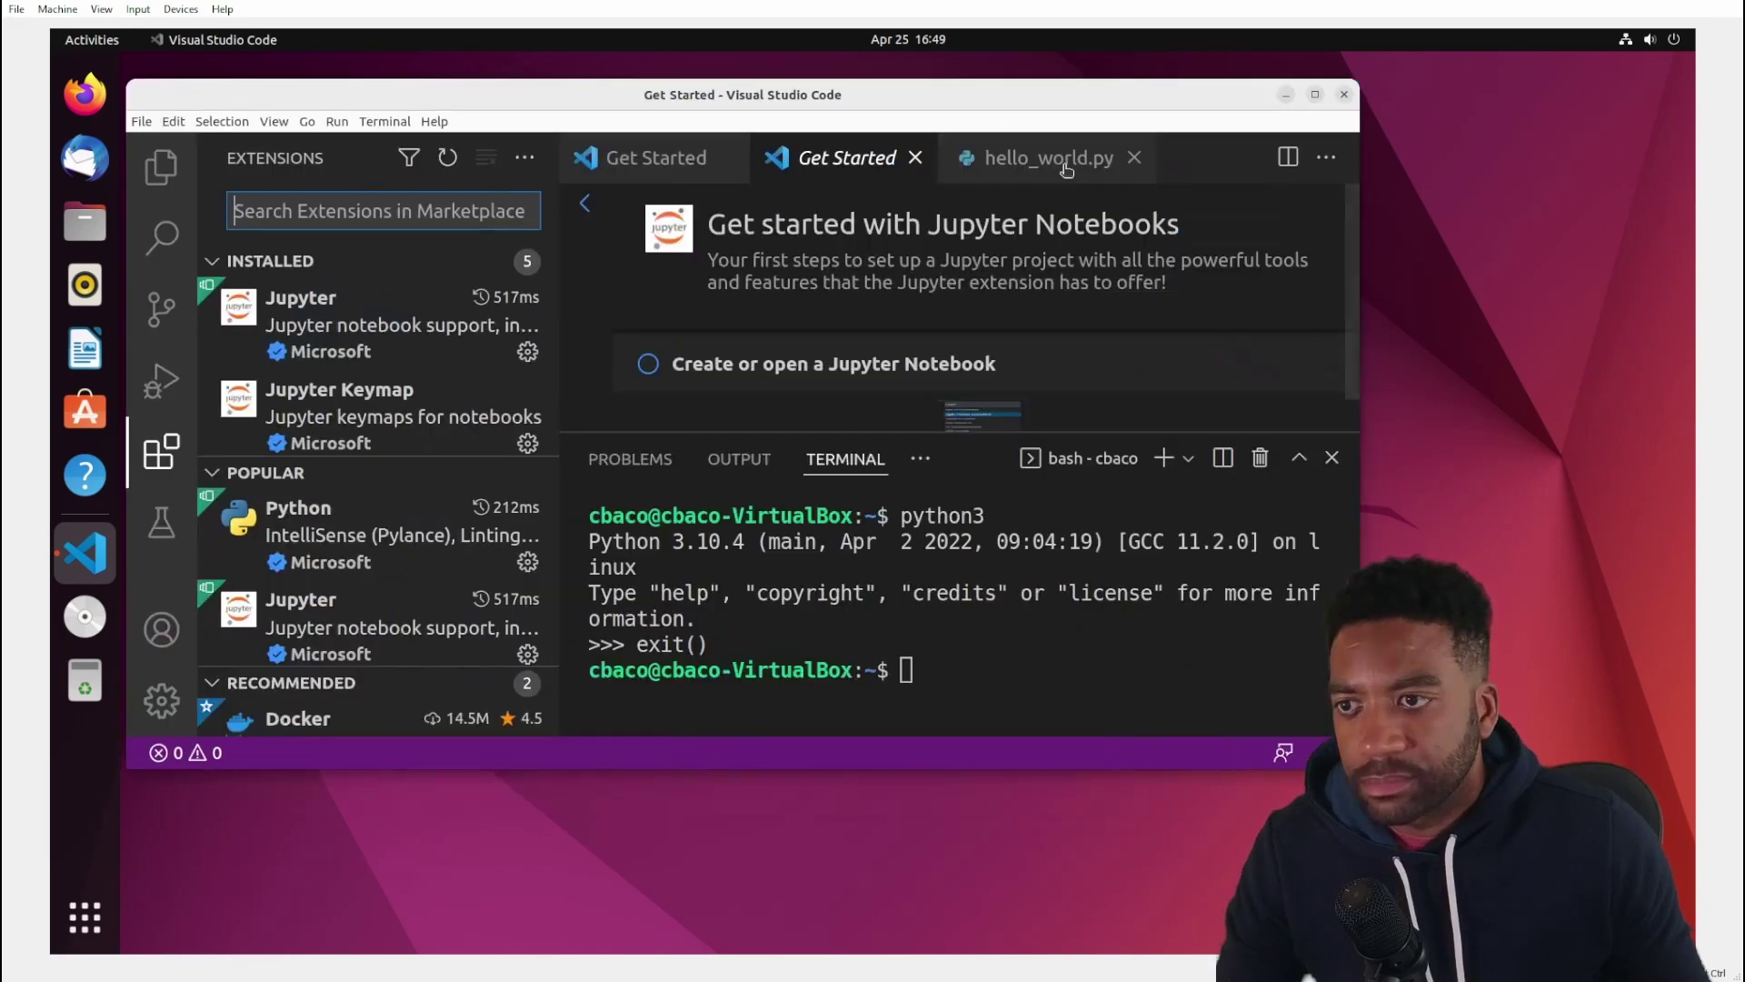
left_click(1055, 159)
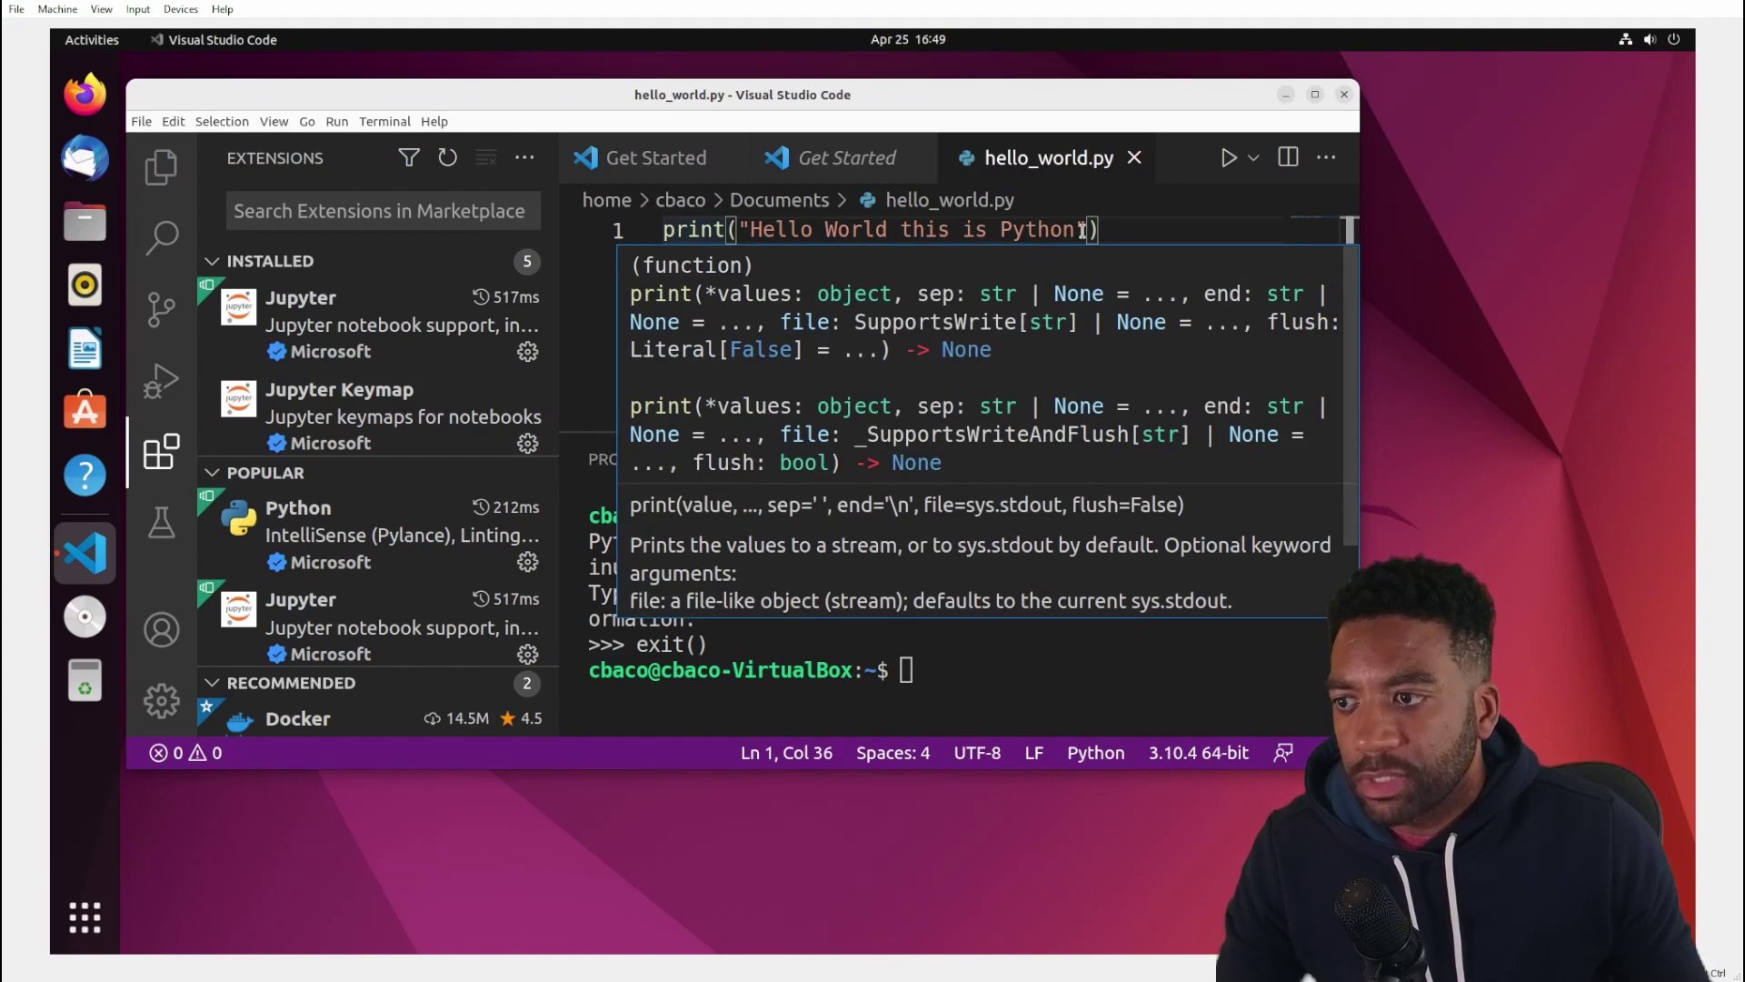
left_click(1168, 228)
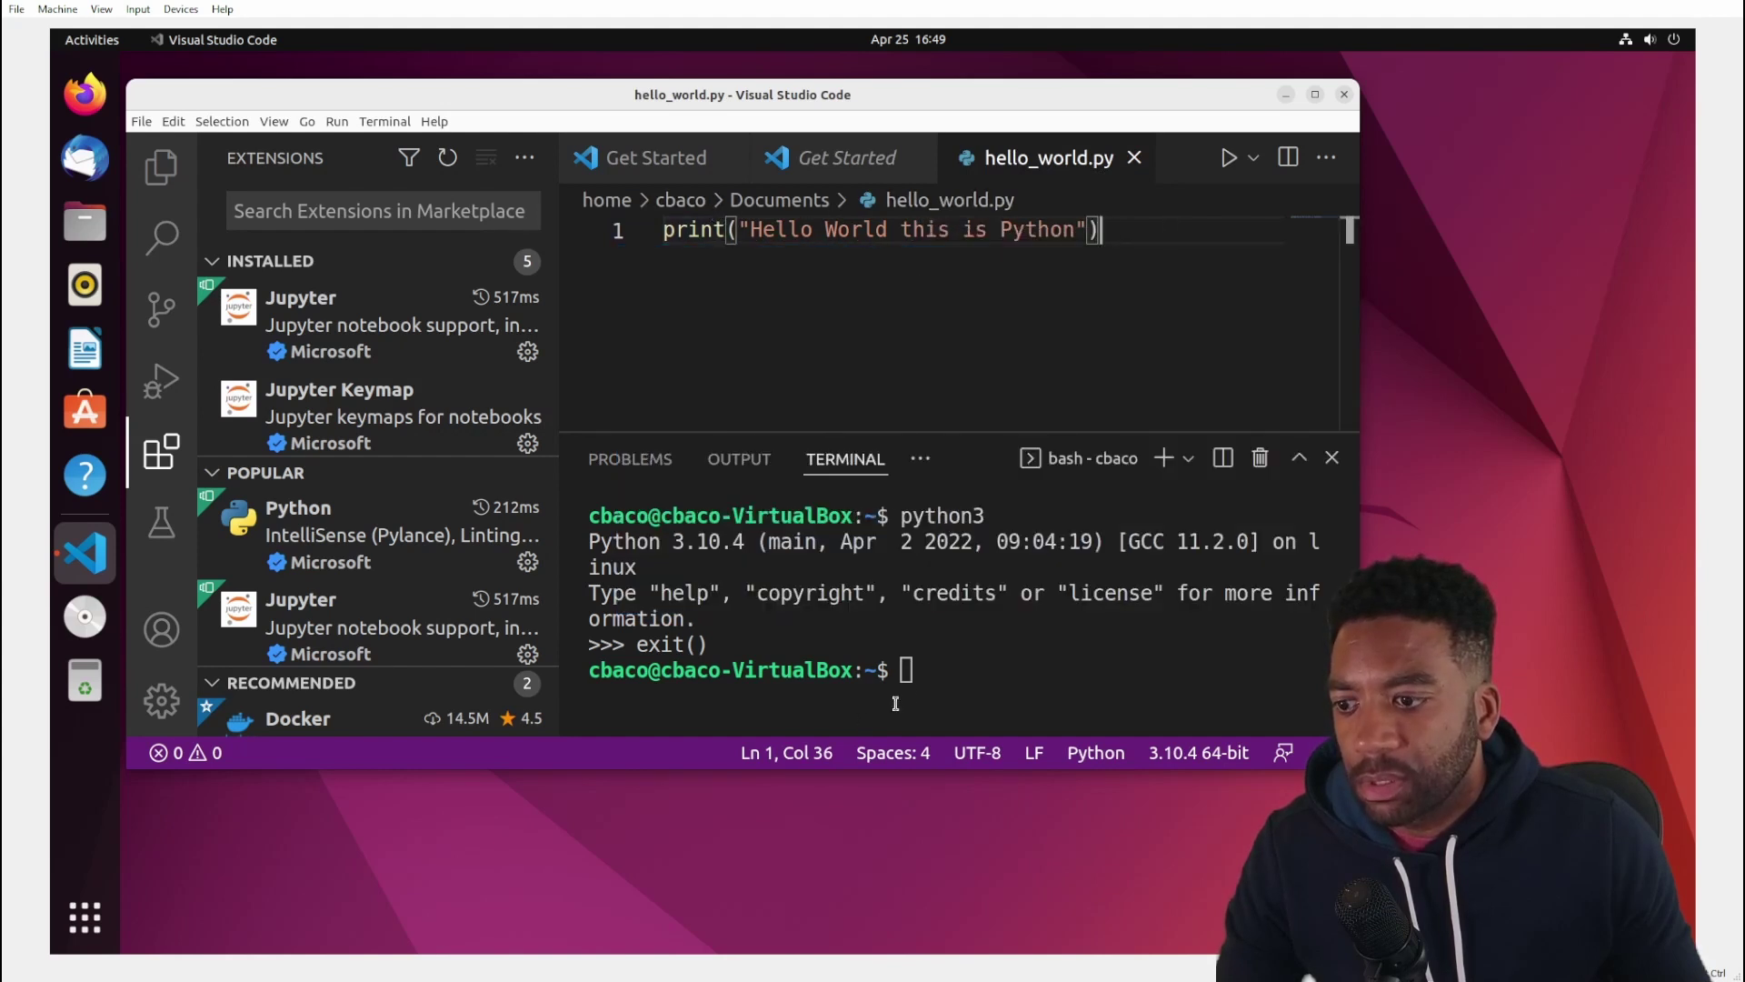
List the contents of the home folder in the terminal with ls.
left_click(935, 670)
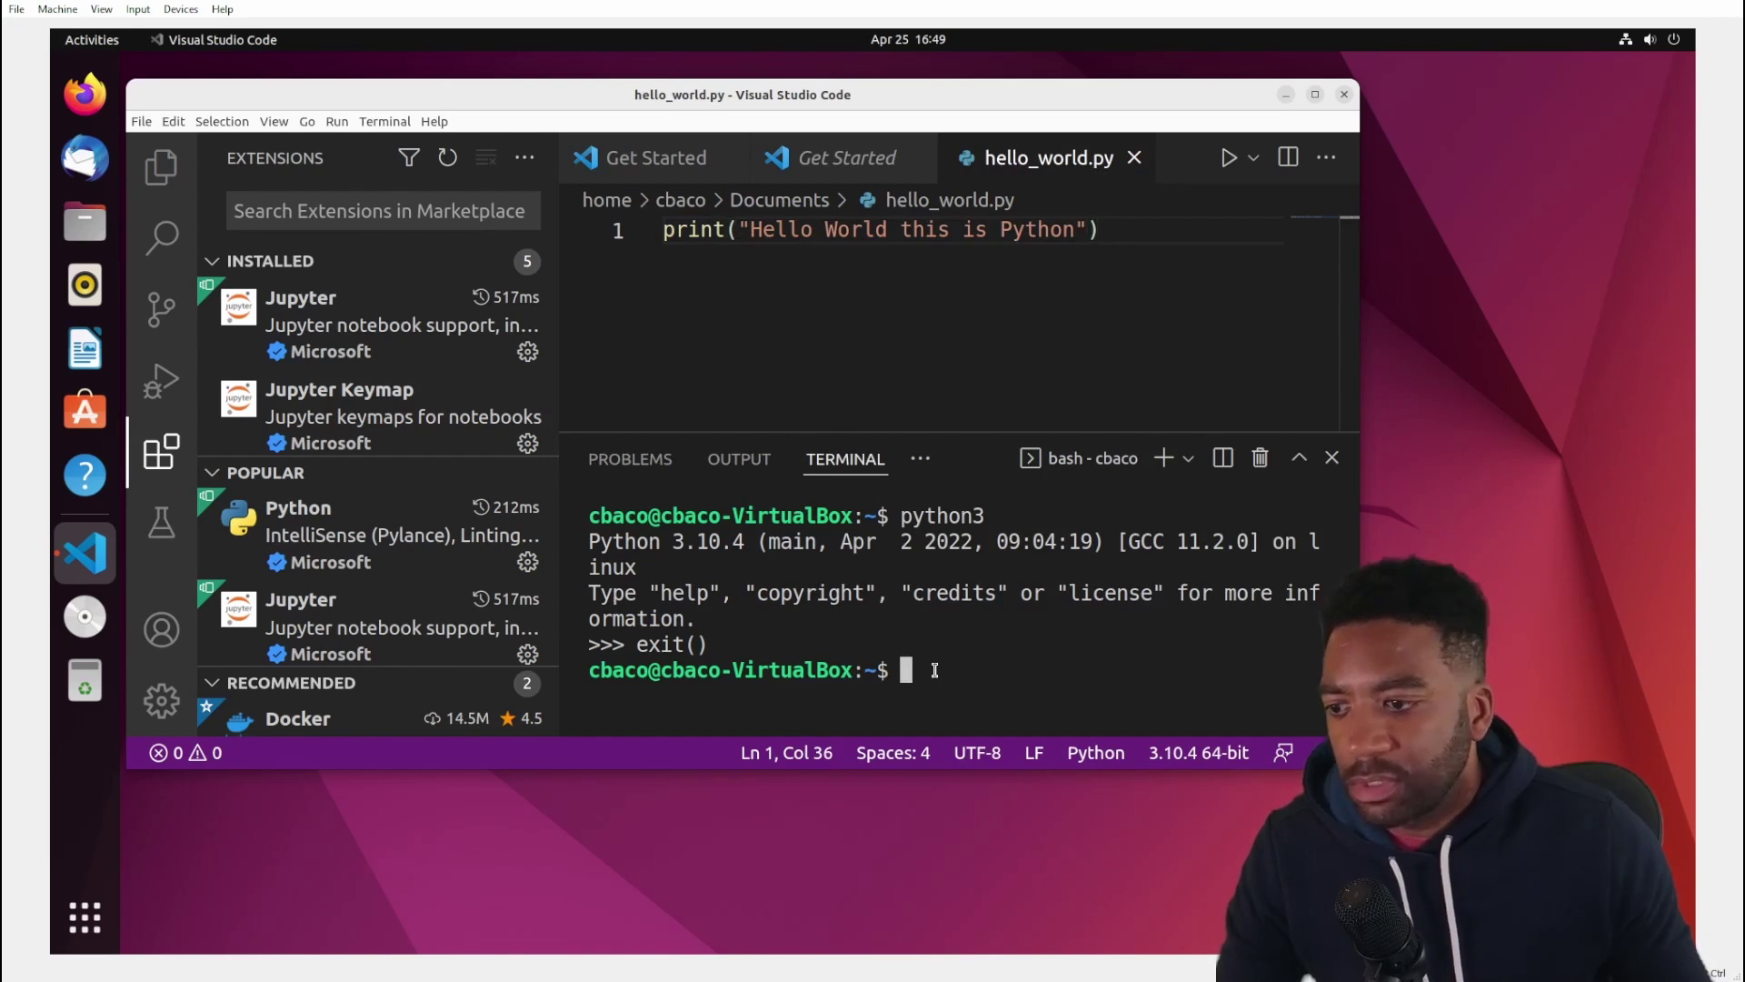
type("ls")
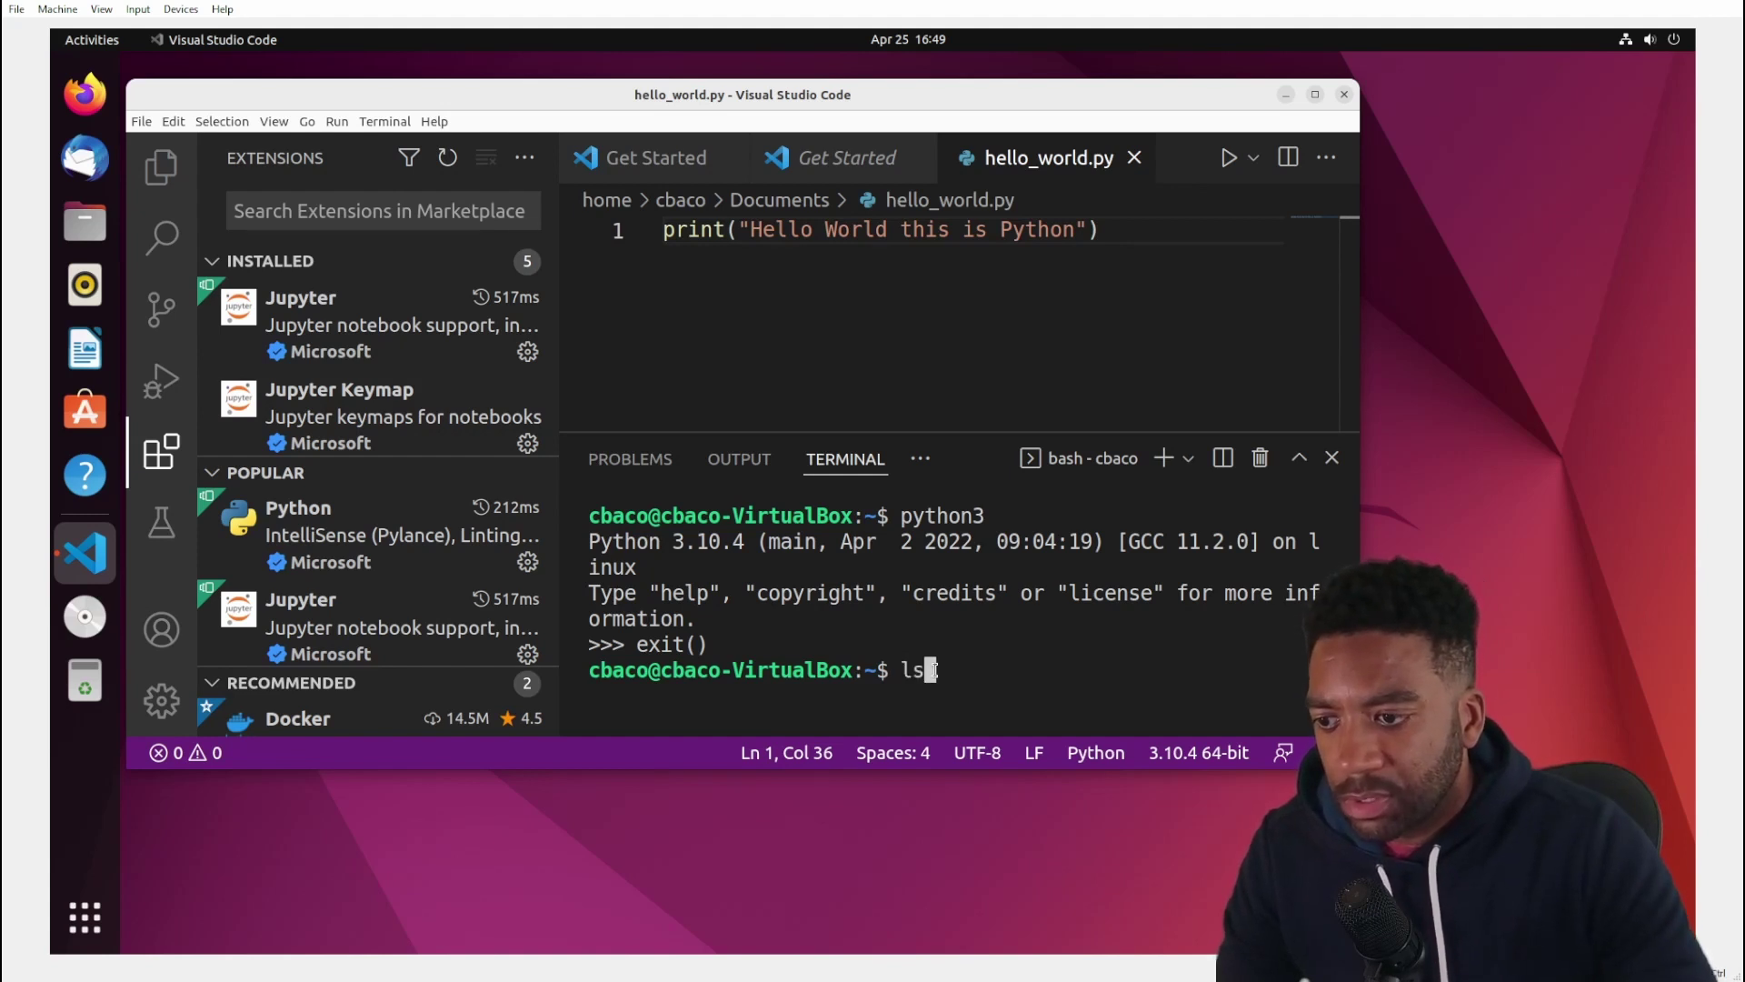
key("Return")
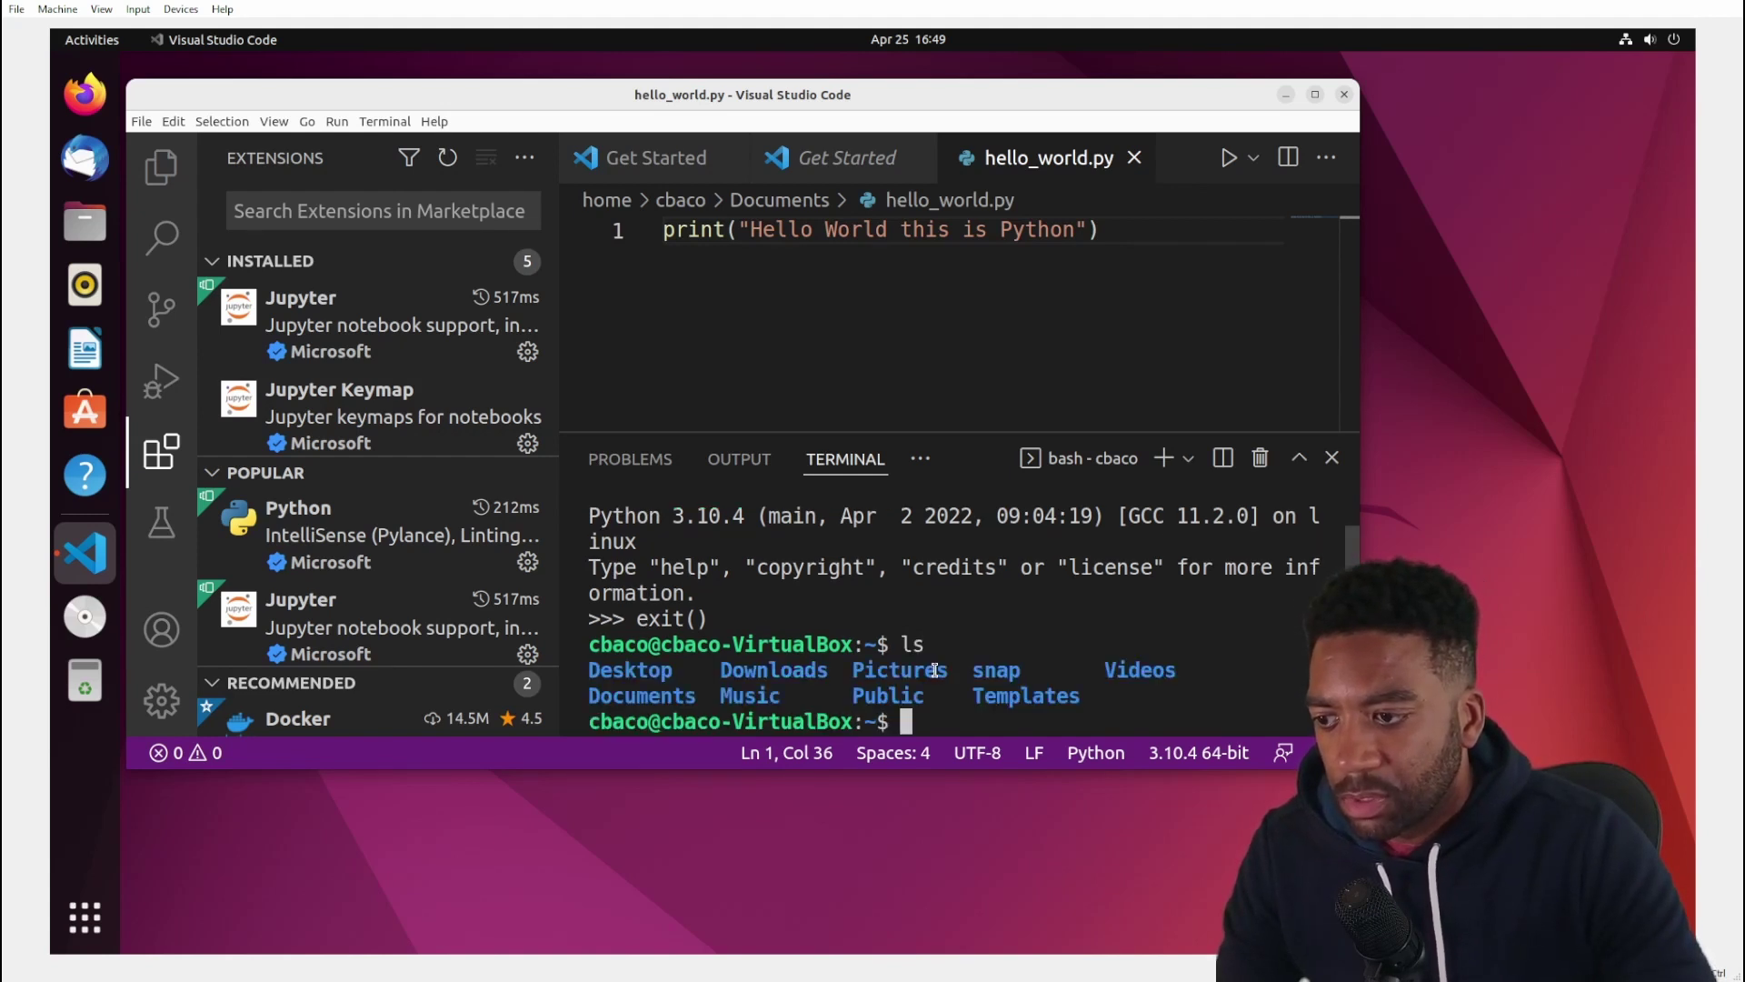
type("Documents")
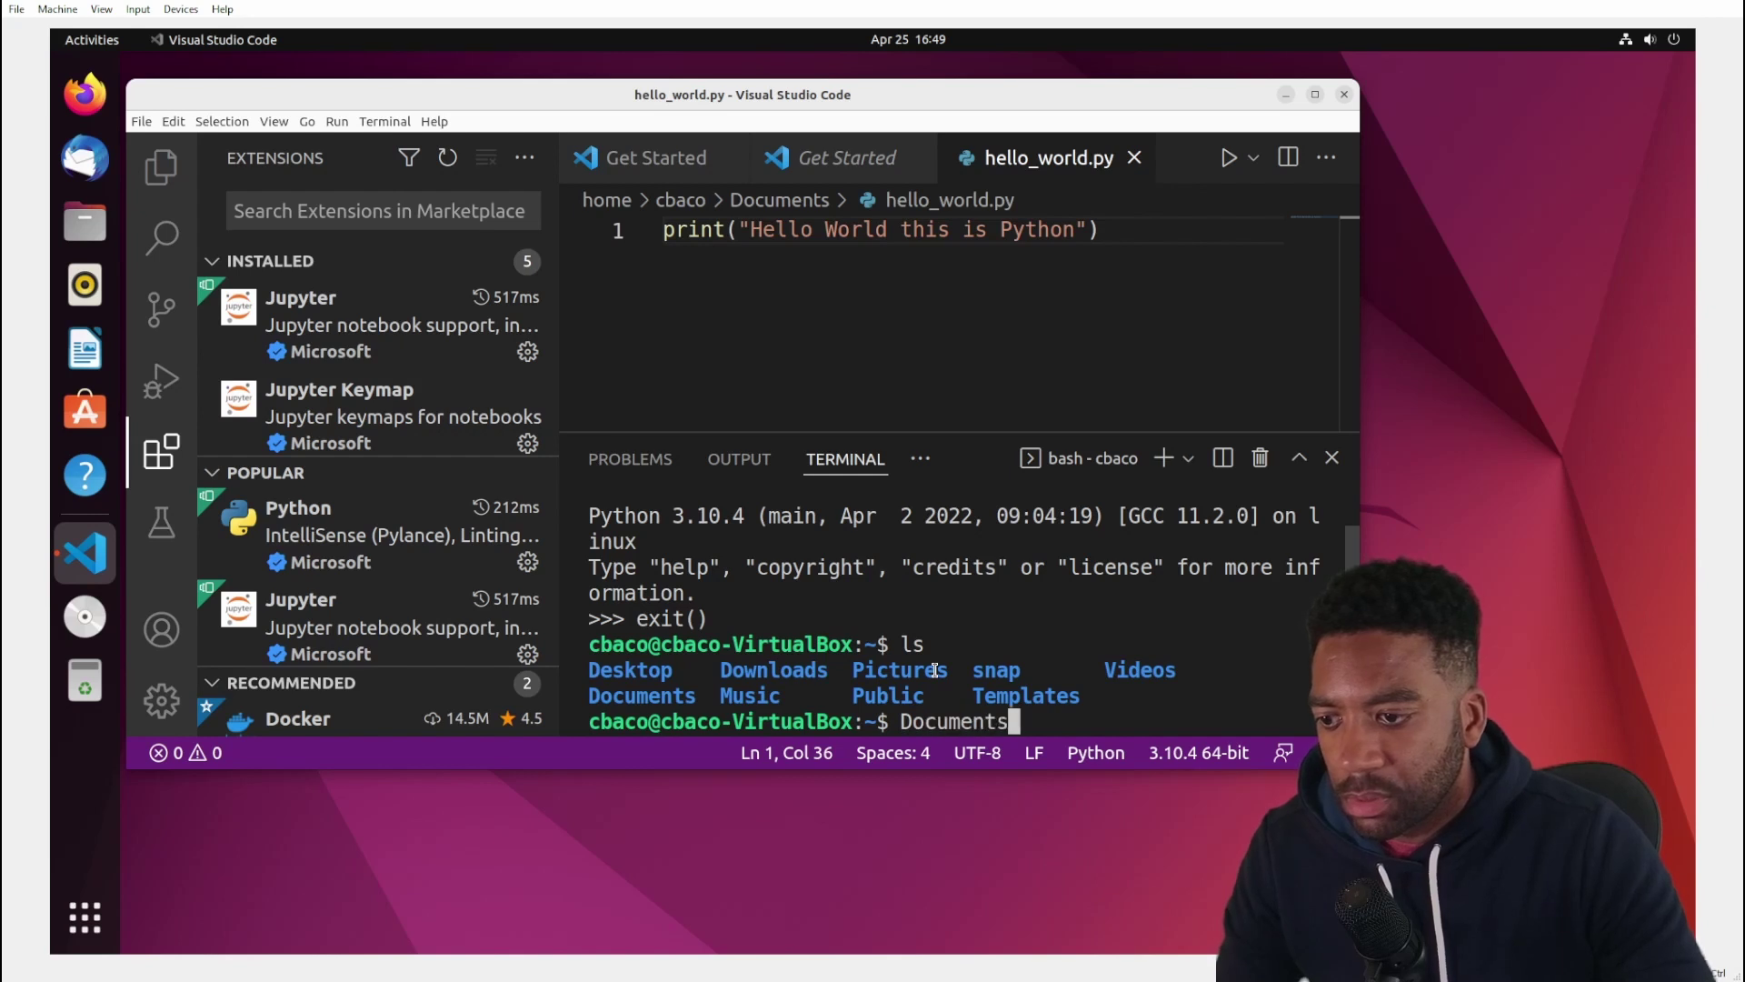
key("Return")
type("ls")
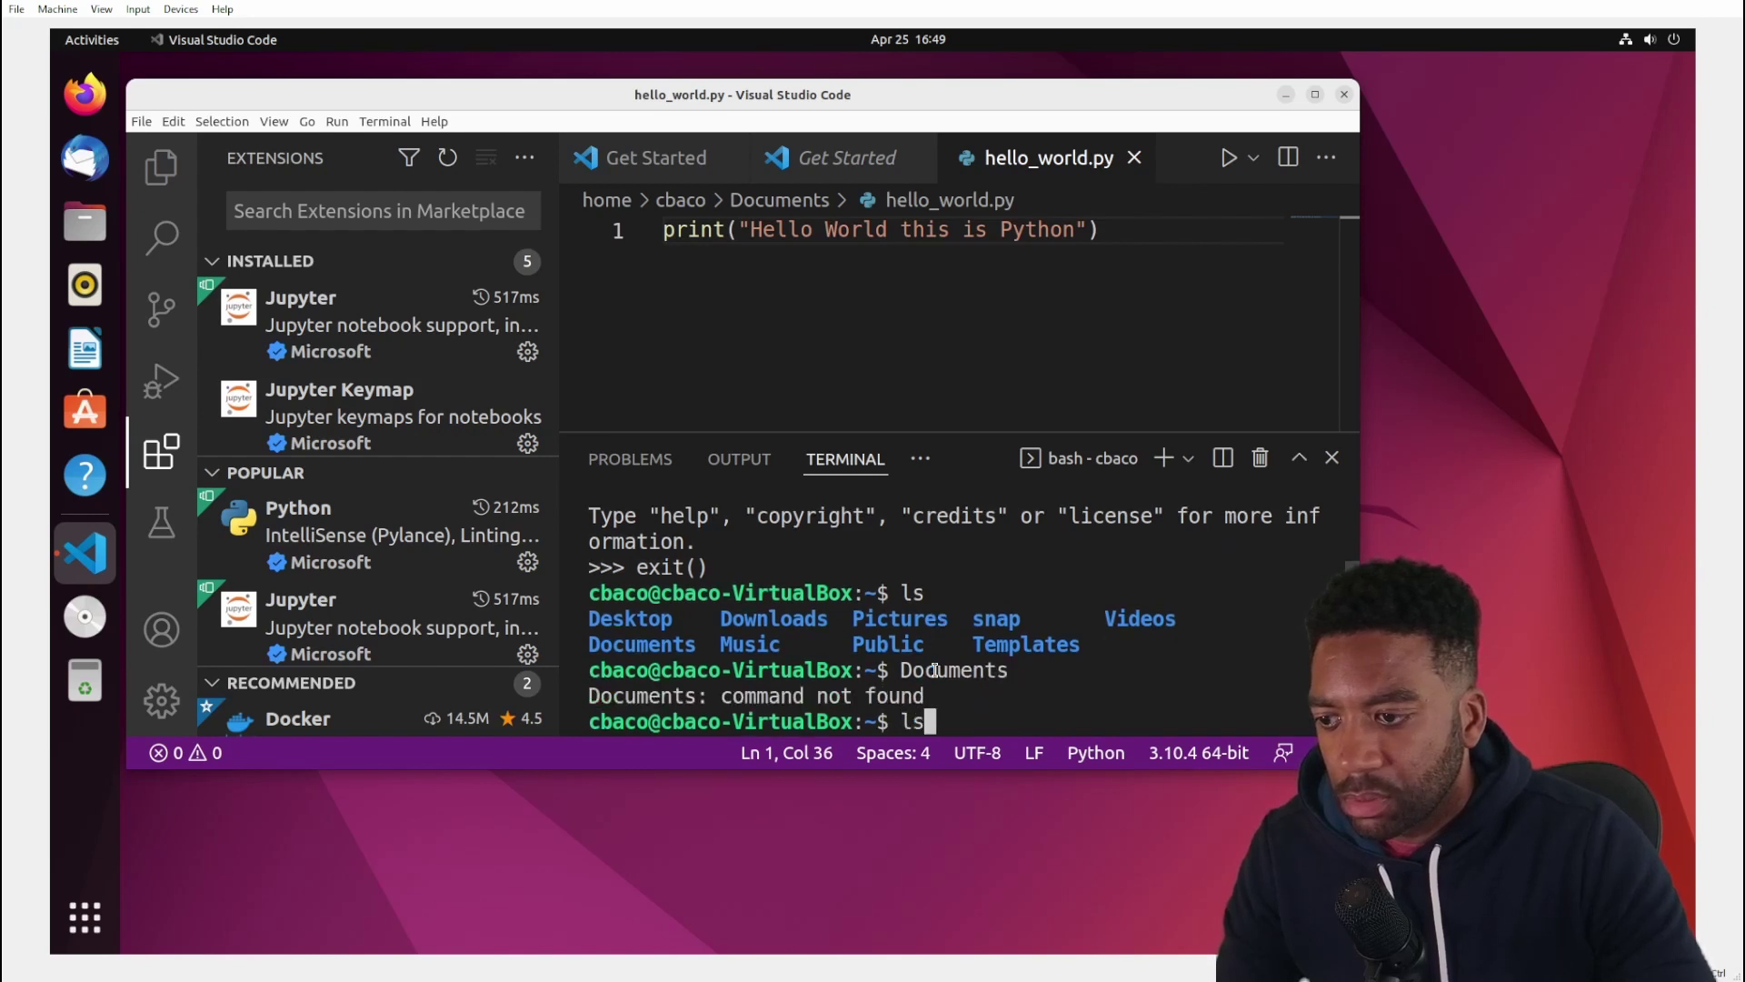
key("BackSpace")
key("BackSpace")
Change to the folder with cd Documents in the terminal and list its files with ls.
type("cd Documents")
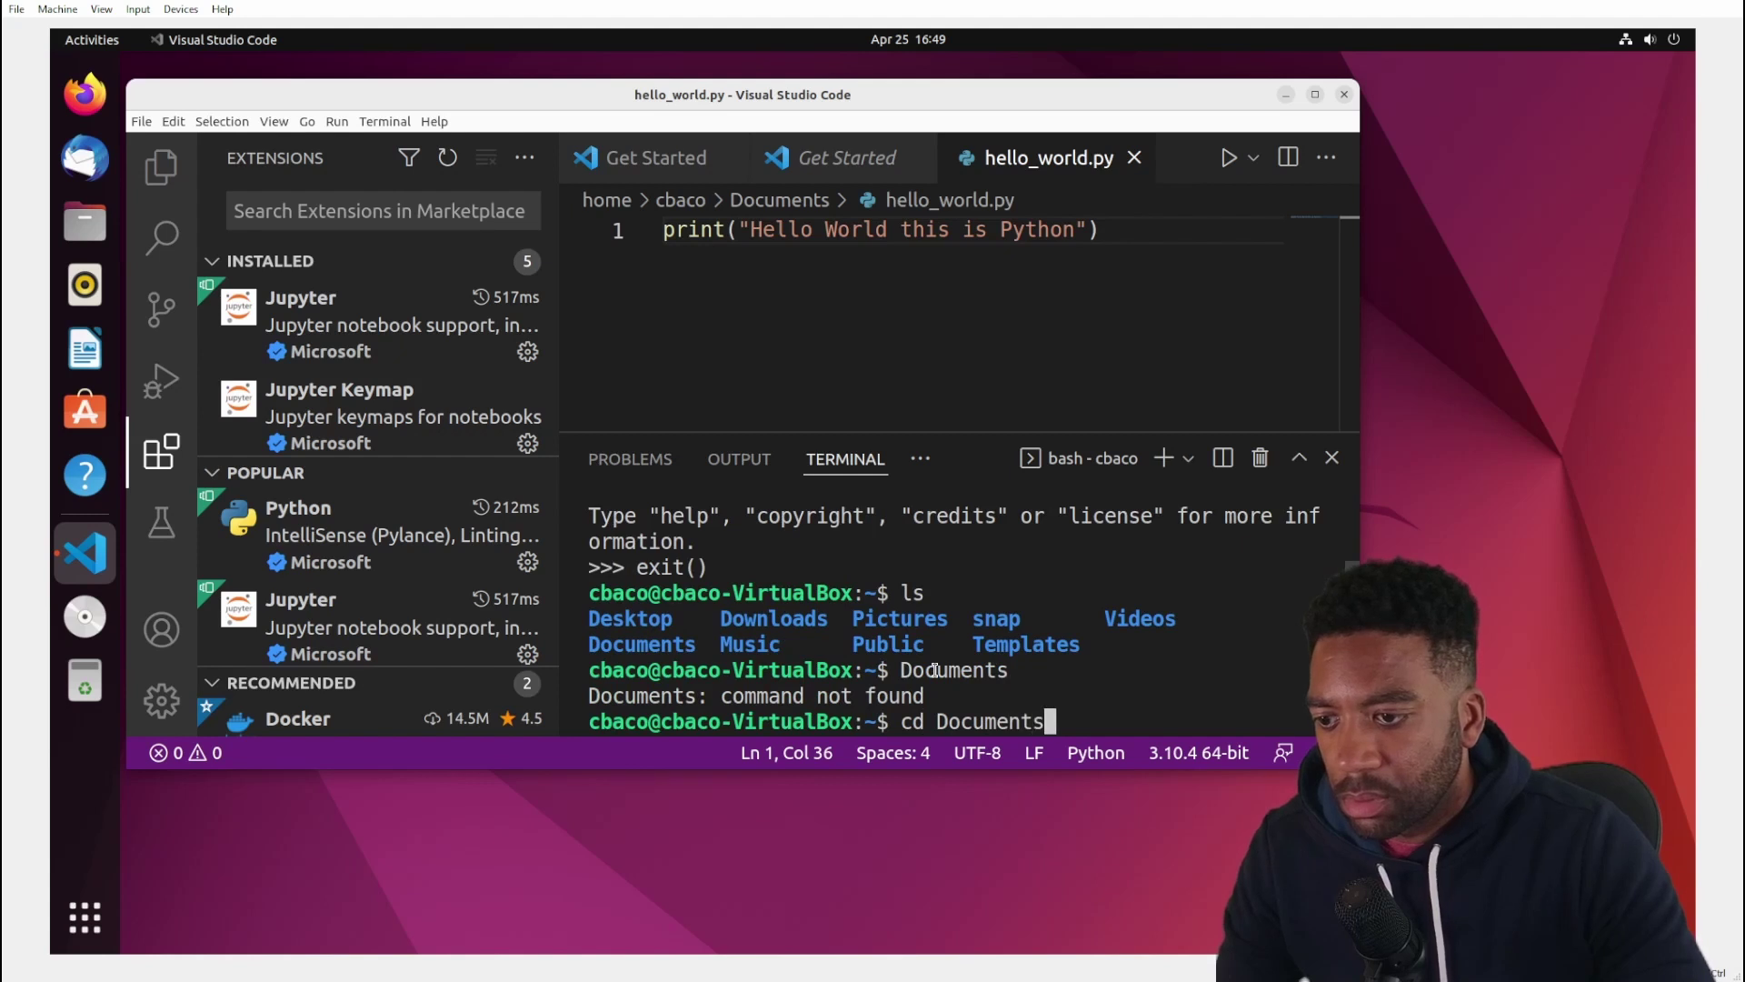
key("Return")
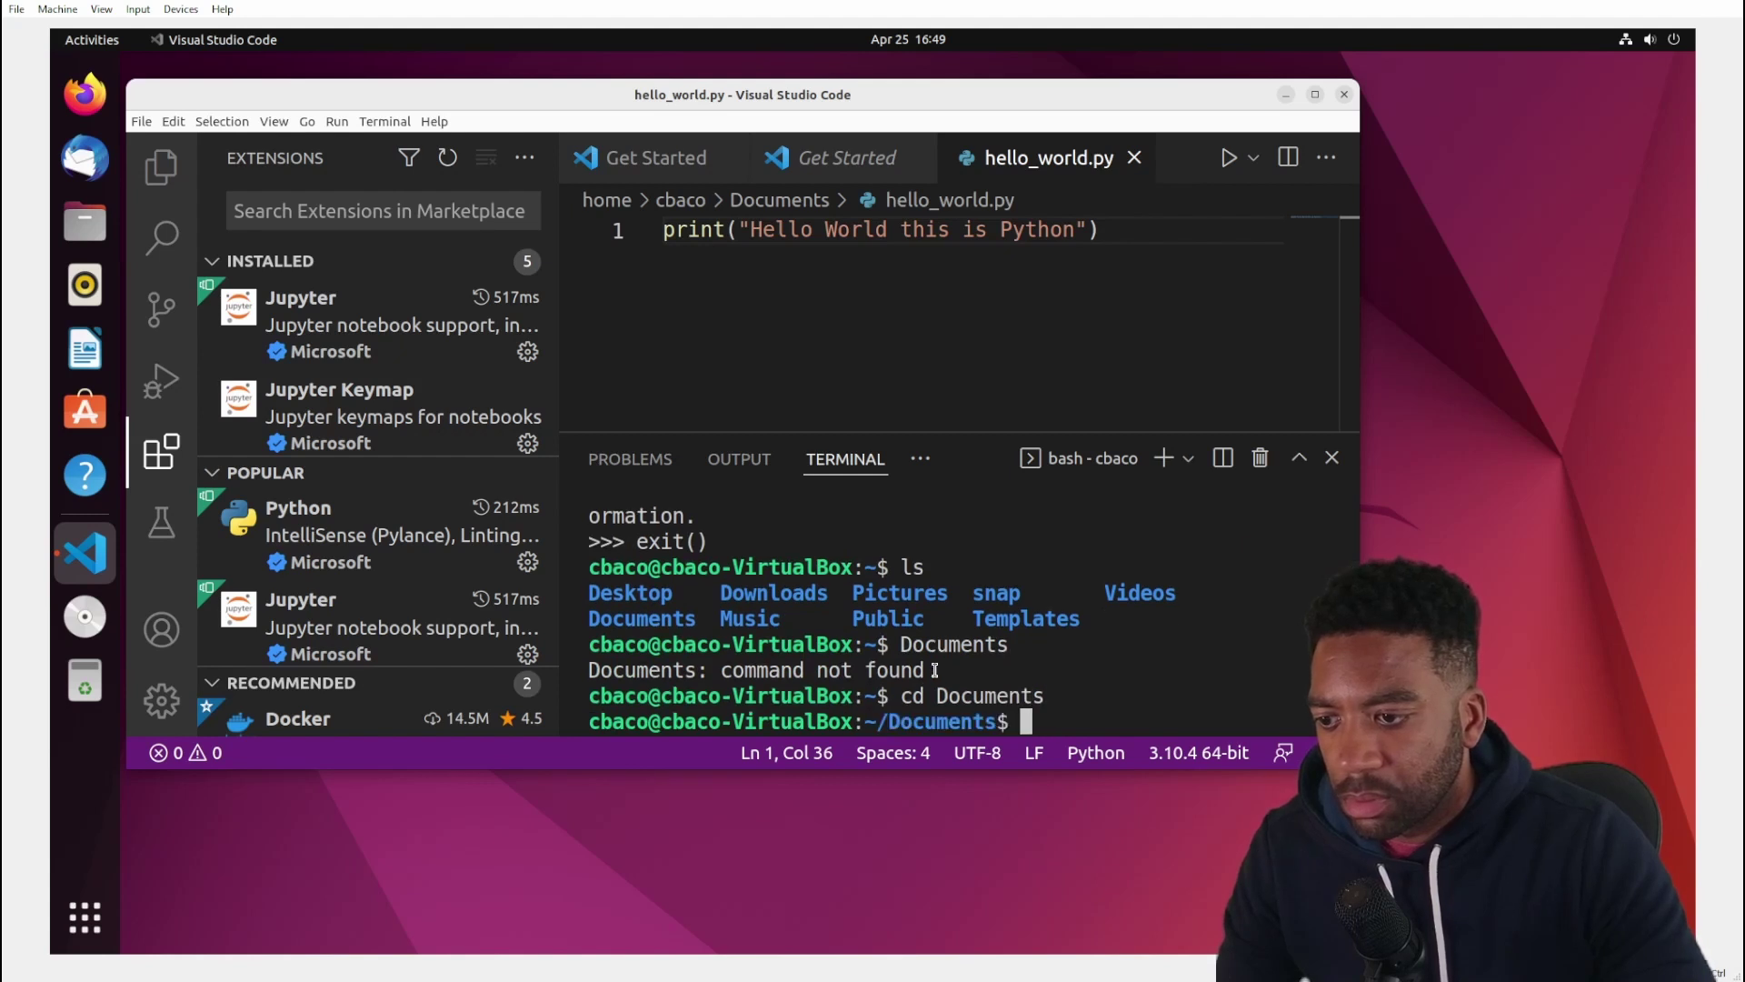
type("ls")
key("Return")
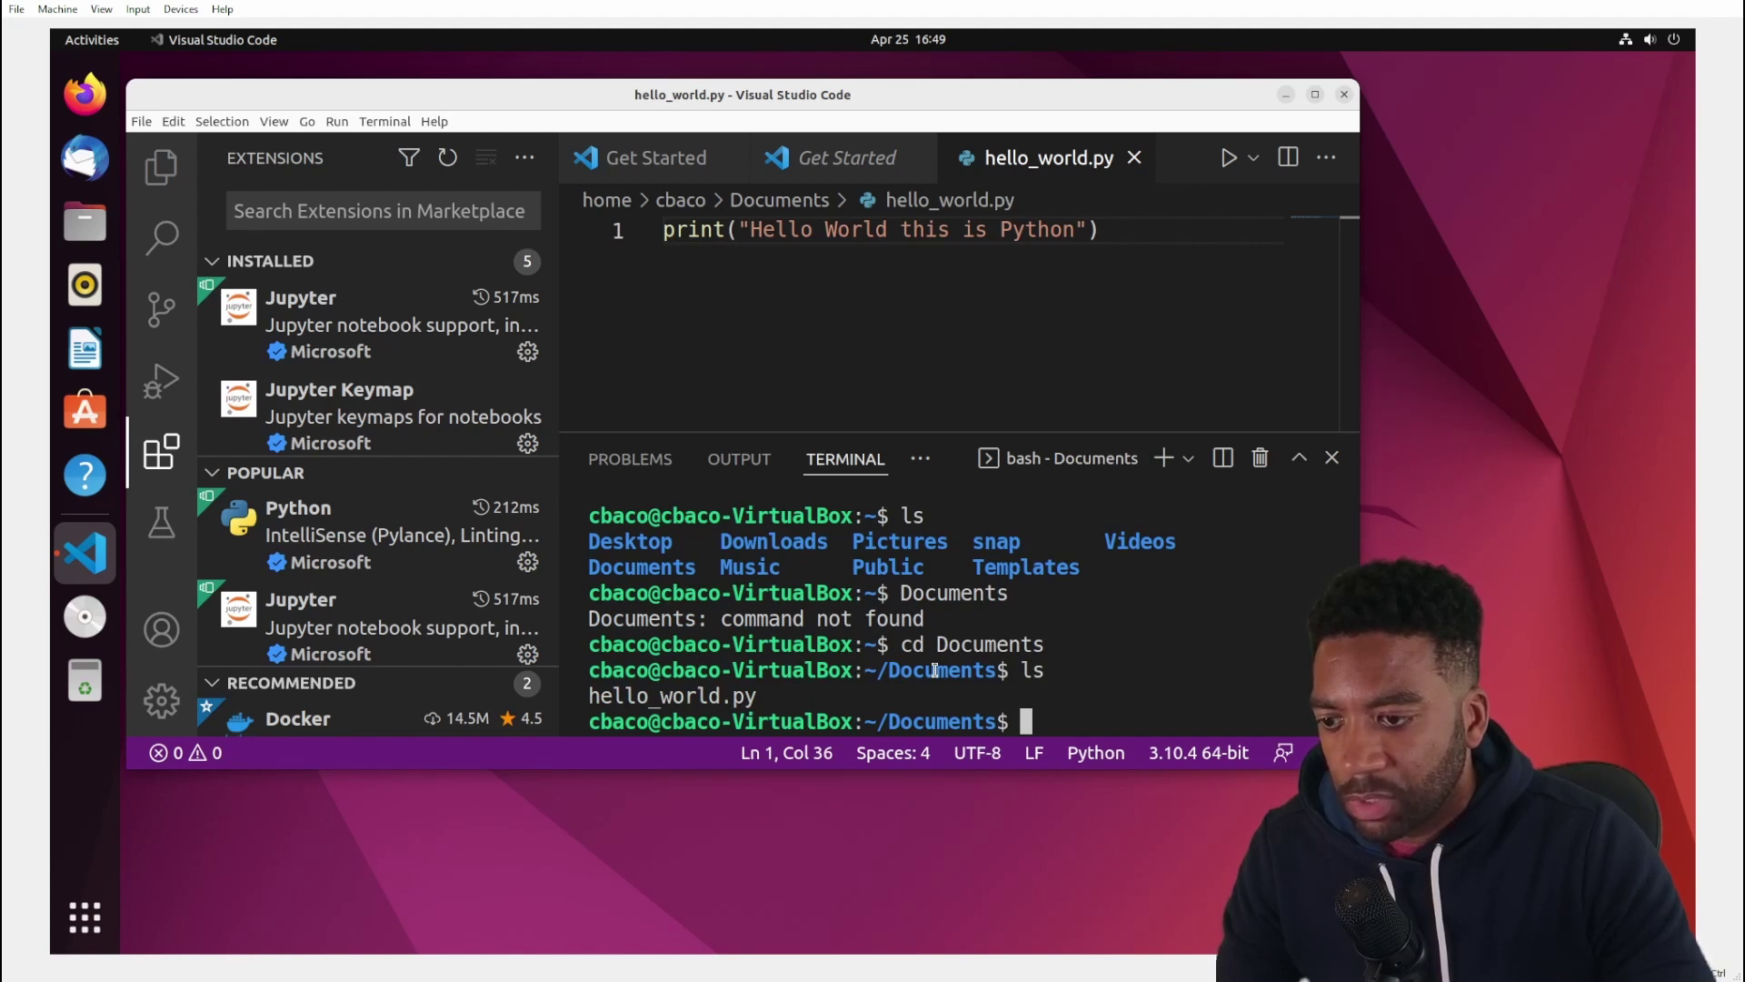
Run the script in the terminal with python3 hello_world.py, and clear the terminal.
type("python3 ")
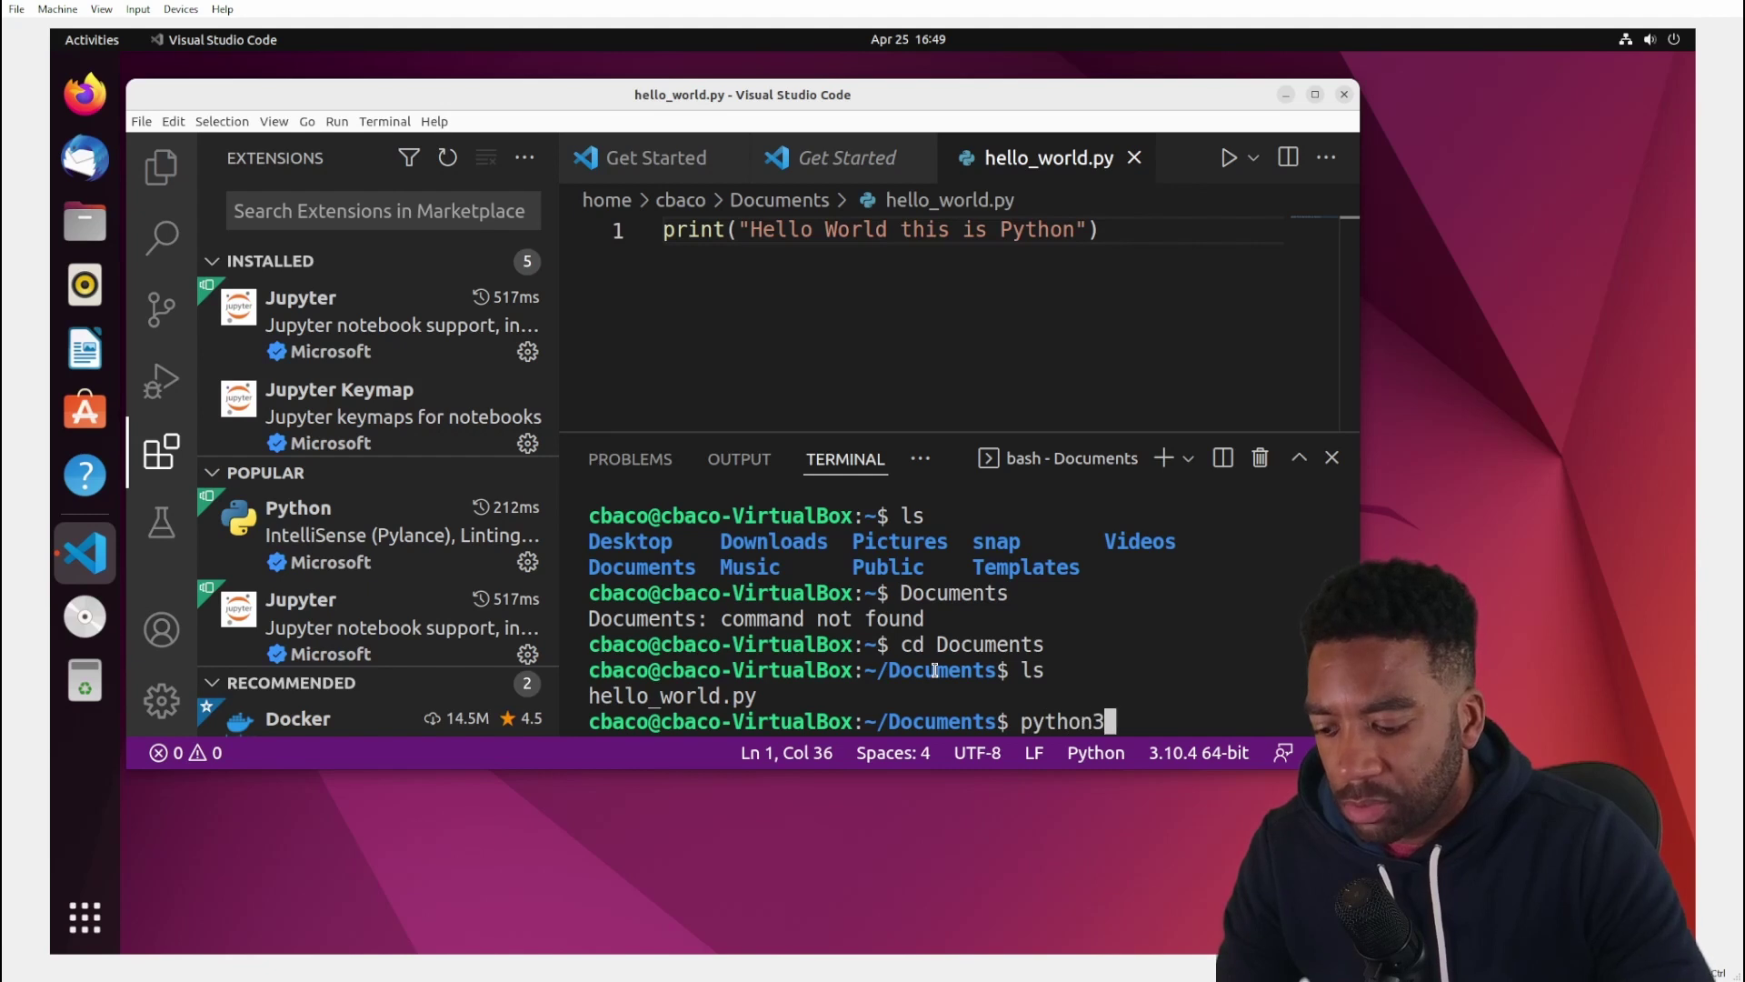
type("hello")
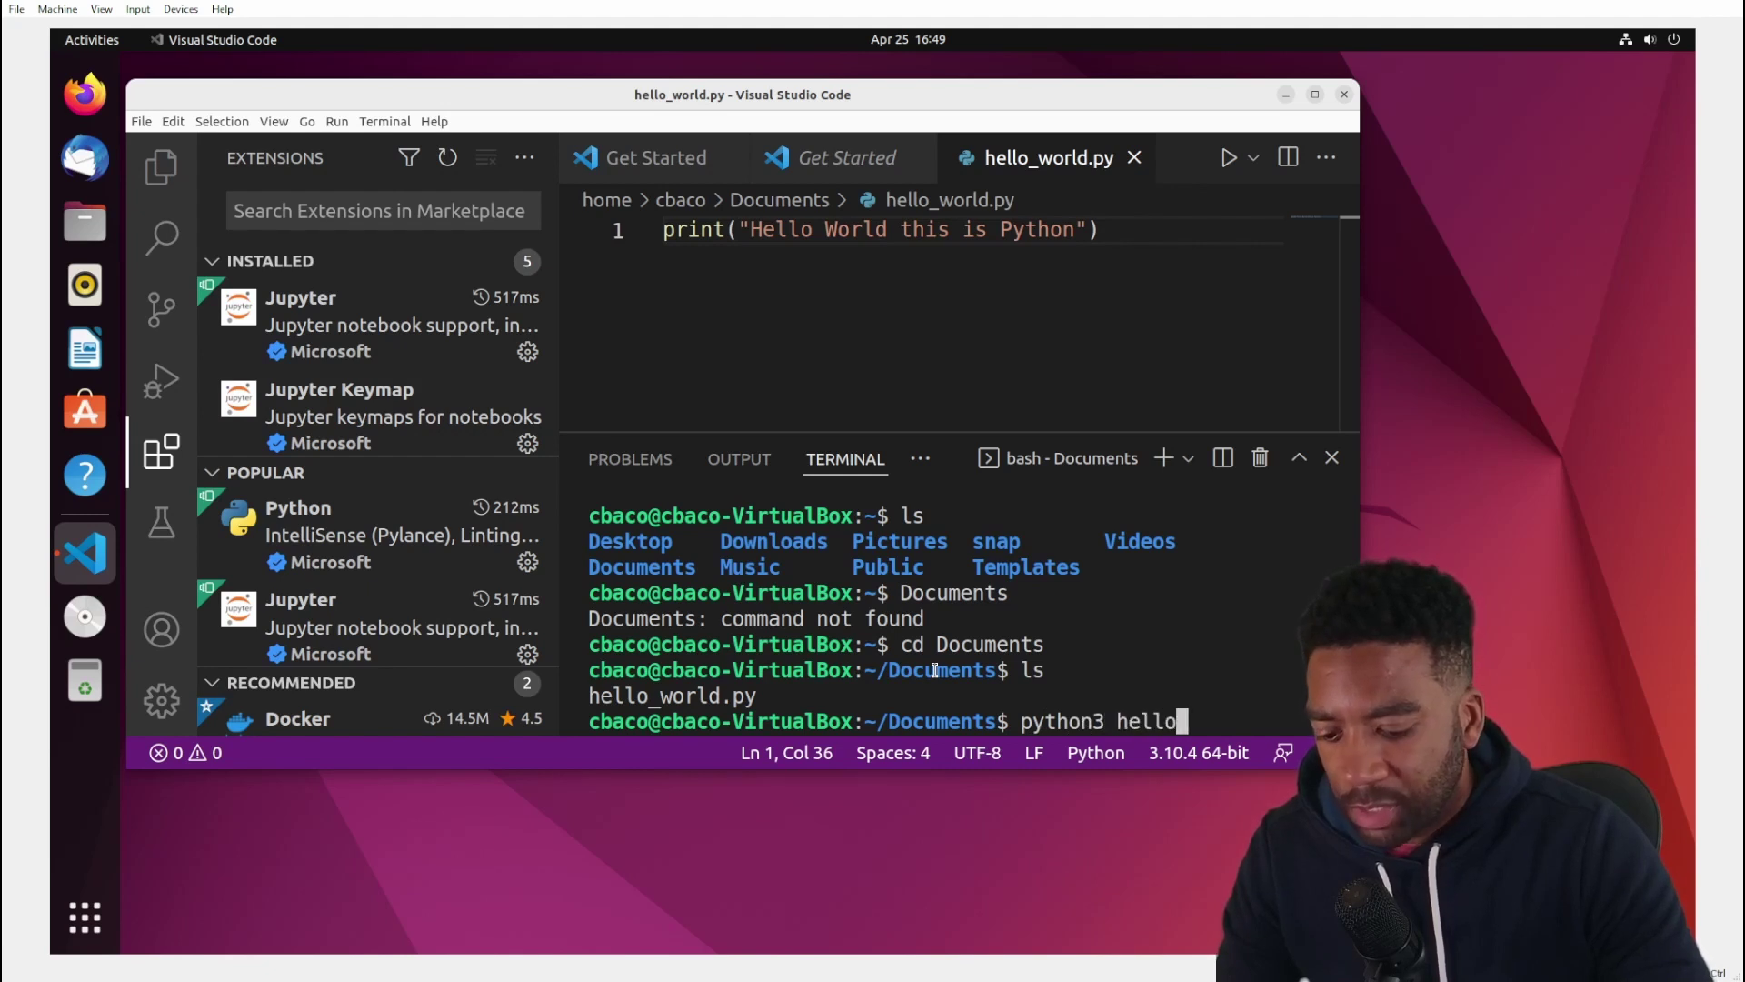
type("_world.py")
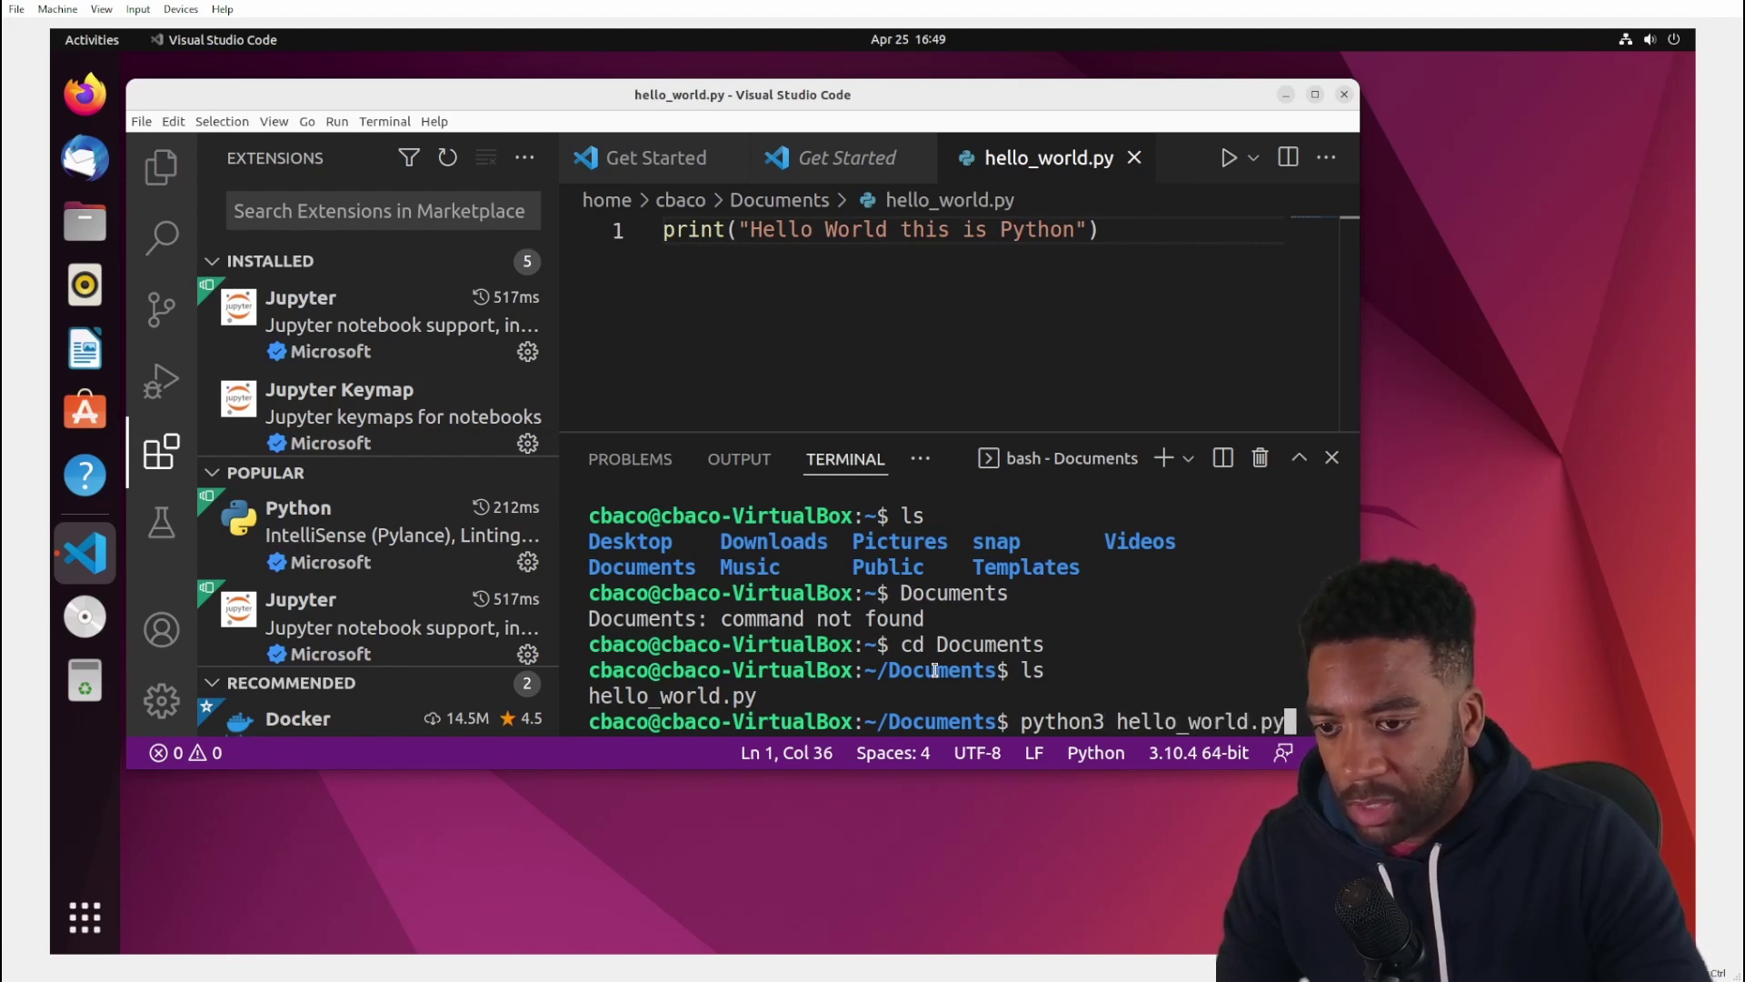
key("Return")
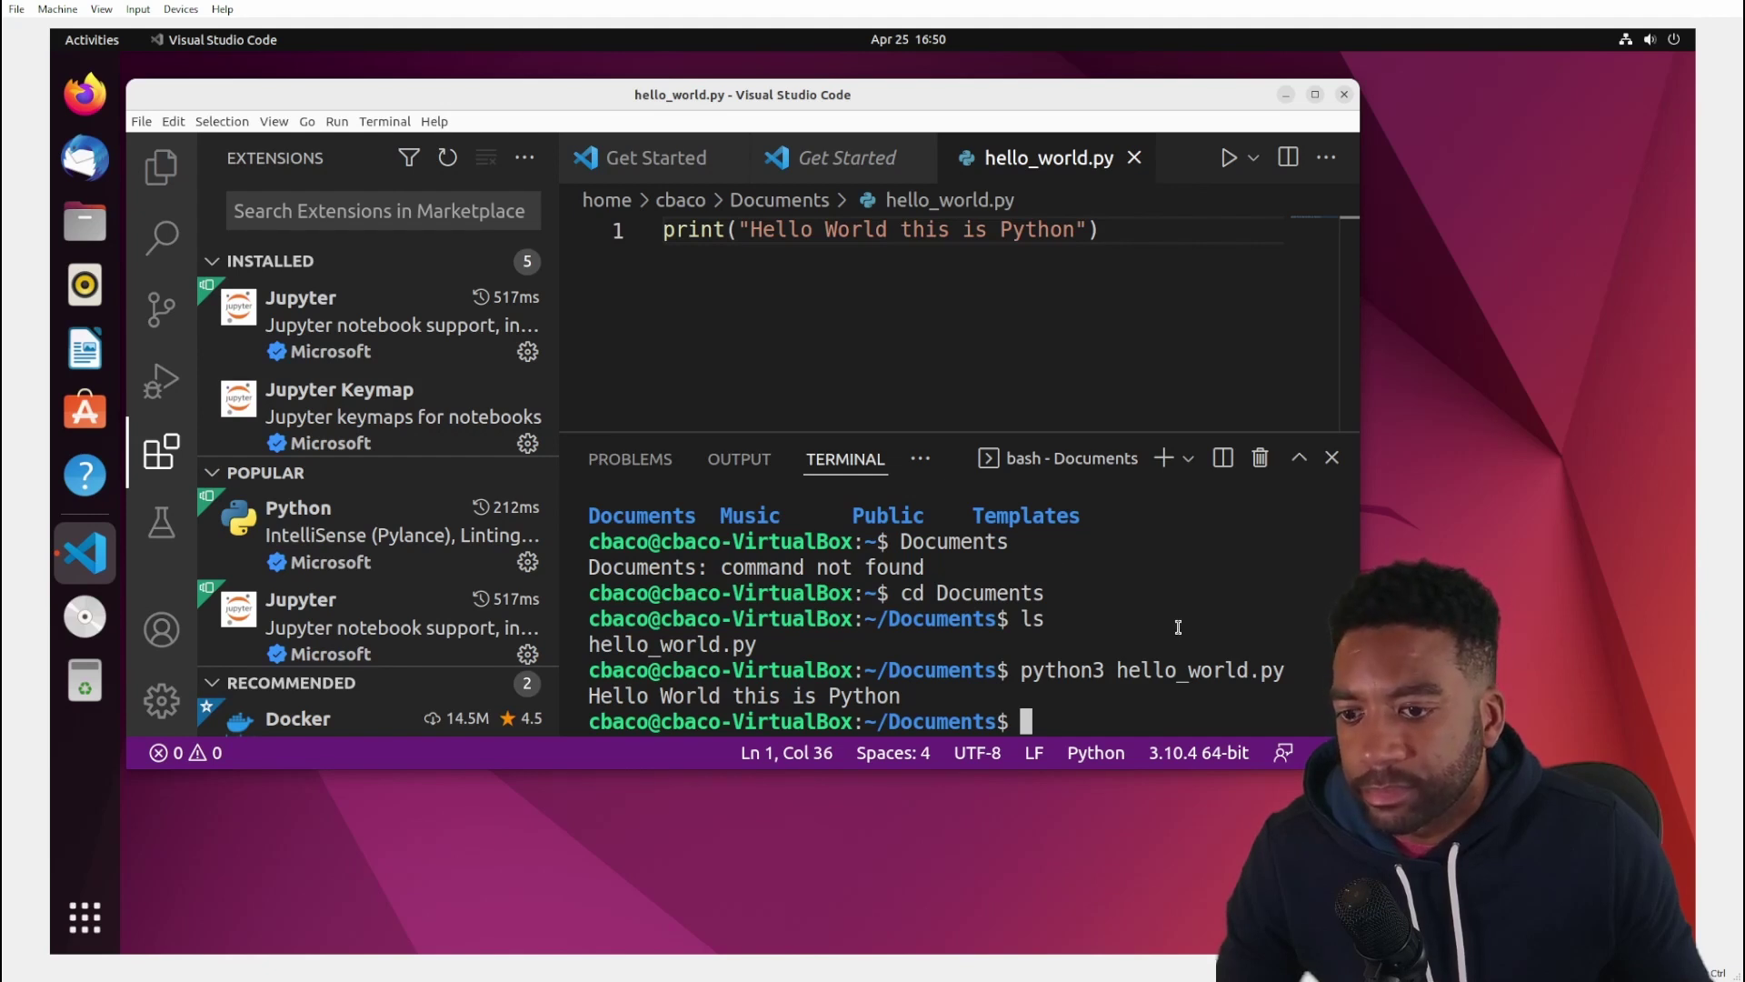
type("clear")
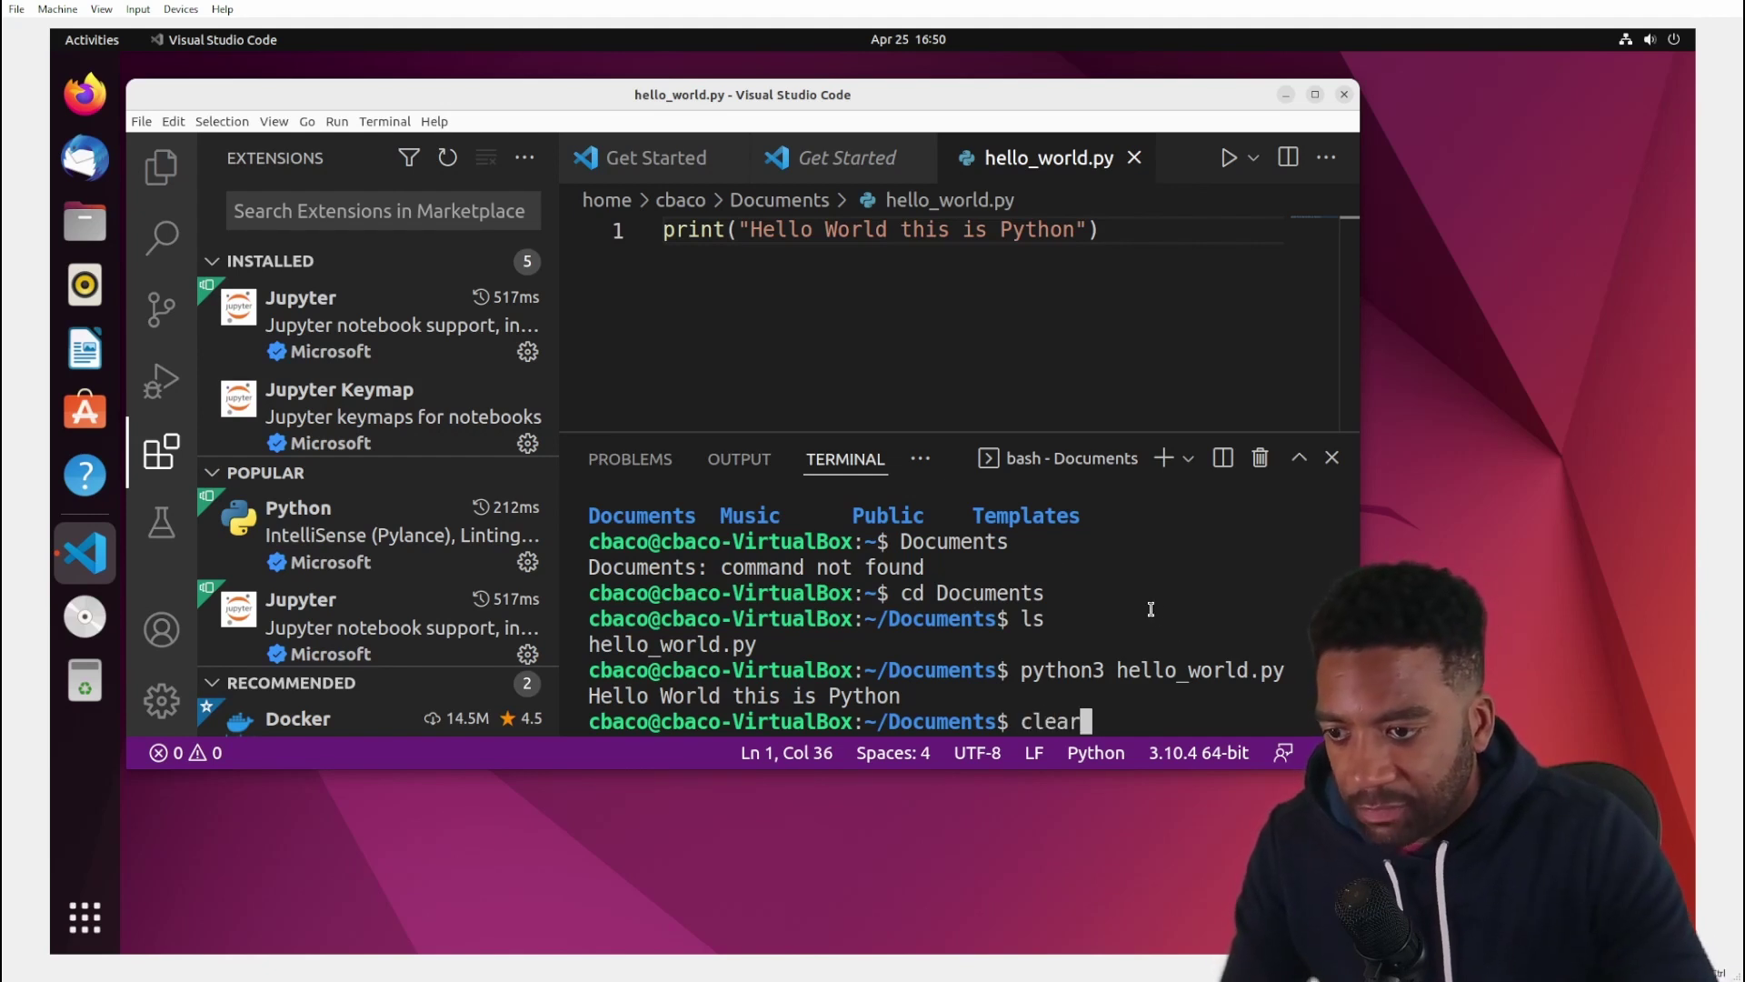
key("Return")
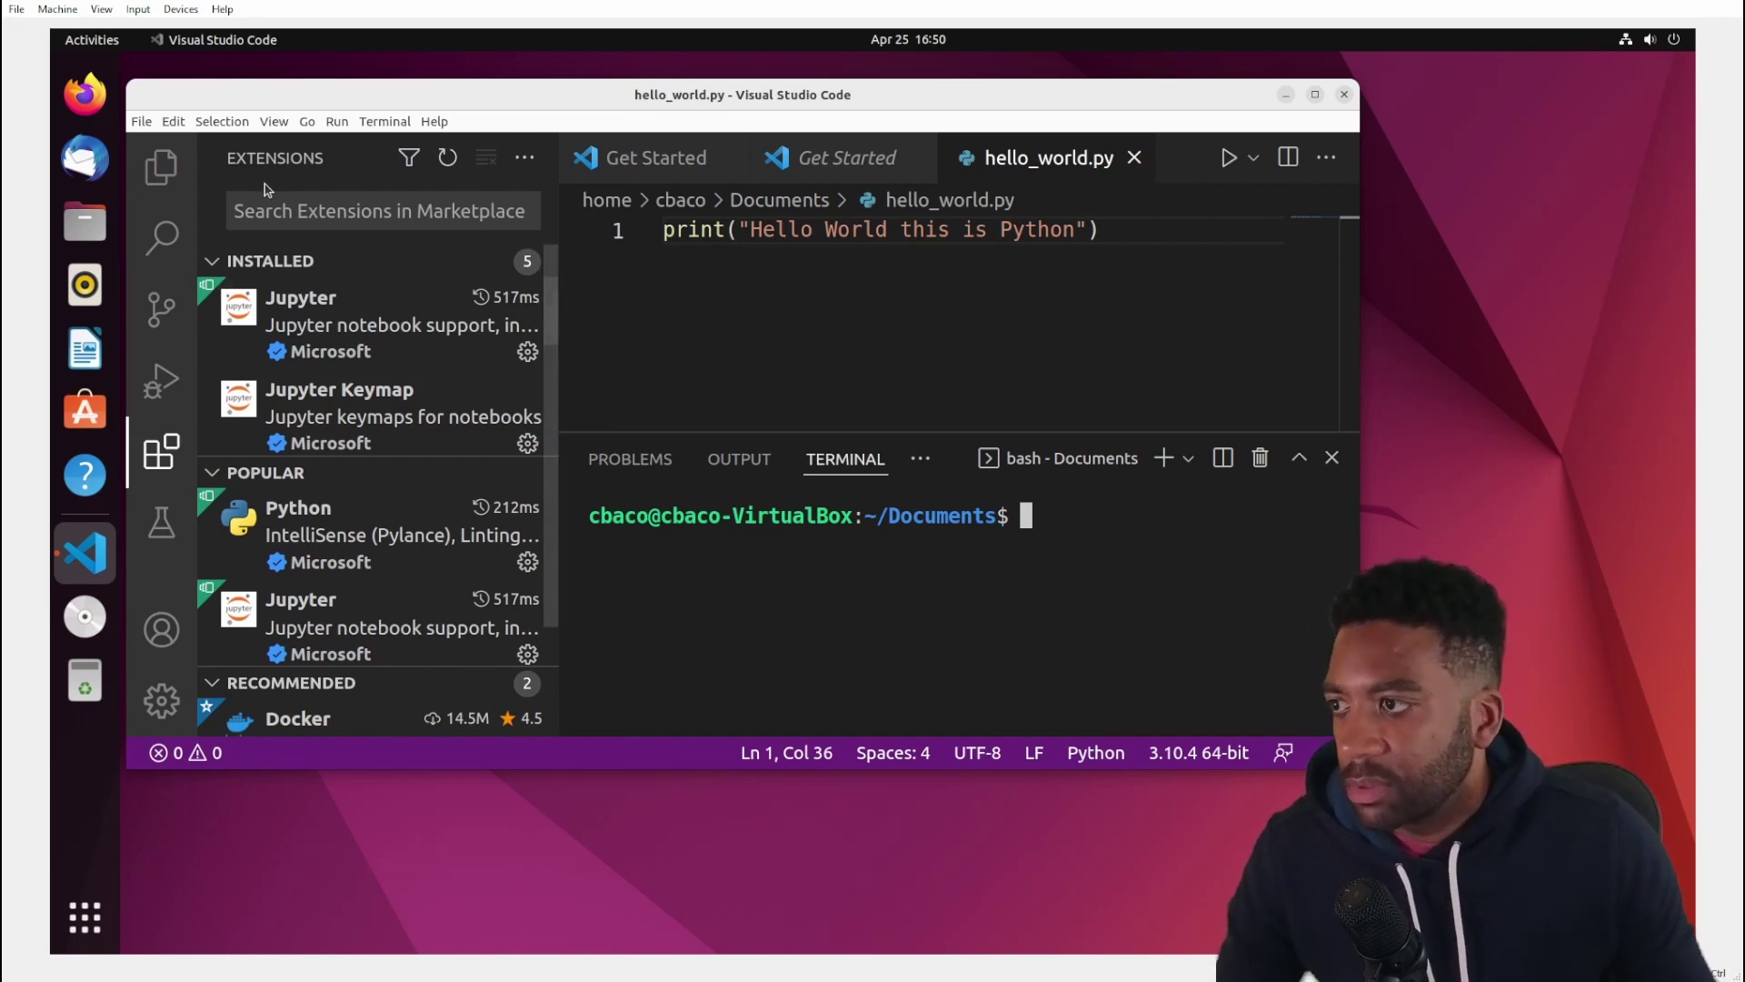
Start debugging hello_world.py with the Python File configuration and highlight the script's printed line in the terminal.
left_click(337, 123)
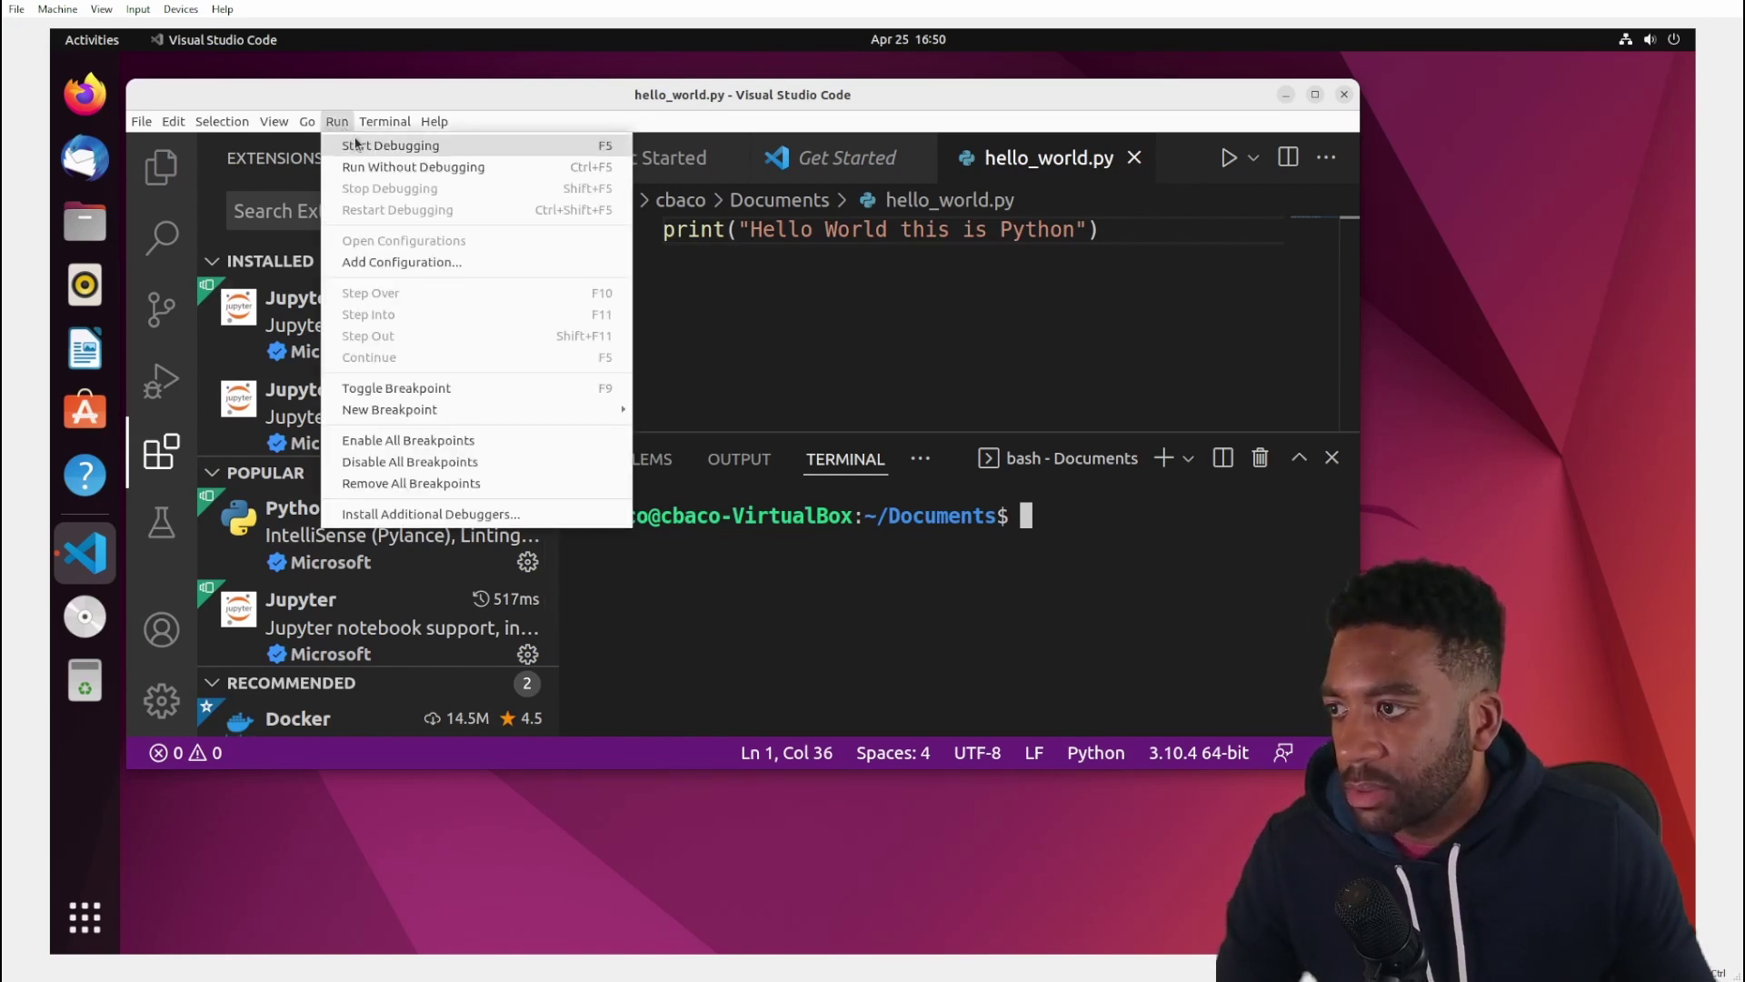
left_click(359, 144)
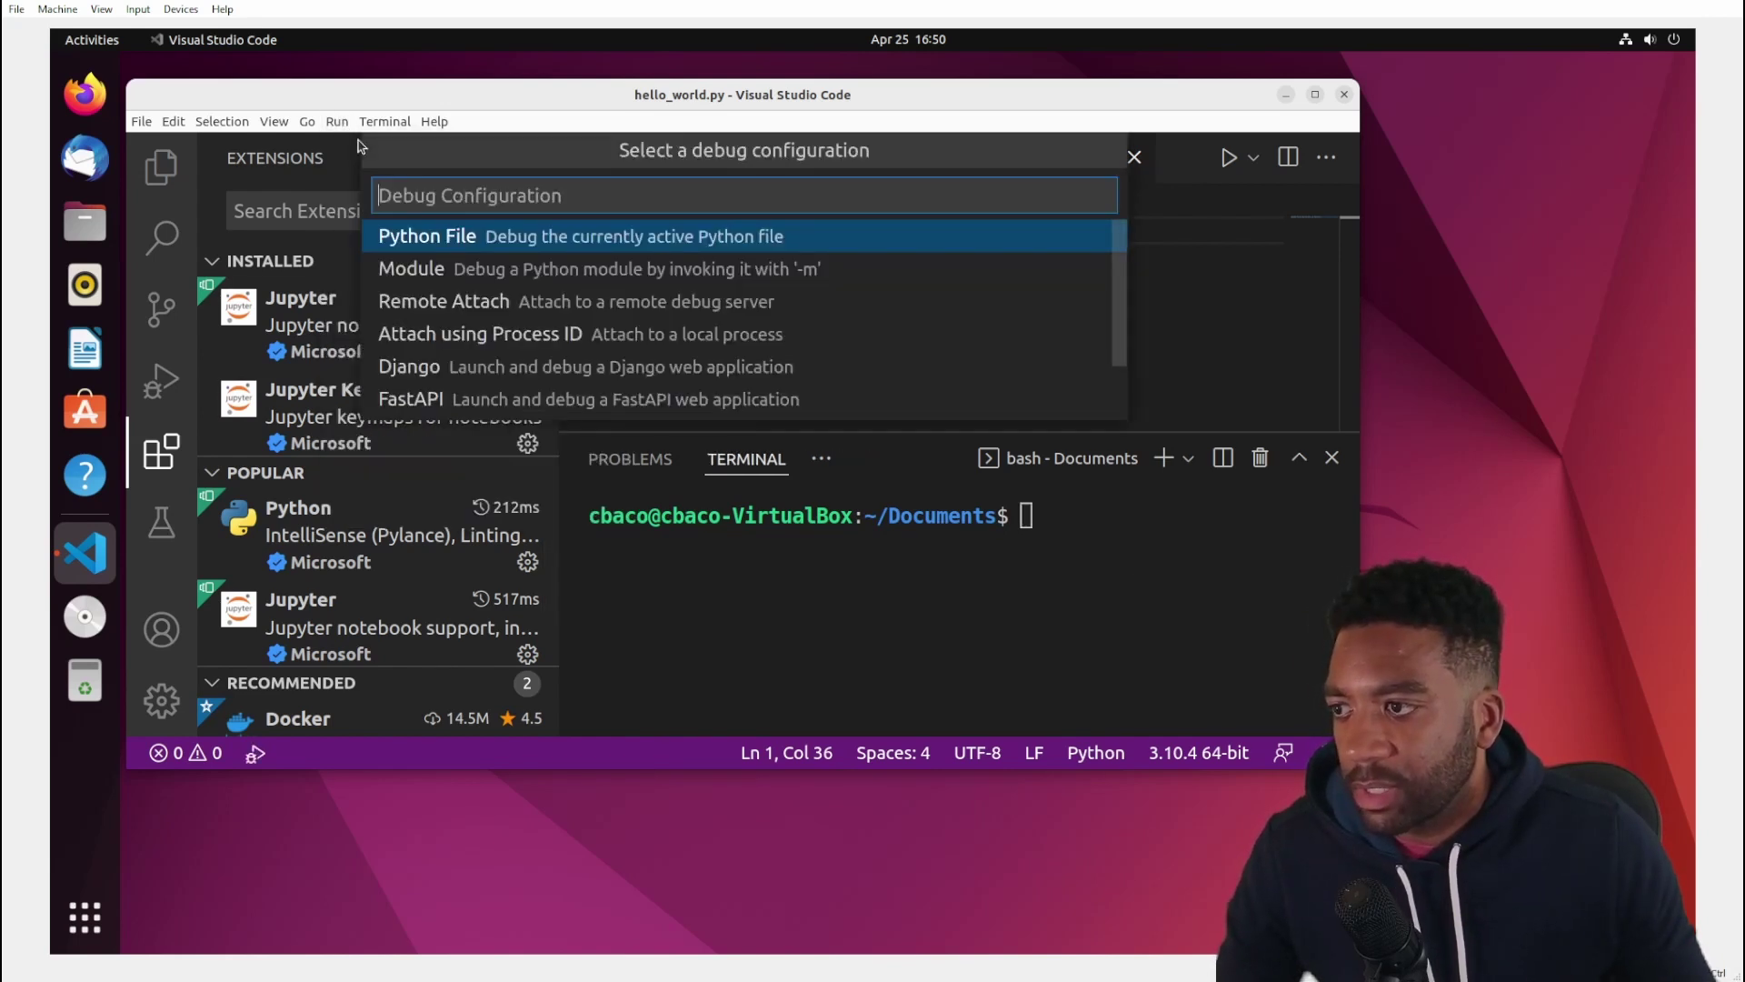
left_click(468, 239)
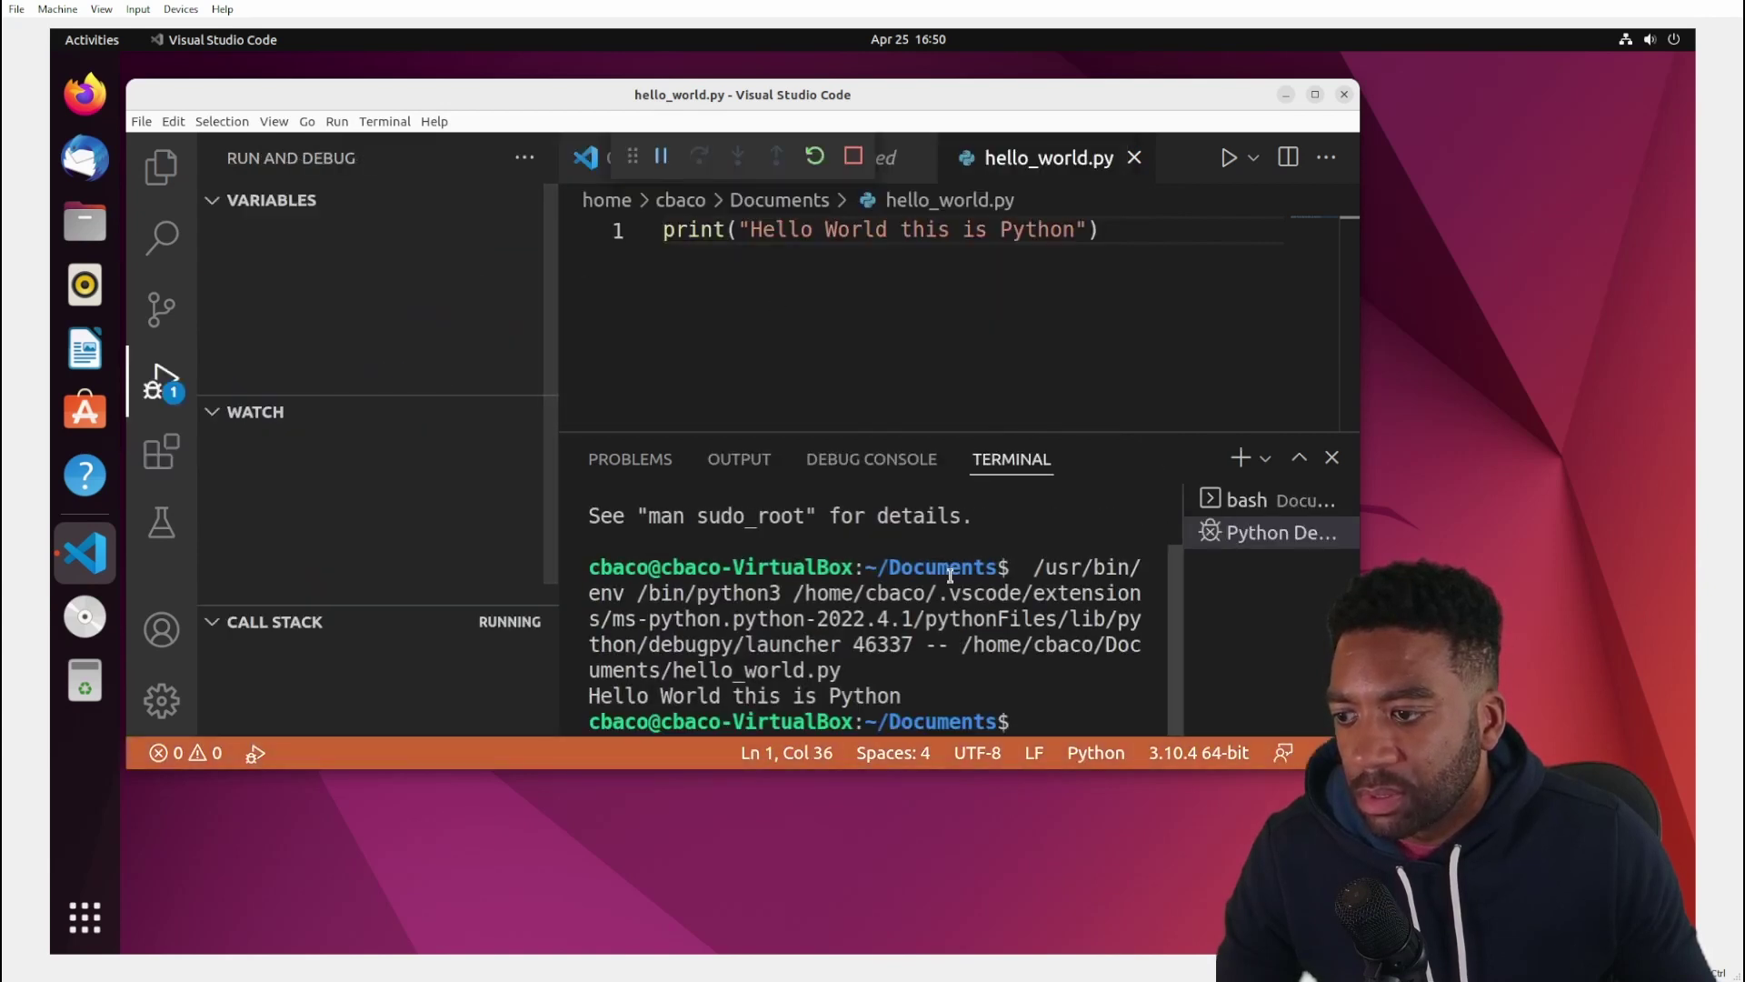
left_click_drag(912, 698, 595, 696)
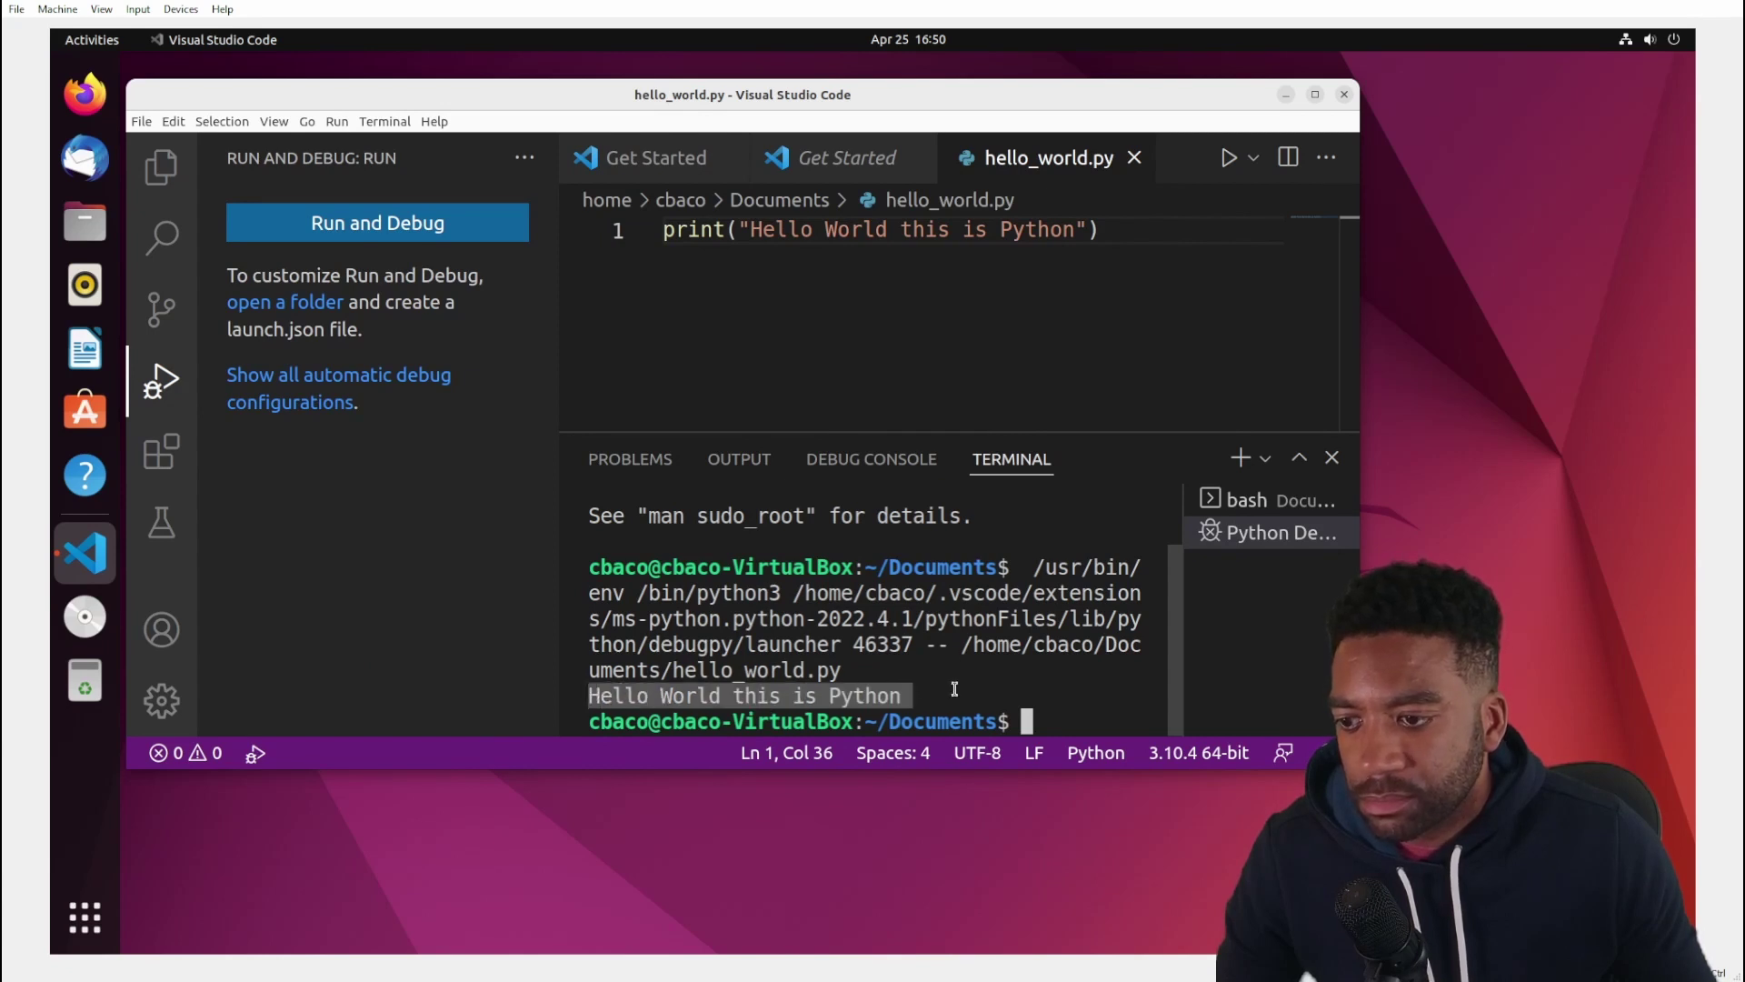